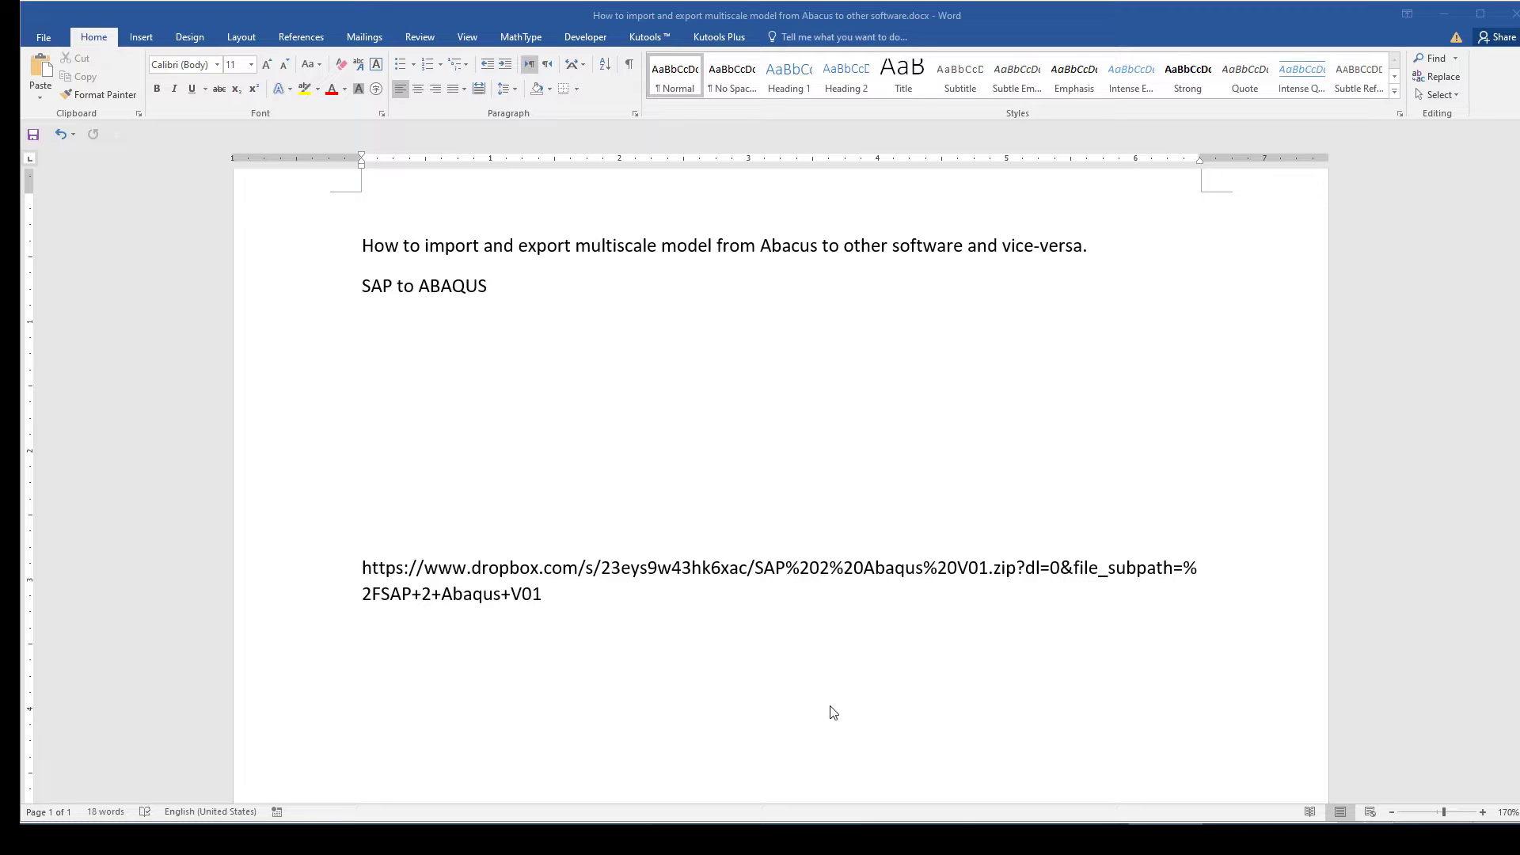
# Step: Switch to the SAP 2 ABAQUS converter and review its read-me notes and developer details, then close them
pyautogui.click(945, 835)
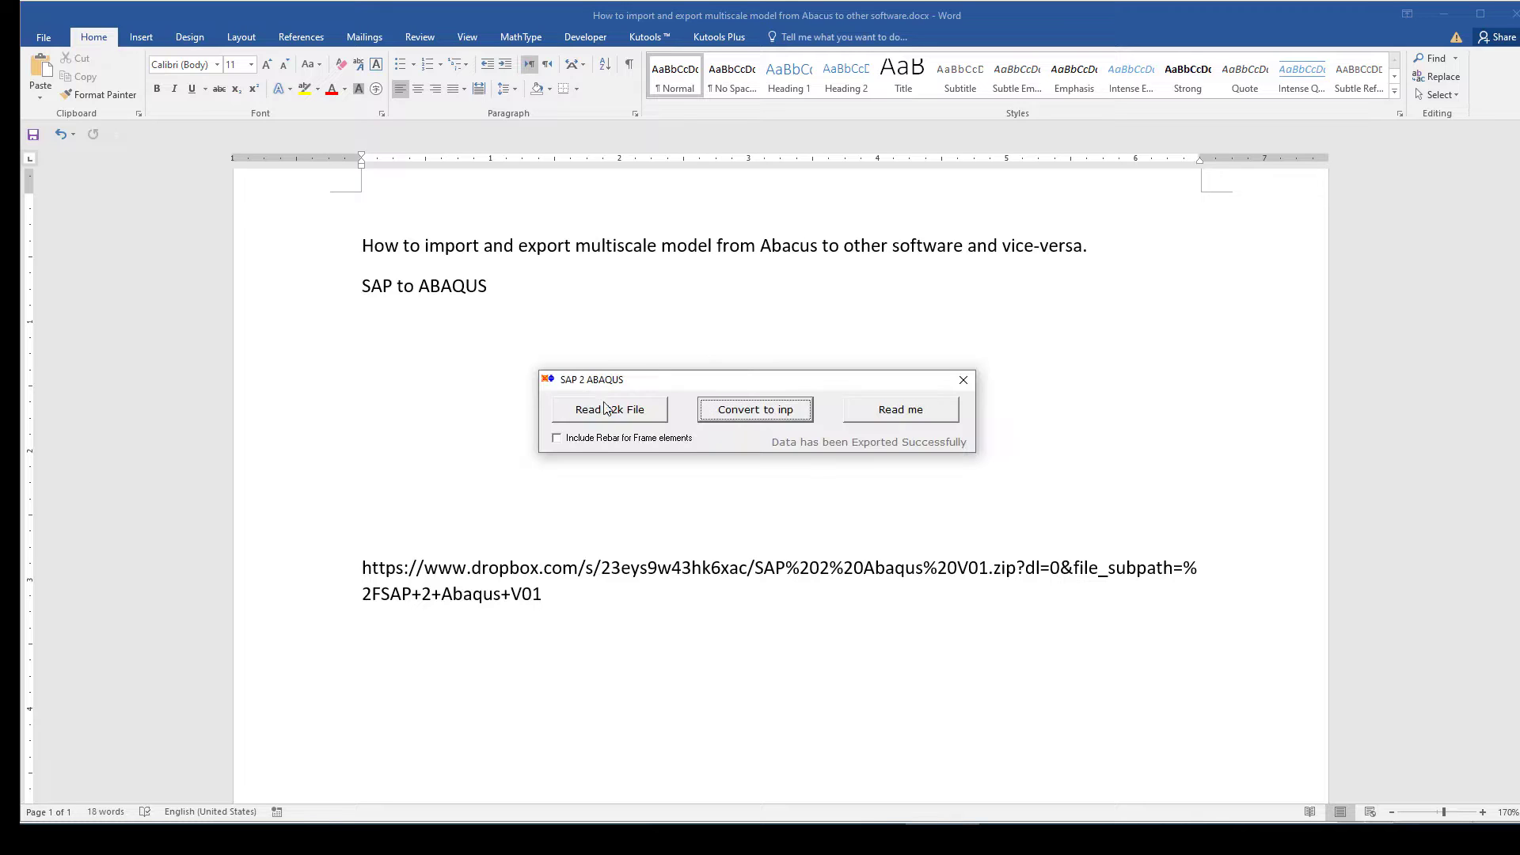
pyautogui.click(882, 418)
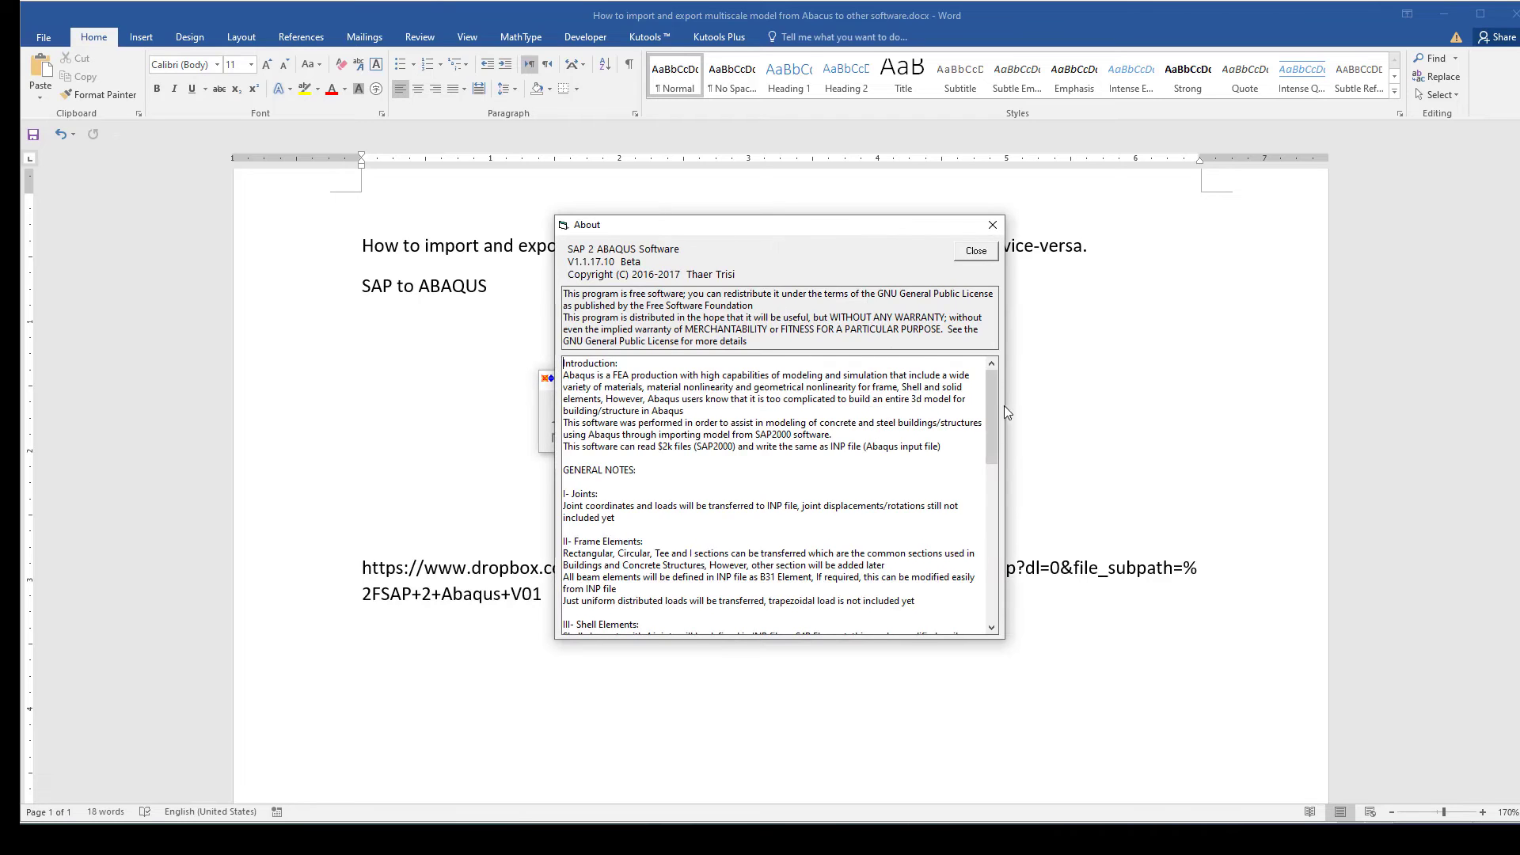
pyautogui.moveTo(991, 416); pyautogui.dragTo(994, 567)
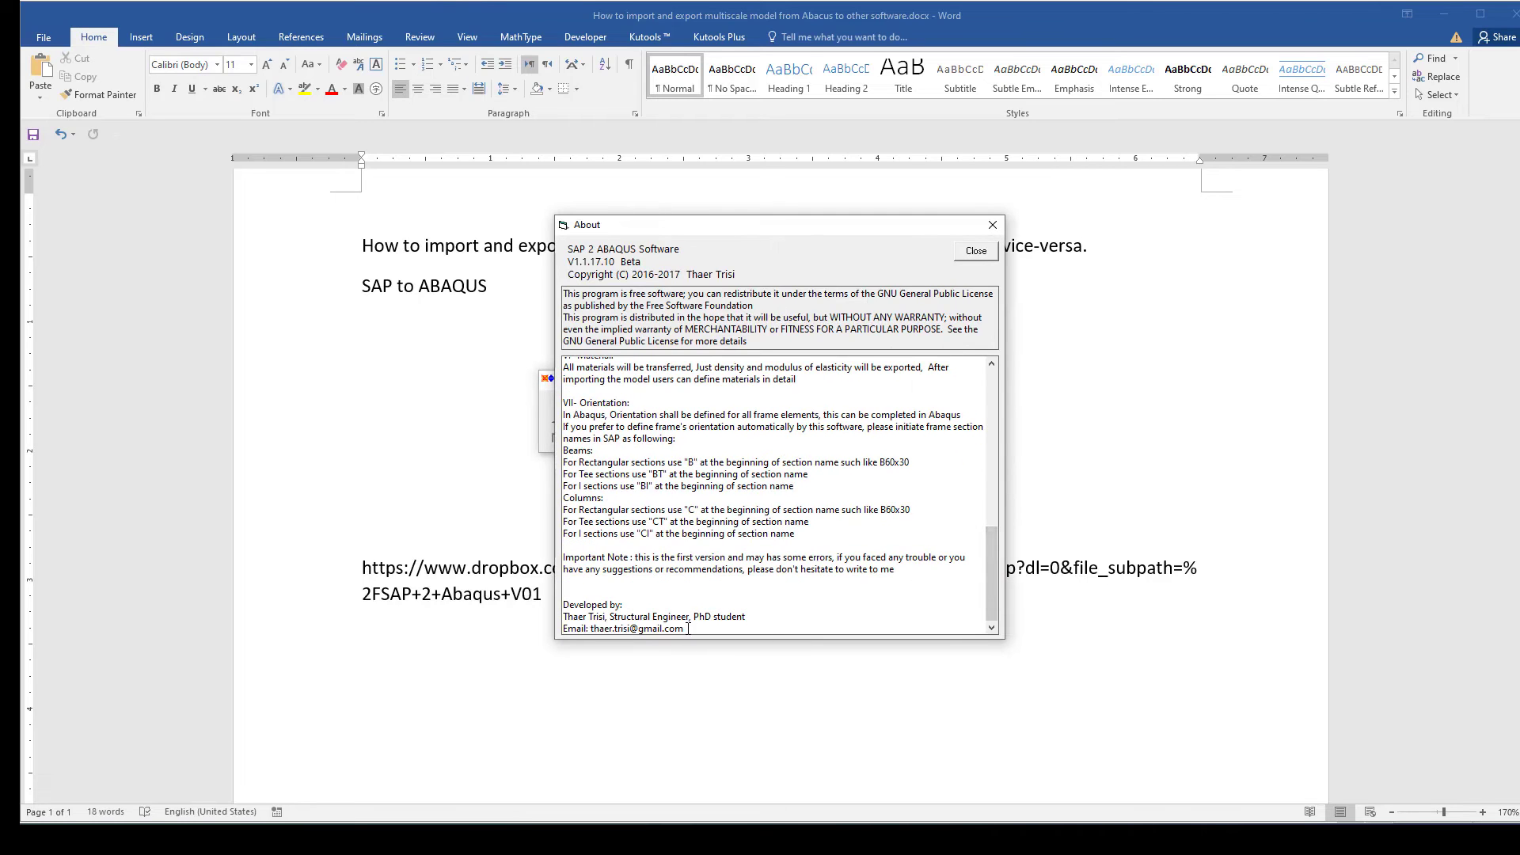
pyautogui.moveTo(686, 629); pyautogui.dragTo(571, 606)
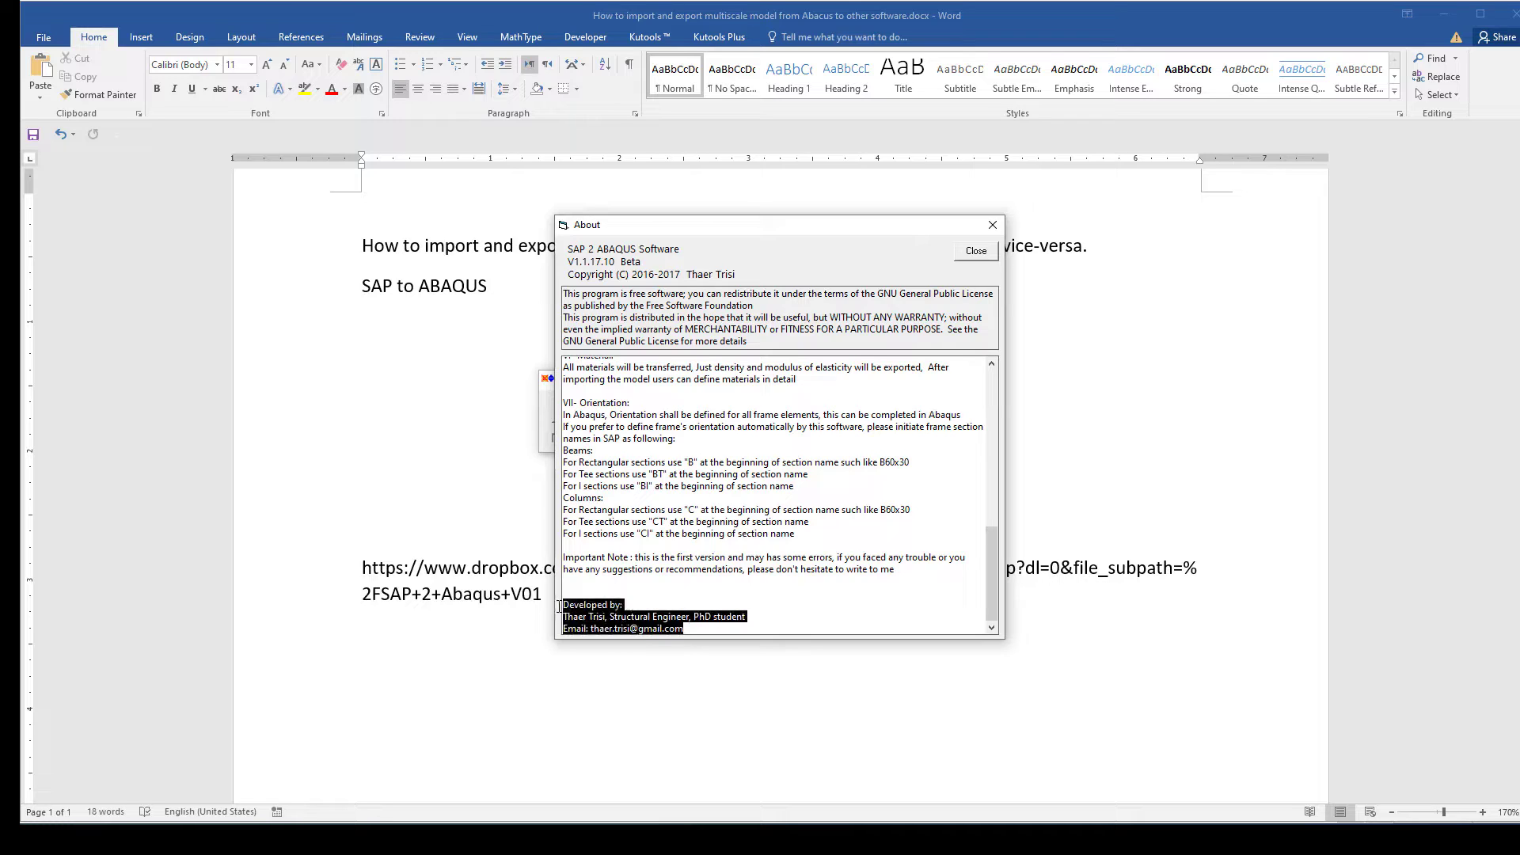
pyautogui.click(991, 226)
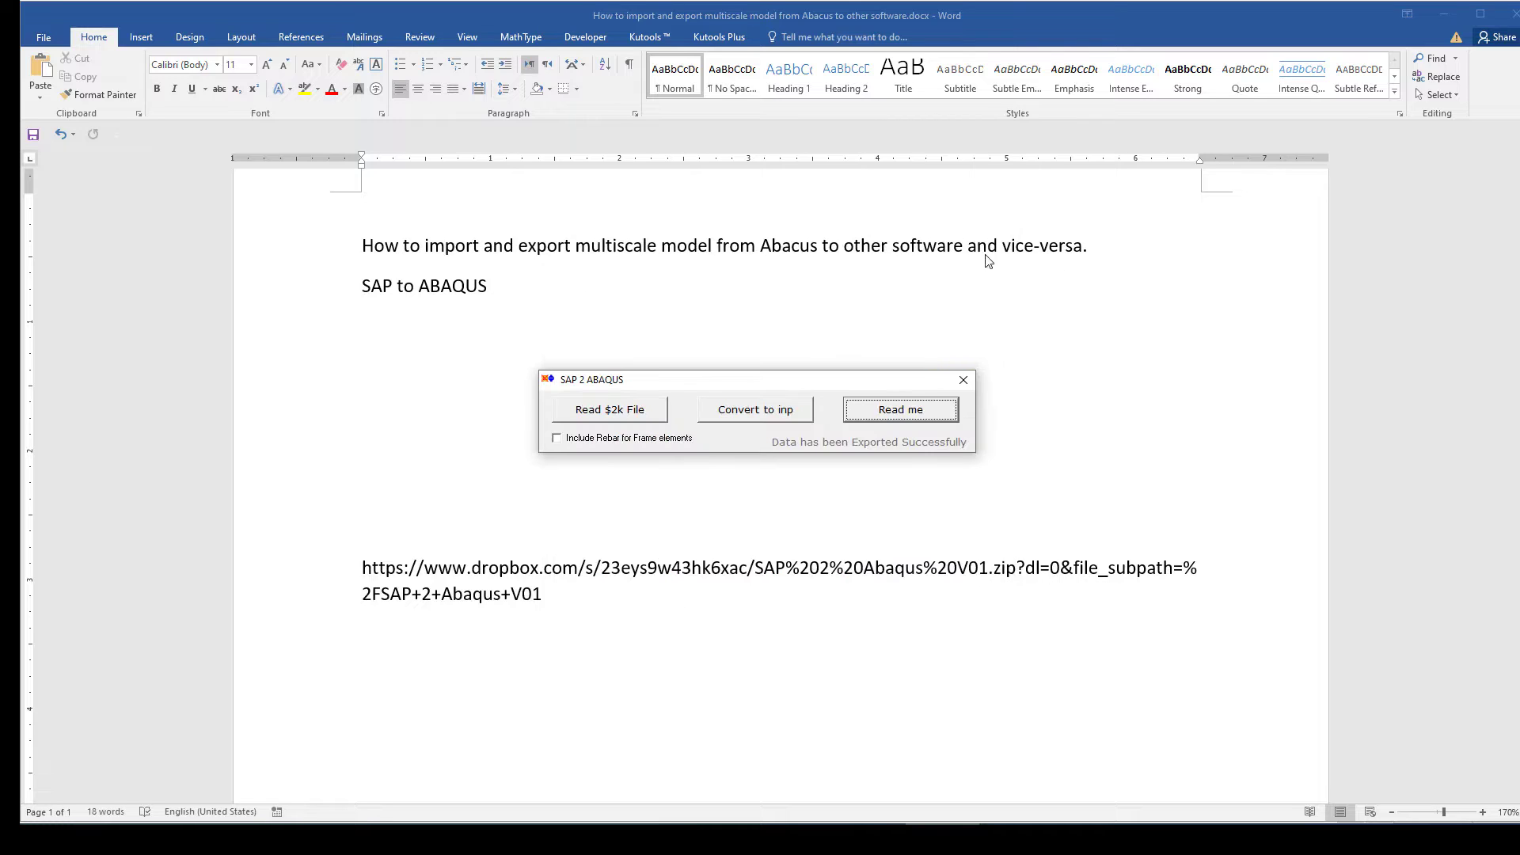
pyautogui.moveTo(784, 380); pyautogui.dragTo(1044, 374)
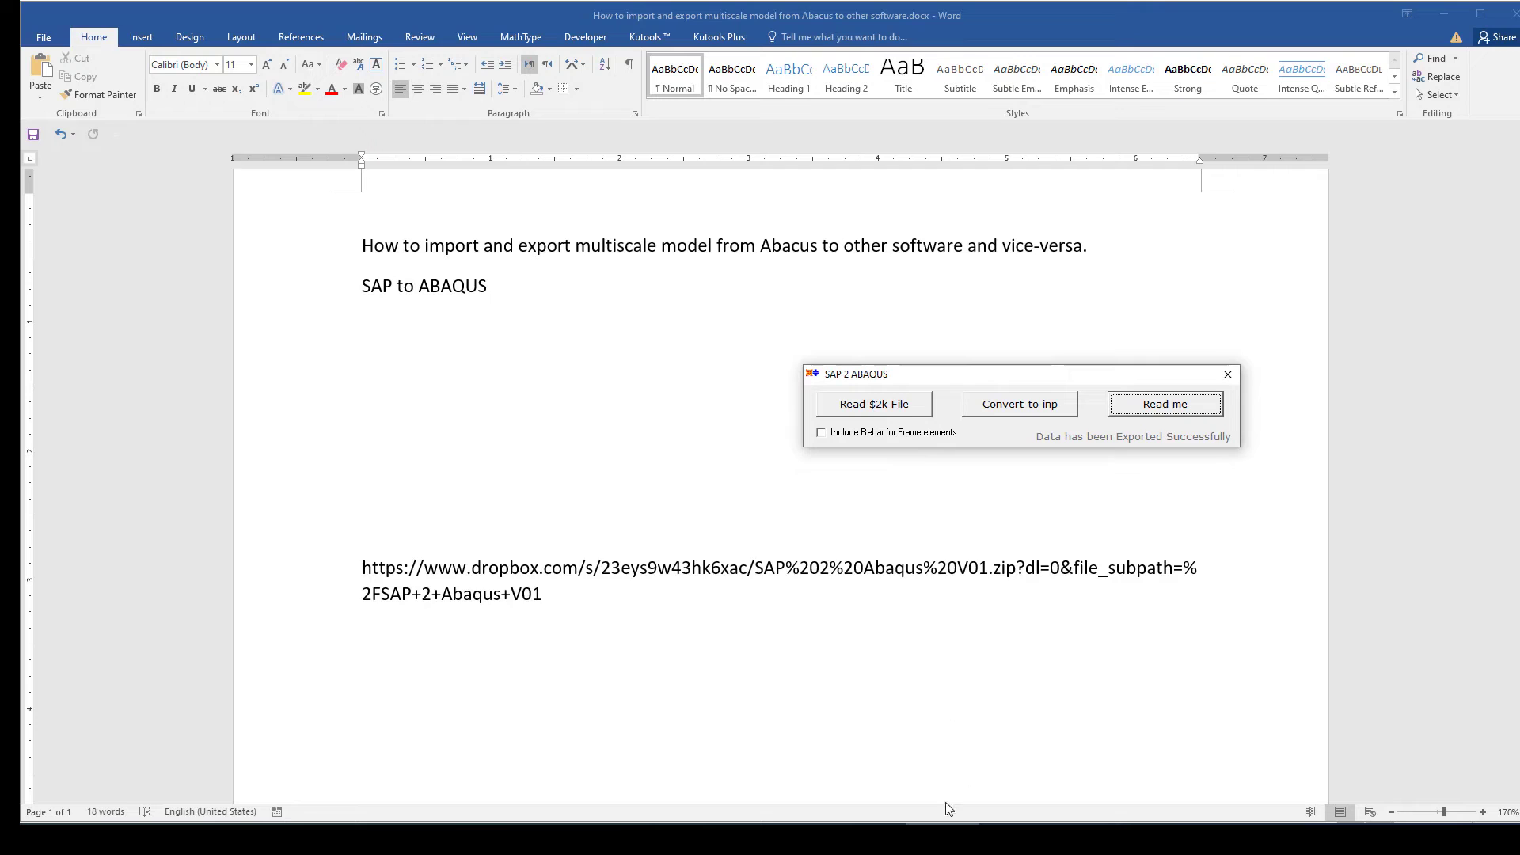
# Step: Switch to SAP2000 and review the property data of the Steel material
pyautogui.click(867, 838)
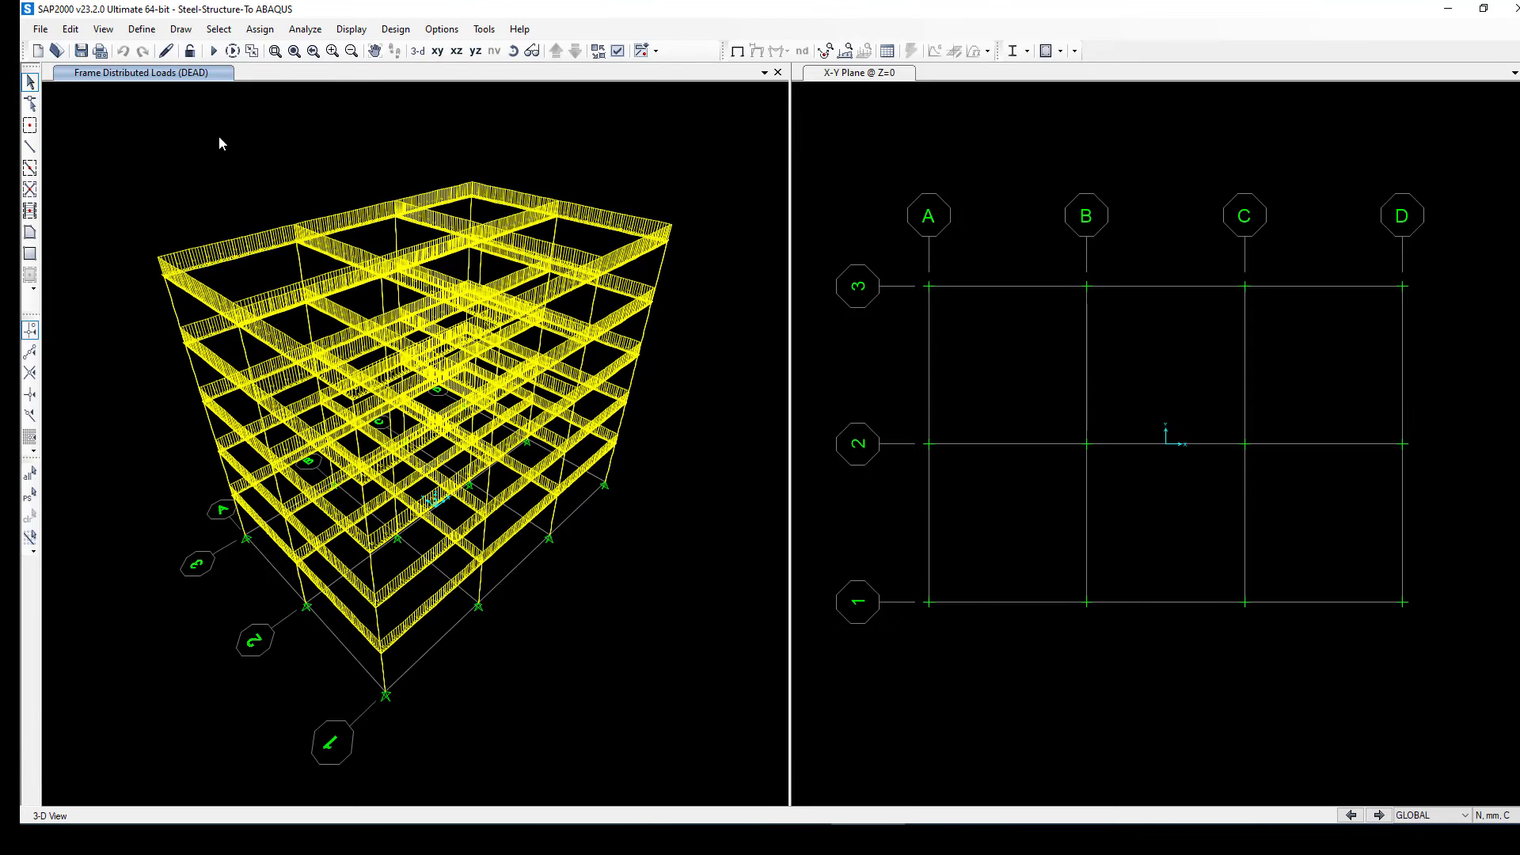
pyautogui.click(142, 29)
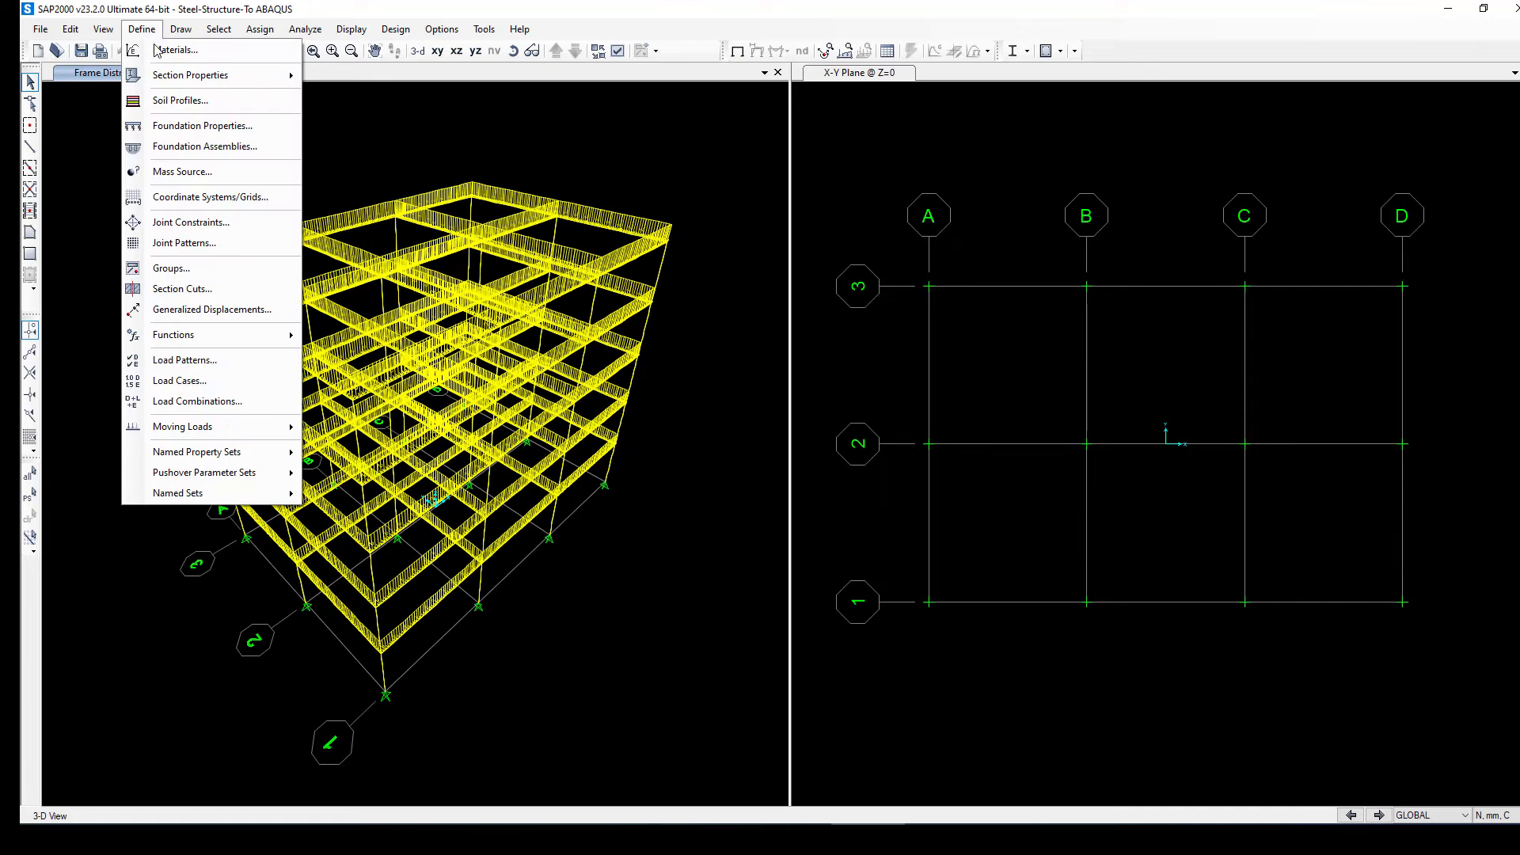
pyautogui.click(175, 49)
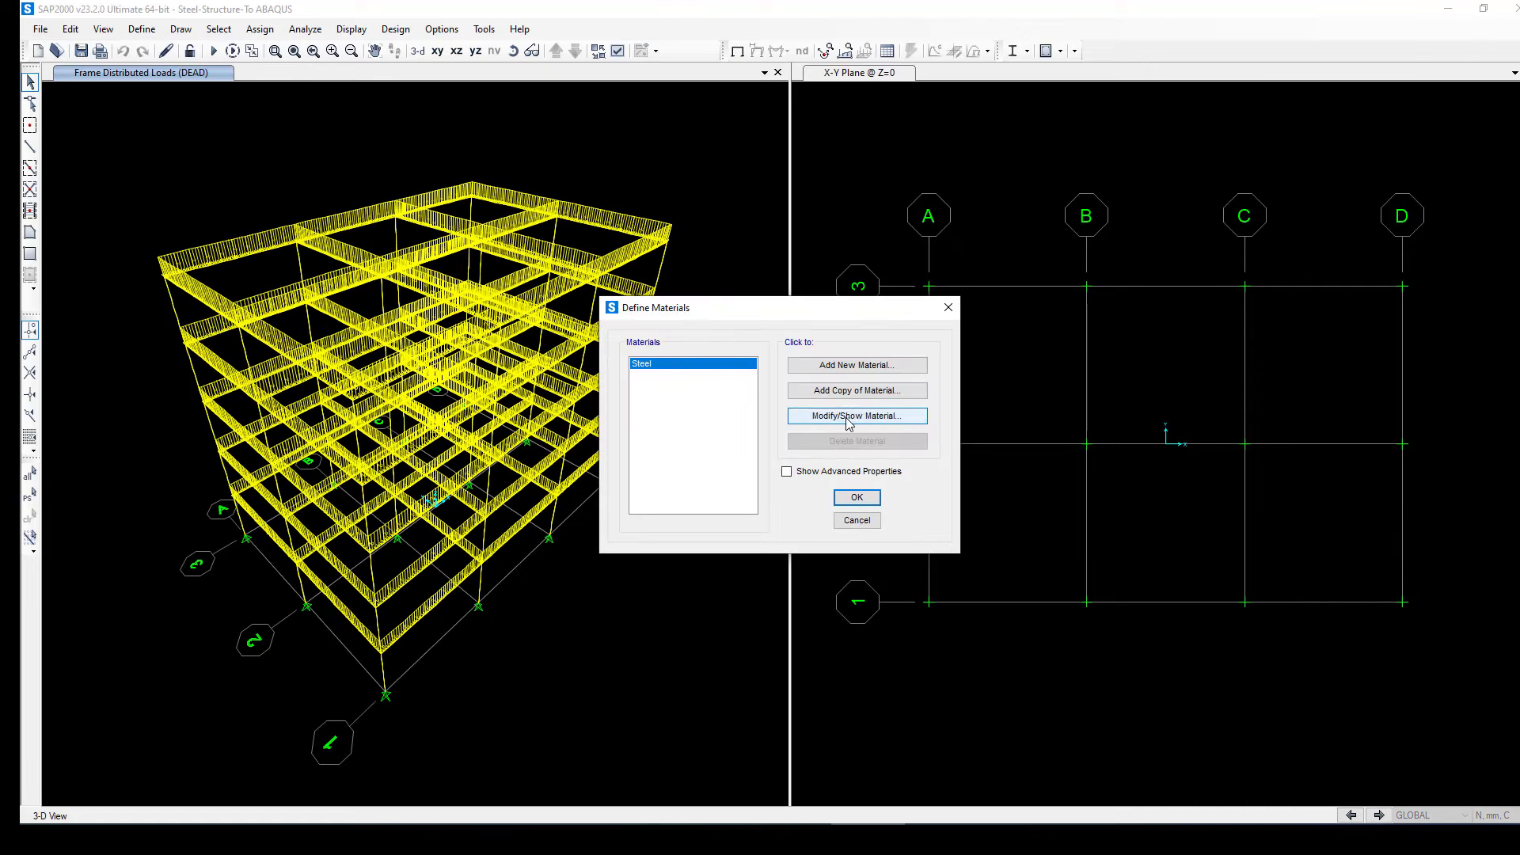
pyautogui.click(832, 417)
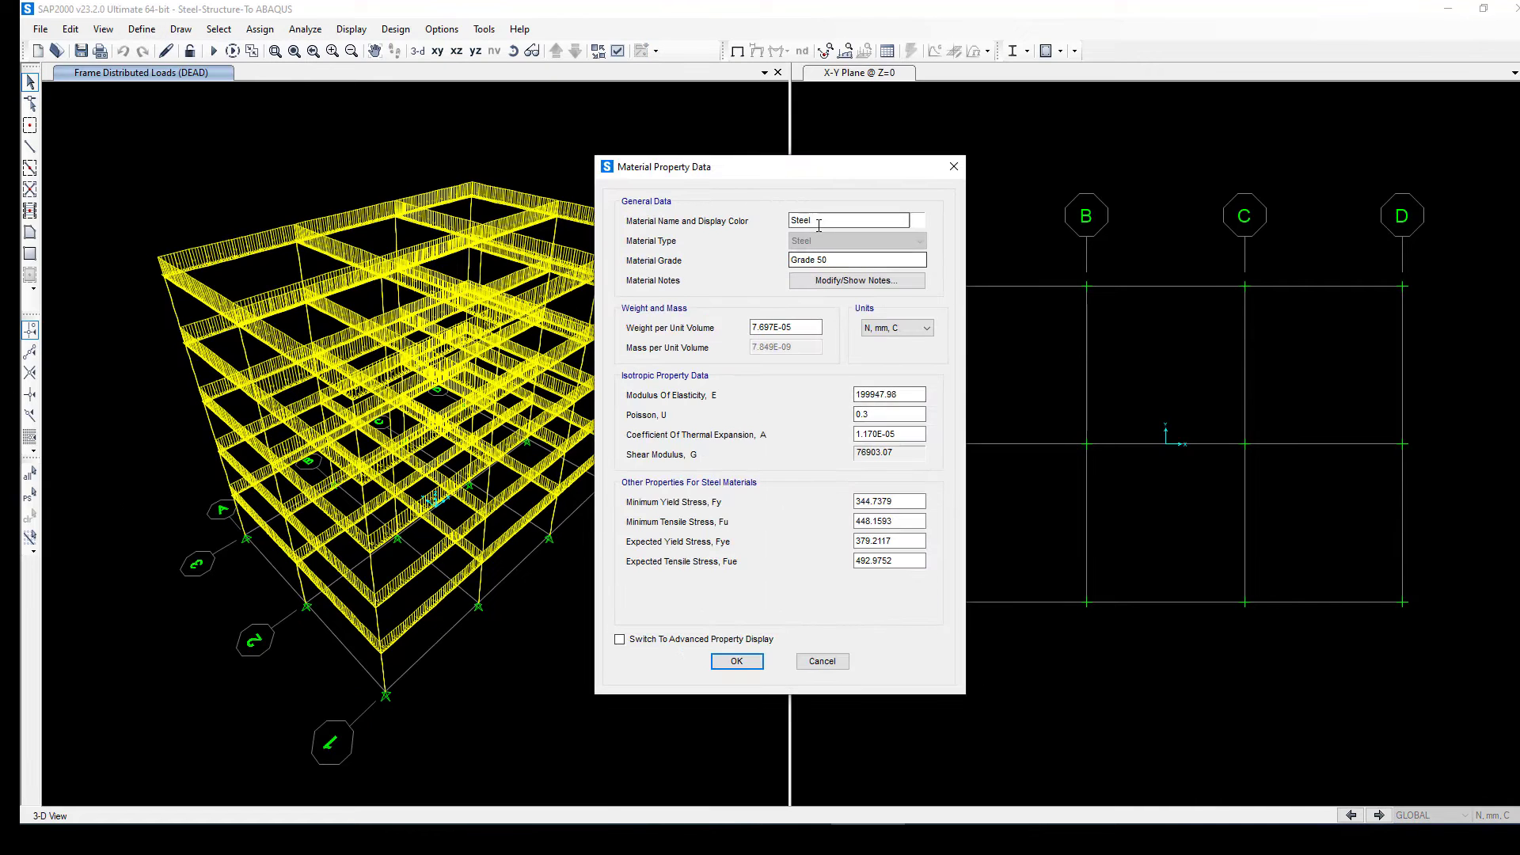
pyautogui.click(737, 665)
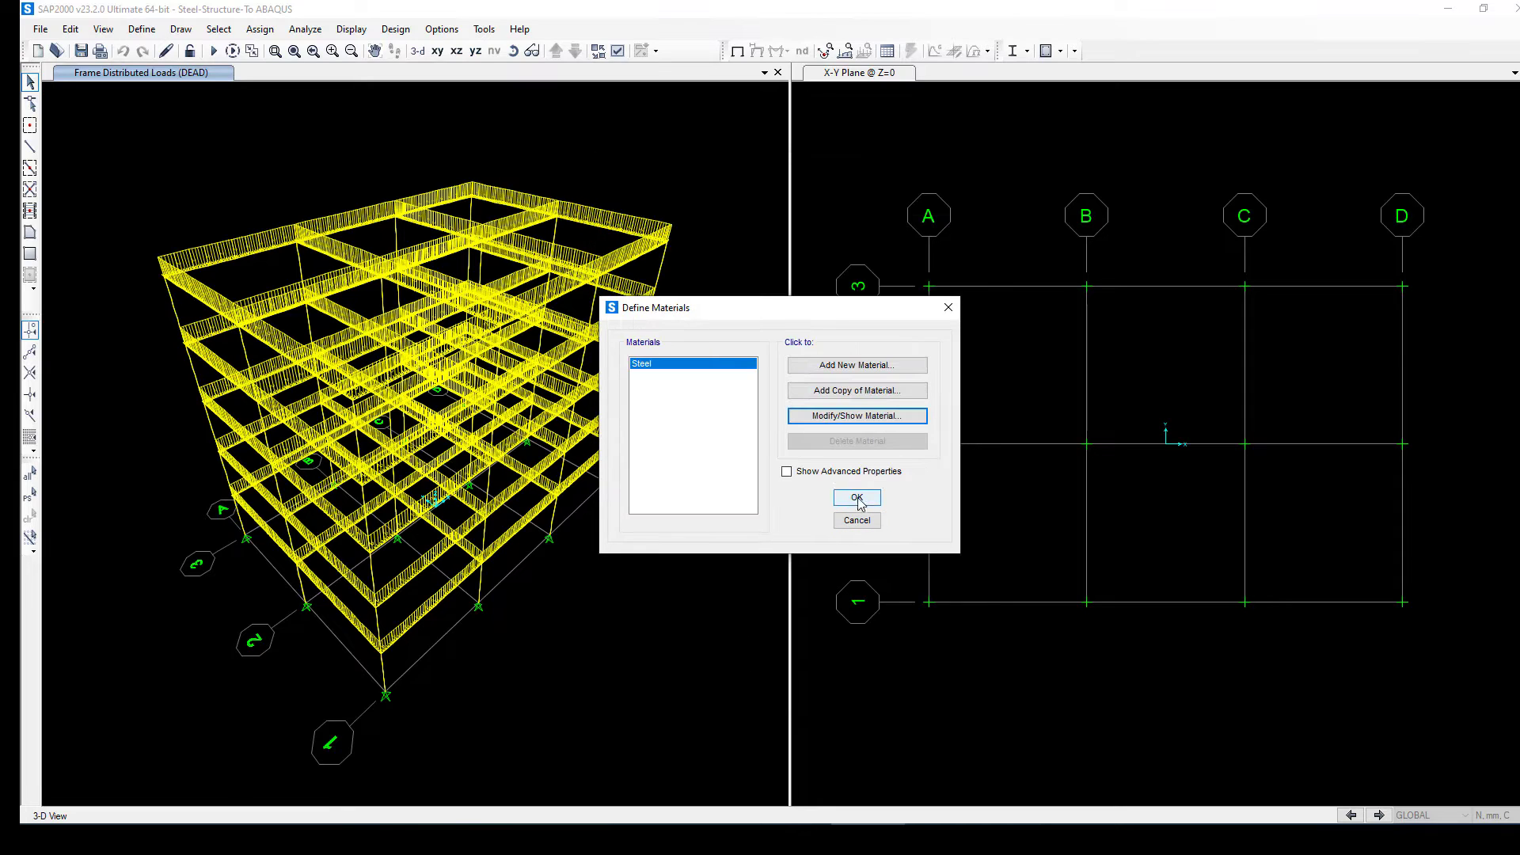
pyautogui.click(857, 498)
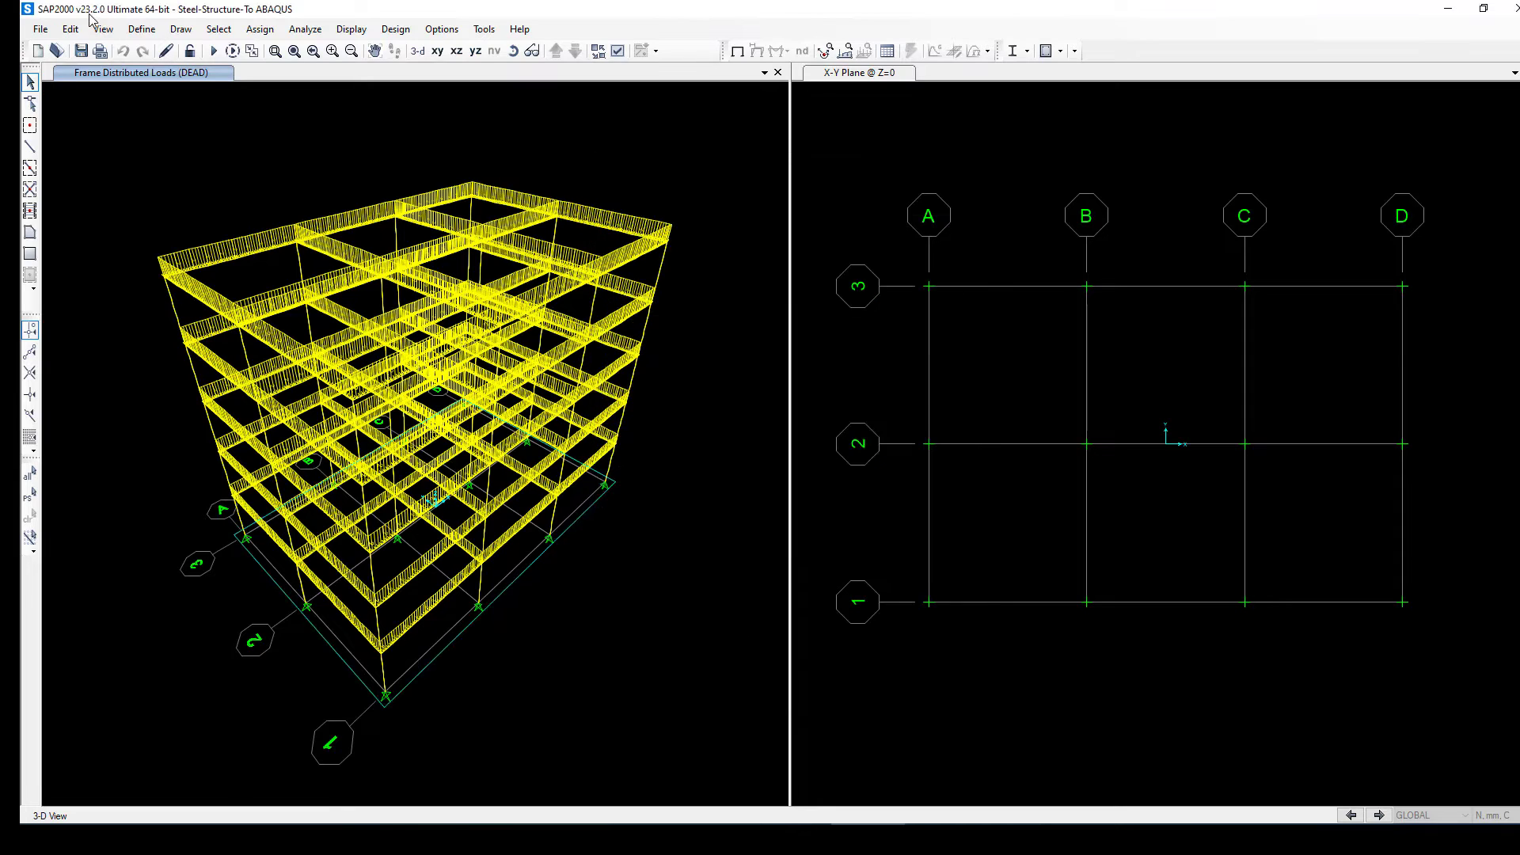
# Step: Review the dimensions and material of the Beam frame section
pyautogui.click(142, 29)
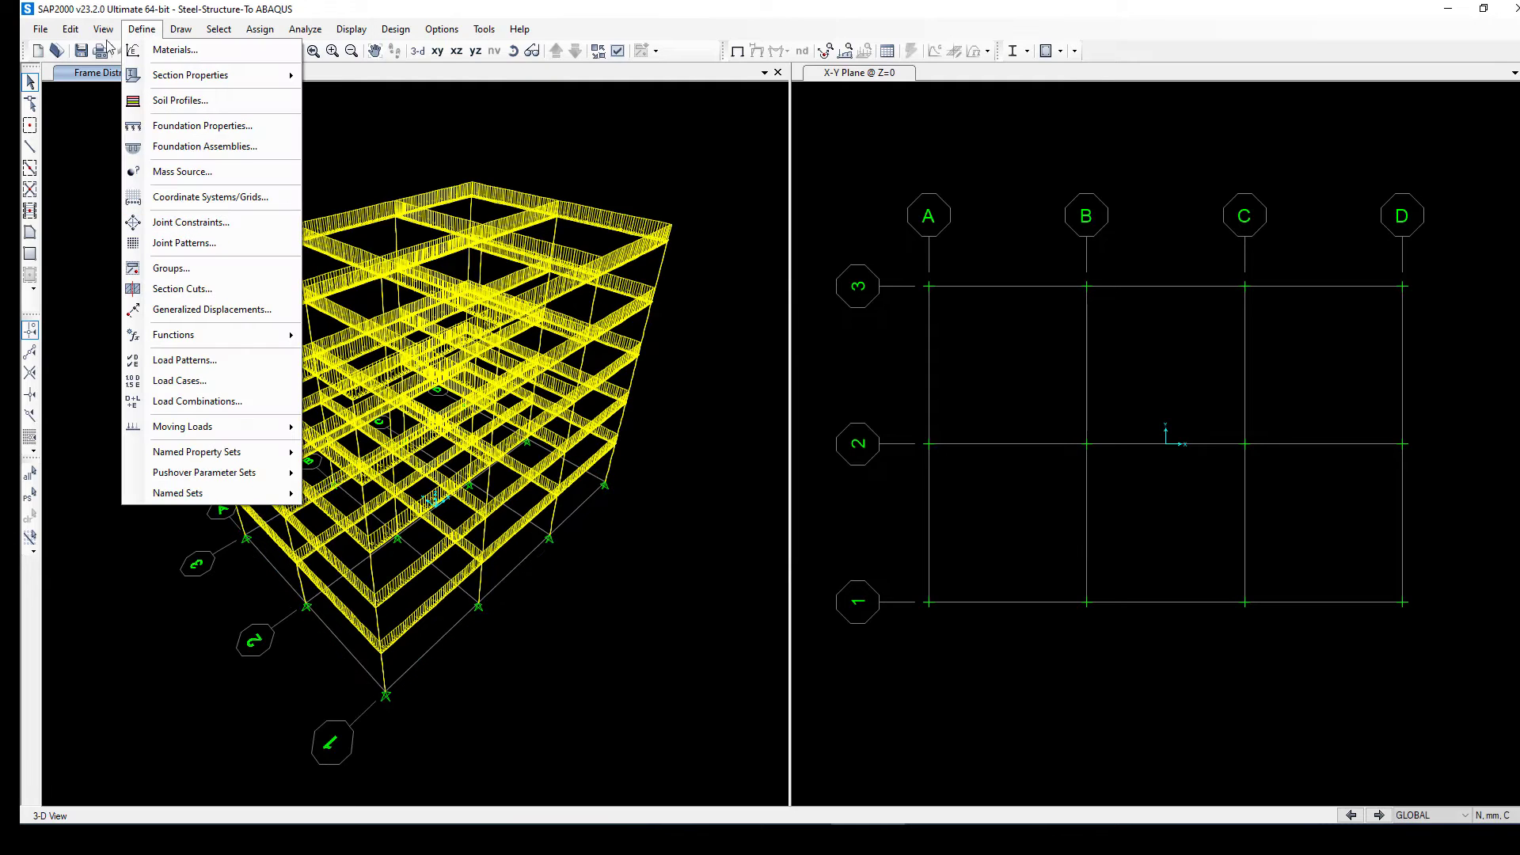
pyautogui.moveTo(190, 74)
pyautogui.click(368, 76)
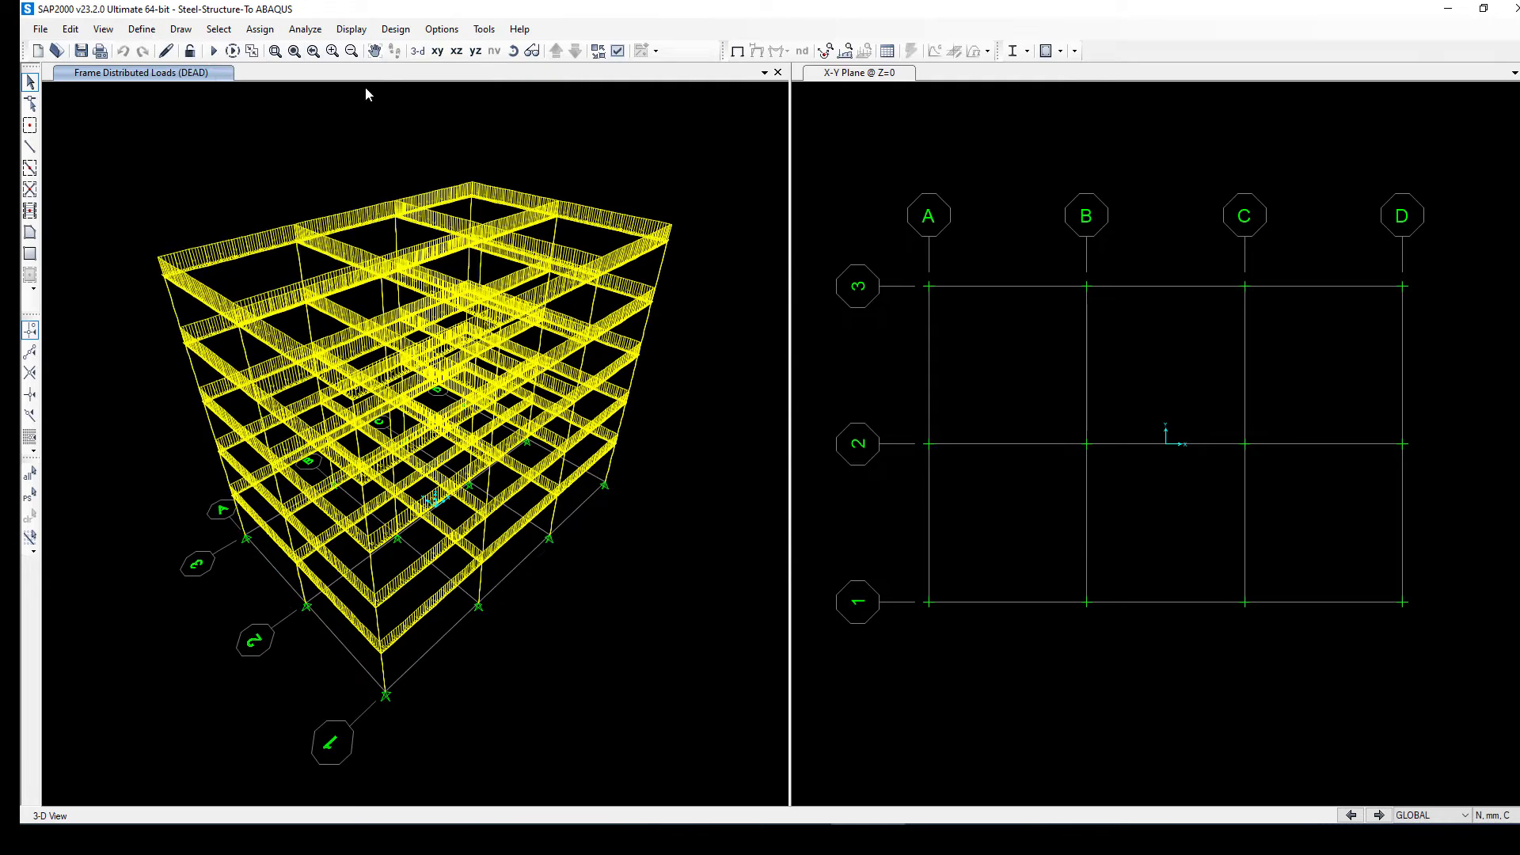
pyautogui.click(606, 333)
pyautogui.click(606, 323)
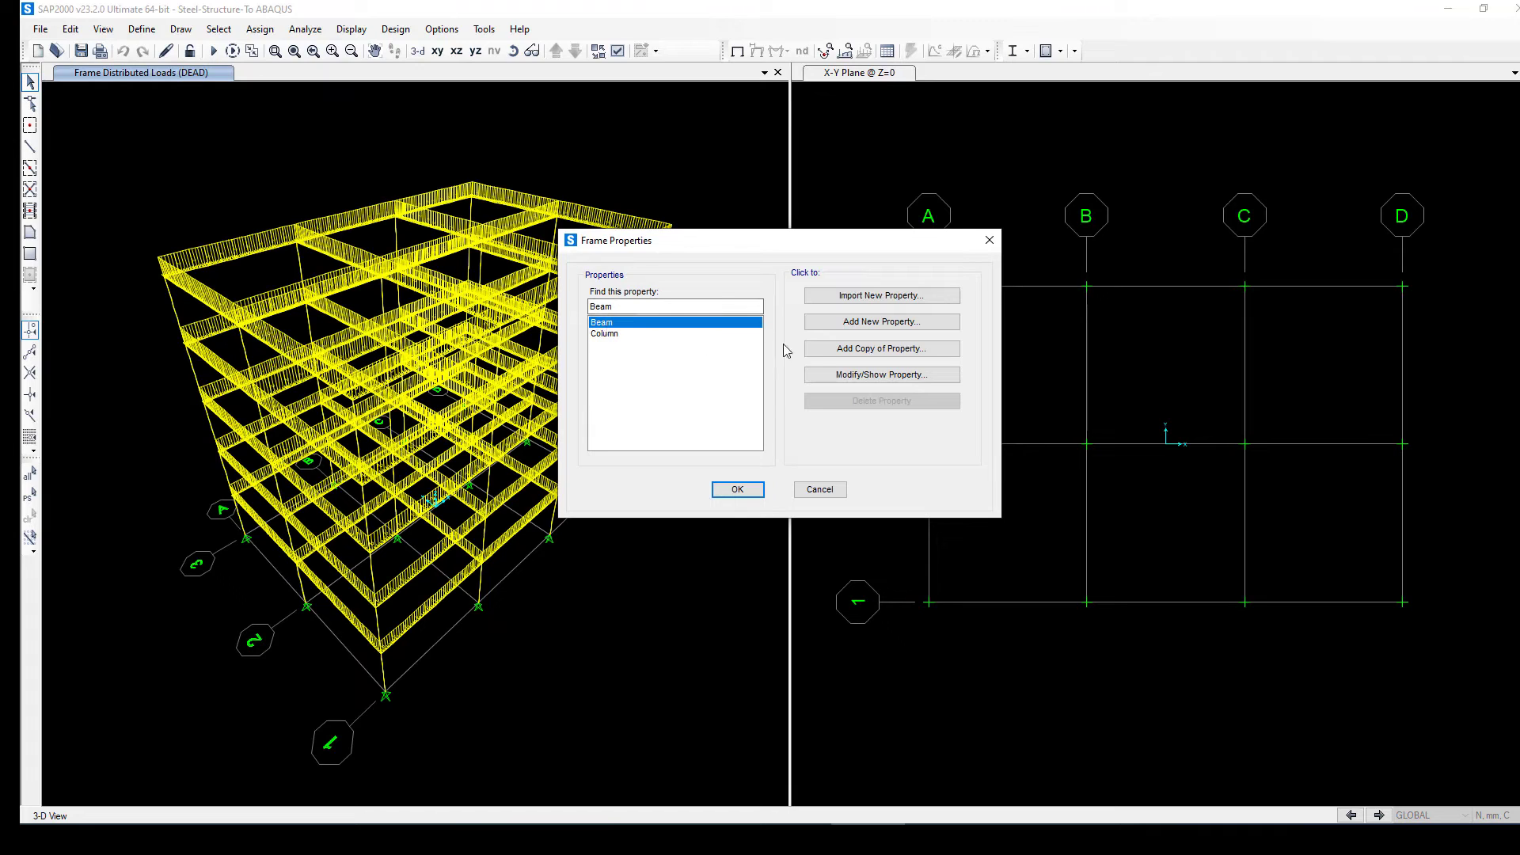
pyautogui.click(871, 375)
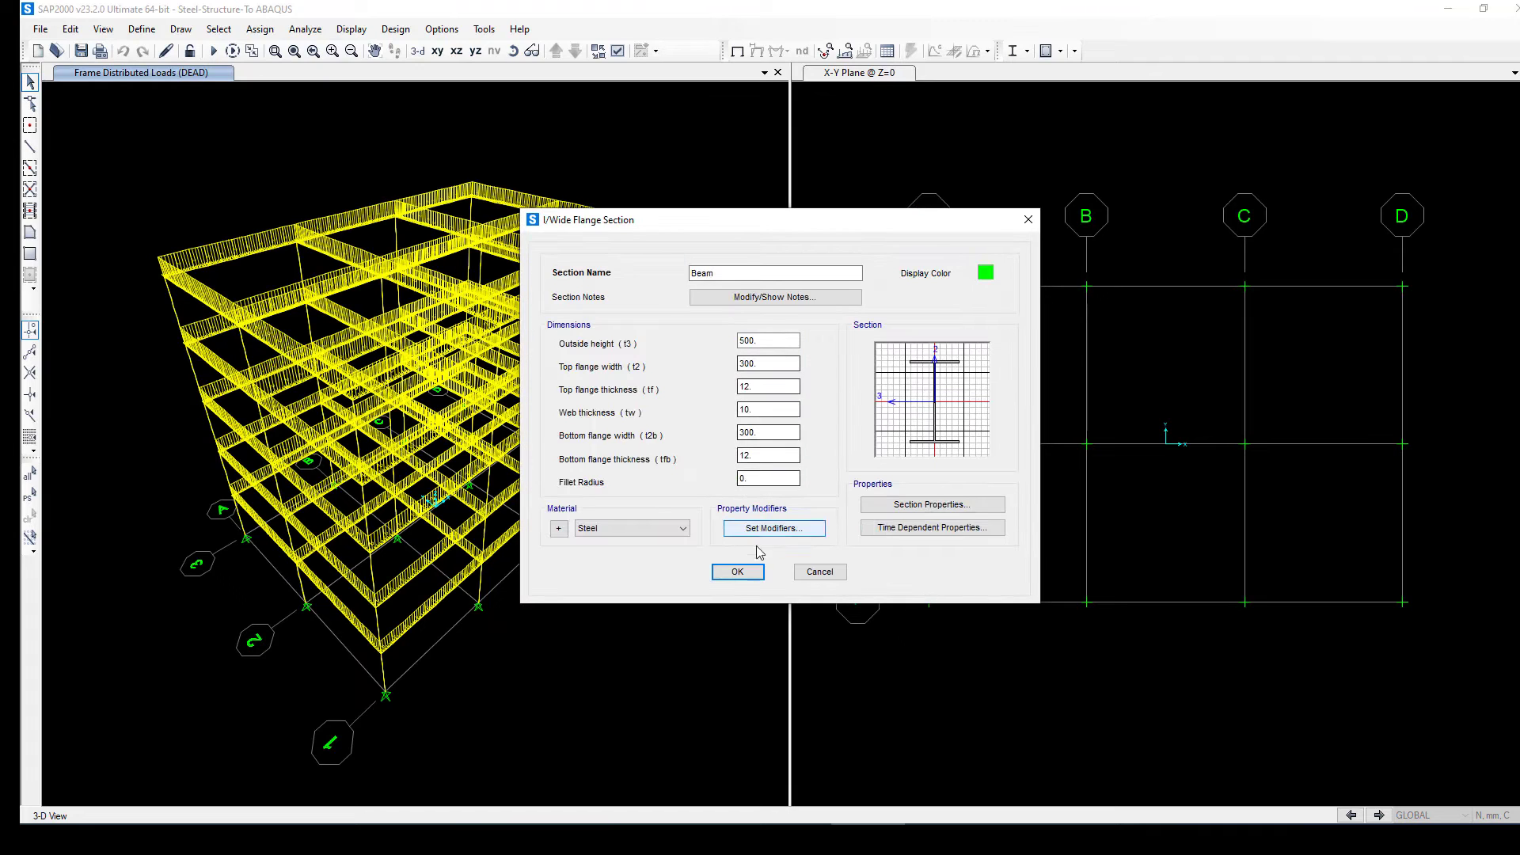
pyautogui.click(732, 572)
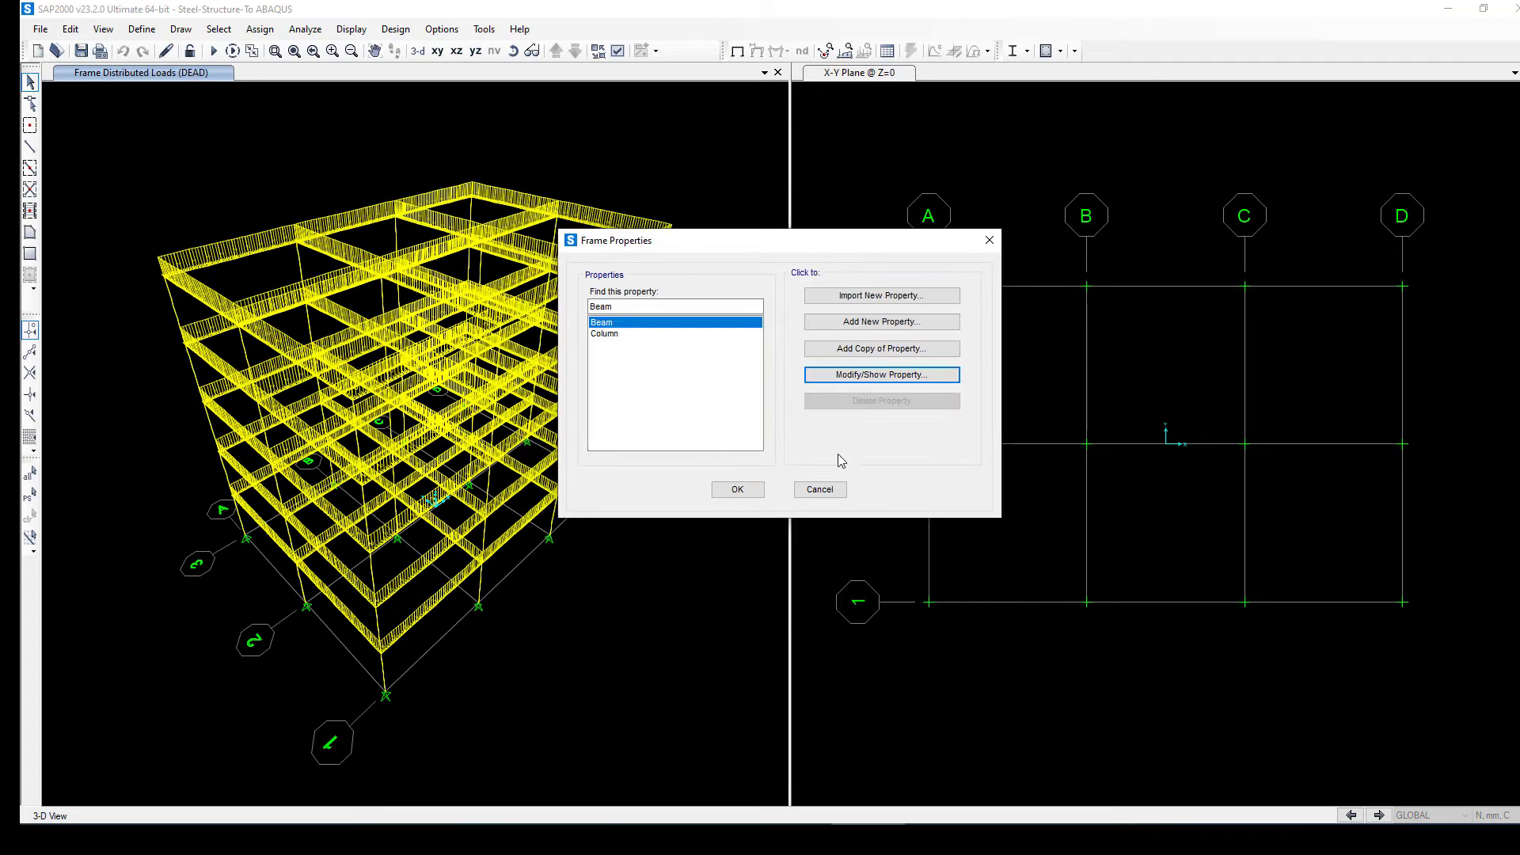
pyautogui.click(819, 489)
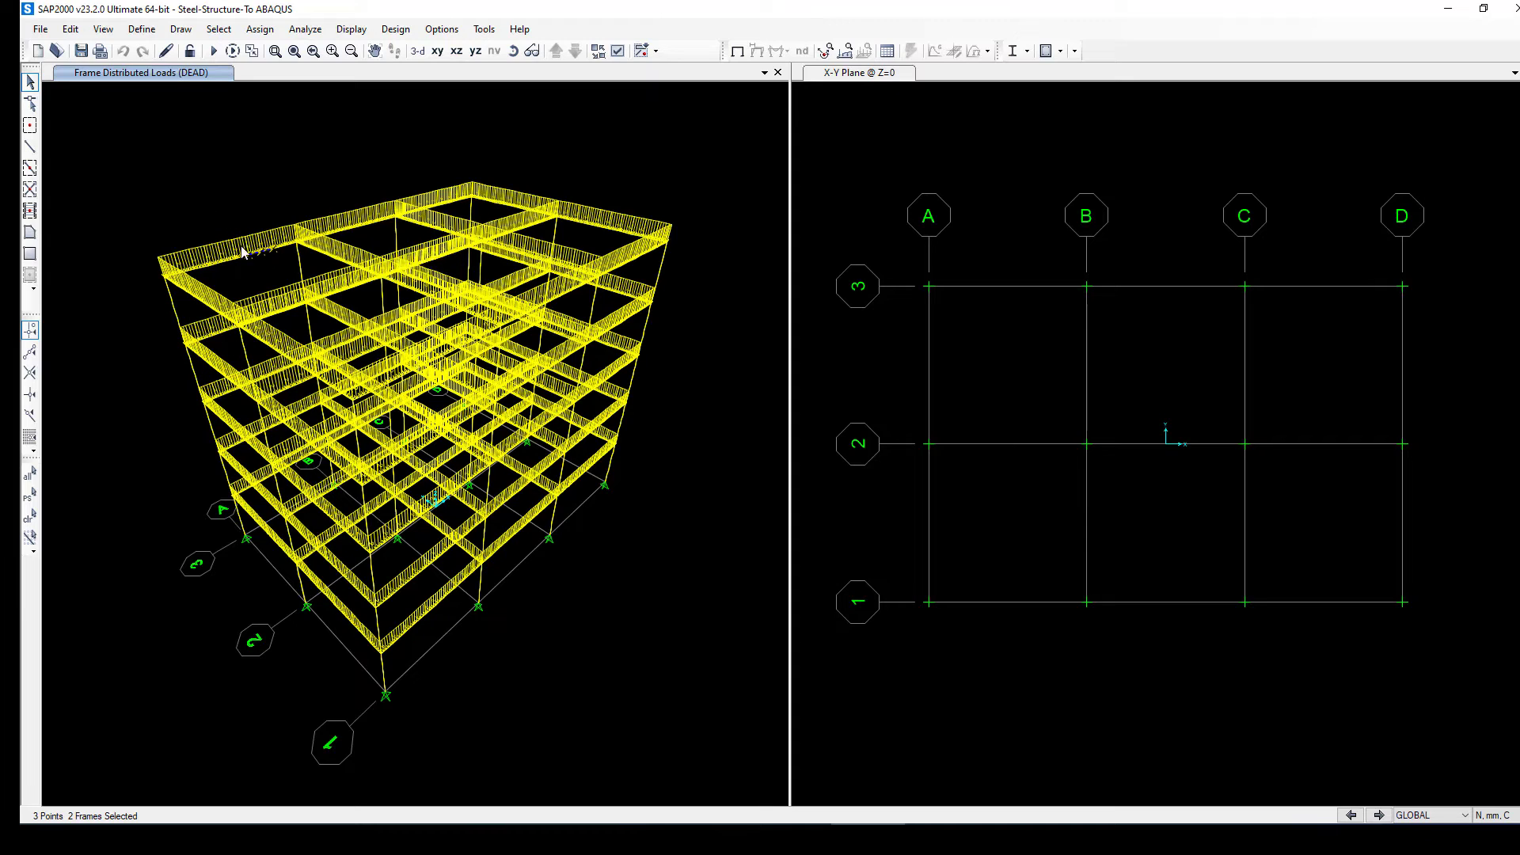
# Step: Examine the Divide Frames options for the selected frames, including the number of frames, without applying a division
pyautogui.click(70, 32)
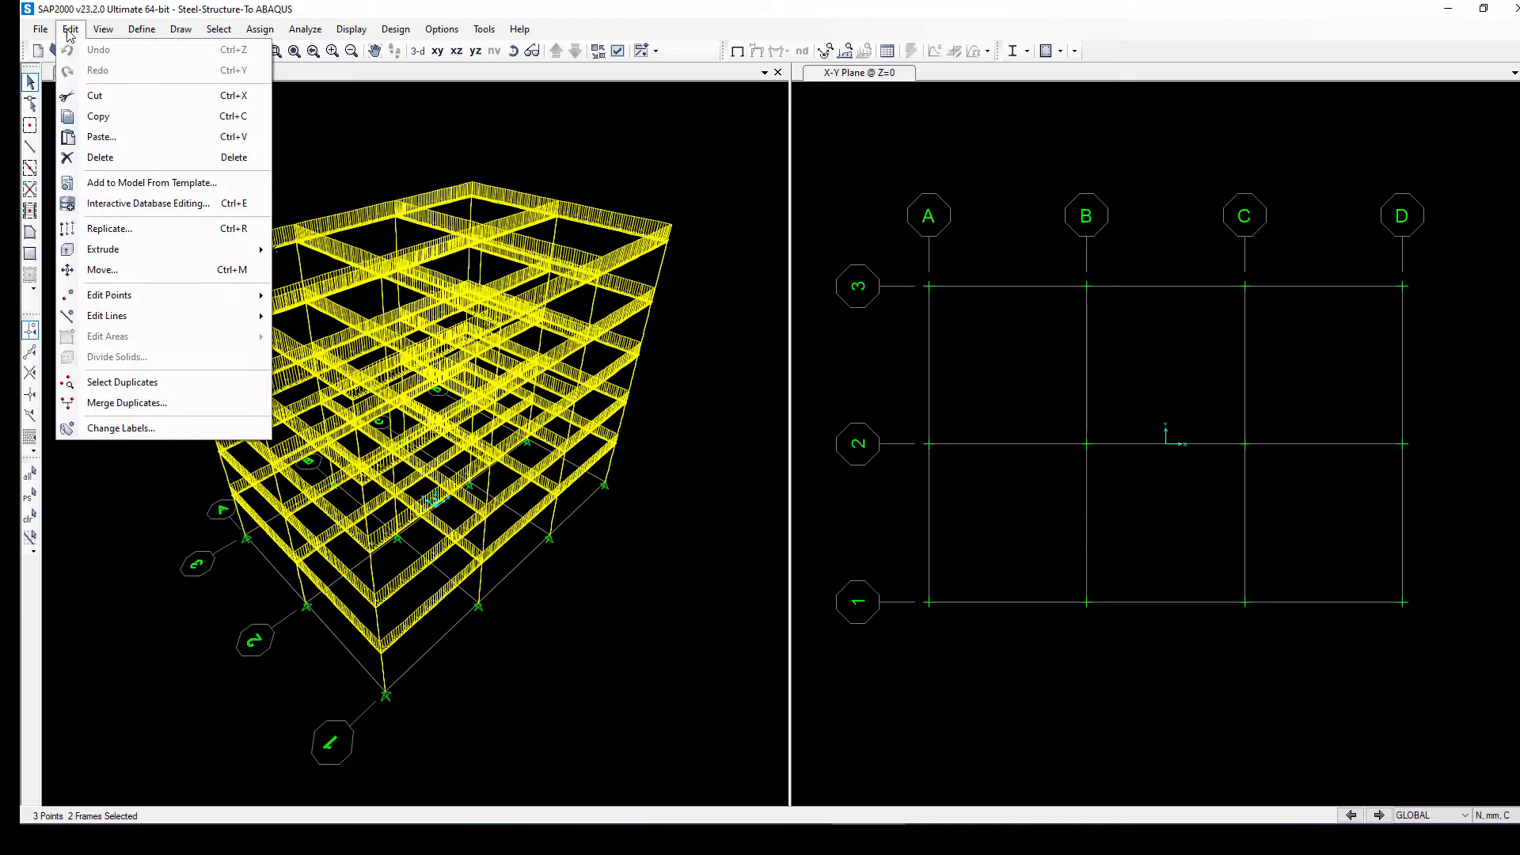
pyautogui.moveTo(160, 318)
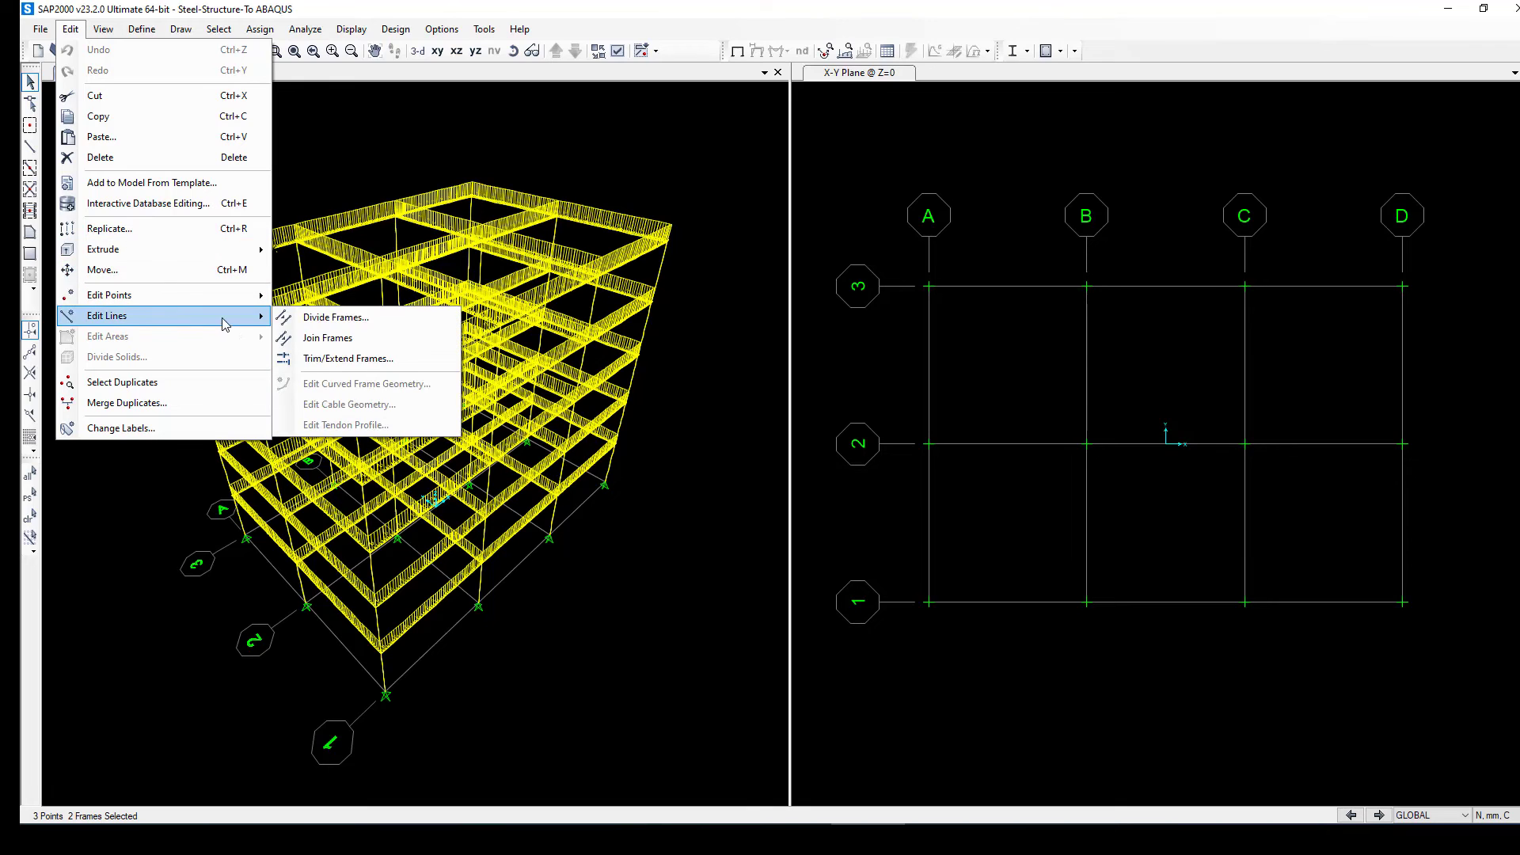
pyautogui.click(331, 321)
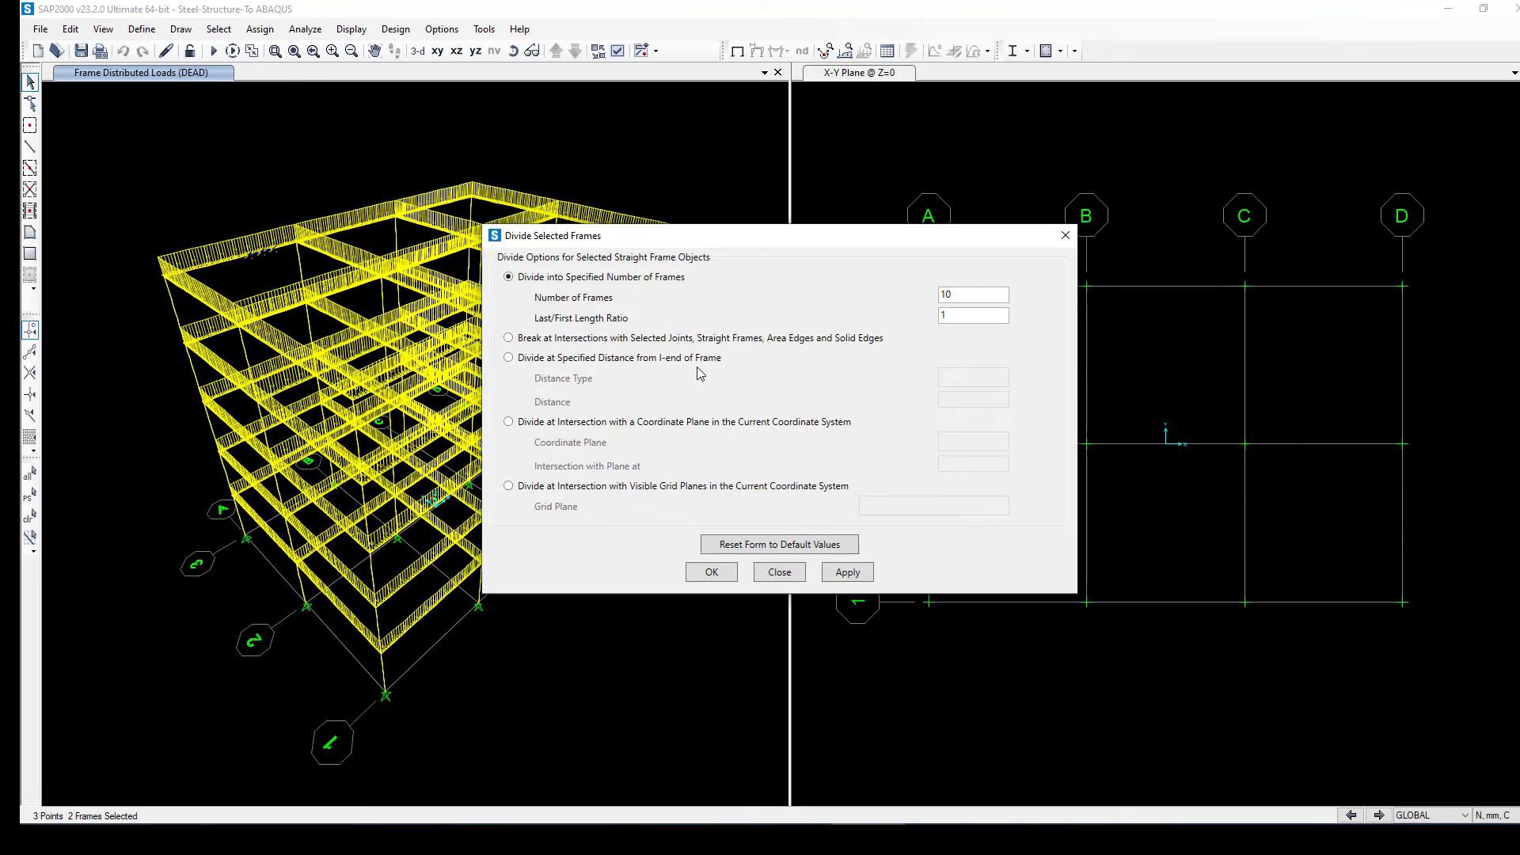
pyautogui.moveTo(971, 295); pyautogui.dragTo(931, 299)
pyautogui.click(1066, 235)
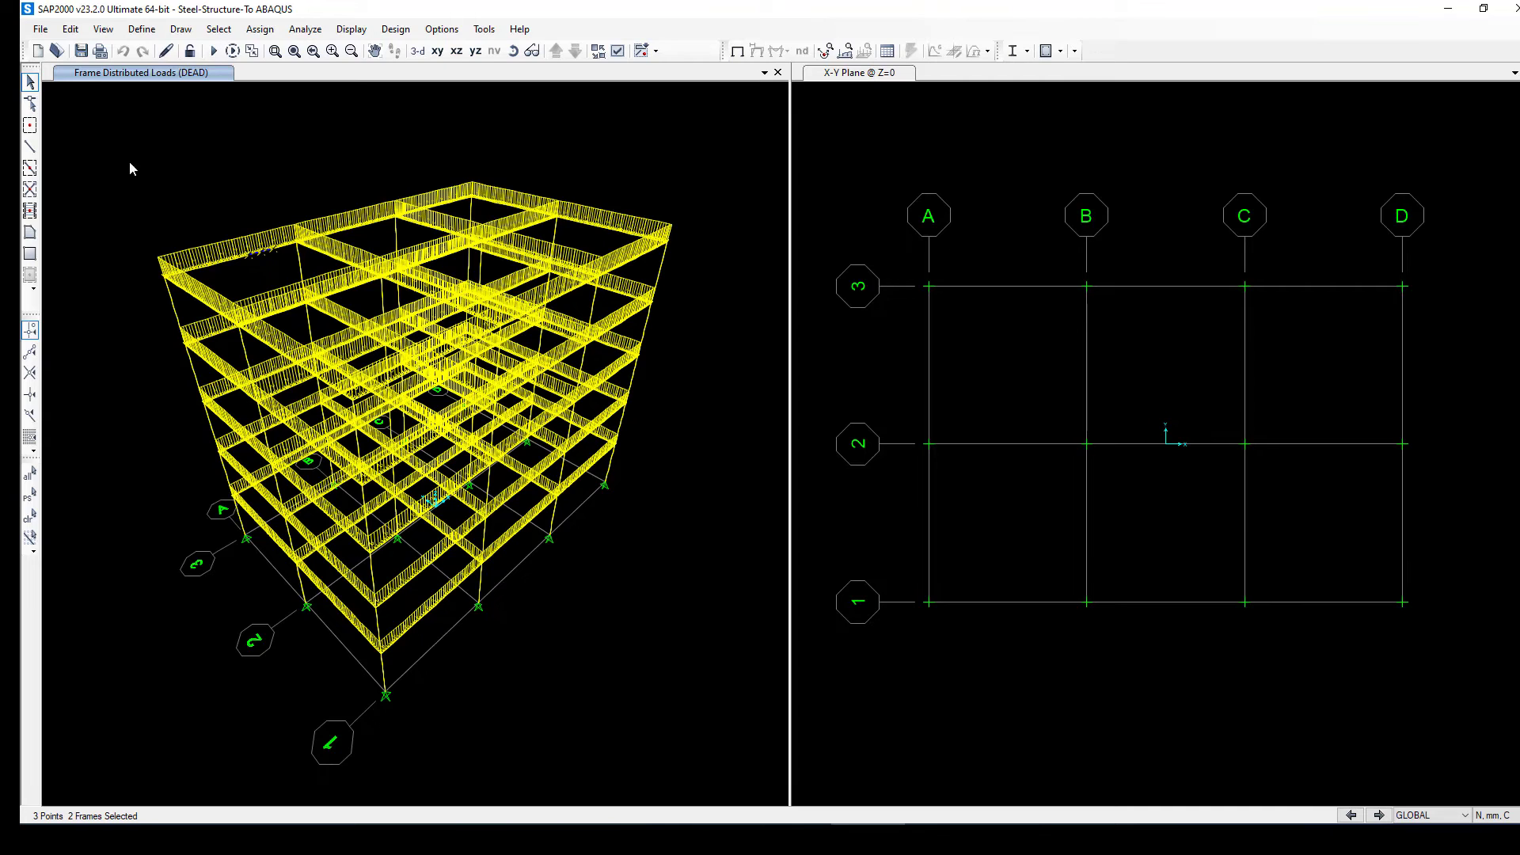
# Step: Save a copy of the model as SAP2ABAQUS in the ABAQU-TO-SAP2000 folder
pyautogui.click(40, 28)
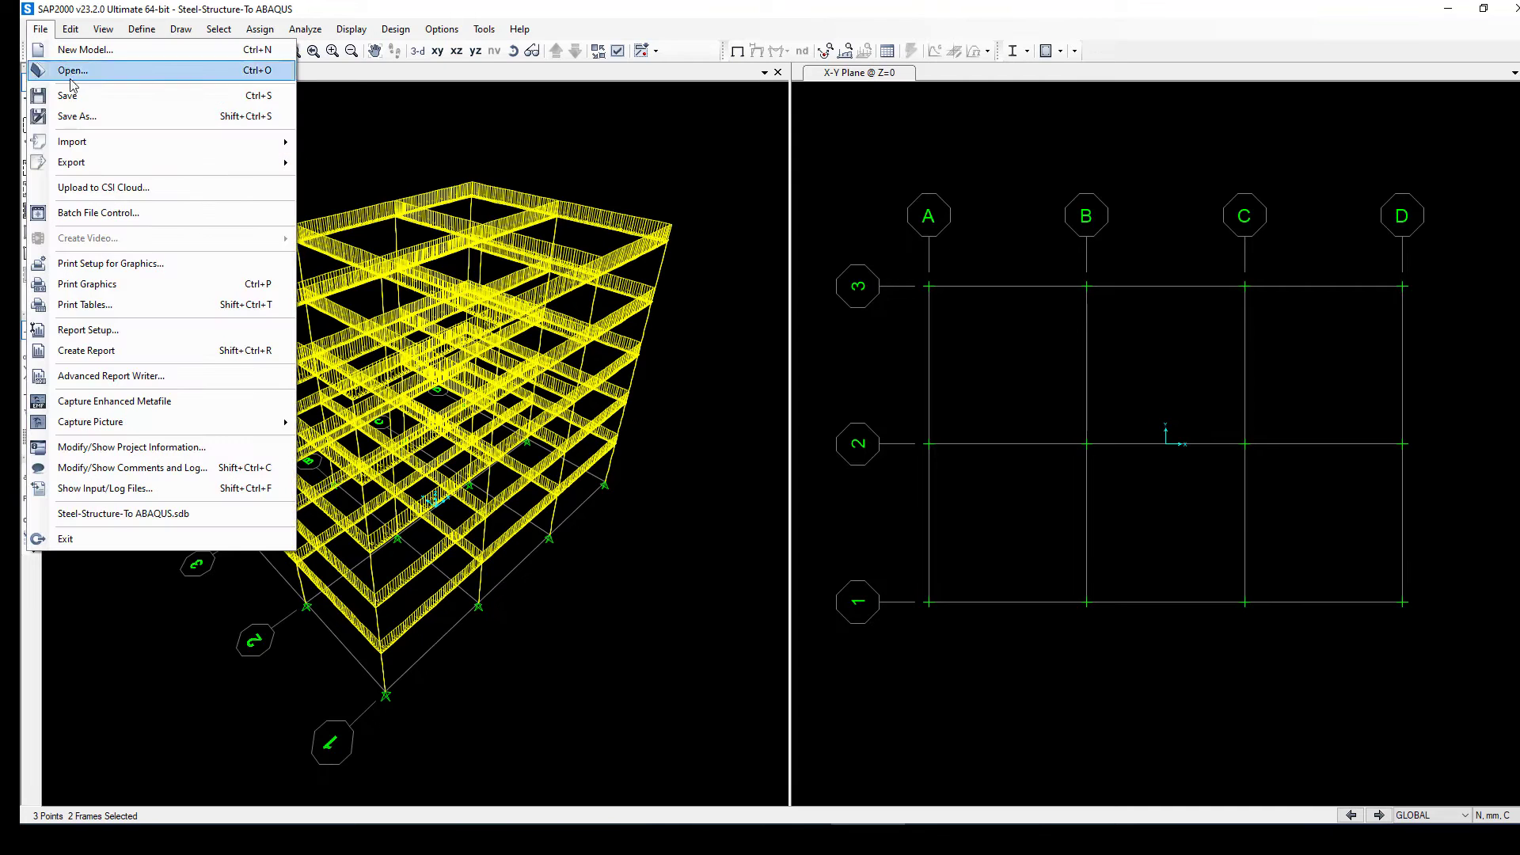
pyautogui.click(87, 118)
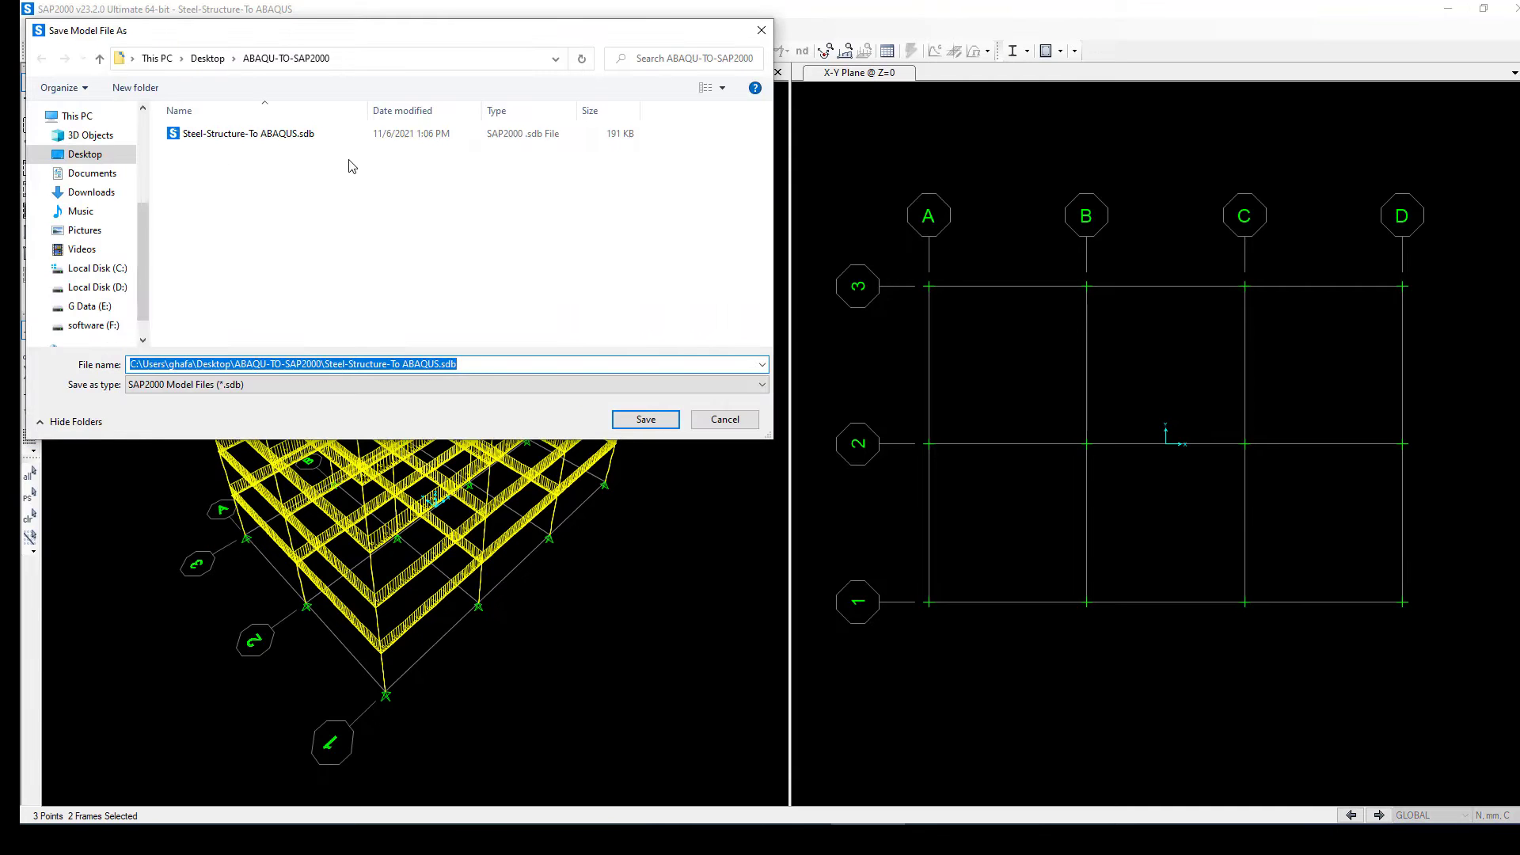
pyautogui.moveTo(428, 32); pyautogui.dragTo(529, 106)
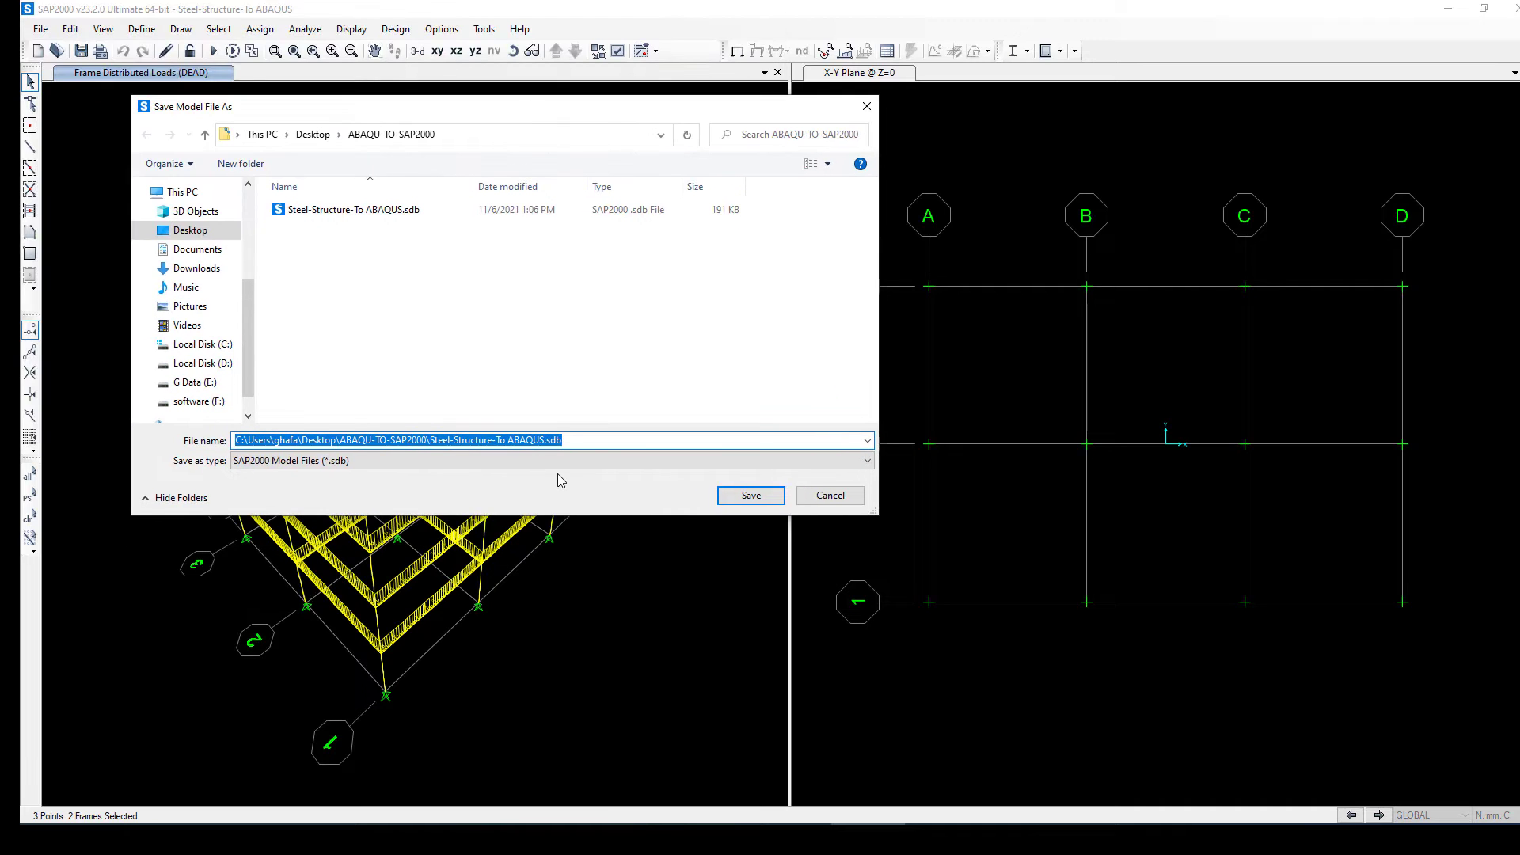
pyautogui.write('ABAQs-TO')
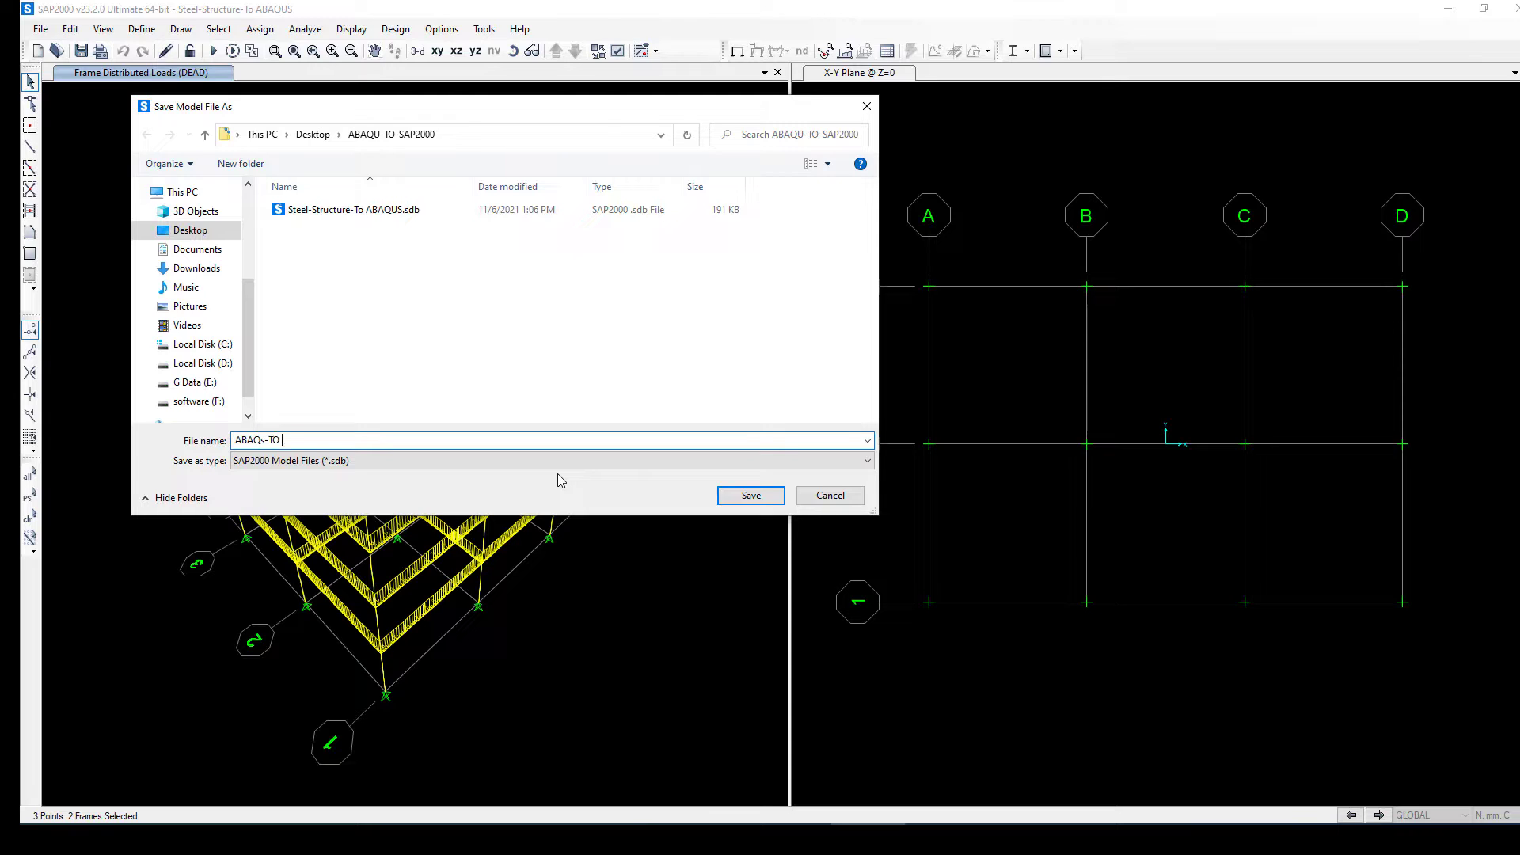
pyautogui.press('BackSpace')
pyautogui.press('BackSpace')
pyautogui.press('BackSpace')
pyautogui.press('BackSpace')
pyautogui.press('BackSpace')
pyautogui.press('BackSpace')
pyautogui.press('BackSpace')
pyautogui.press('BackSpace')
pyautogui.press('BackSpace')
pyautogui.write('SA')
pyautogui.click(749, 497)
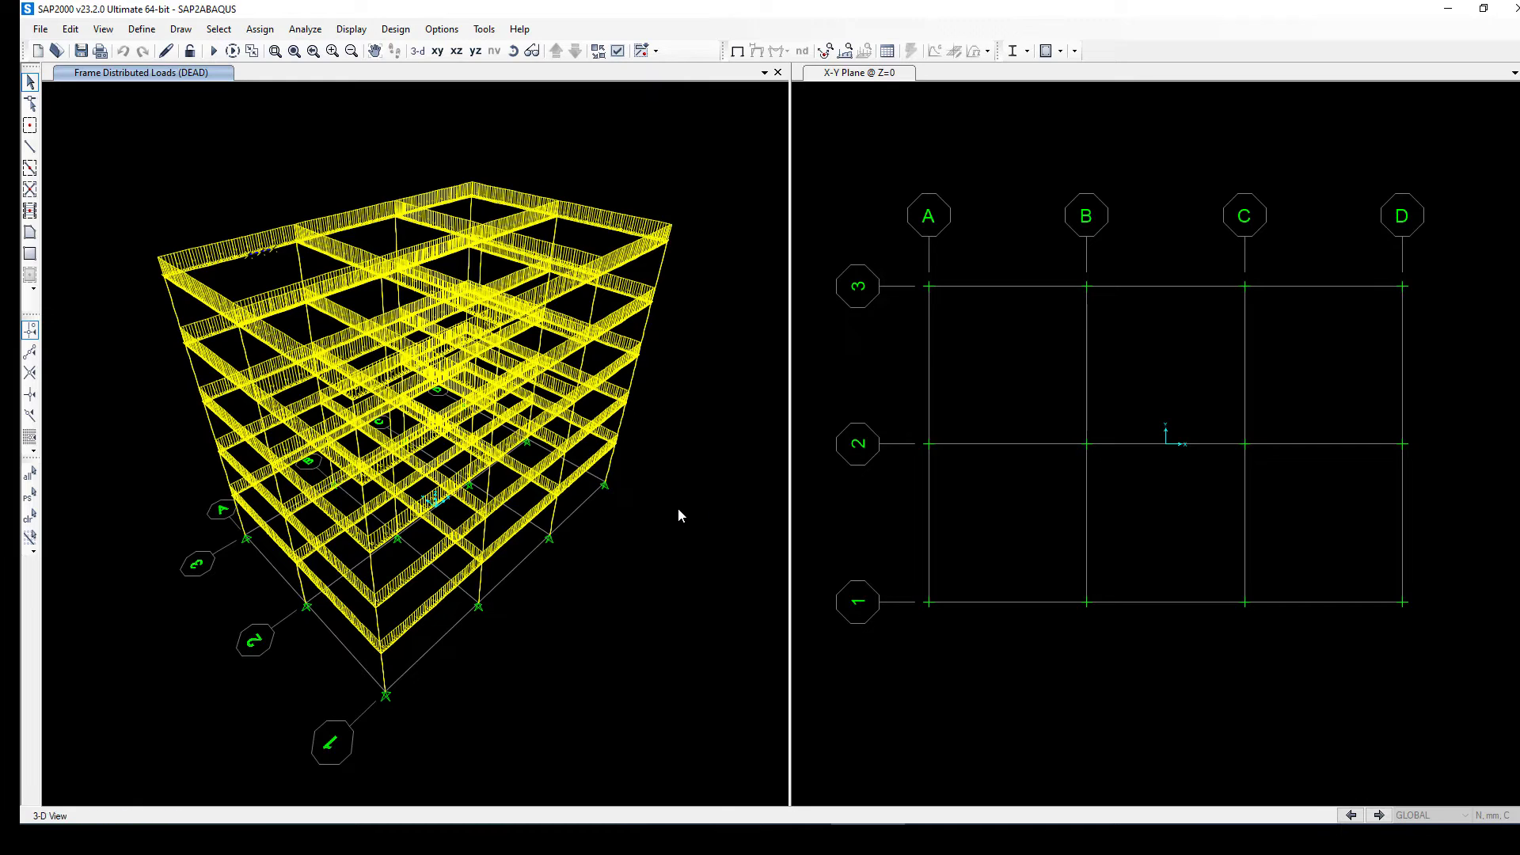
# Step: Switch to the SAP 2 ABAQUS converter and read the file SAP2ABAQUS.$2k from the ABAQU-TO-SAP2000 folder
pyautogui.click(956, 837)
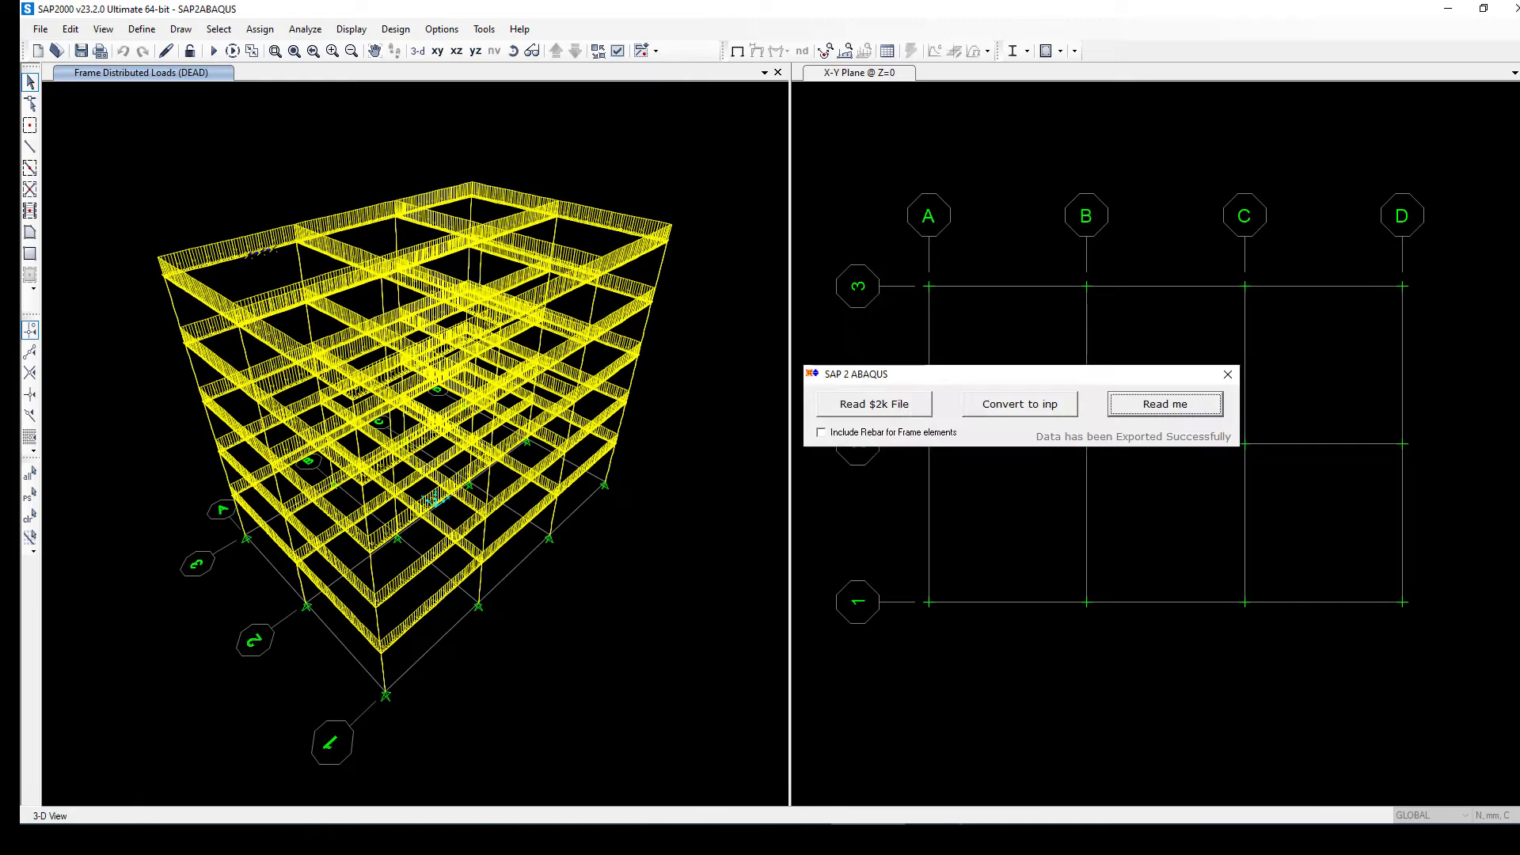
pyautogui.moveTo(964, 378); pyautogui.dragTo(755, 378)
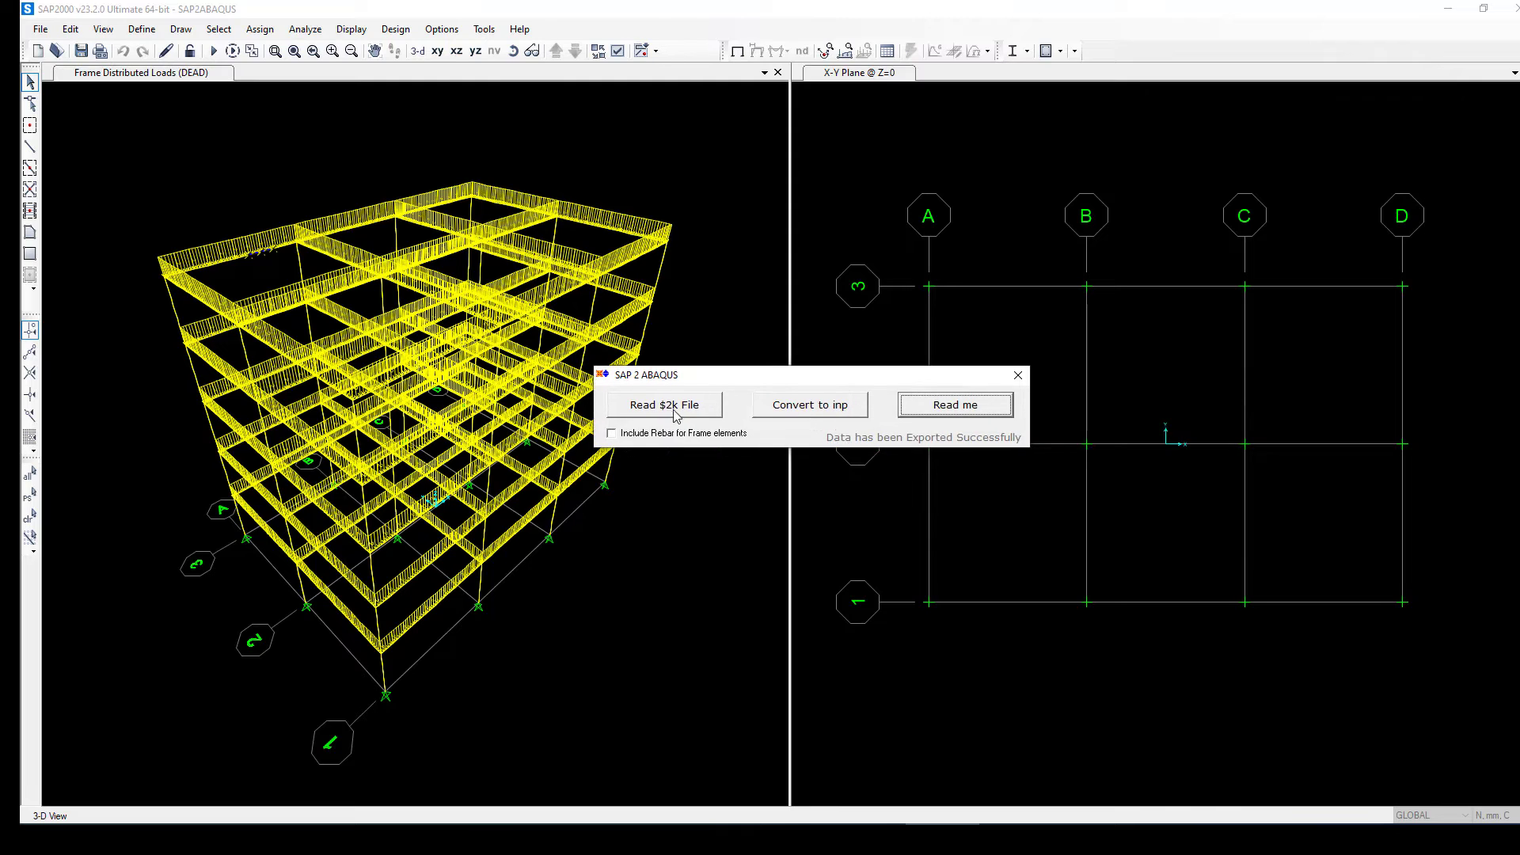
pyautogui.click(667, 405)
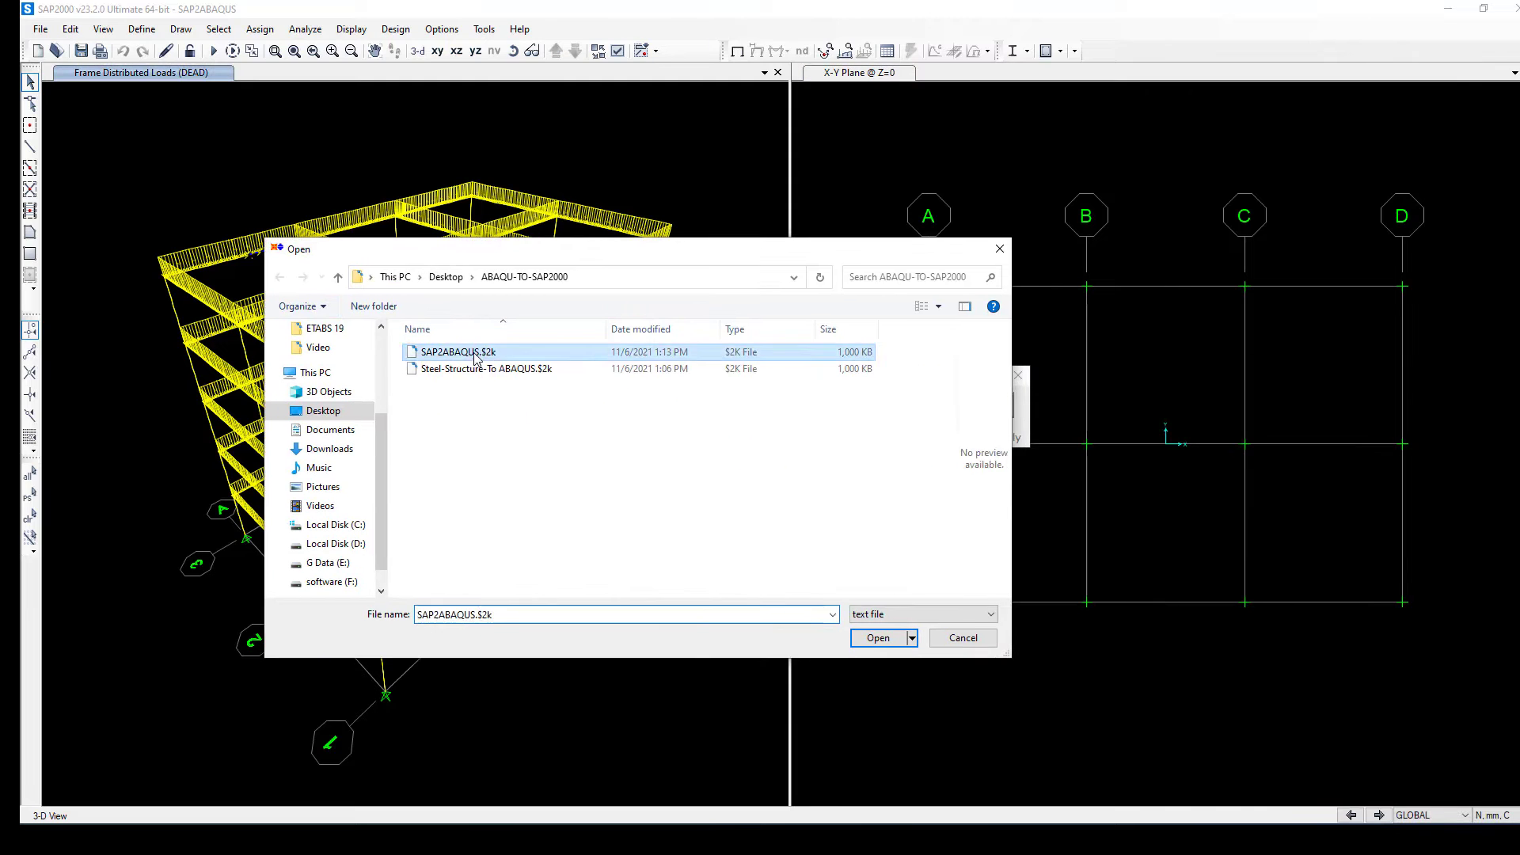
pyautogui.click(473, 358)
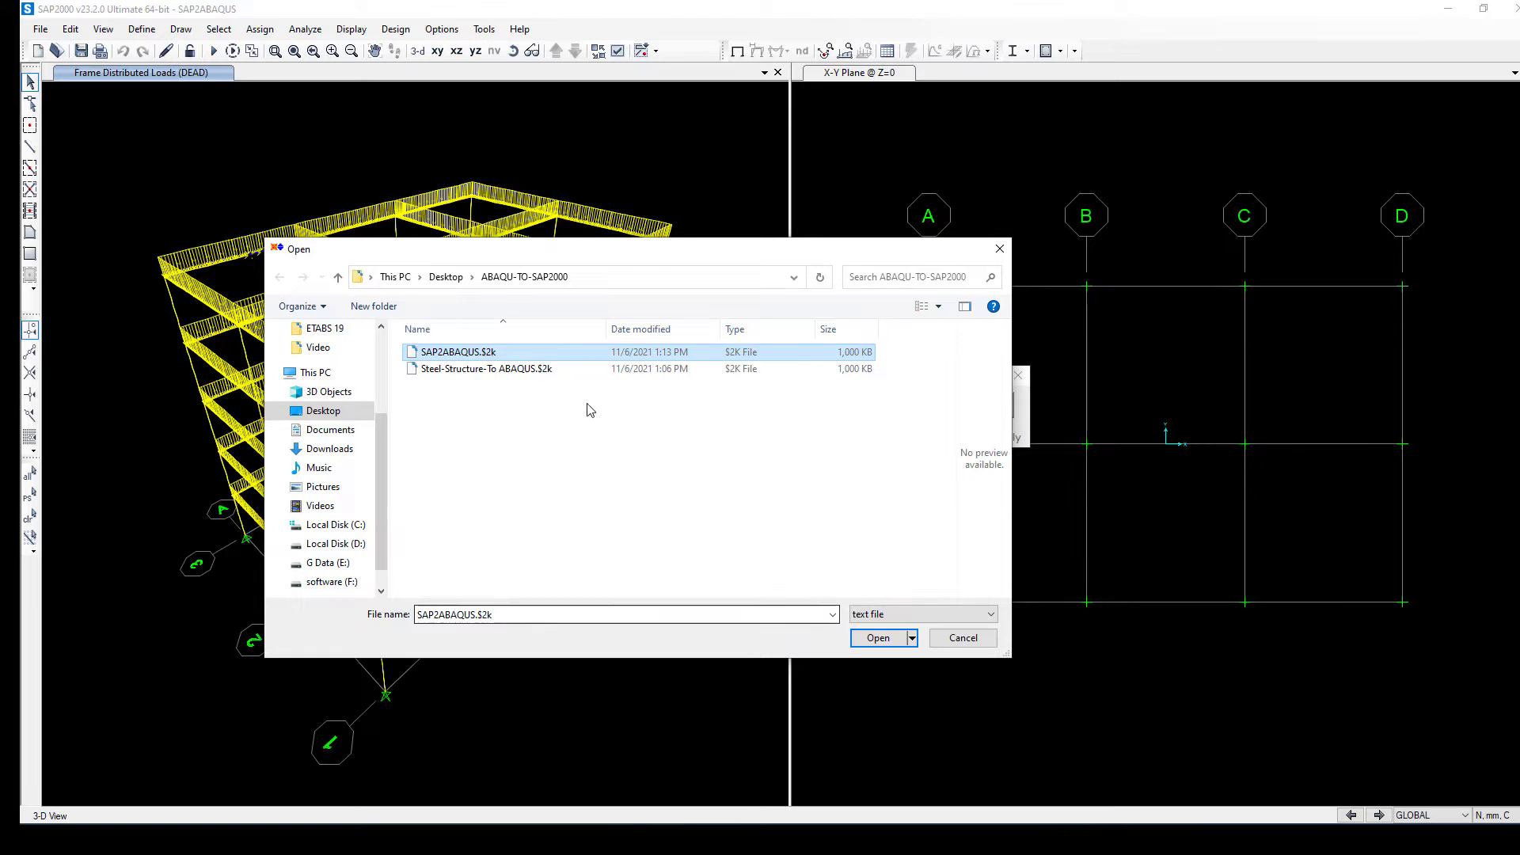
pyautogui.moveTo(641, 252); pyautogui.dragTo(580, 269)
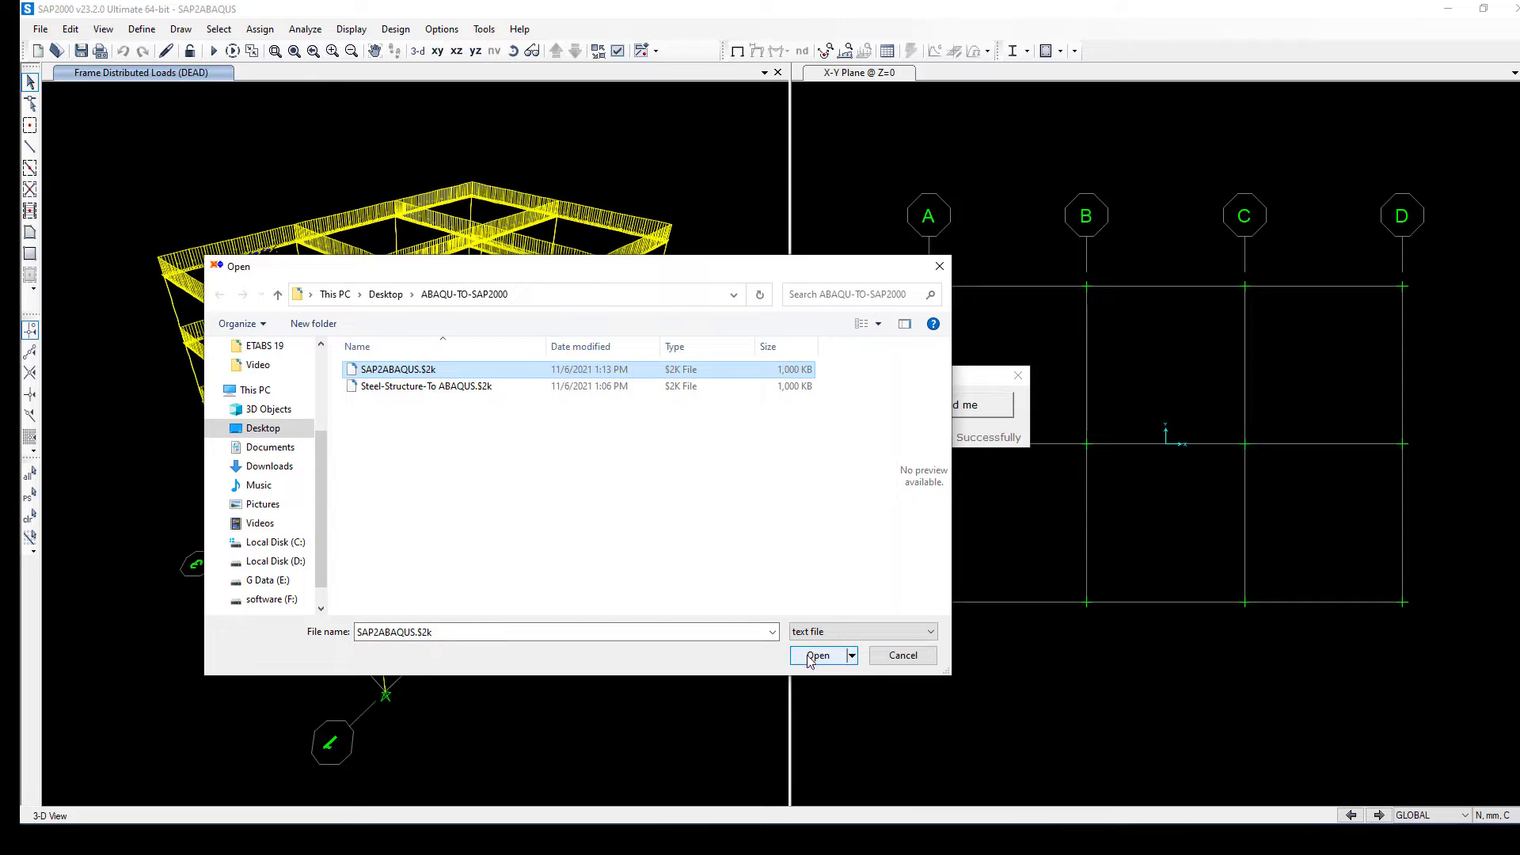
pyautogui.moveTo(704, 256); pyautogui.dragTo(559, 267)
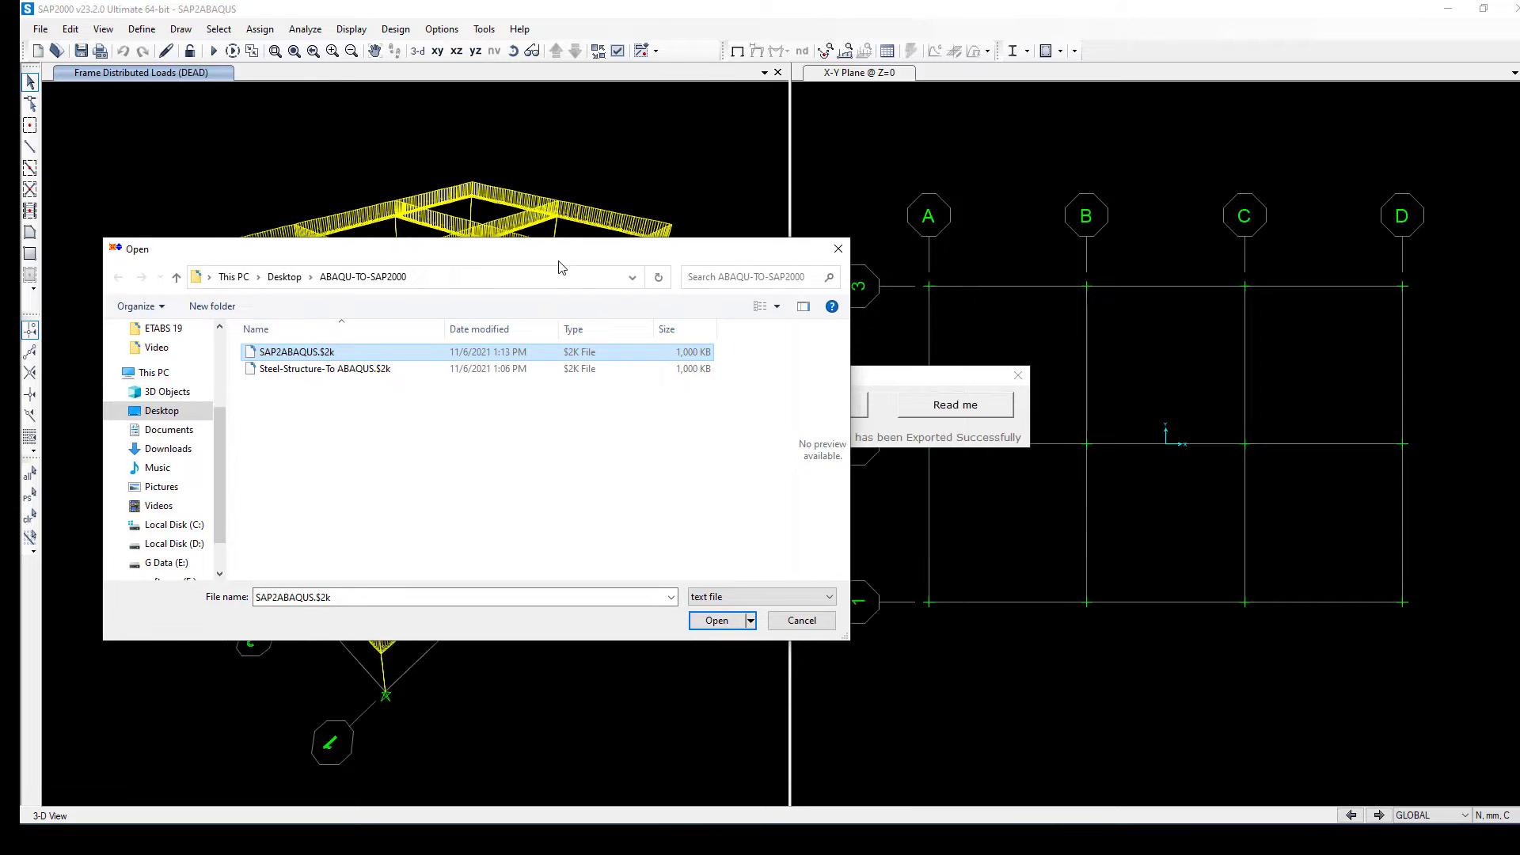
pyautogui.click(717, 619)
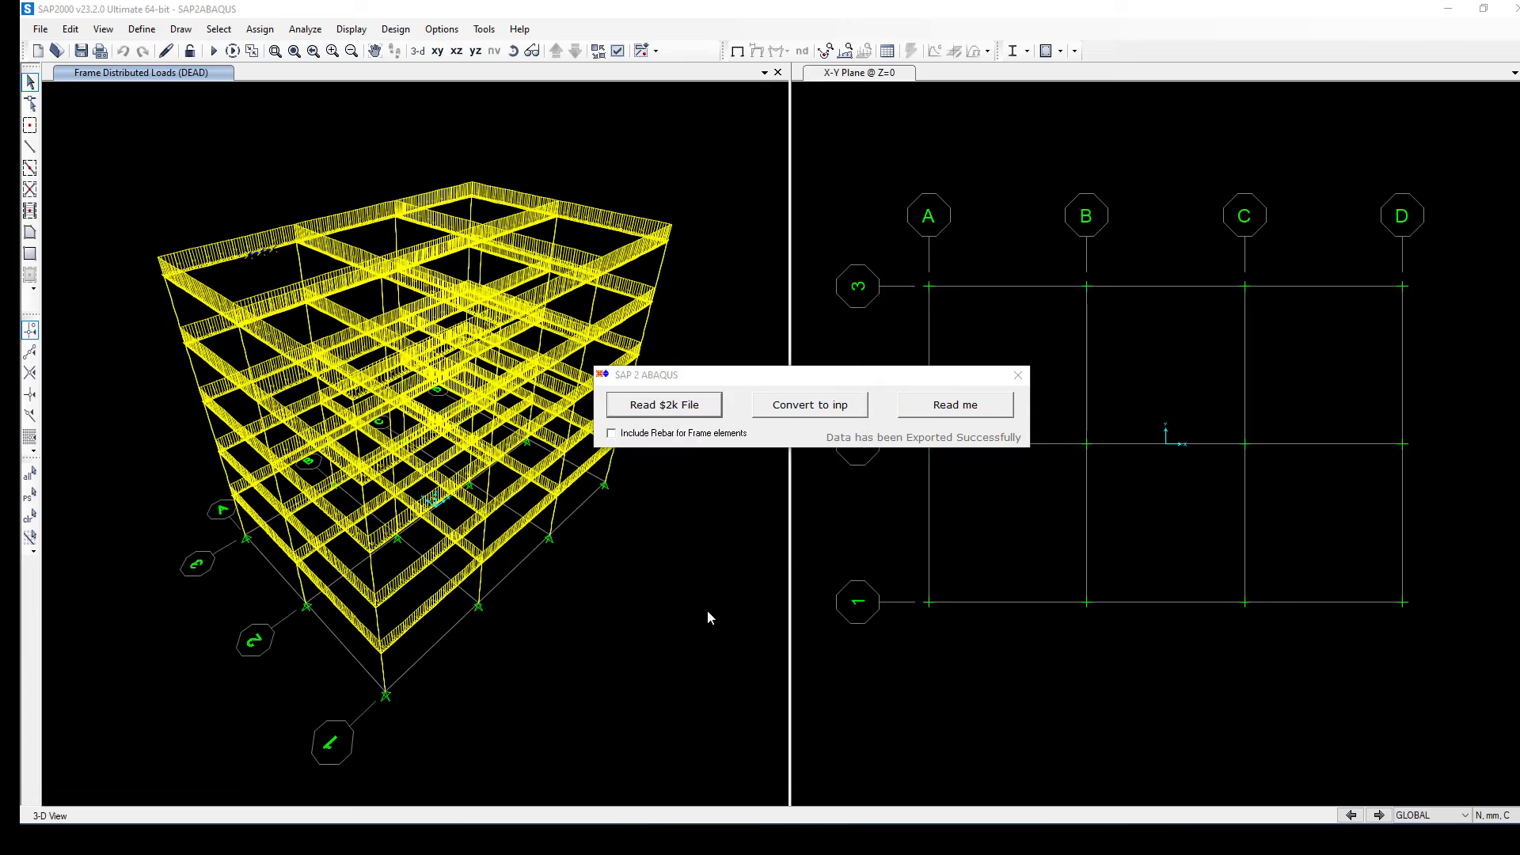
# Step: Convert the read data to an Abaqus input file, saved as SAP2ABAQUS.$2k.inp in the ABAQU-TO-SAP2000 folder
pyautogui.click(804, 411)
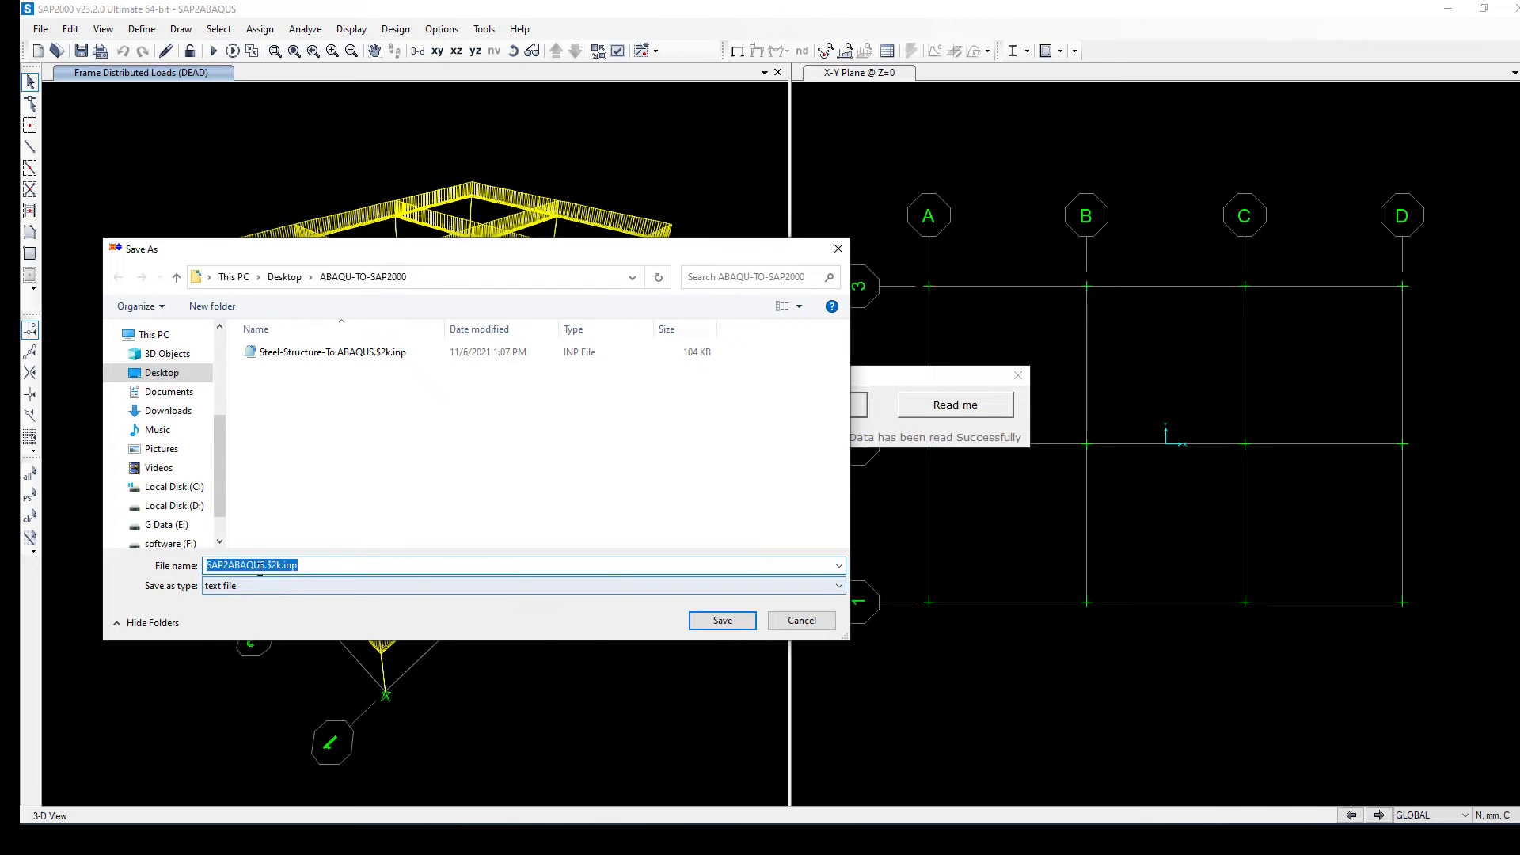
pyautogui.click(719, 622)
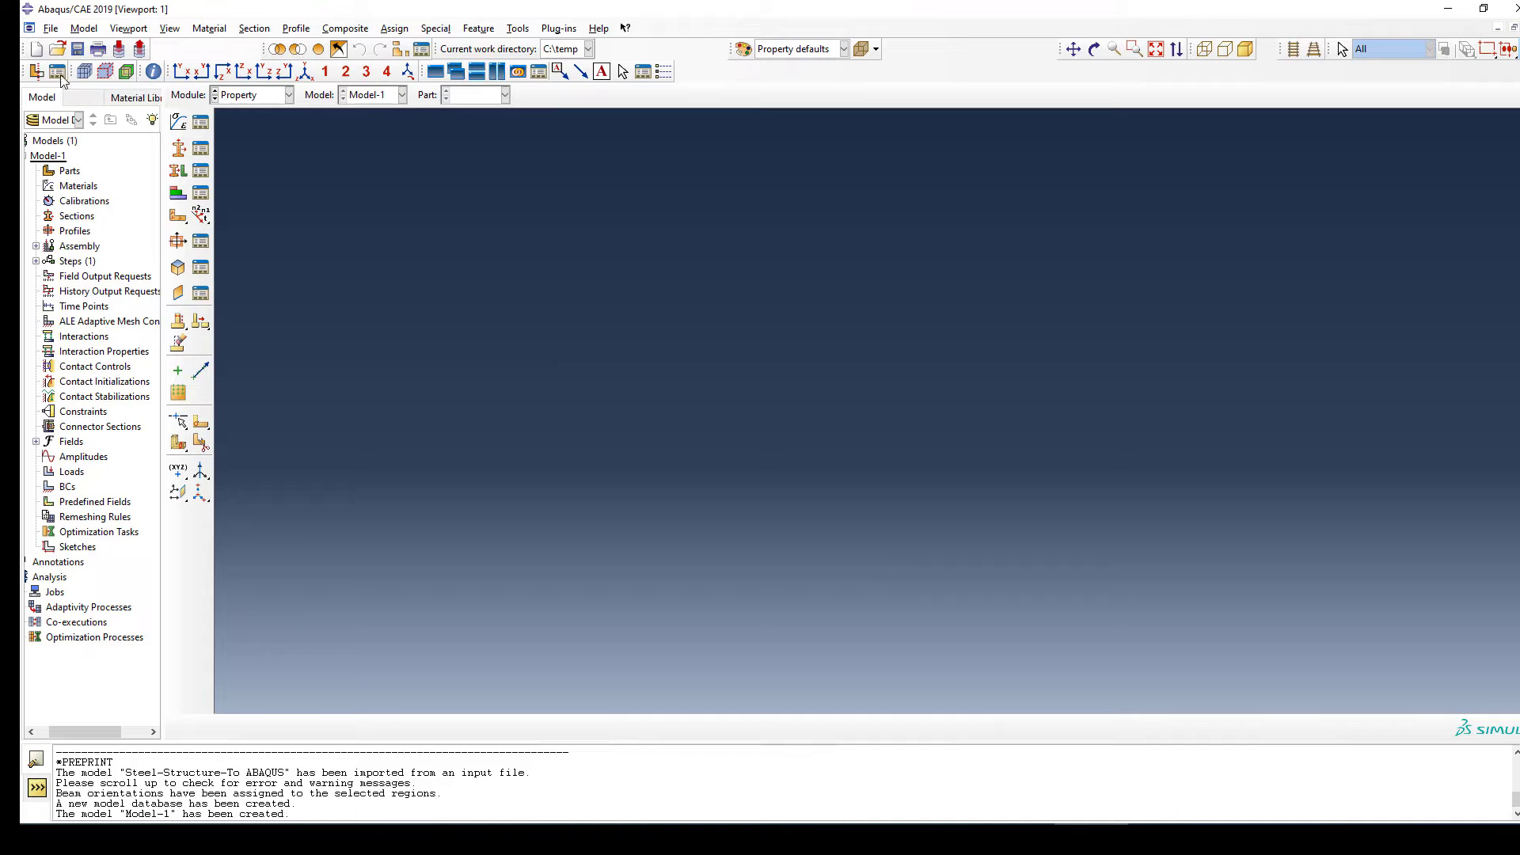
# Step: Switch to Abaqus/CAE and import SAP2ABAQUS.$2k.inp from the ABAQU-TO-SAP2000 directory as a model
pyautogui.click(51, 29)
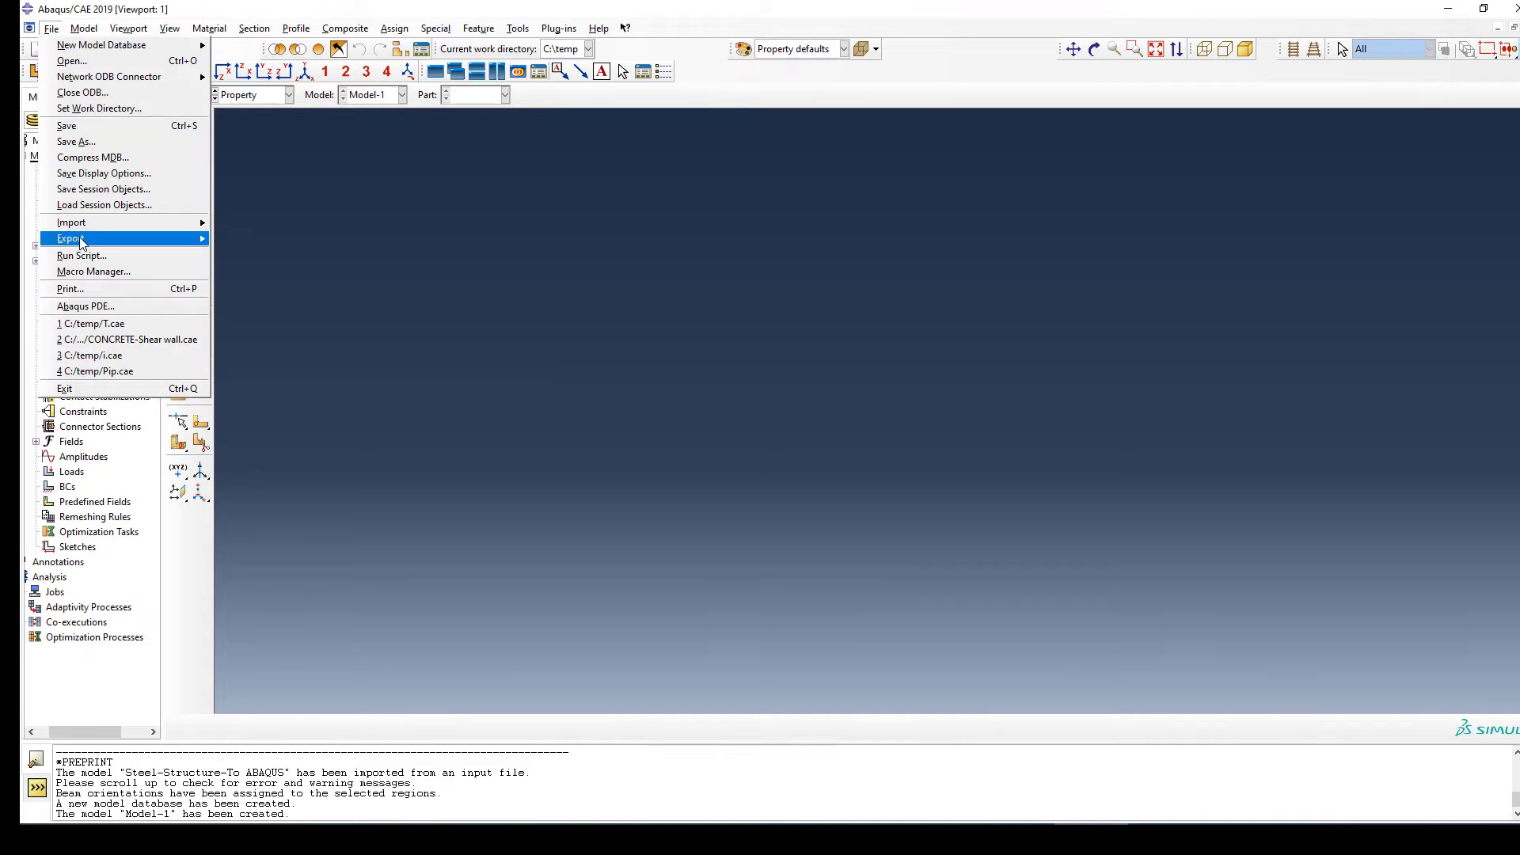
pyautogui.moveTo(155, 226)
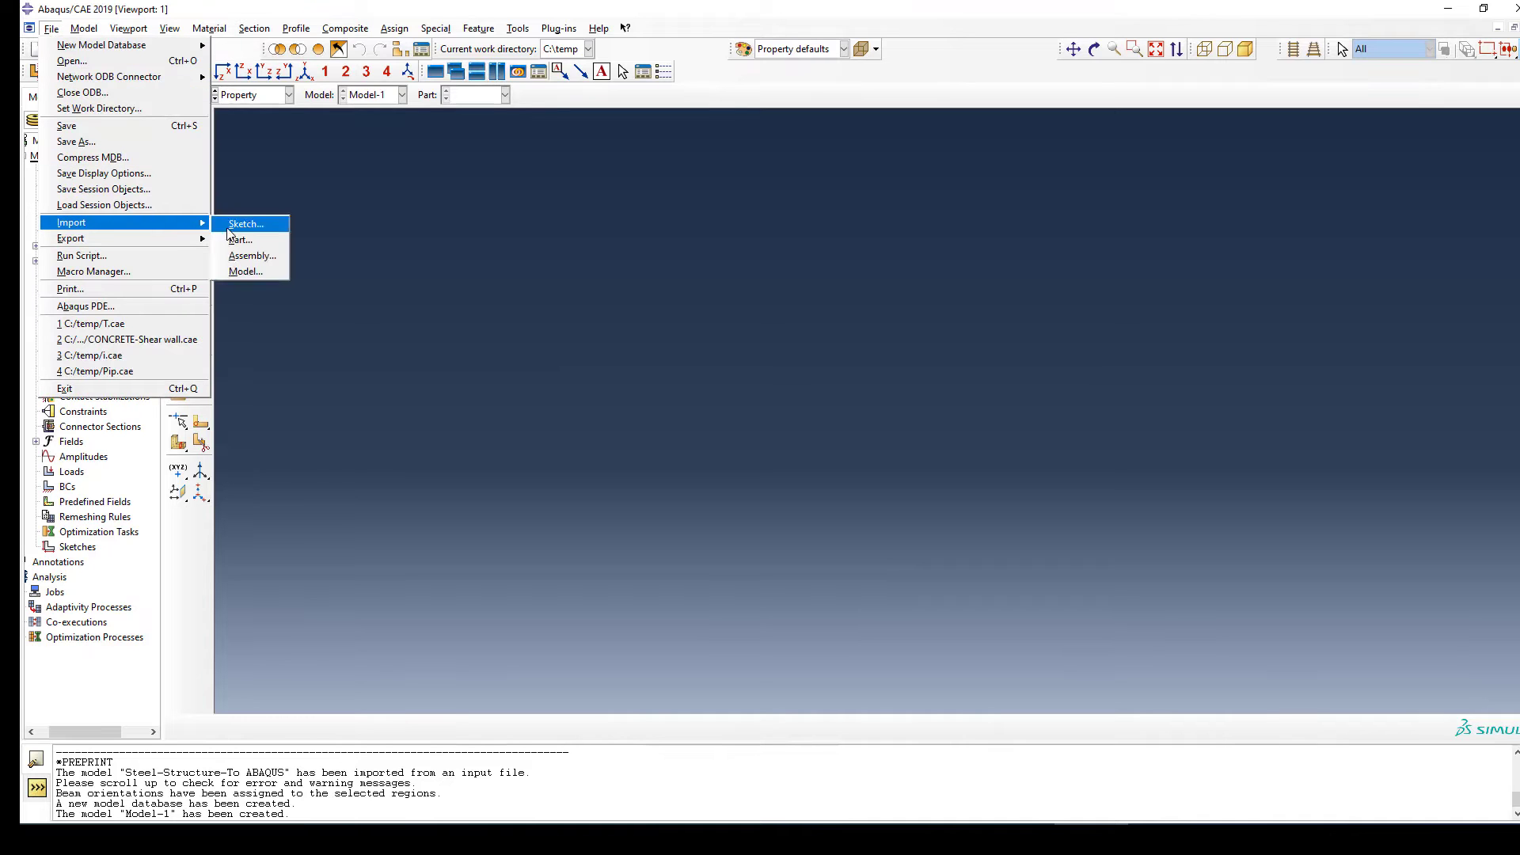
pyautogui.click(247, 272)
pyautogui.click(650, 362)
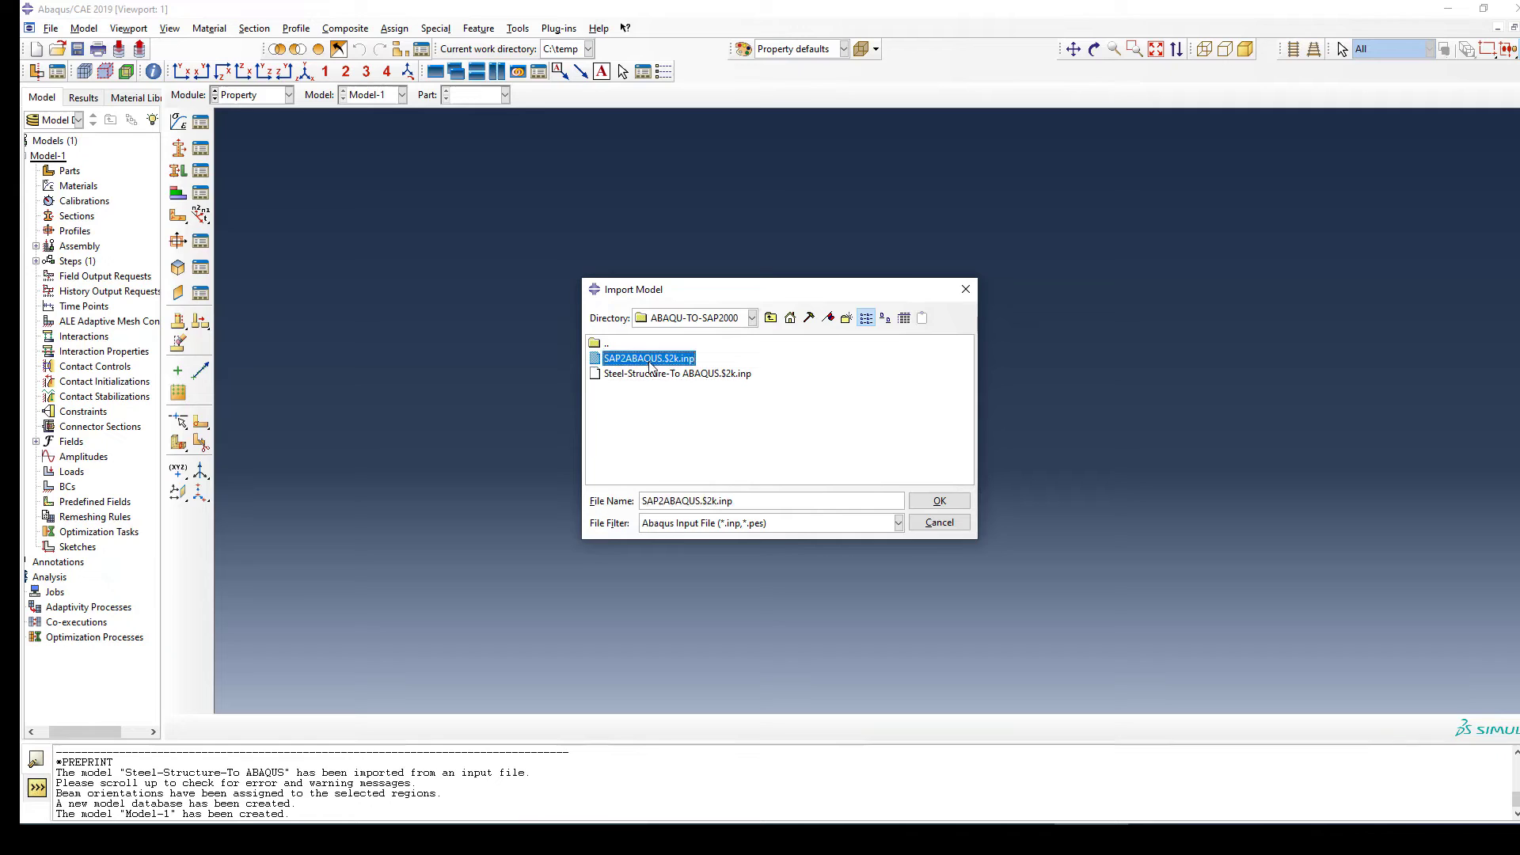
pyautogui.click(937, 501)
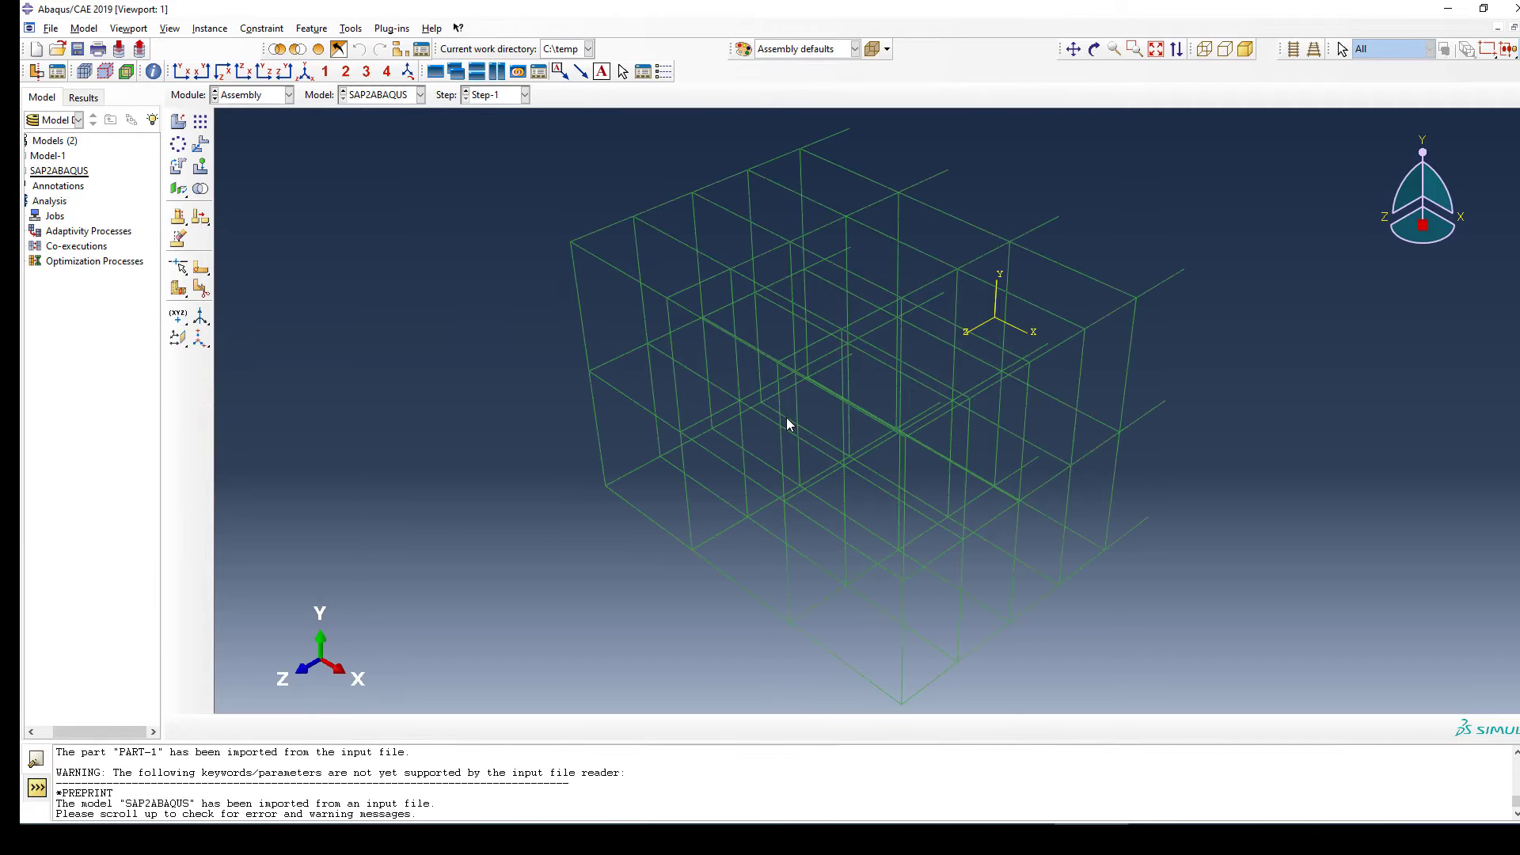
# Step: Switch to the Property module for the imported part and open the Material Manager
pyautogui.scroll(-3, 459, 277)
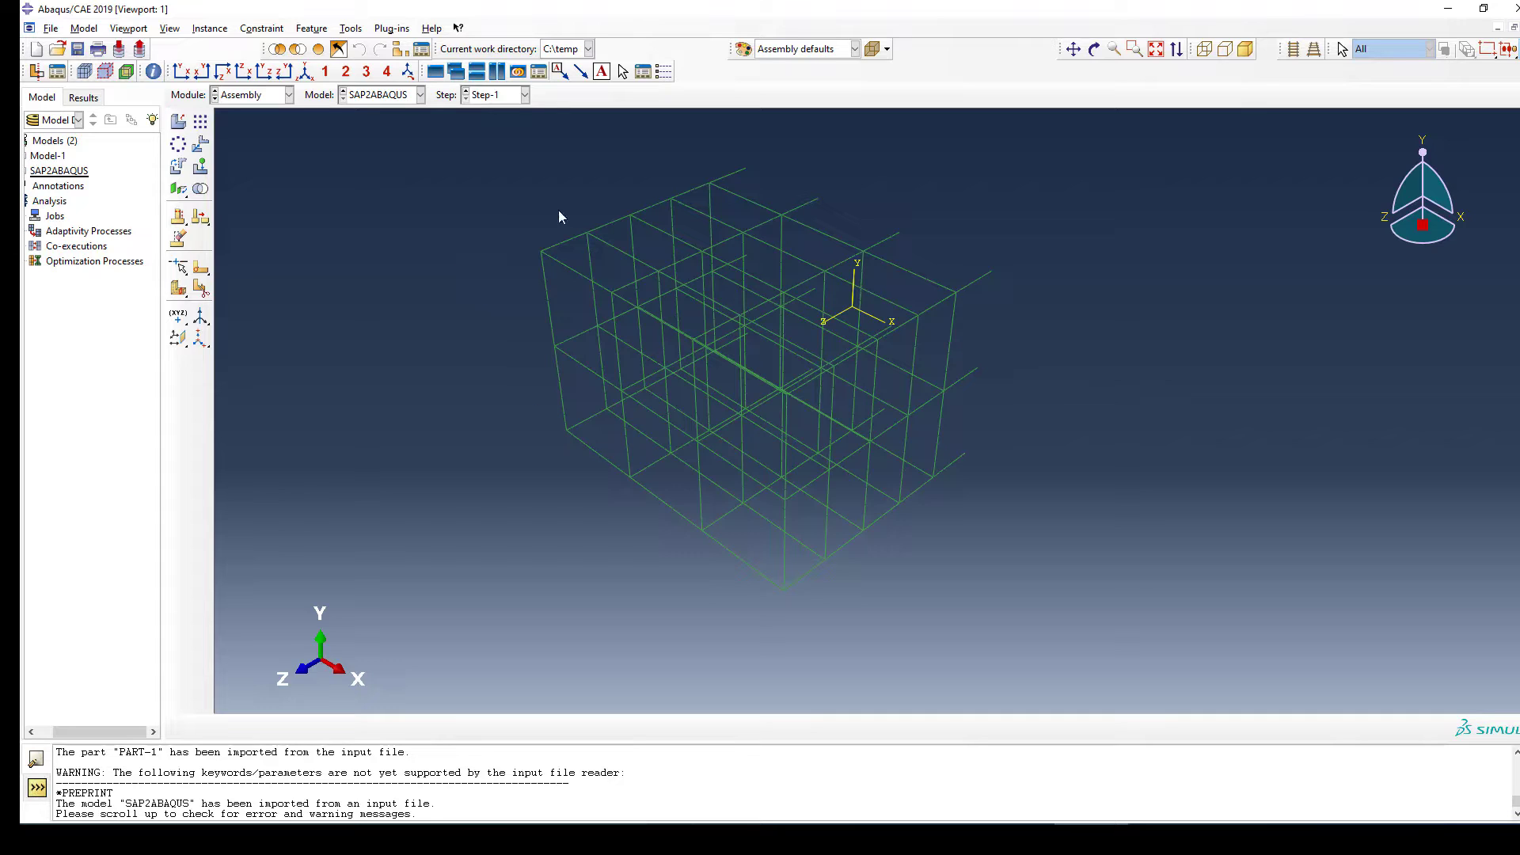
pyautogui.click(255, 96)
pyautogui.click(244, 127)
pyautogui.click(201, 124)
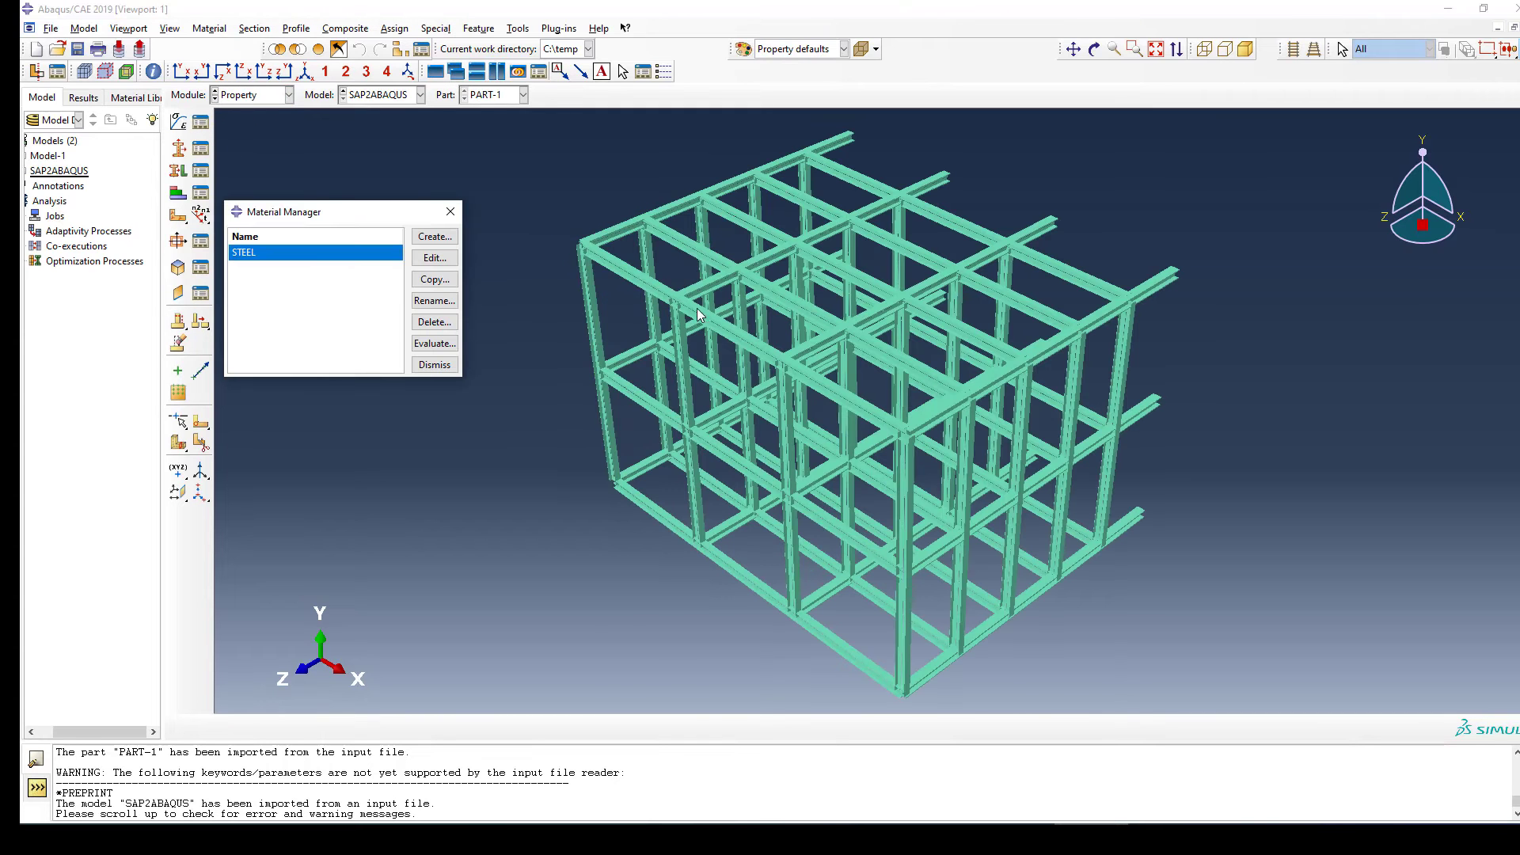
# Step: Examine the imported frame's rendered beam and column profiles up close and from several angles
pyautogui.scroll(3, 819, 320)
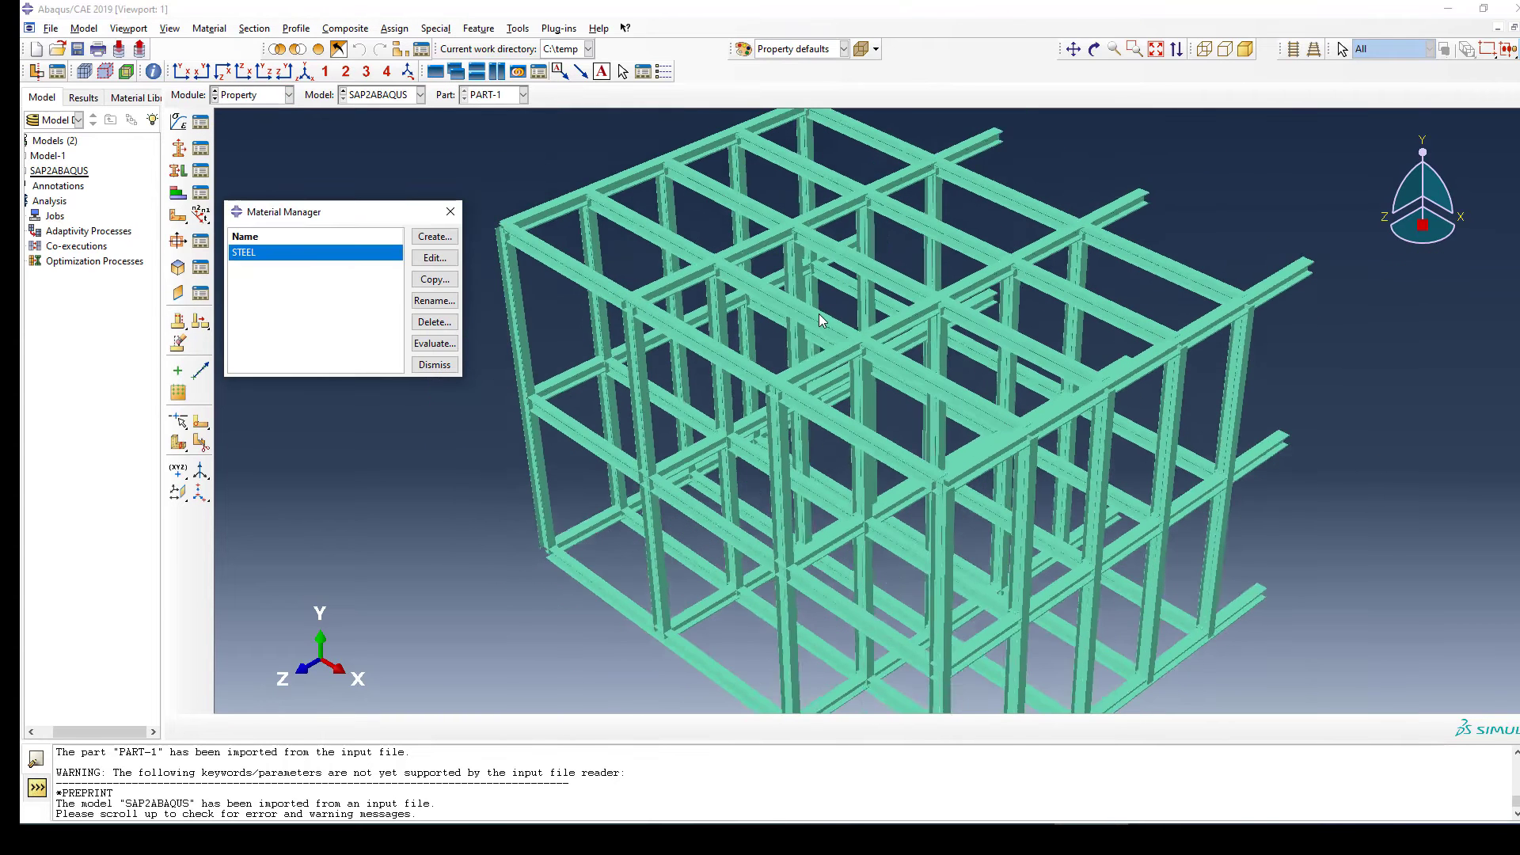
pyautogui.scroll(-3, 819, 321)
pyautogui.click(1094, 49)
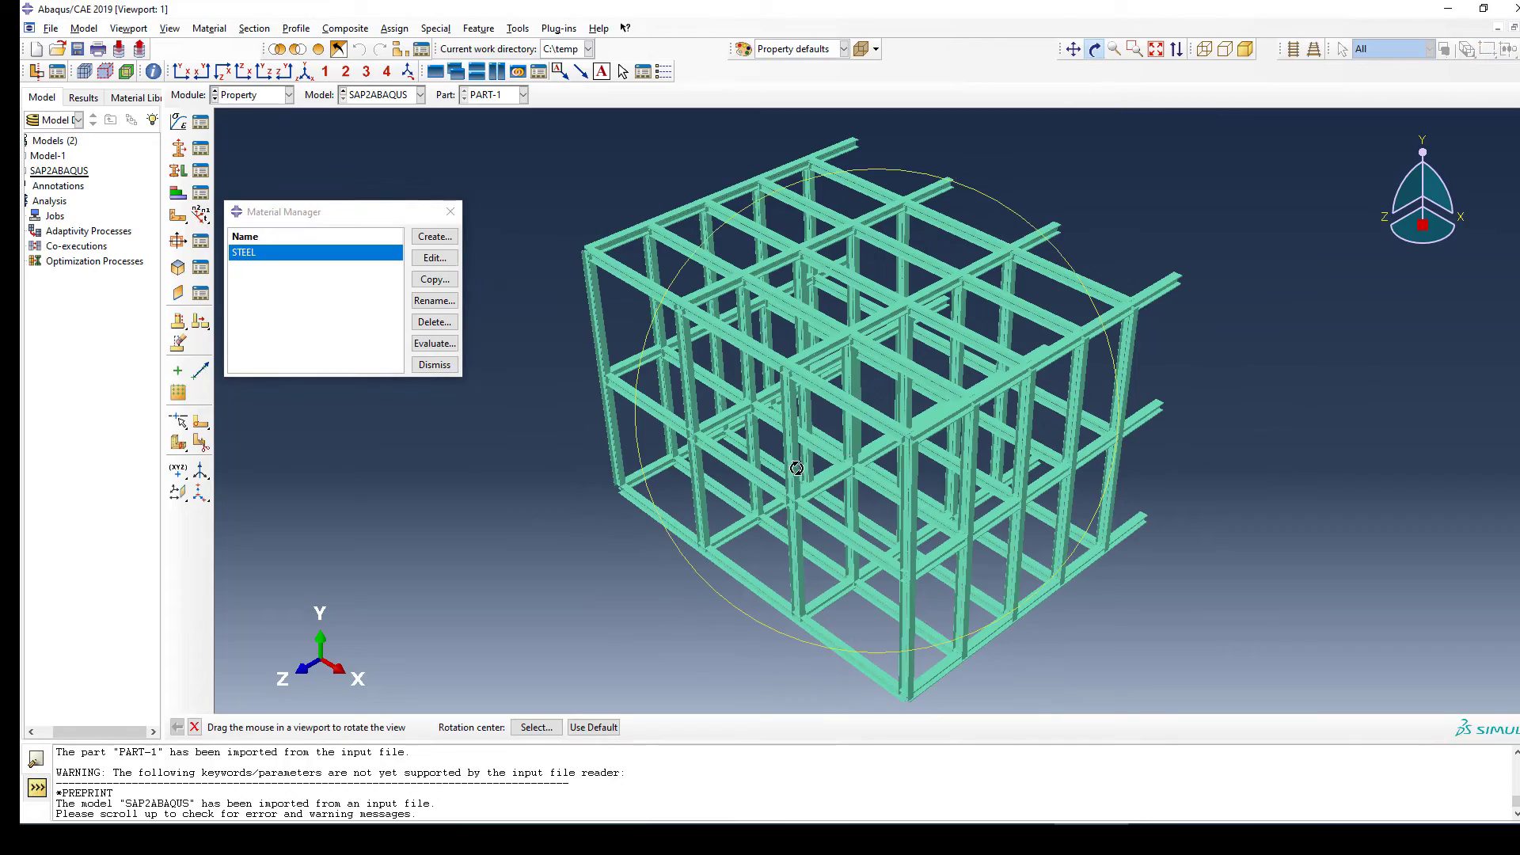
pyautogui.moveTo(796, 467); pyautogui.dragTo(804, 367)
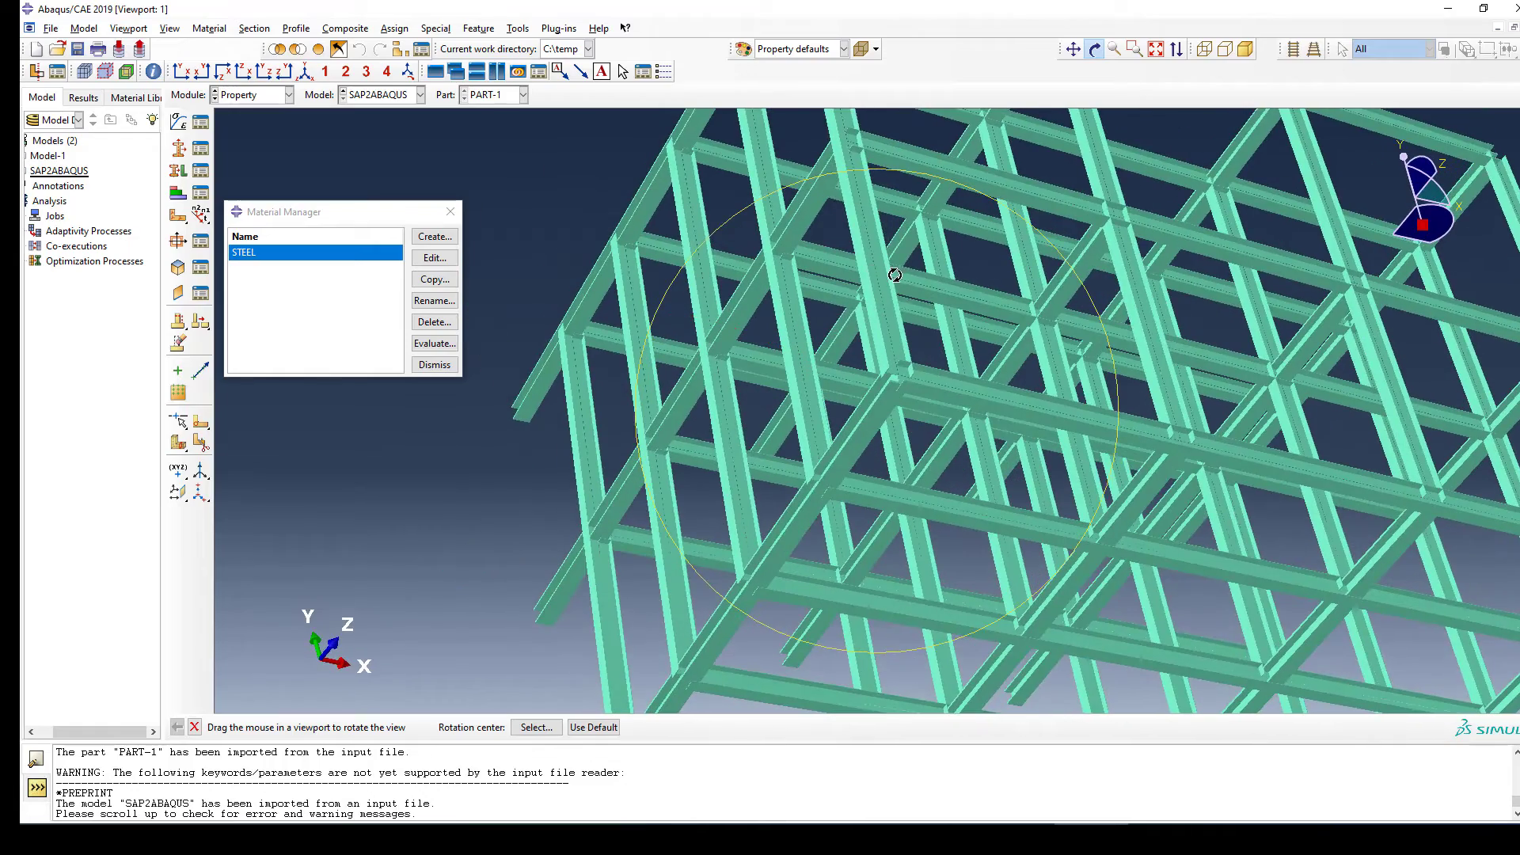
pyautogui.moveTo(965, 391); pyautogui.dragTo(891, 463)
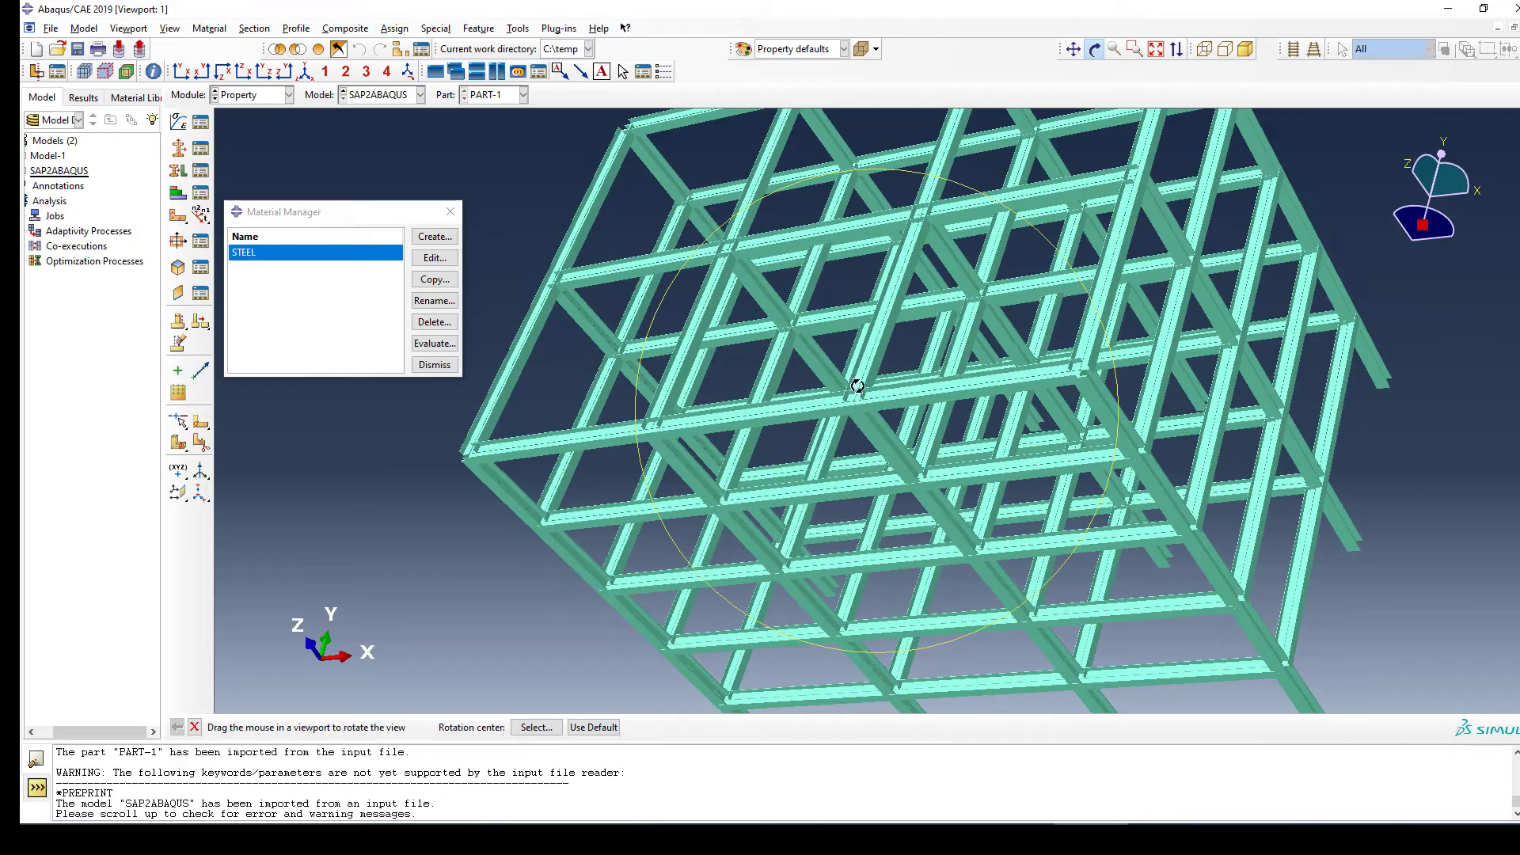
pyautogui.moveTo(859, 388); pyautogui.dragTo(988, 439)
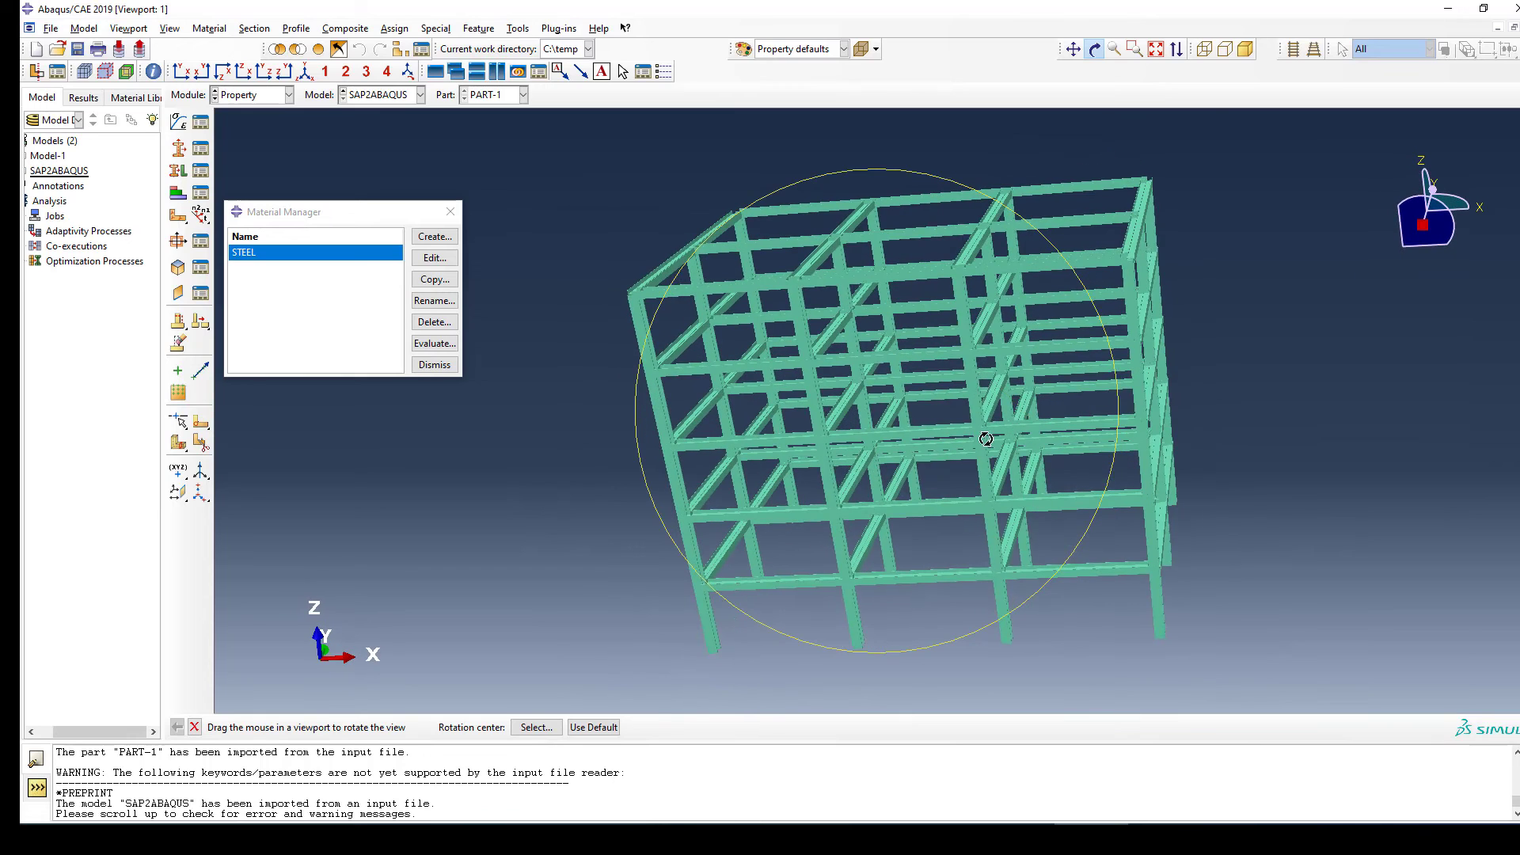
pyautogui.scroll(-2, 820, 515)
pyautogui.press('Escape')
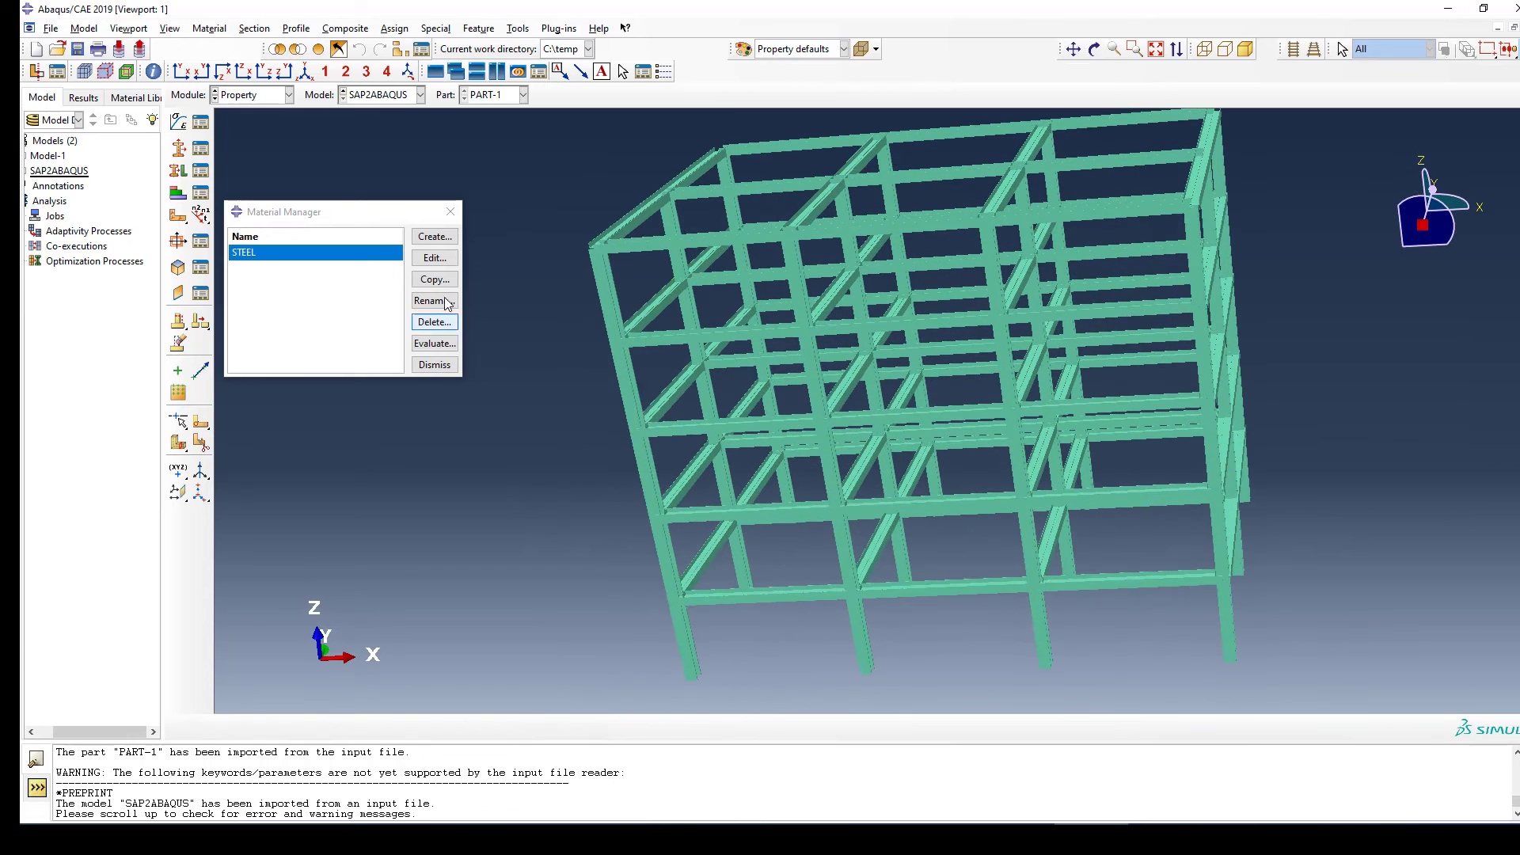
# Step: Edit the STEEL material and set its mass density to 7.85E-06
pyautogui.click(435, 258)
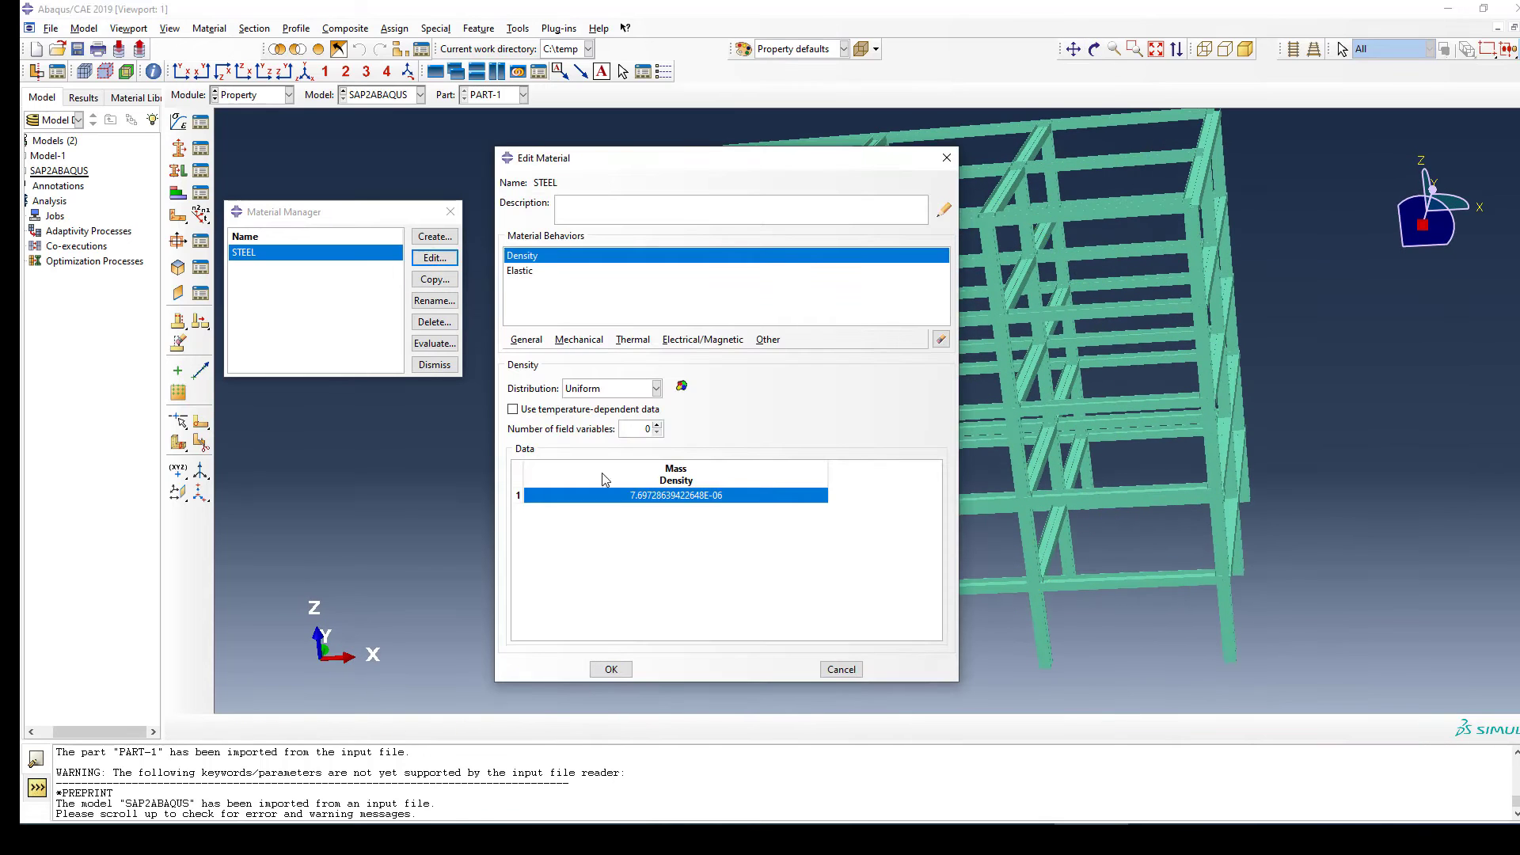
pyautogui.click(641, 499)
pyautogui.moveTo(600, 497); pyautogui.dragTo(548, 498)
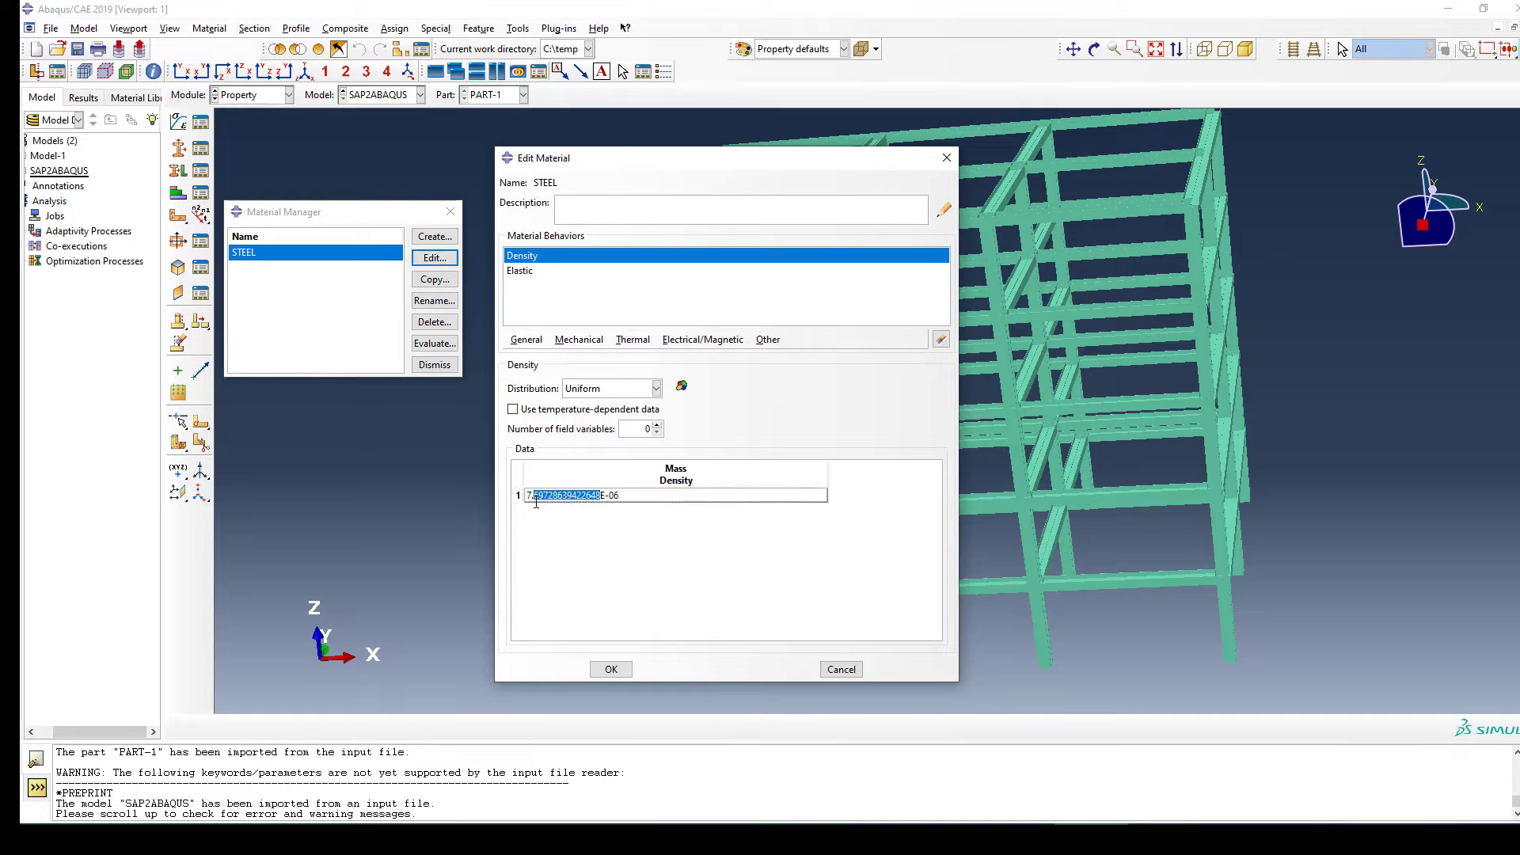
pyautogui.write('85')
# Step: Set the Young's modulus in STEEL's elastic behavior to 200000
pyautogui.click(526, 272)
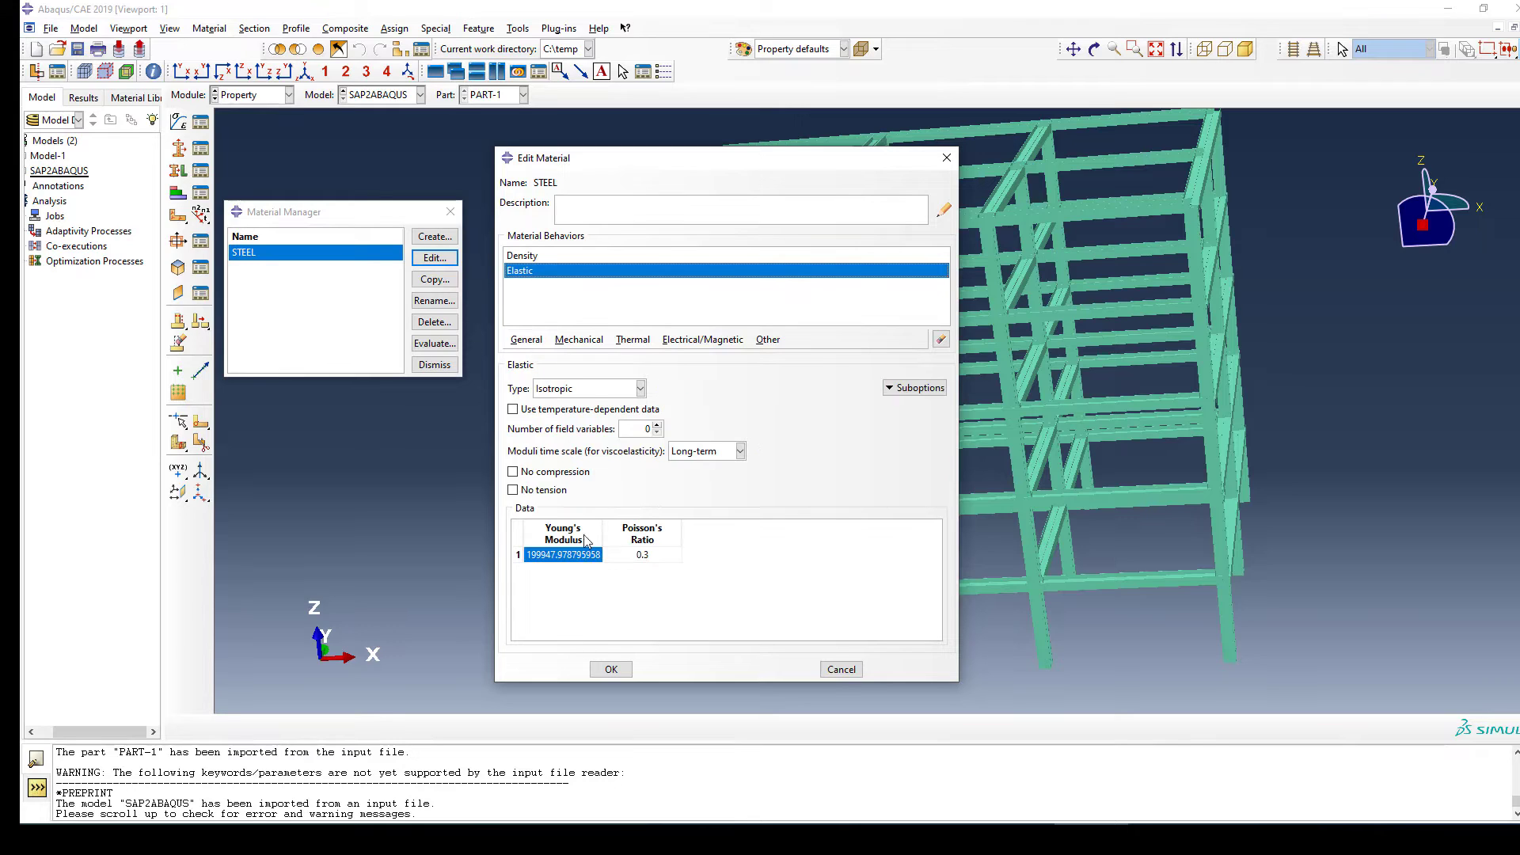
pyautogui.click(576, 557)
pyautogui.write('200000')
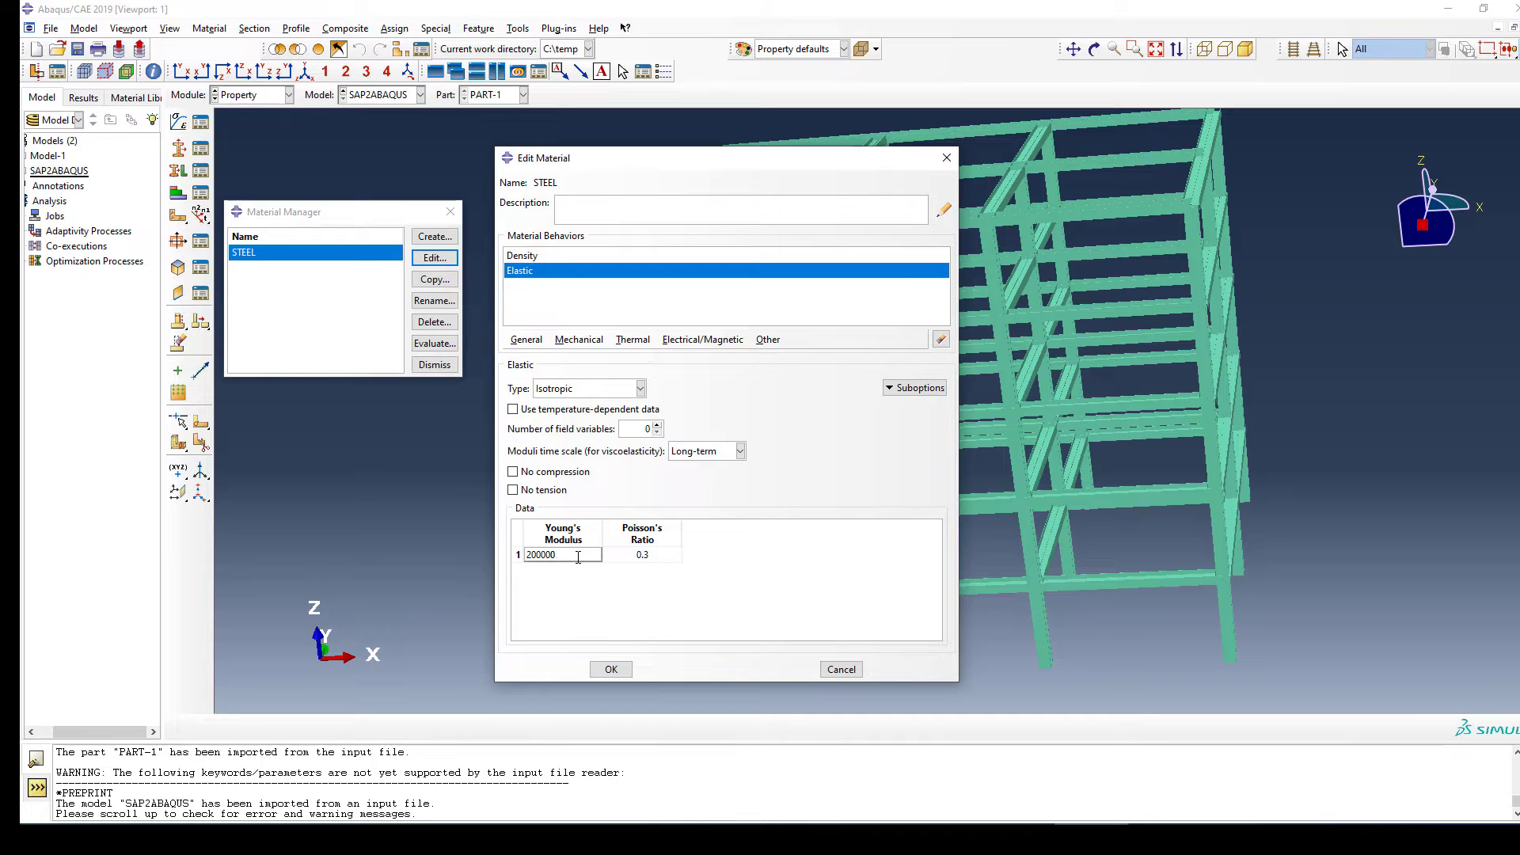
pyautogui.click(610, 672)
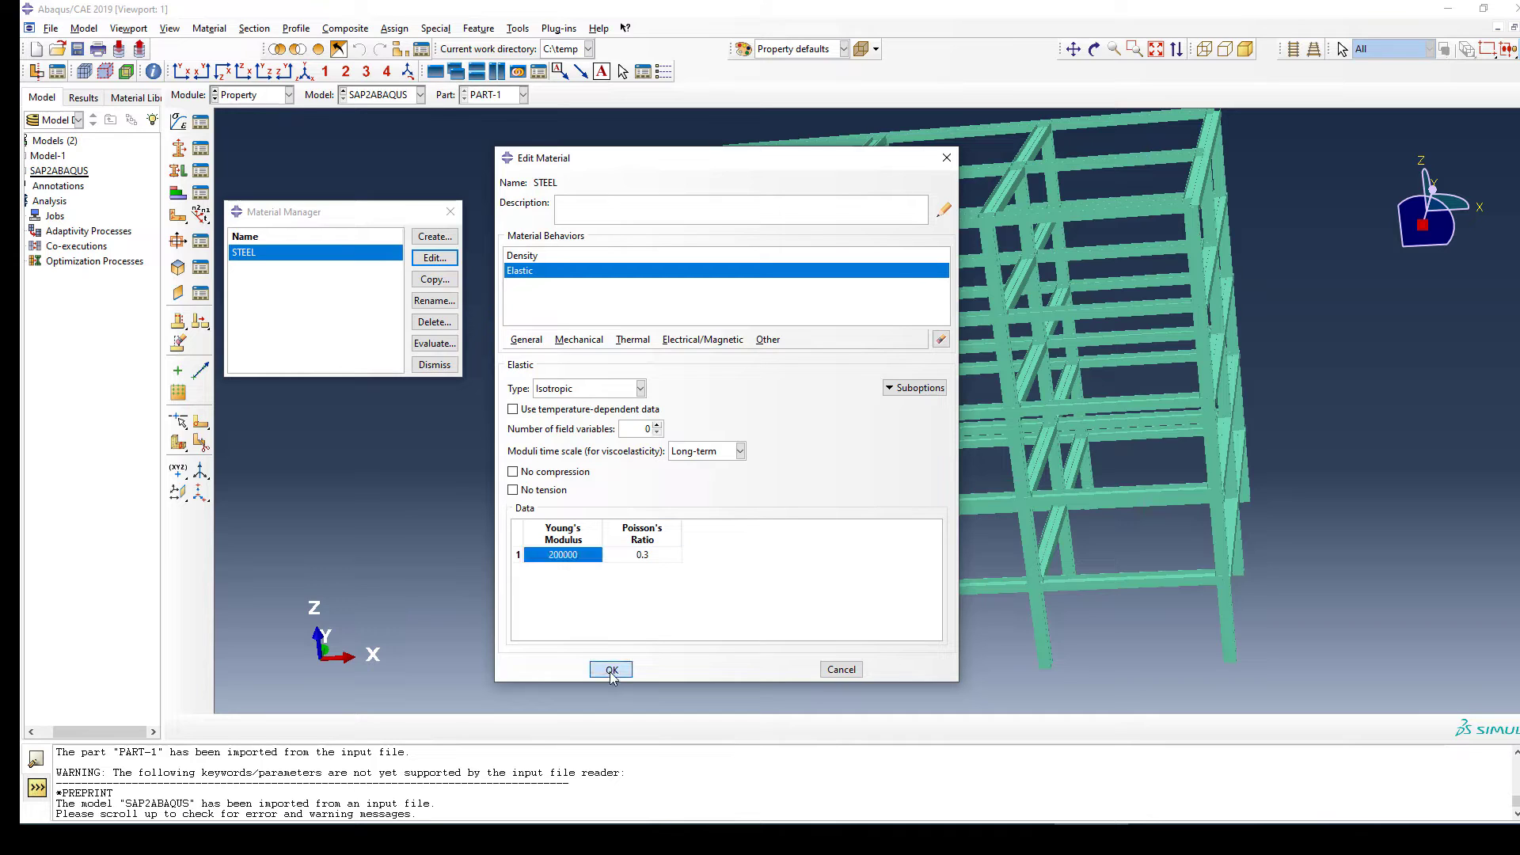
# Step: Add plastic behavior to STEEL with yield stress 340 at plastic strain 0 and 380 at 0.2, and close the Material Manager
pyautogui.click(580, 340)
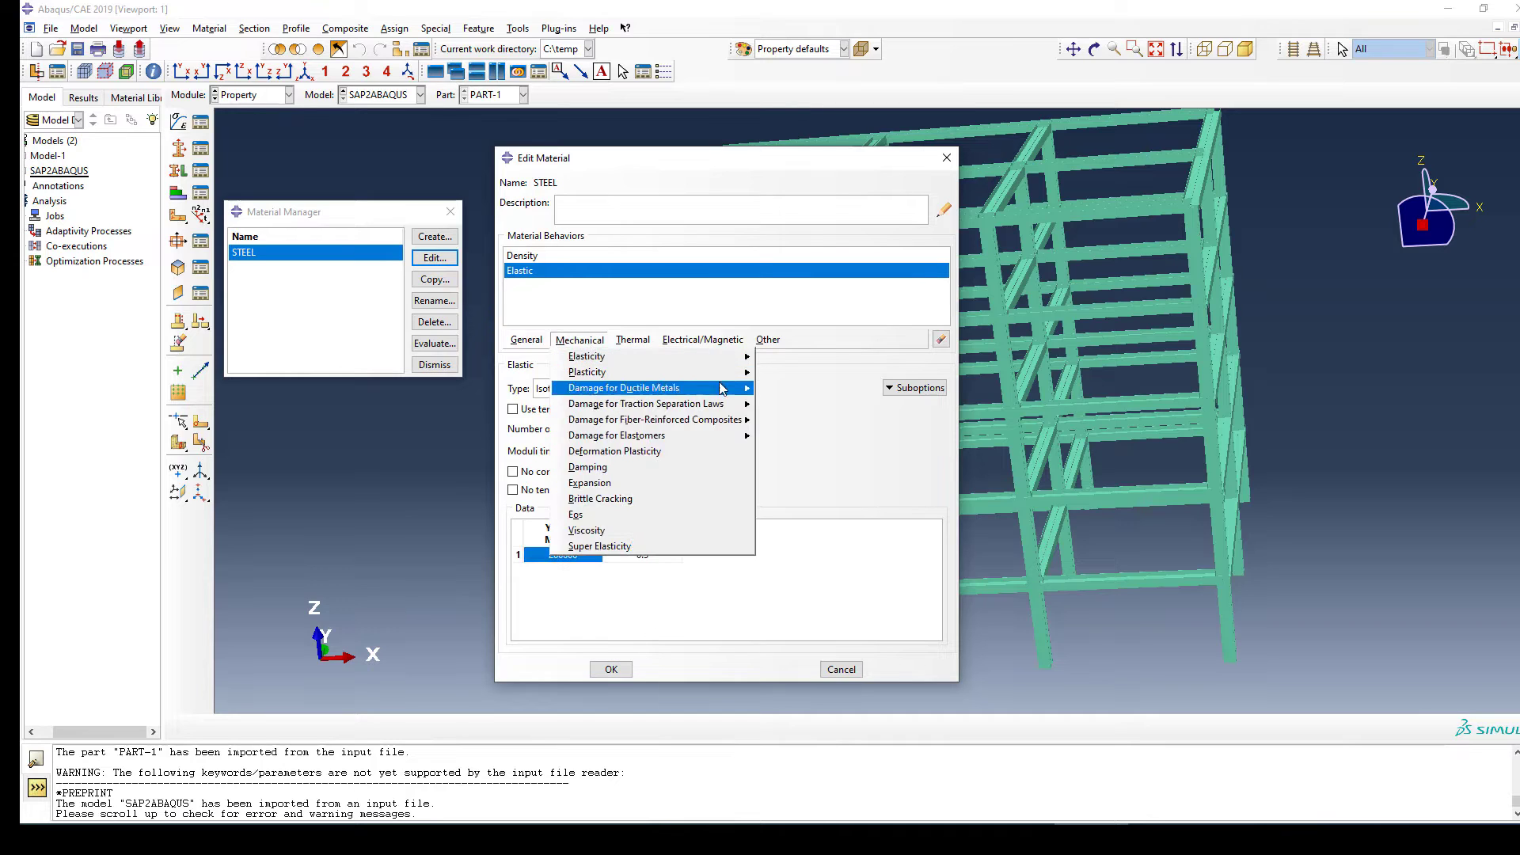
pyautogui.click(772, 376)
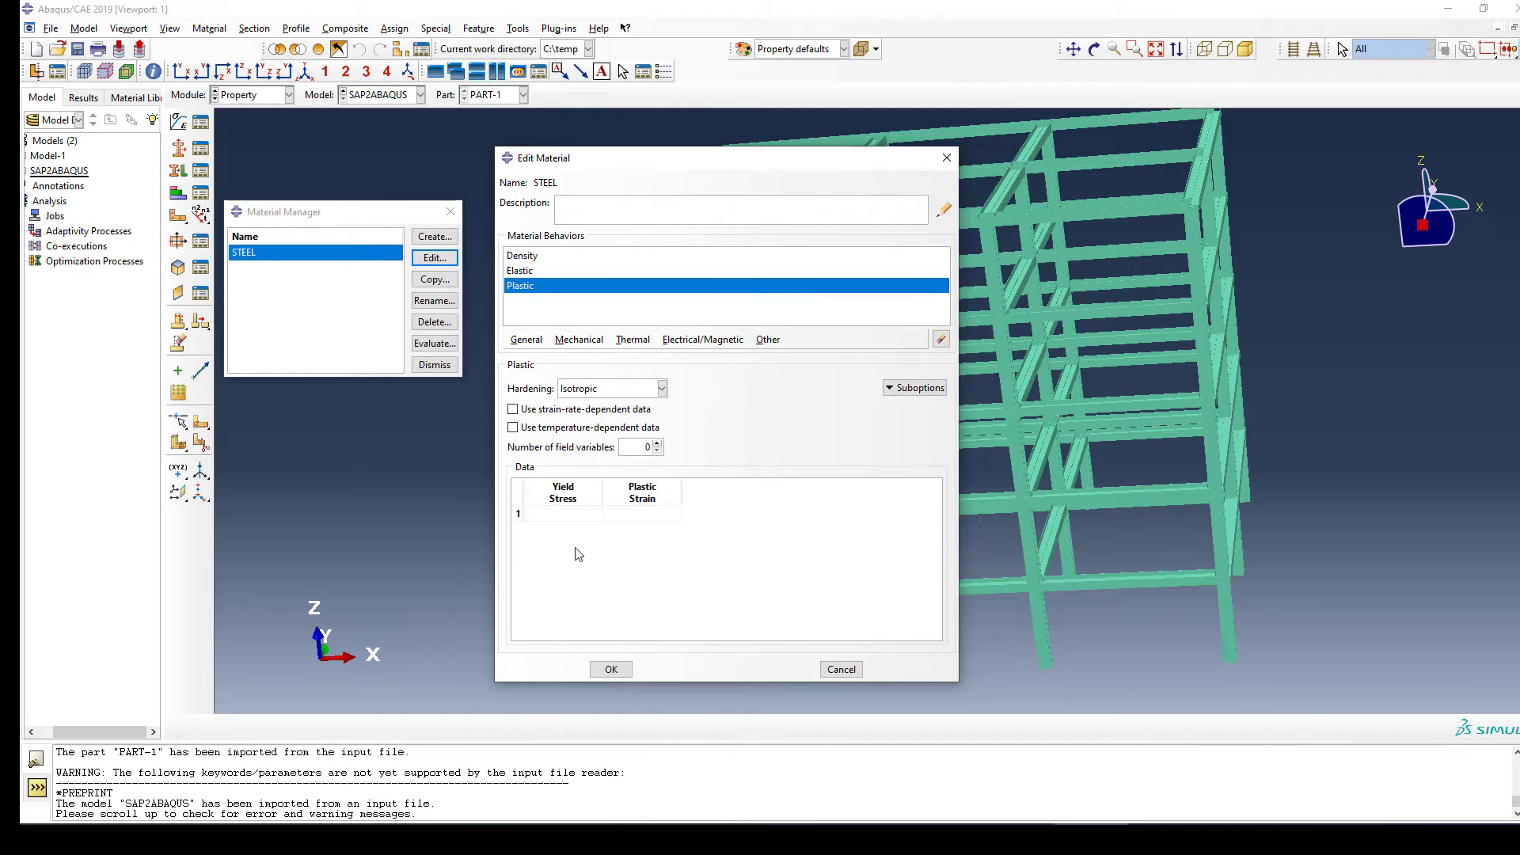
pyautogui.click(574, 519)
pyautogui.press('Tab')
pyautogui.rightClick(616, 519)
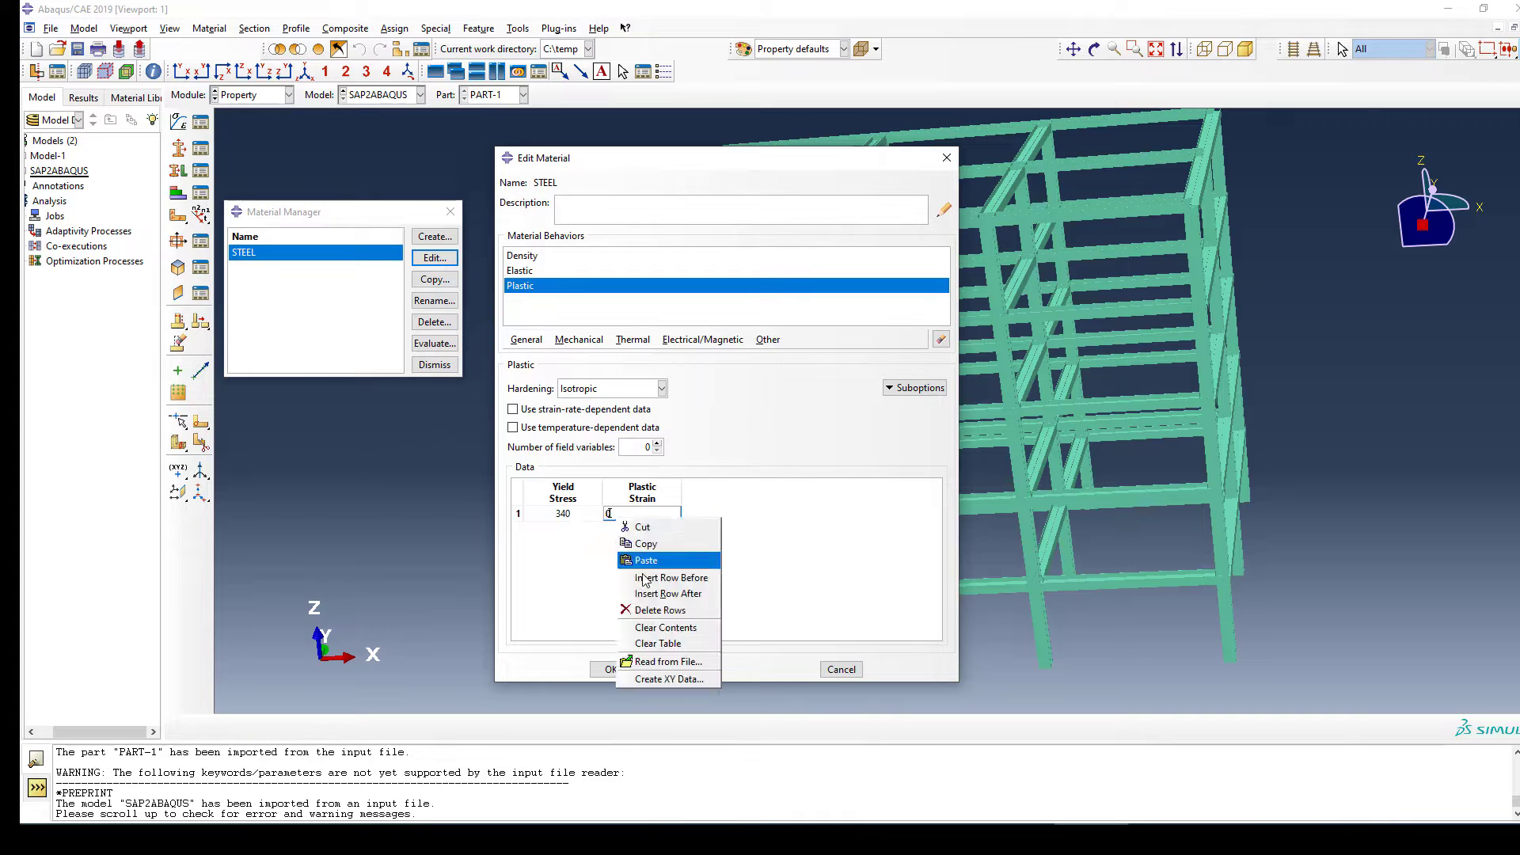
pyautogui.click(655, 594)
pyautogui.click(584, 530)
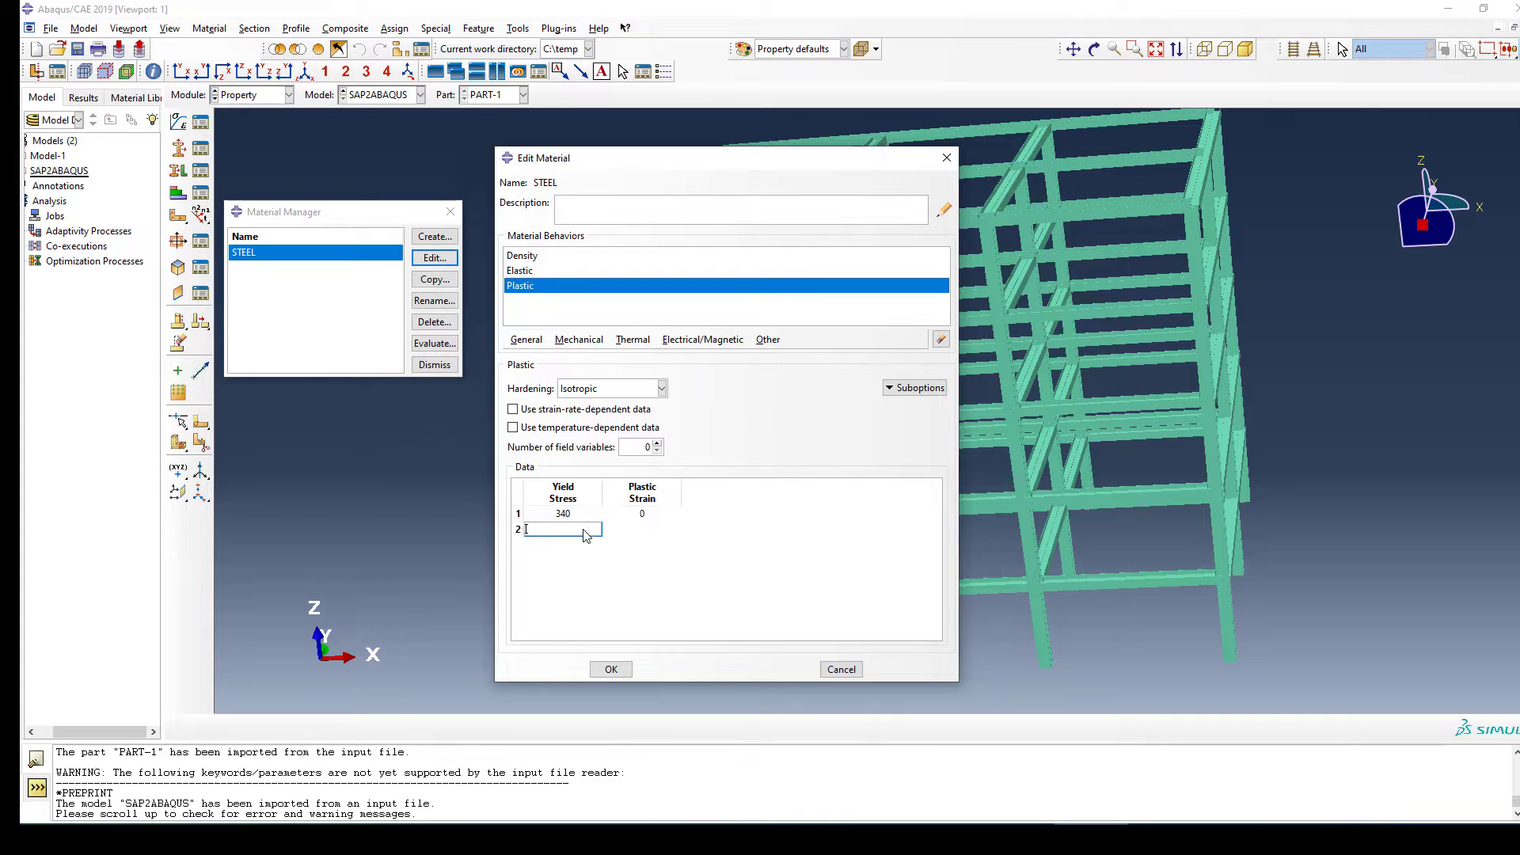
pyautogui.click(626, 535)
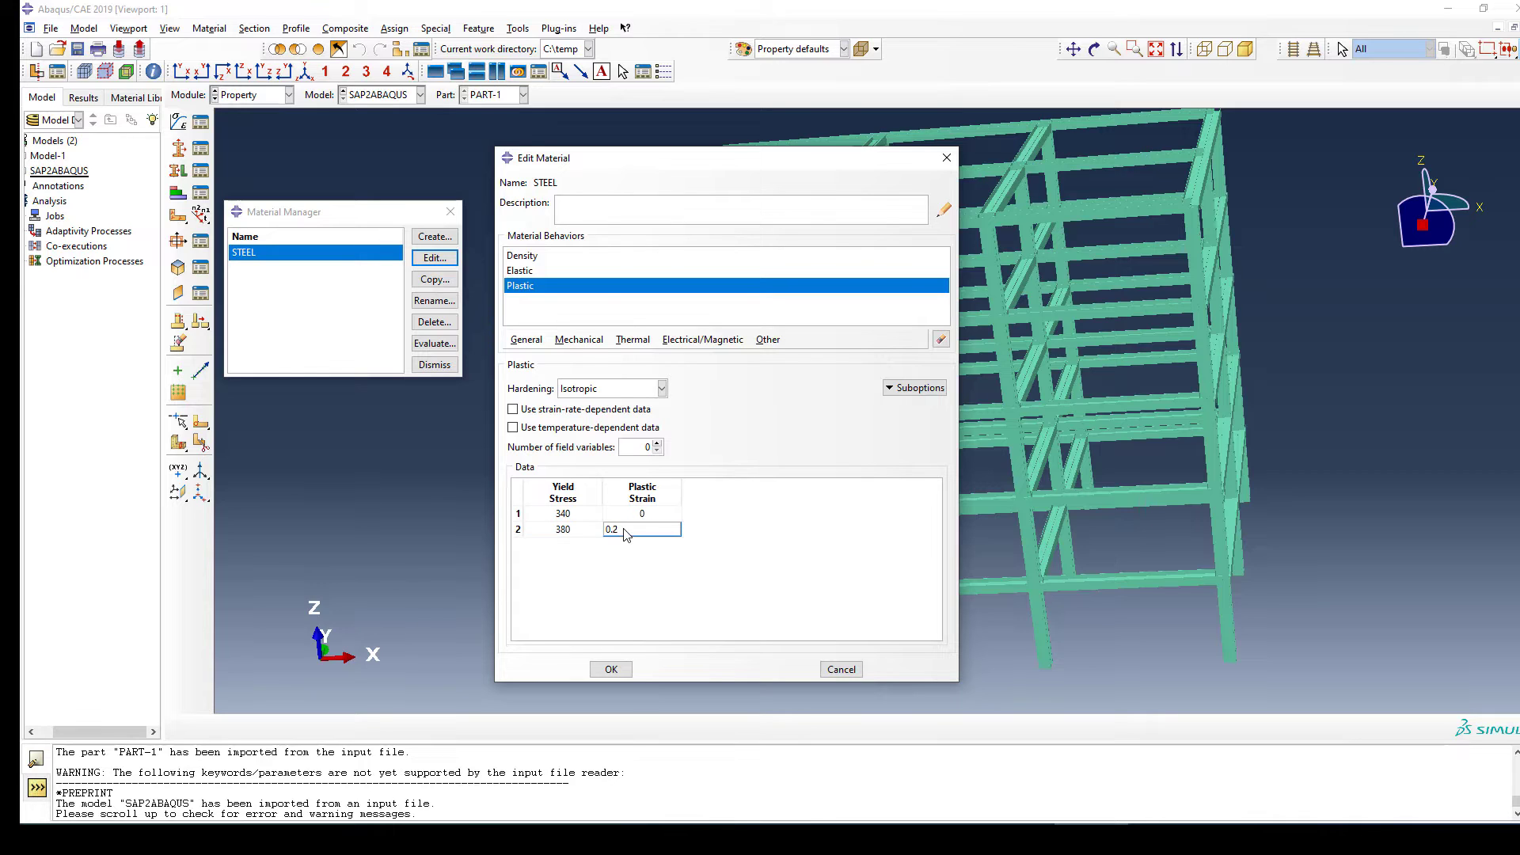
pyautogui.click(611, 669)
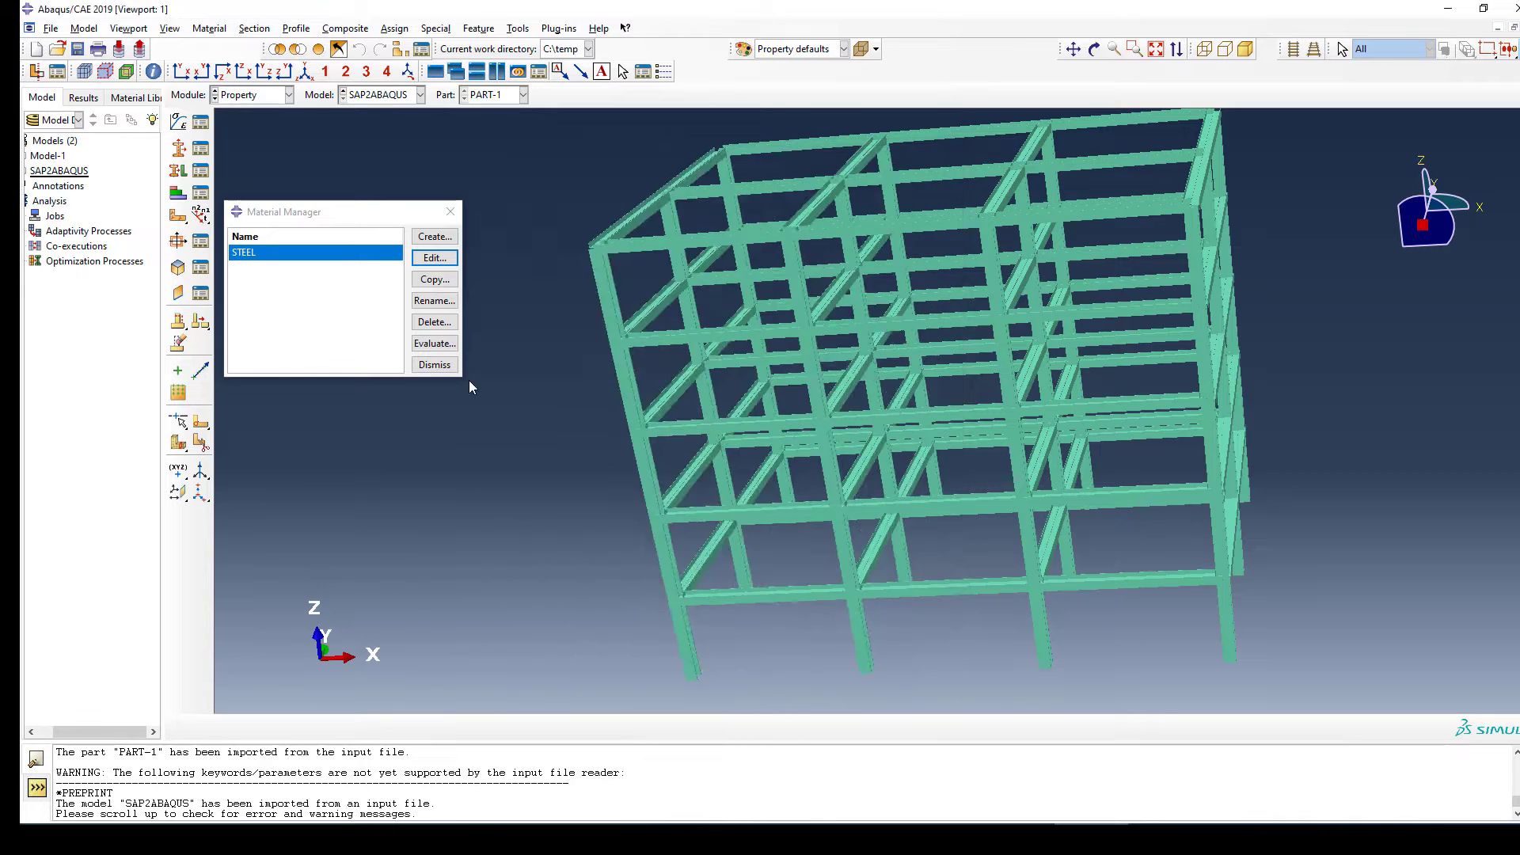
pyautogui.click(451, 212)
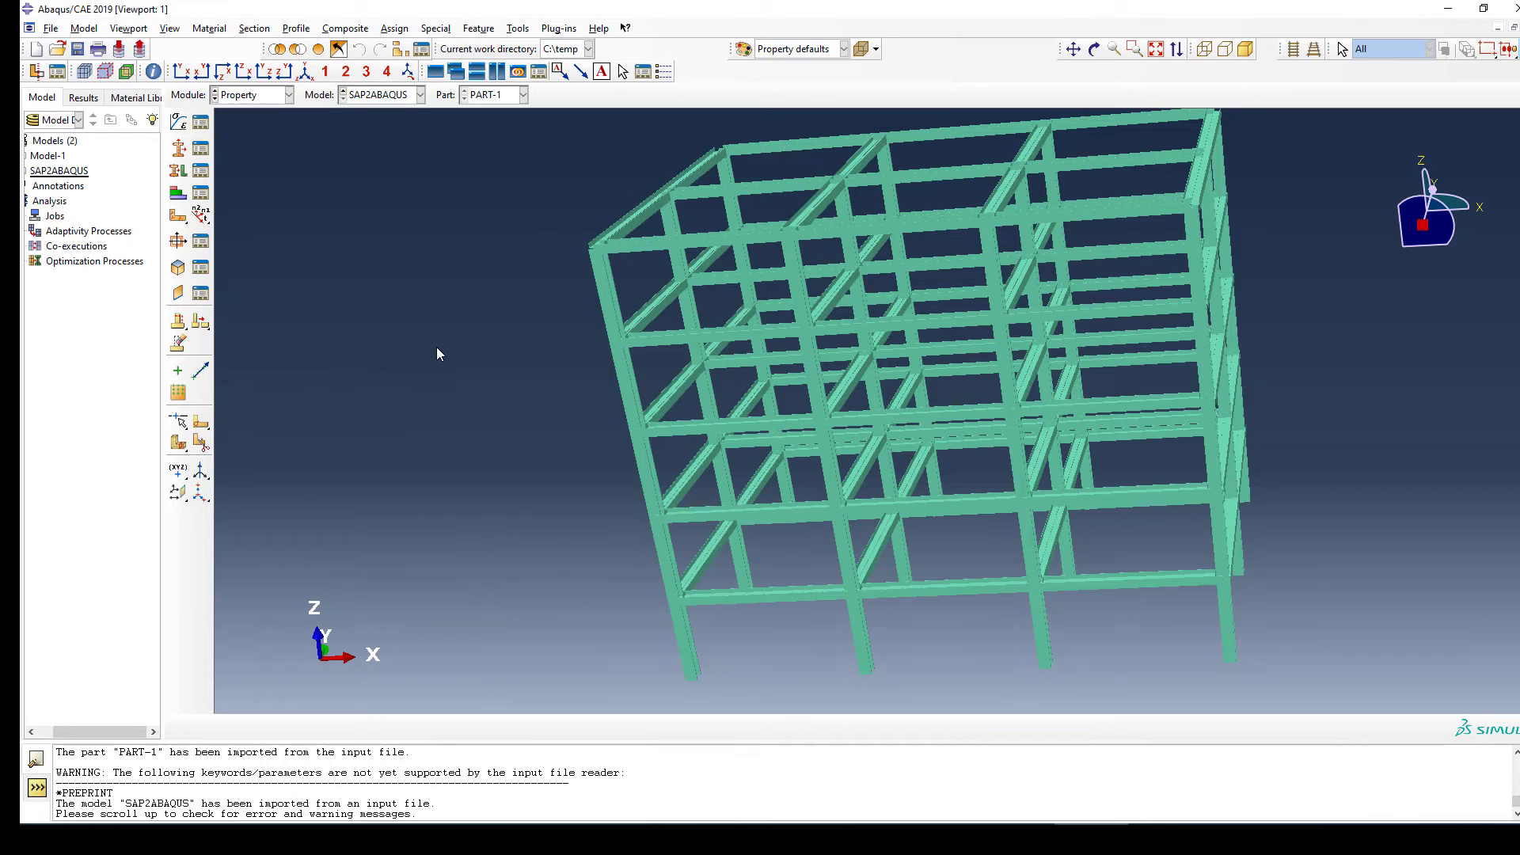
# Step: Inspect the frame's orientation relative to the global axes and return to the isometric view
pyautogui.scroll(-2, 467, 344)
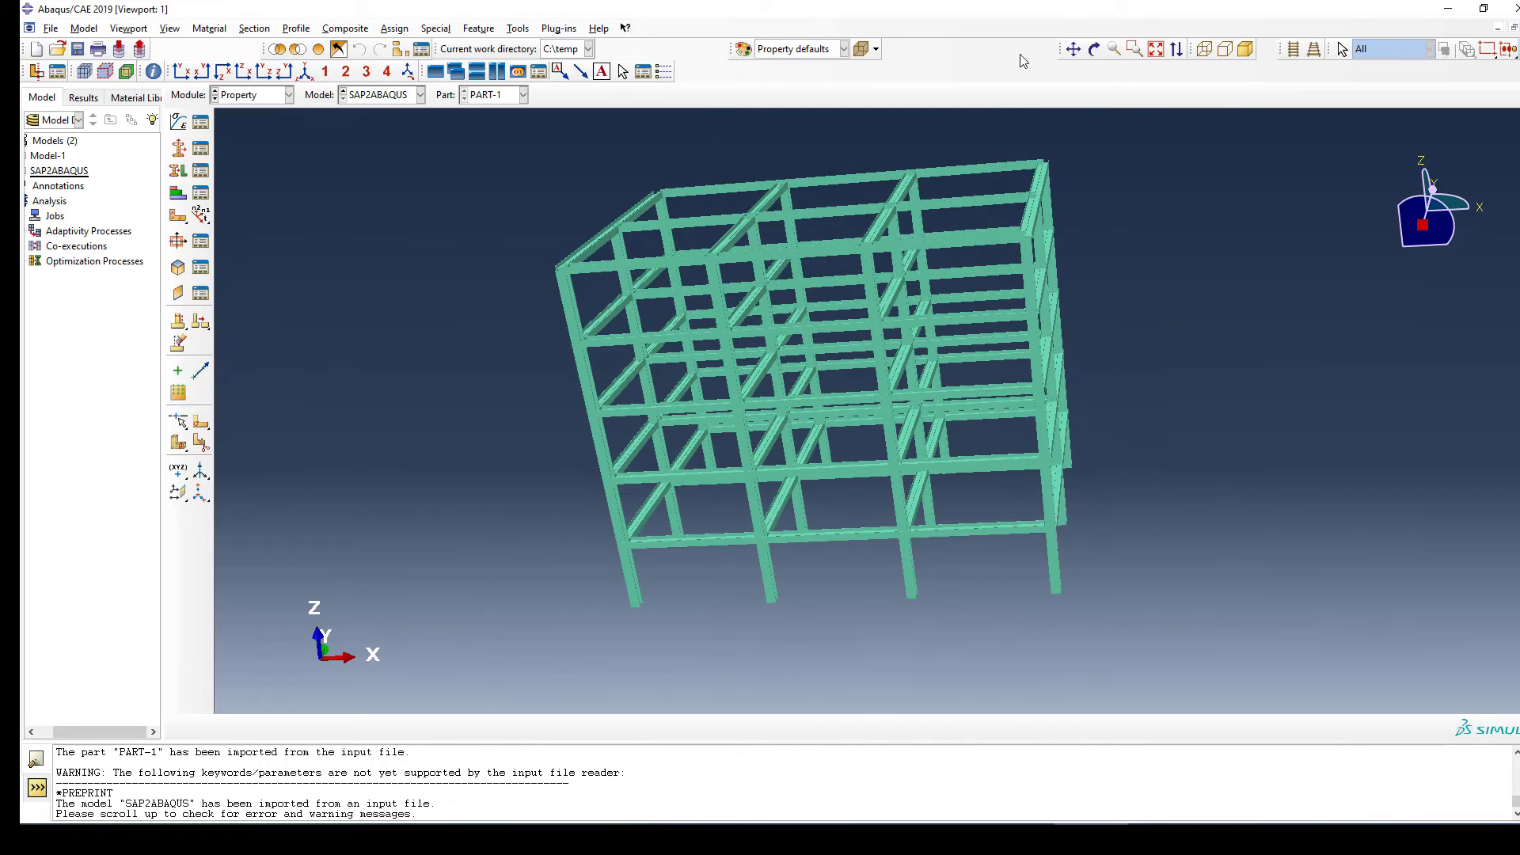
pyautogui.click(1094, 49)
pyautogui.moveTo(851, 332); pyautogui.dragTo(879, 482)
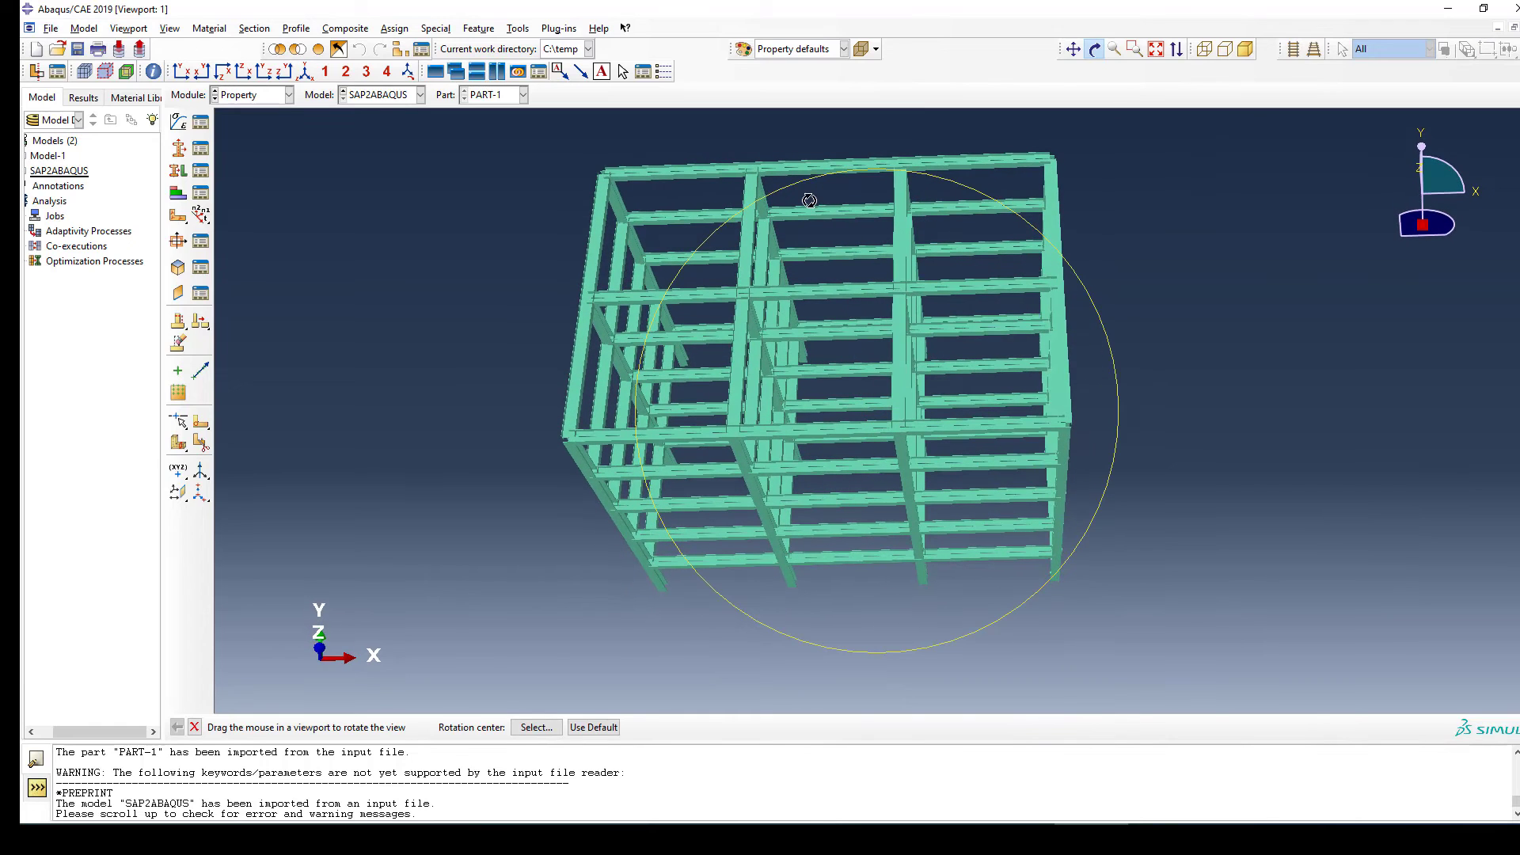
pyautogui.press('Escape')
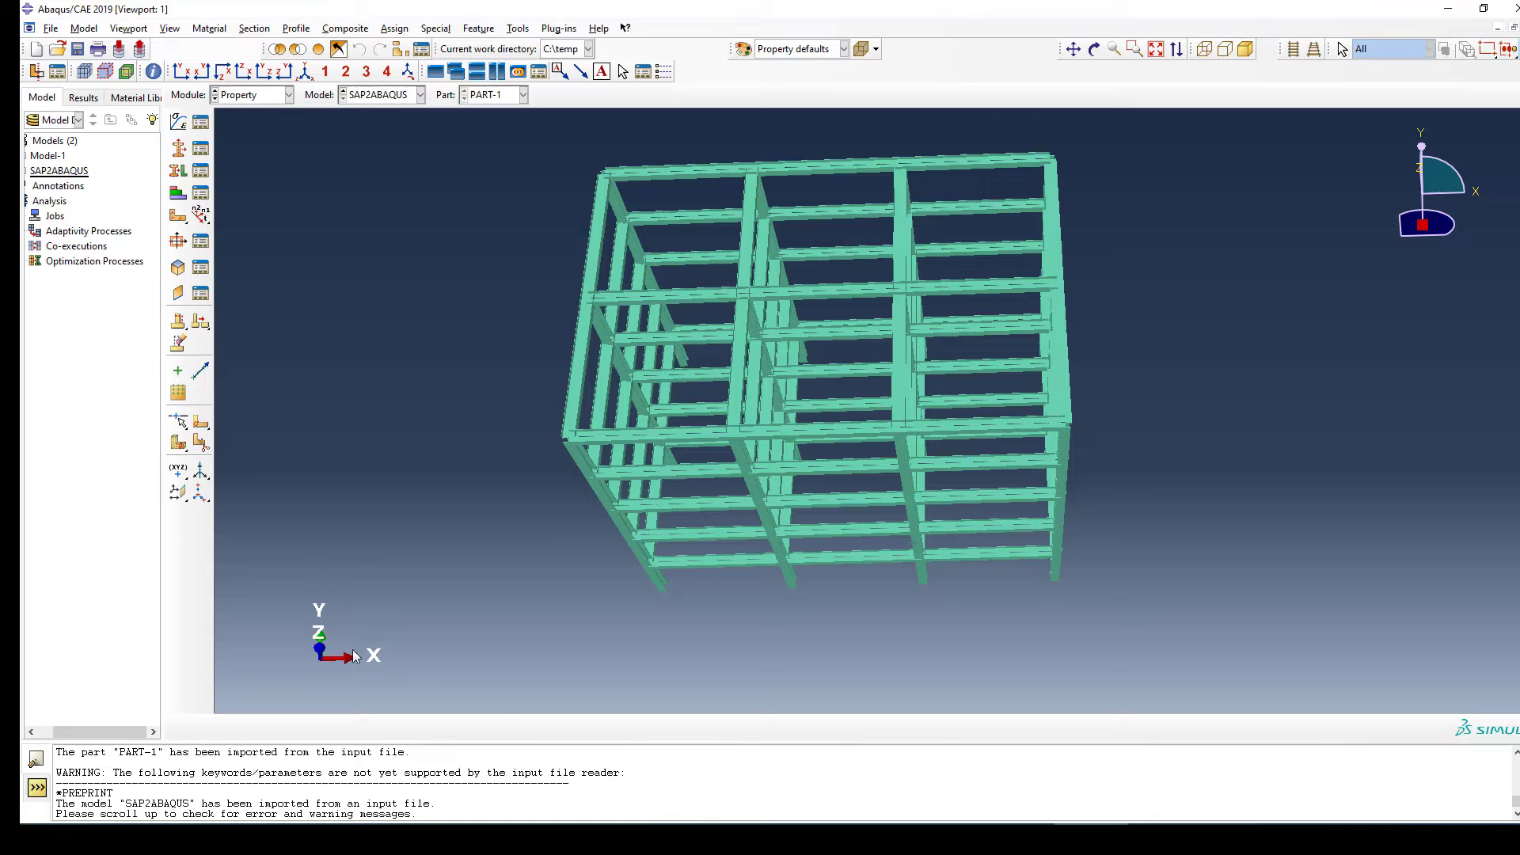
pyautogui.click(304, 72)
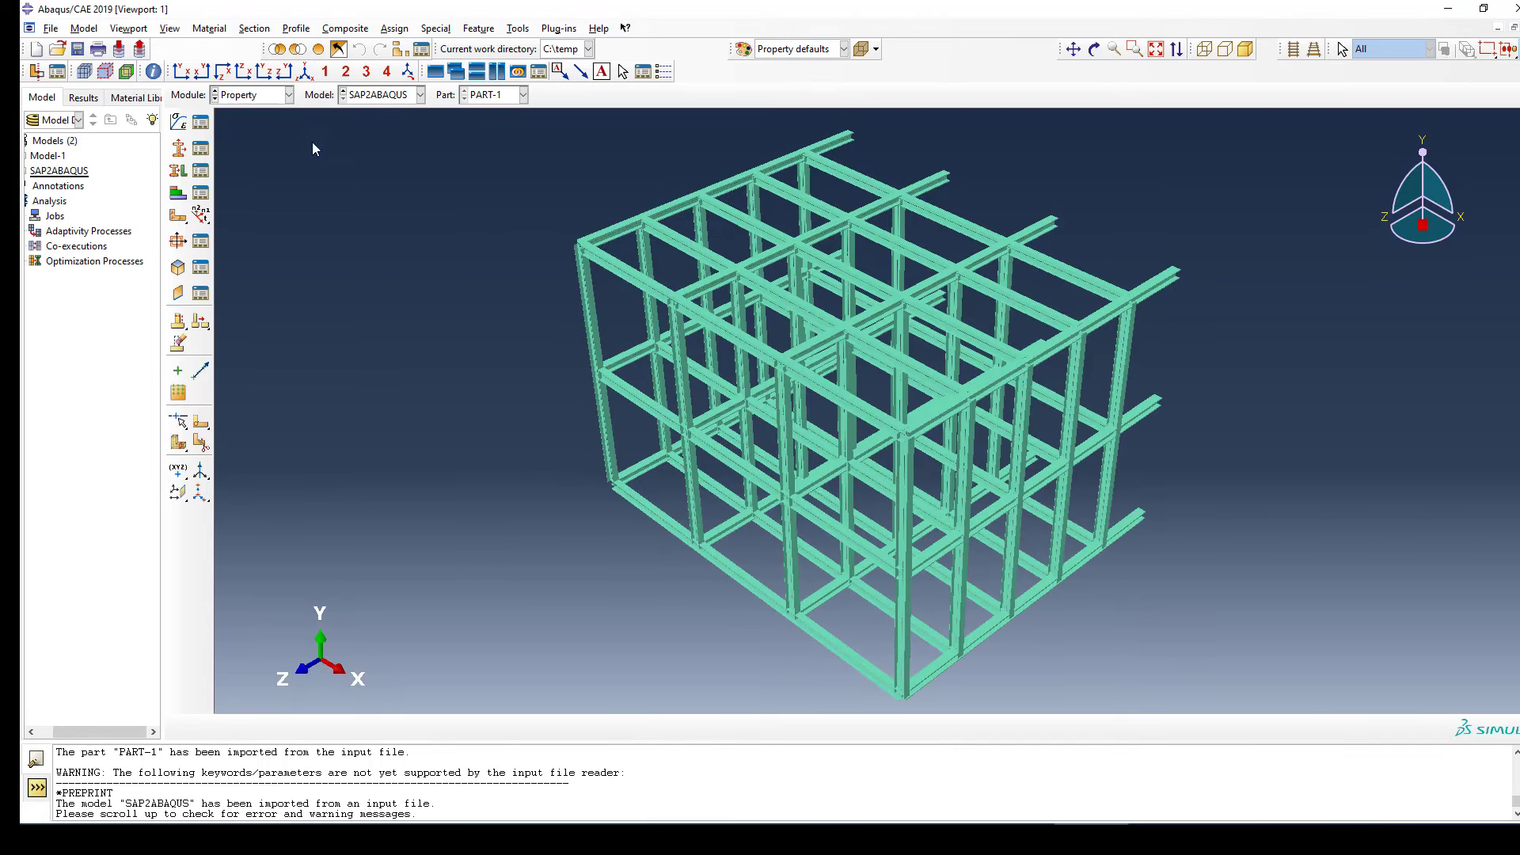
pyautogui.scroll(-2, 356, 319)
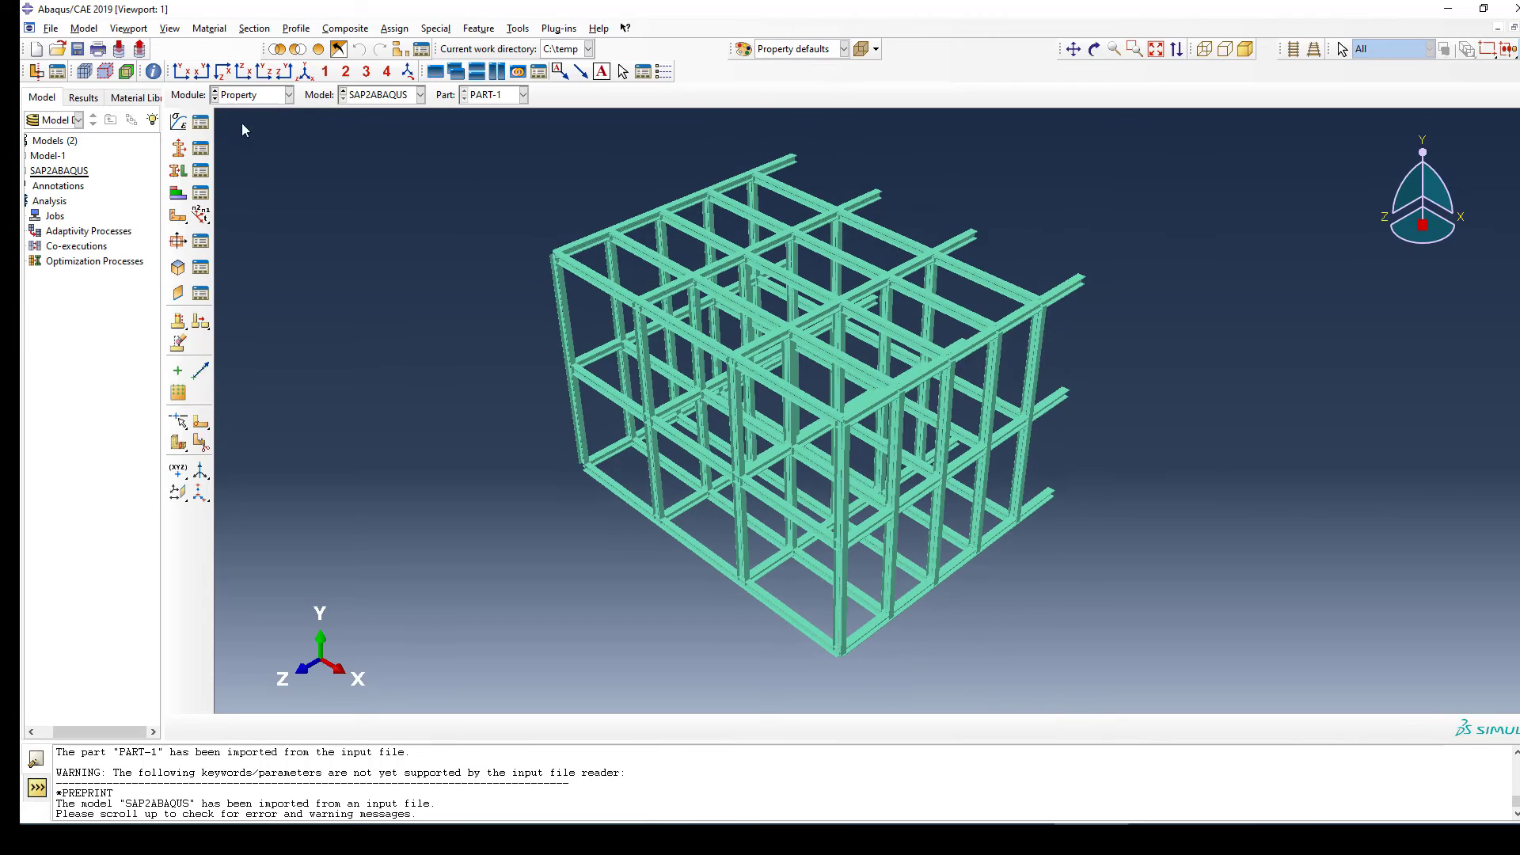
# Step: Start a beam section orientation assignment and turn off beam profile rendering in the part display options
pyautogui.click(200, 215)
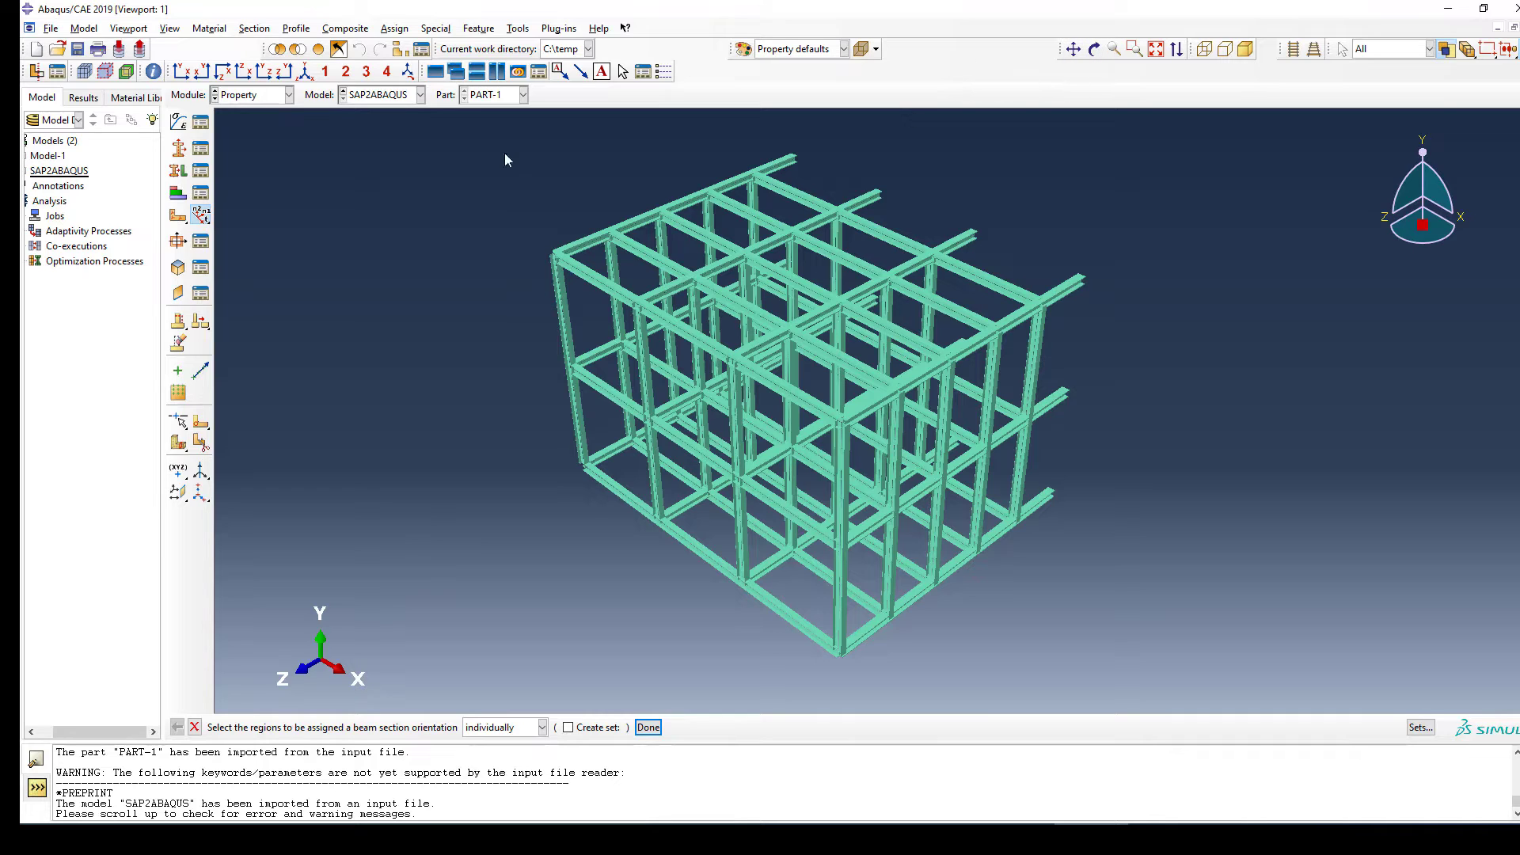
pyautogui.click(181, 73)
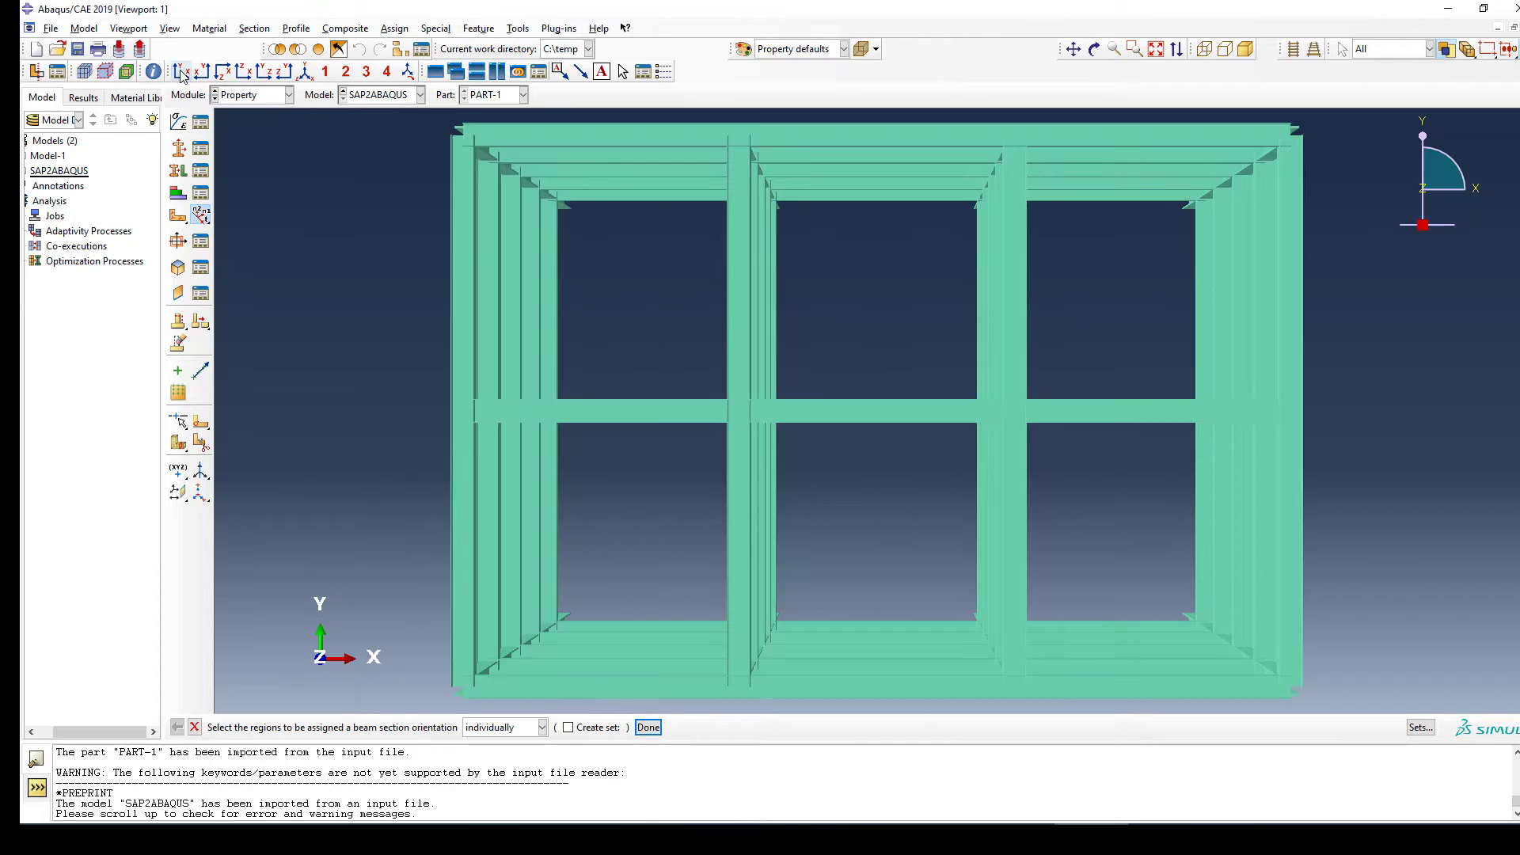
pyautogui.click(174, 30)
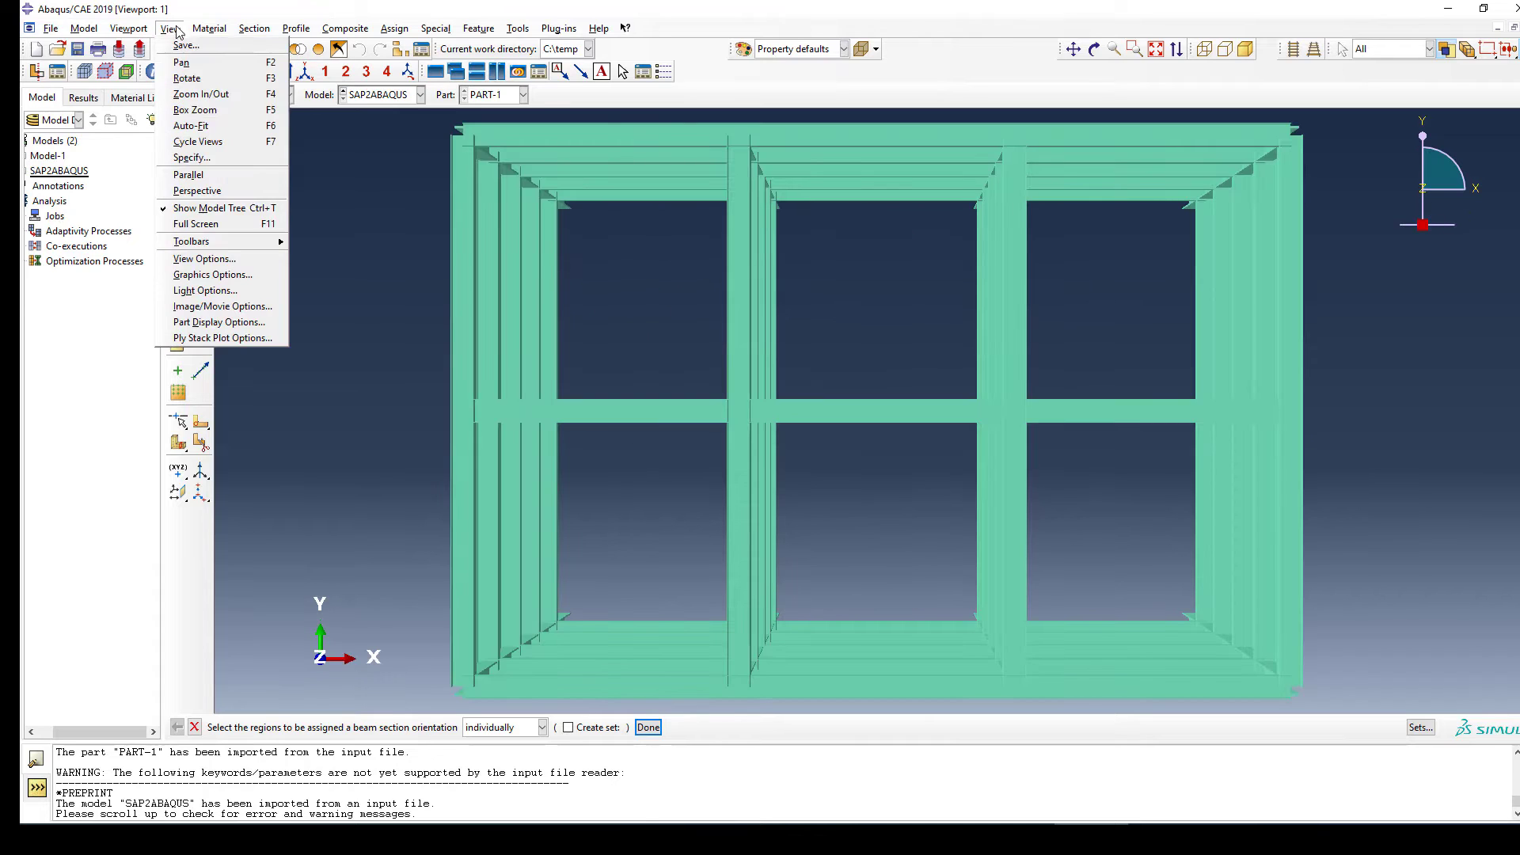
pyautogui.click(241, 325)
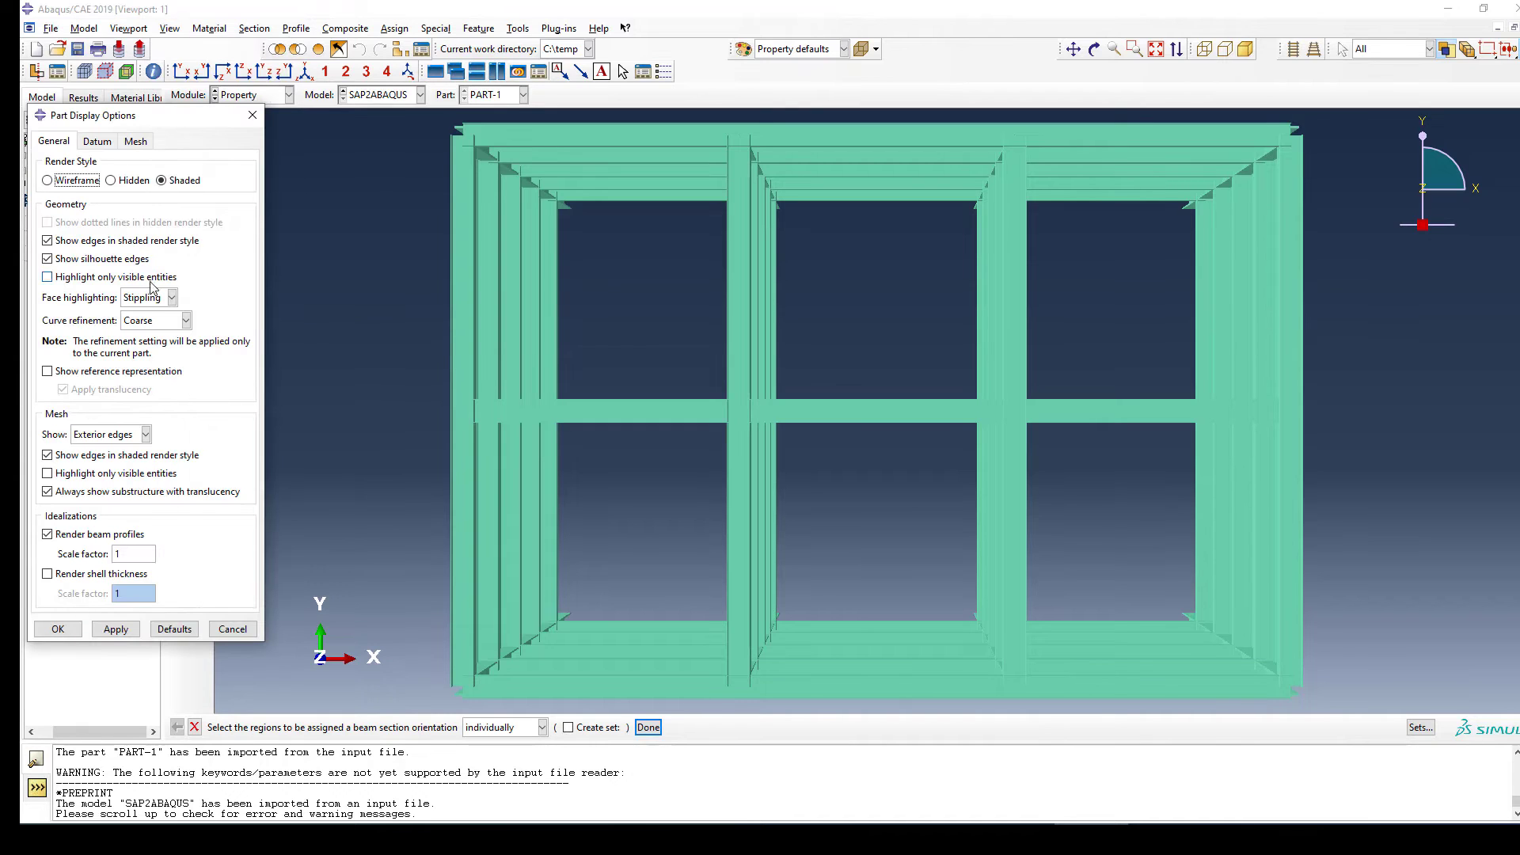
pyautogui.click(47, 534)
pyautogui.click(58, 629)
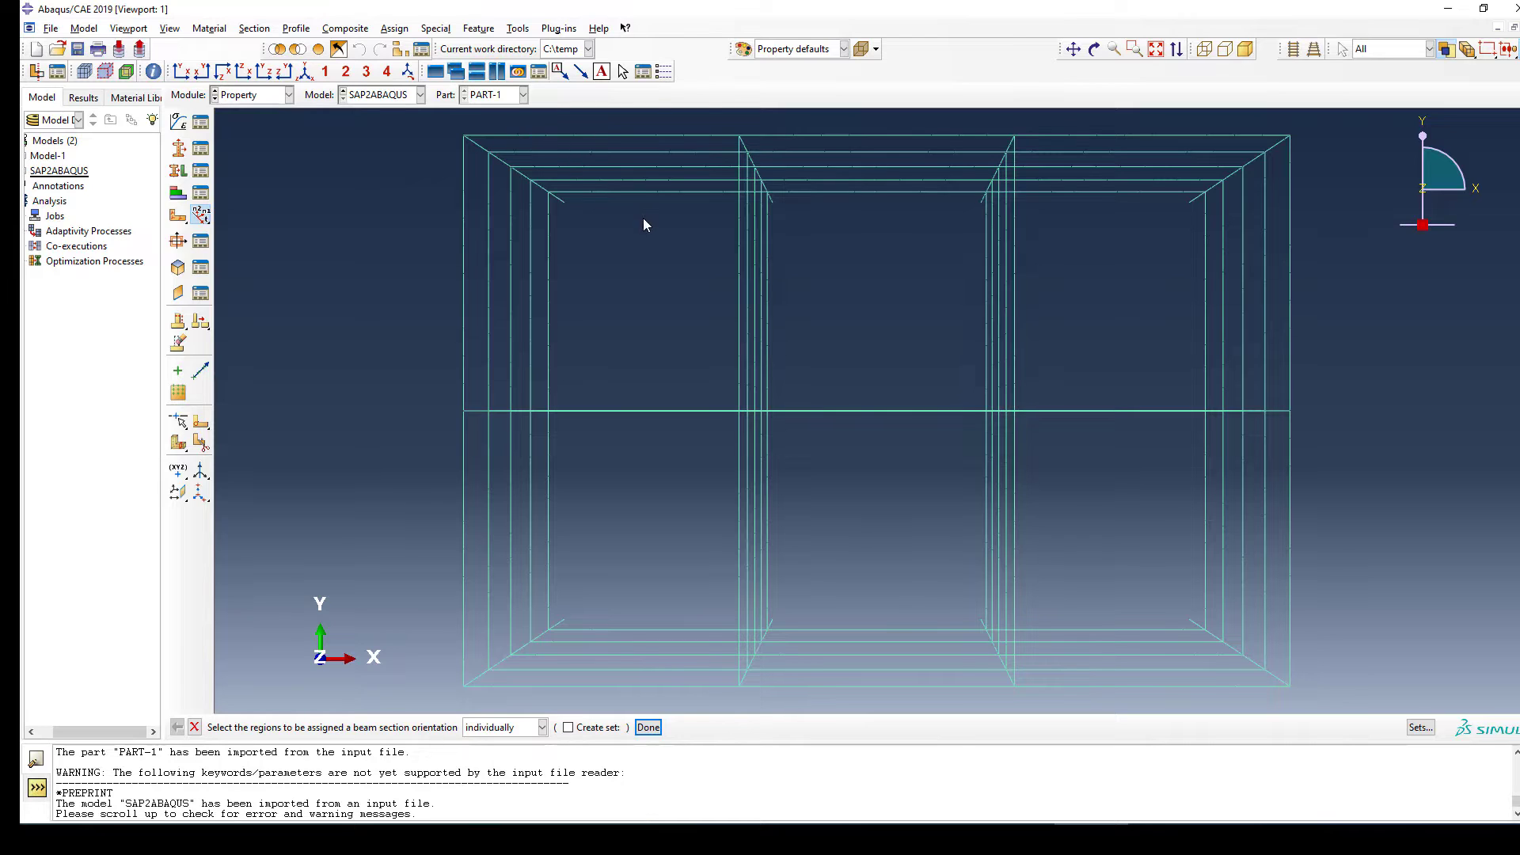
# Step: Suppress the Section-2-S-COLUMN section assignment and keep Section-1-S-BEAM active, so that beams and columns differ in color
pyautogui.click(266, 72)
pyautogui.click(290, 72)
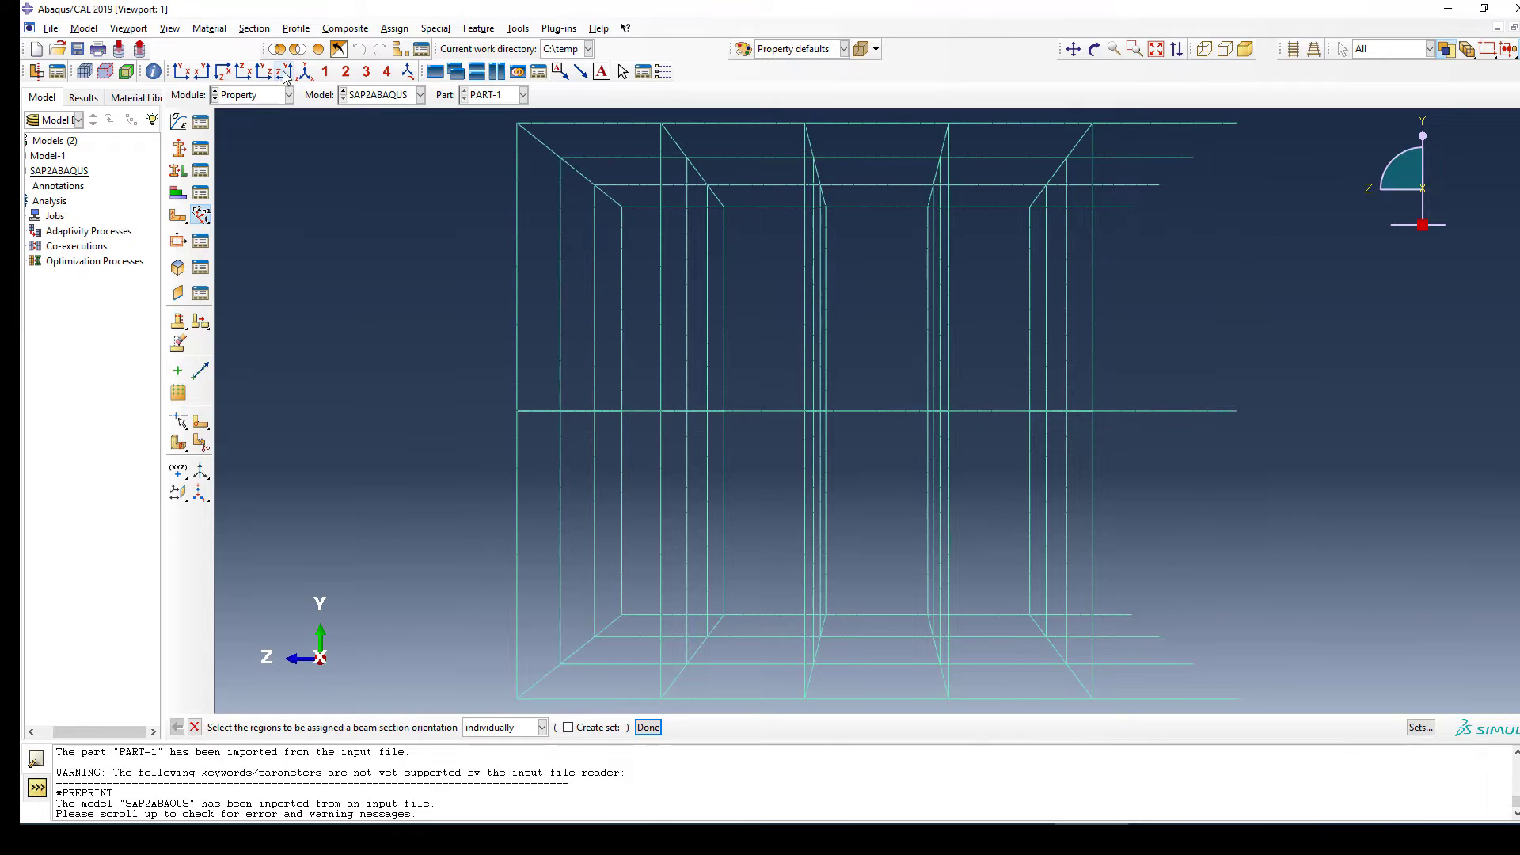
pyautogui.click(243, 72)
pyautogui.scroll(3, 671, 296)
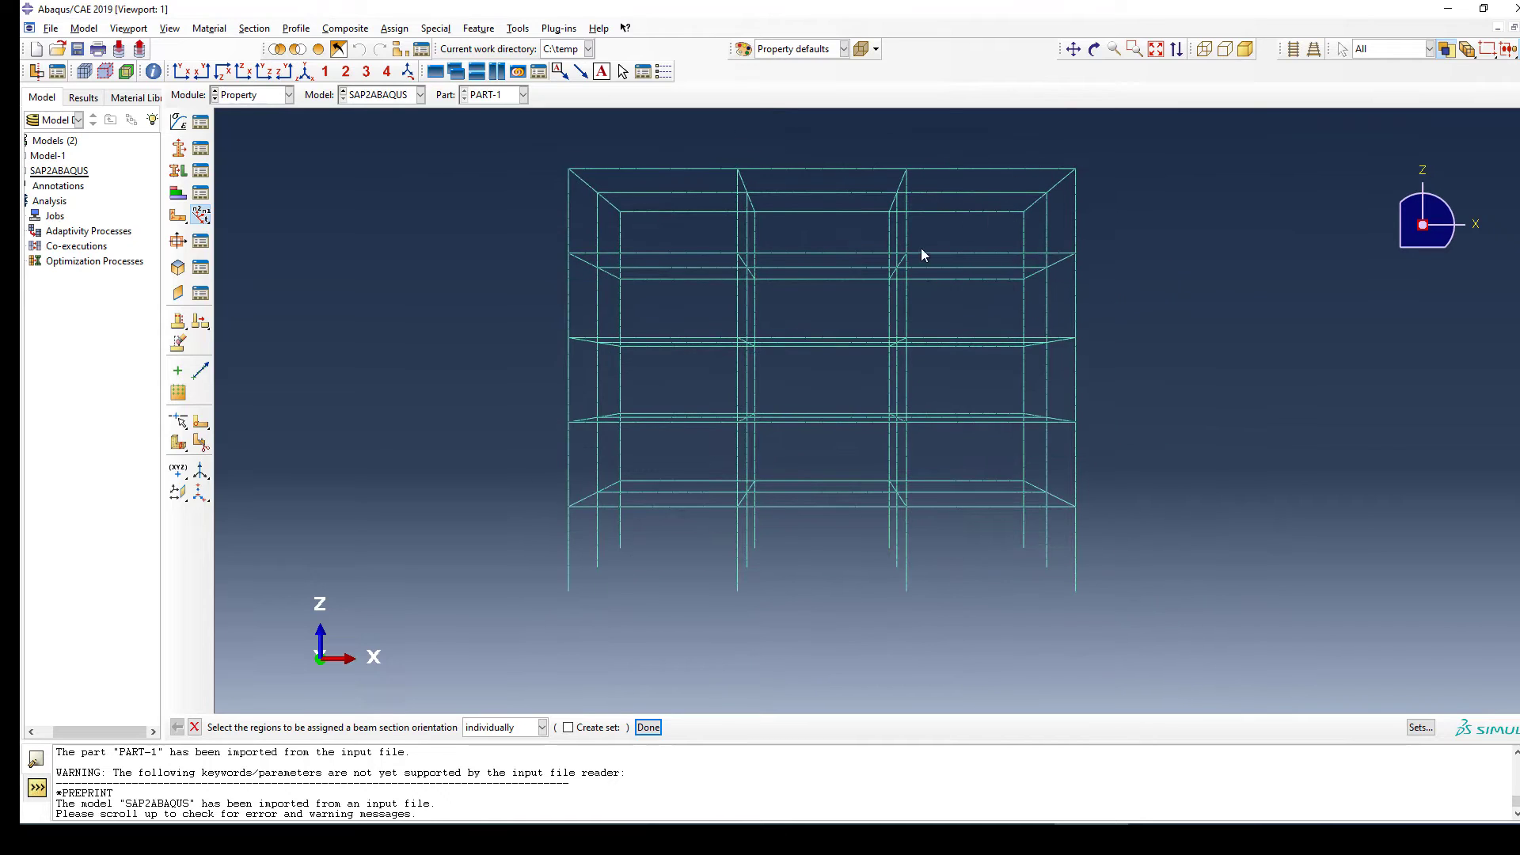
pyautogui.moveTo(1035, 148); pyautogui.dragTo(983, 149)
pyautogui.click(200, 192)
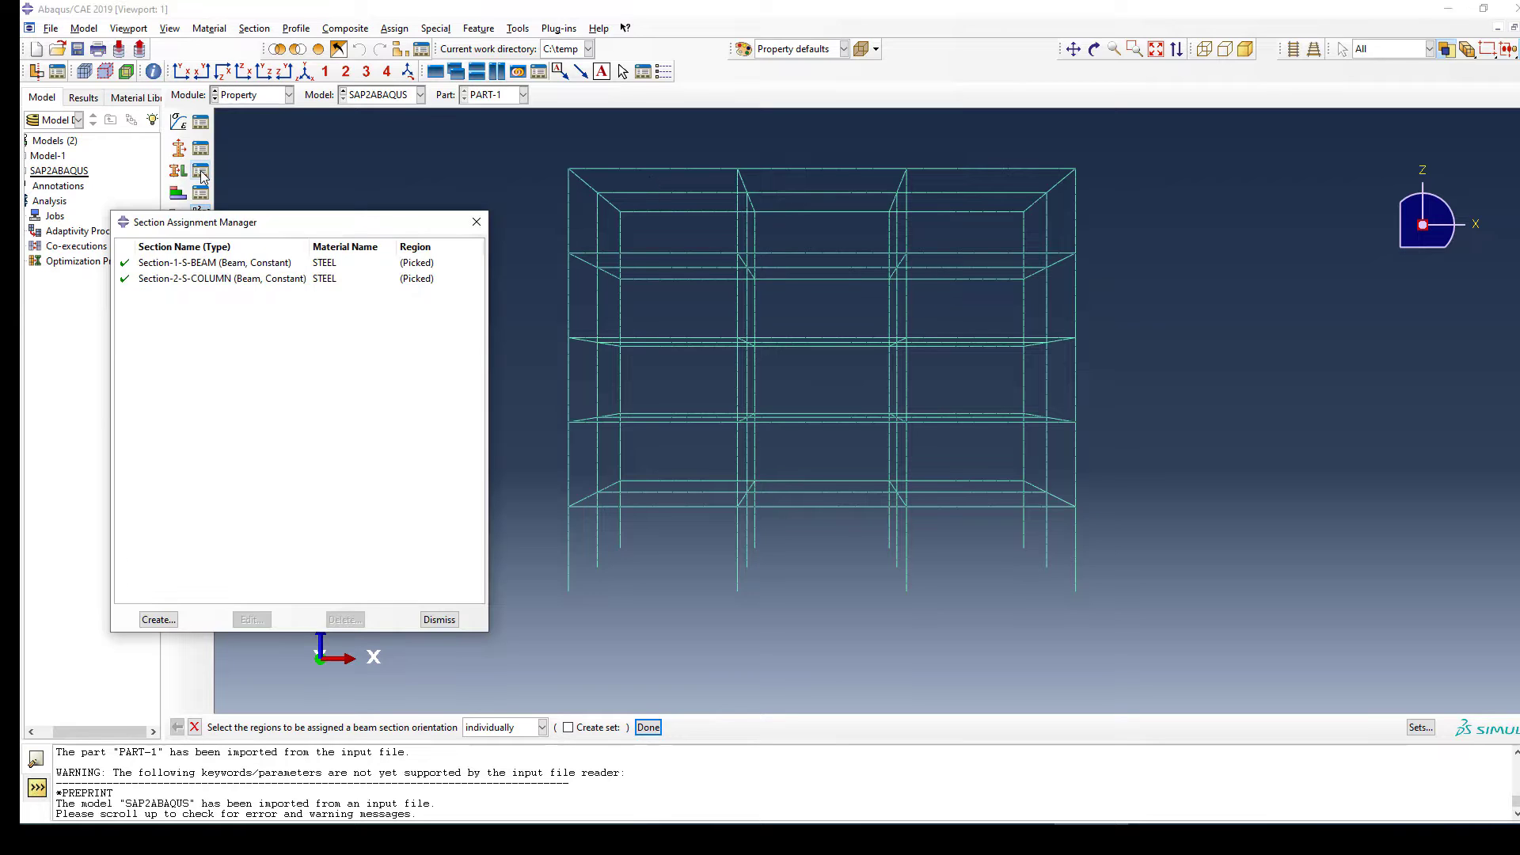
pyautogui.click(269, 265)
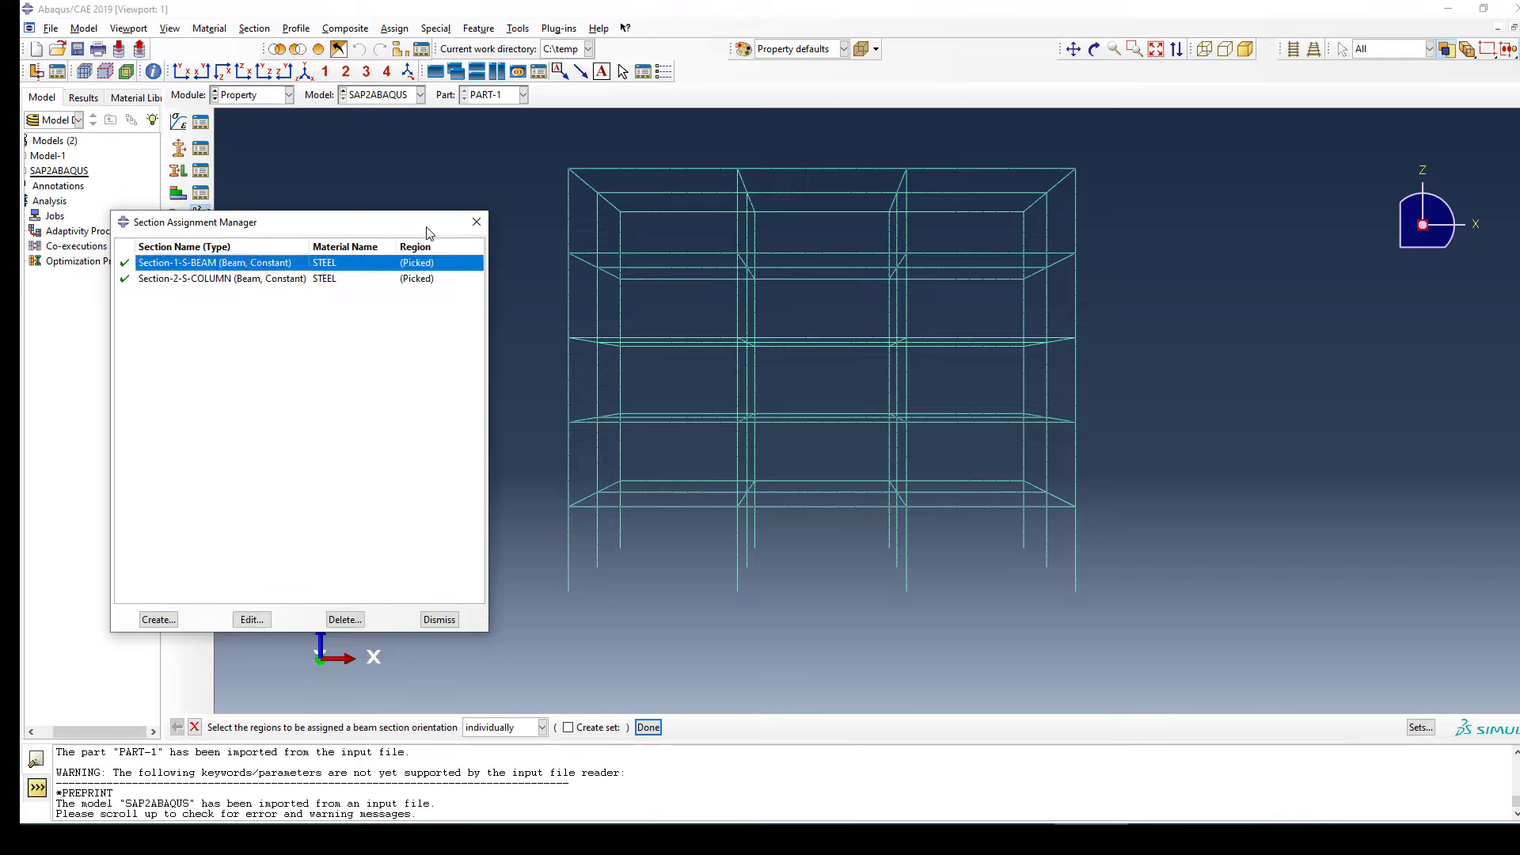
pyautogui.click(400, 49)
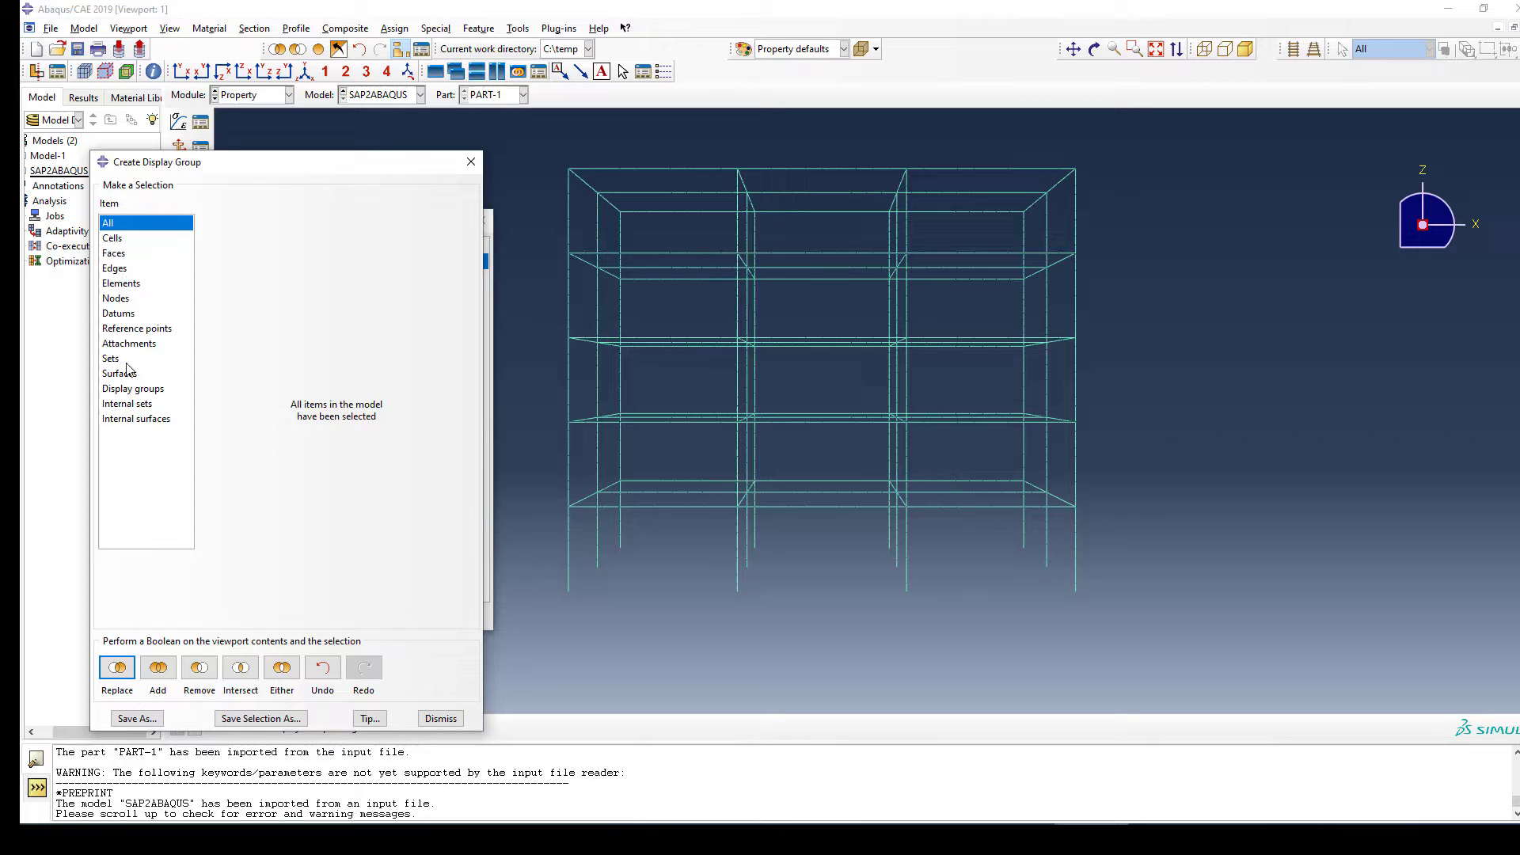
pyautogui.click(474, 163)
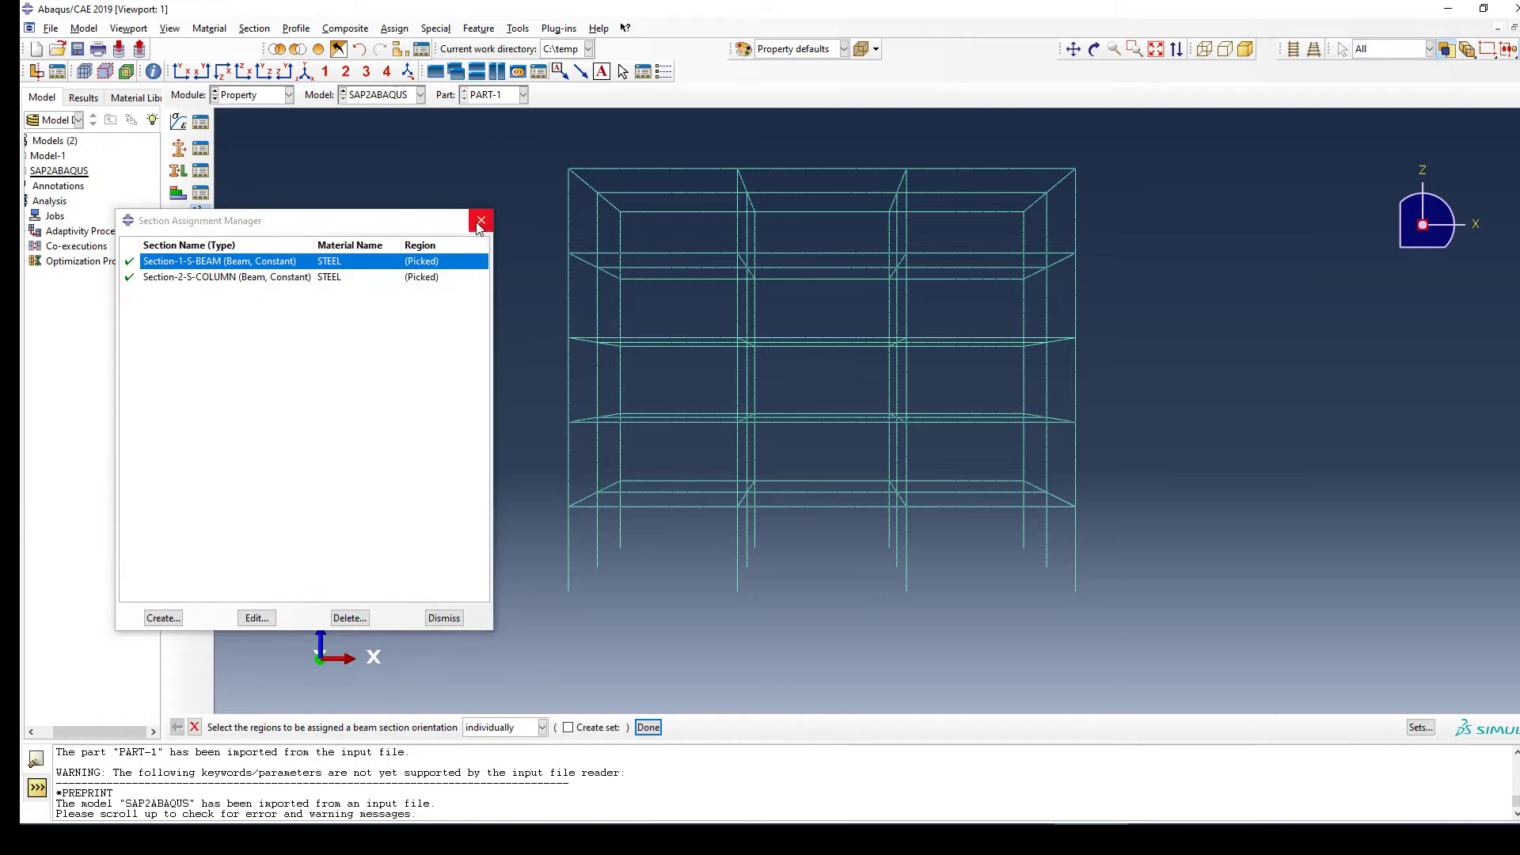
pyautogui.click(129, 262)
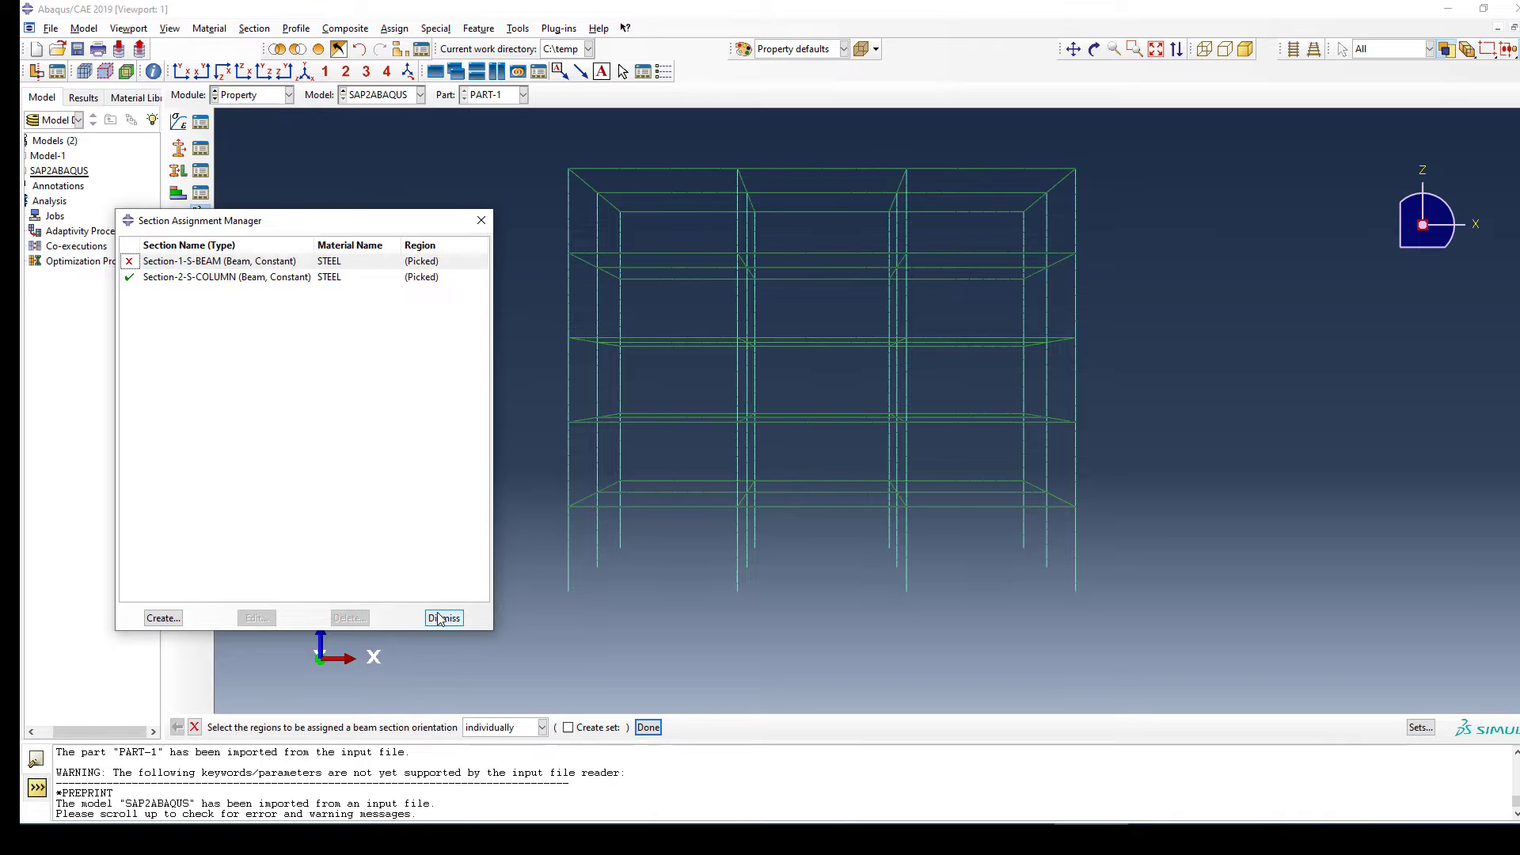
pyautogui.click(129, 277)
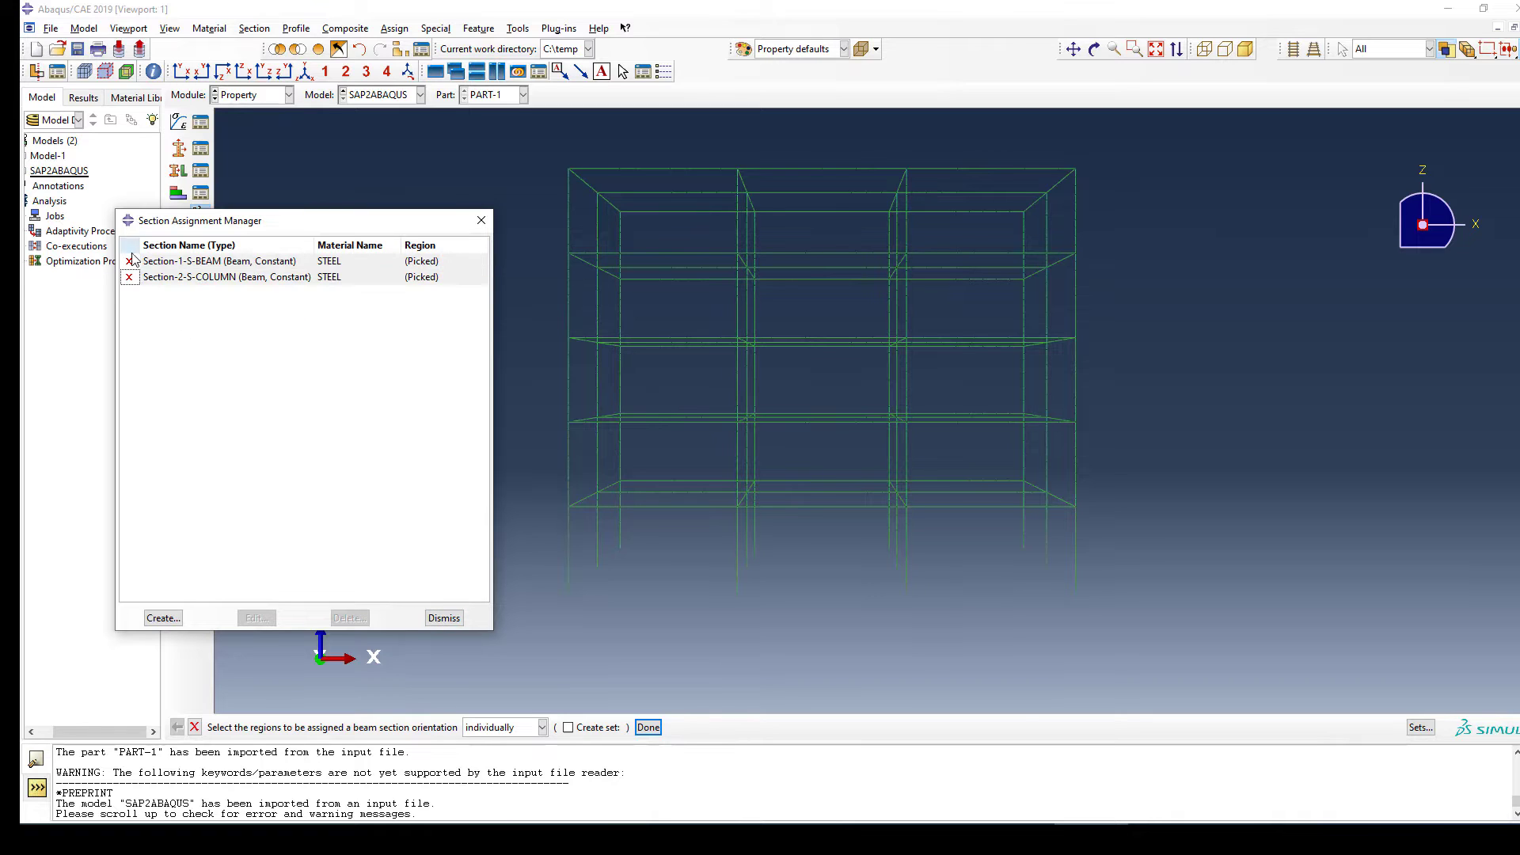
pyautogui.click(130, 261)
pyautogui.click(481, 221)
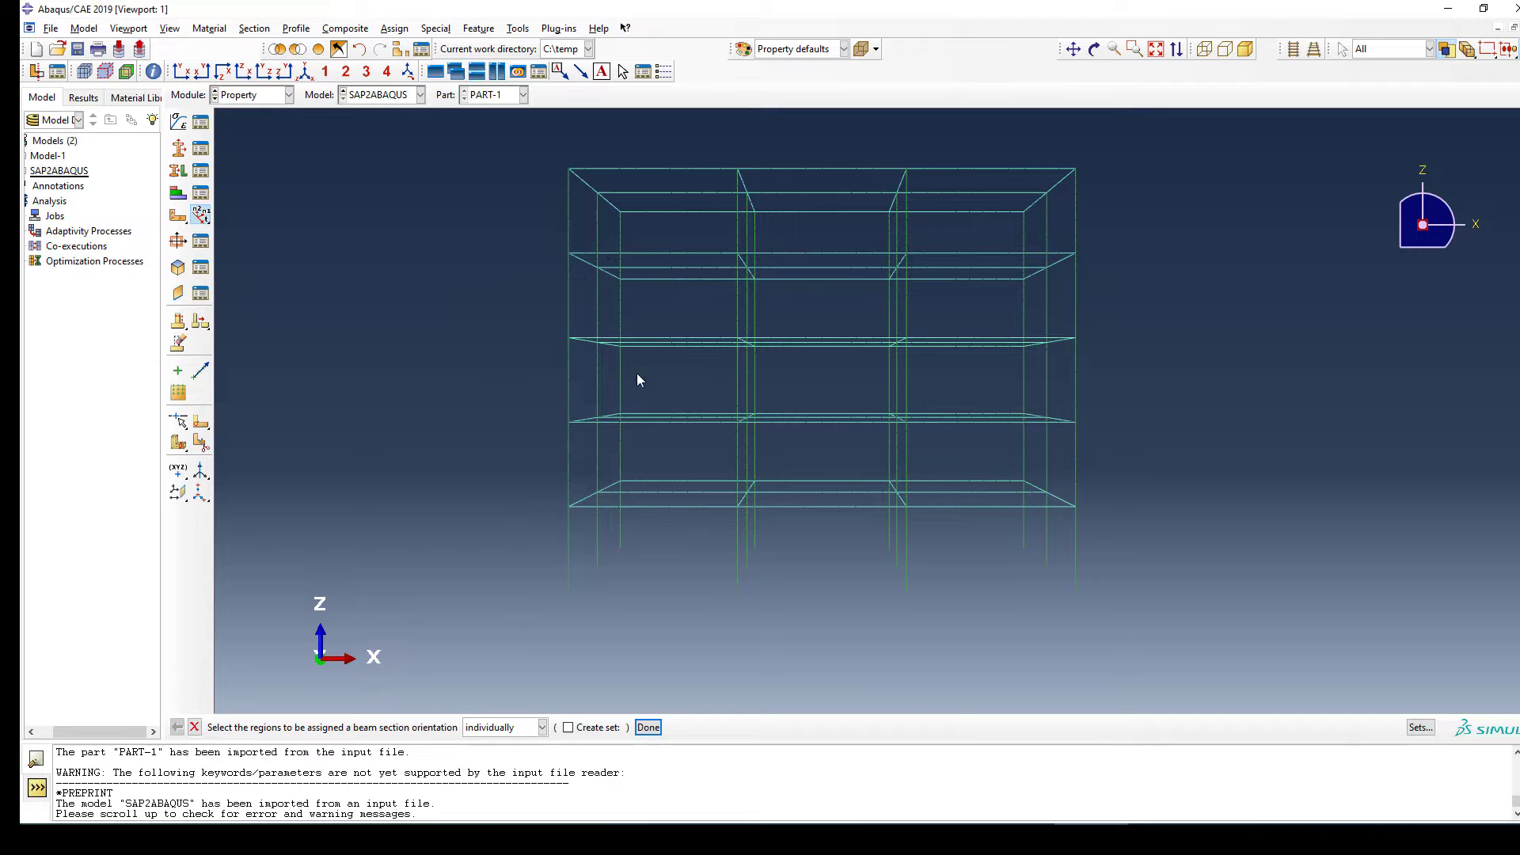
# Step: Select the X-direction beams of the first two bays on all storeys and the third-bay beams of the top storey
pyautogui.moveTo(720, 140); pyautogui.dragTo(627, 516)
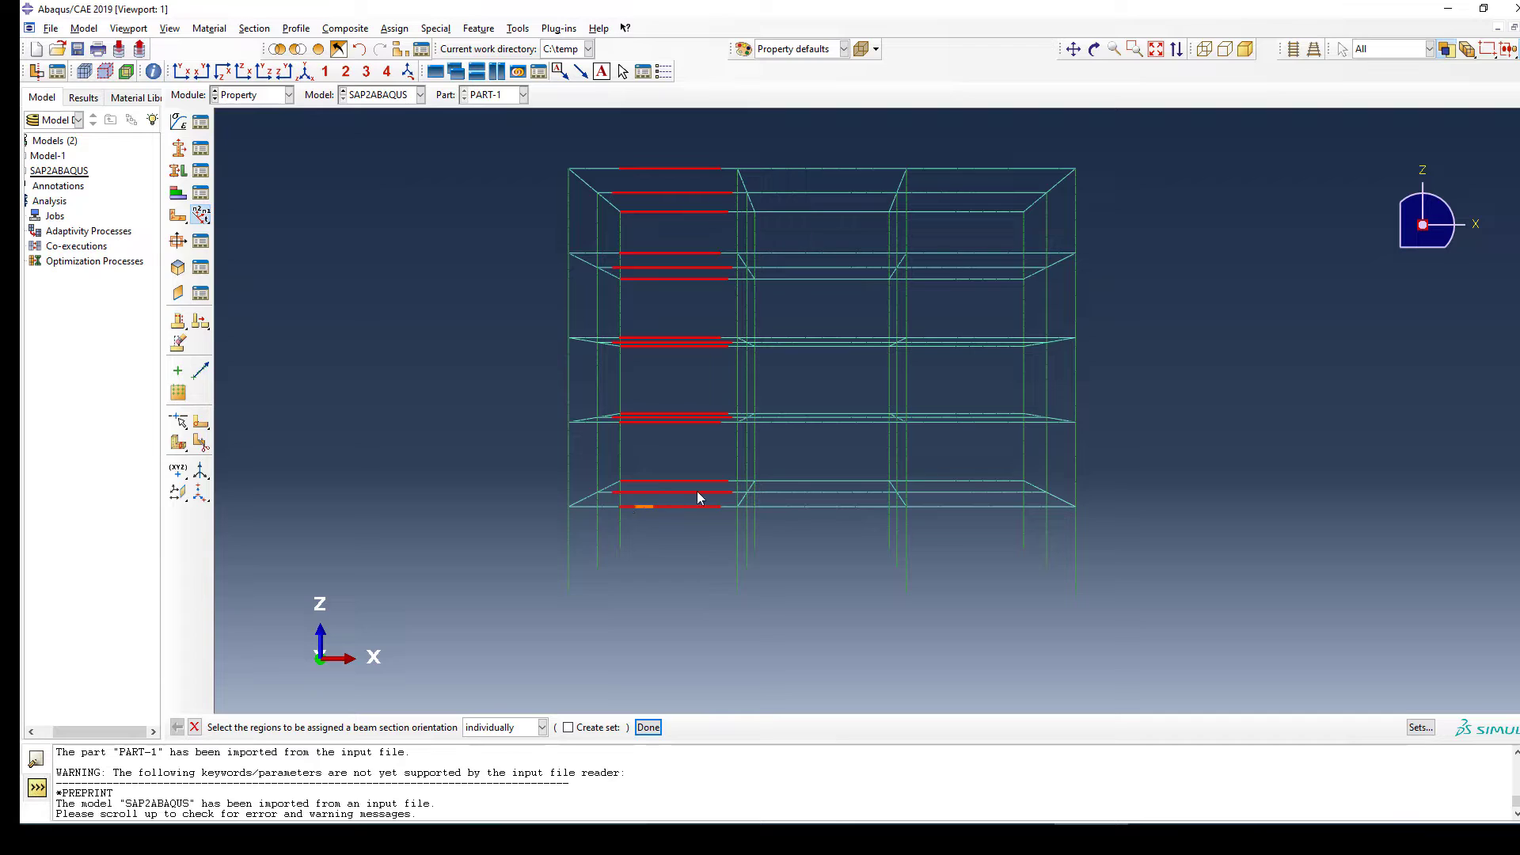
pyautogui.moveTo(881, 150); pyautogui.dragTo(764, 524)
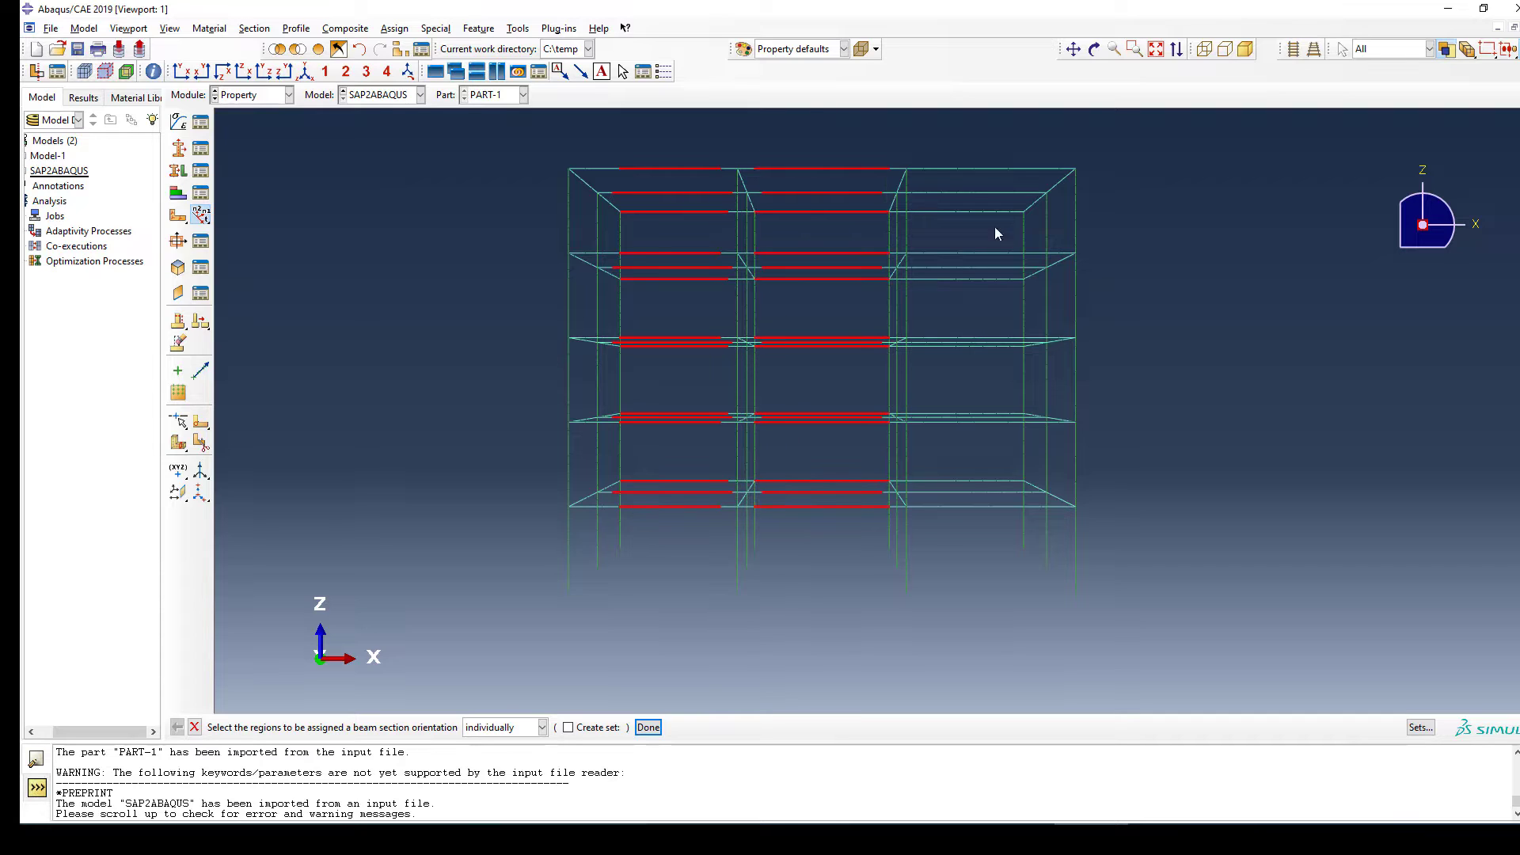
pyautogui.moveTo(1061, 140); pyautogui.dragTo(935, 179)
pyautogui.moveTo(1012, 139); pyautogui.dragTo(918, 234)
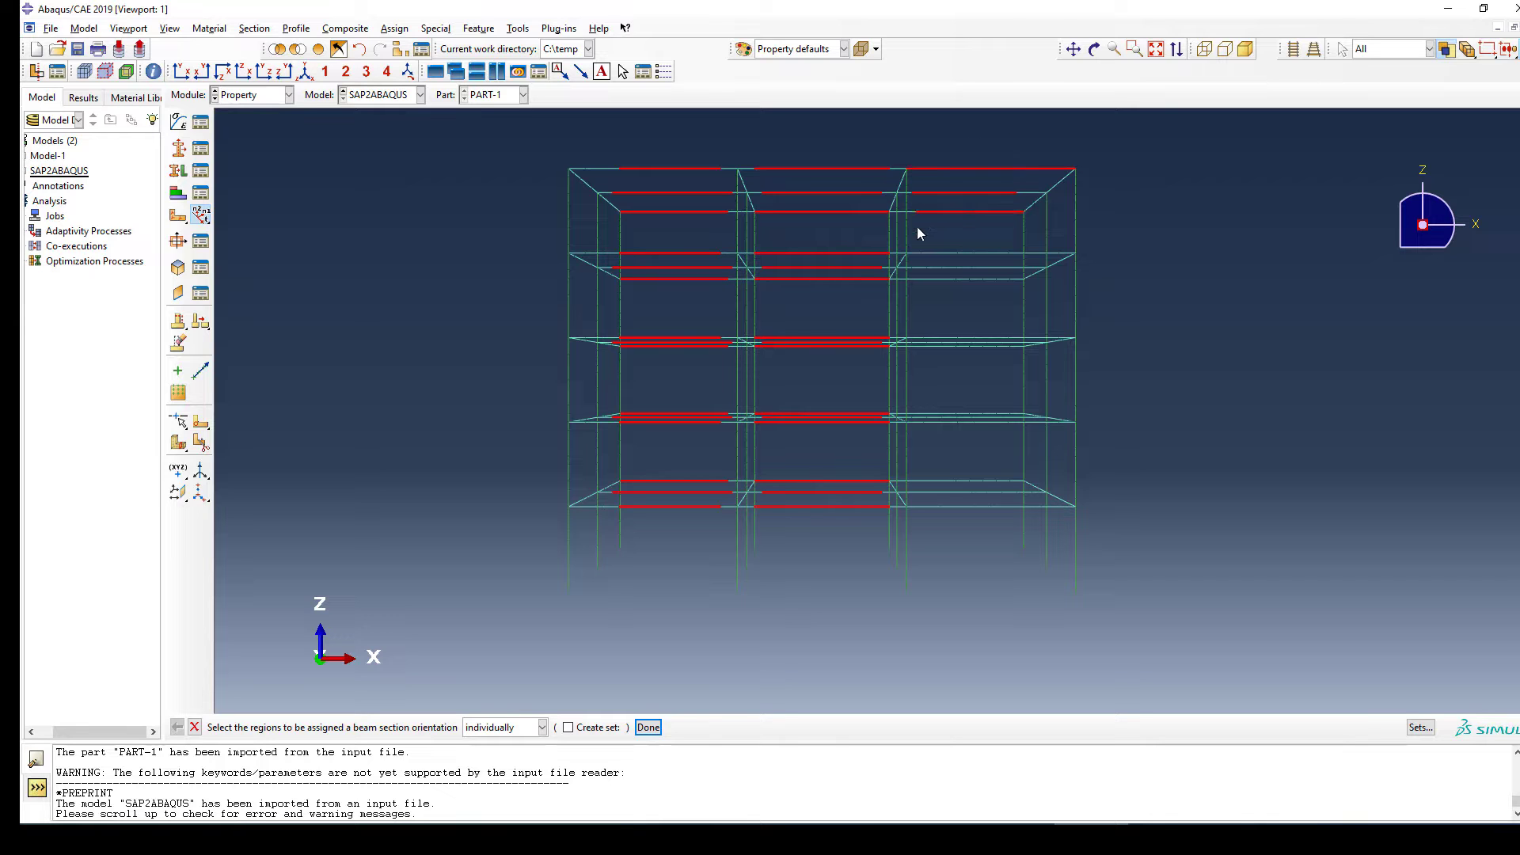
# Step: Add the third-bay X-direction beams of the highest-Y frame to the selection
pyautogui.click(1093, 50)
pyautogui.moveTo(936, 288); pyautogui.dragTo(862, 335)
pyautogui.press('Escape')
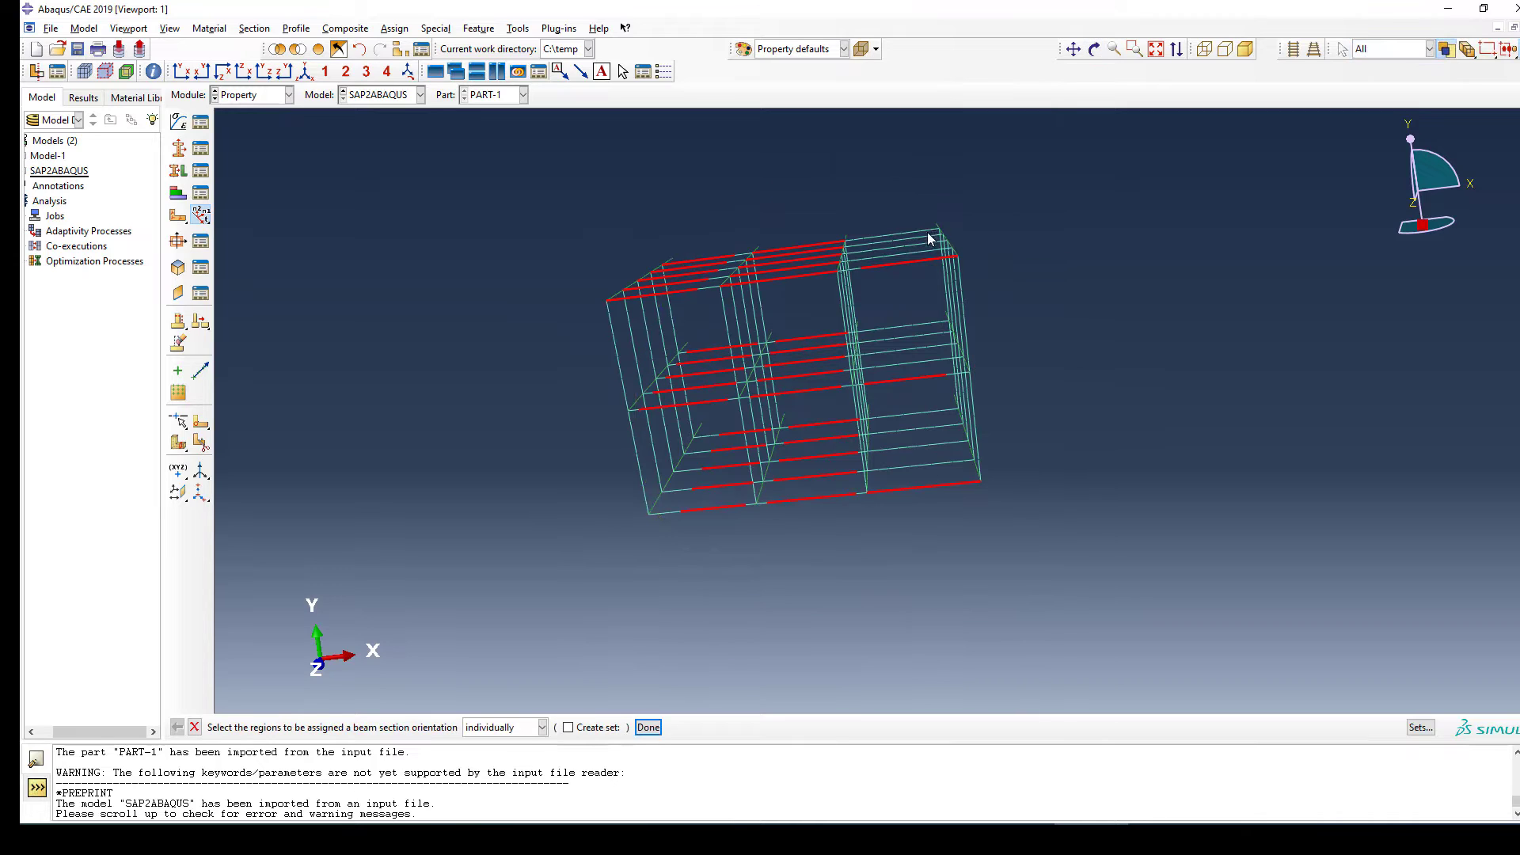
pyautogui.moveTo(930, 214); pyautogui.dragTo(850, 282)
pyautogui.scroll(-1, 882, 271)
pyautogui.scroll(-1, 921, 270)
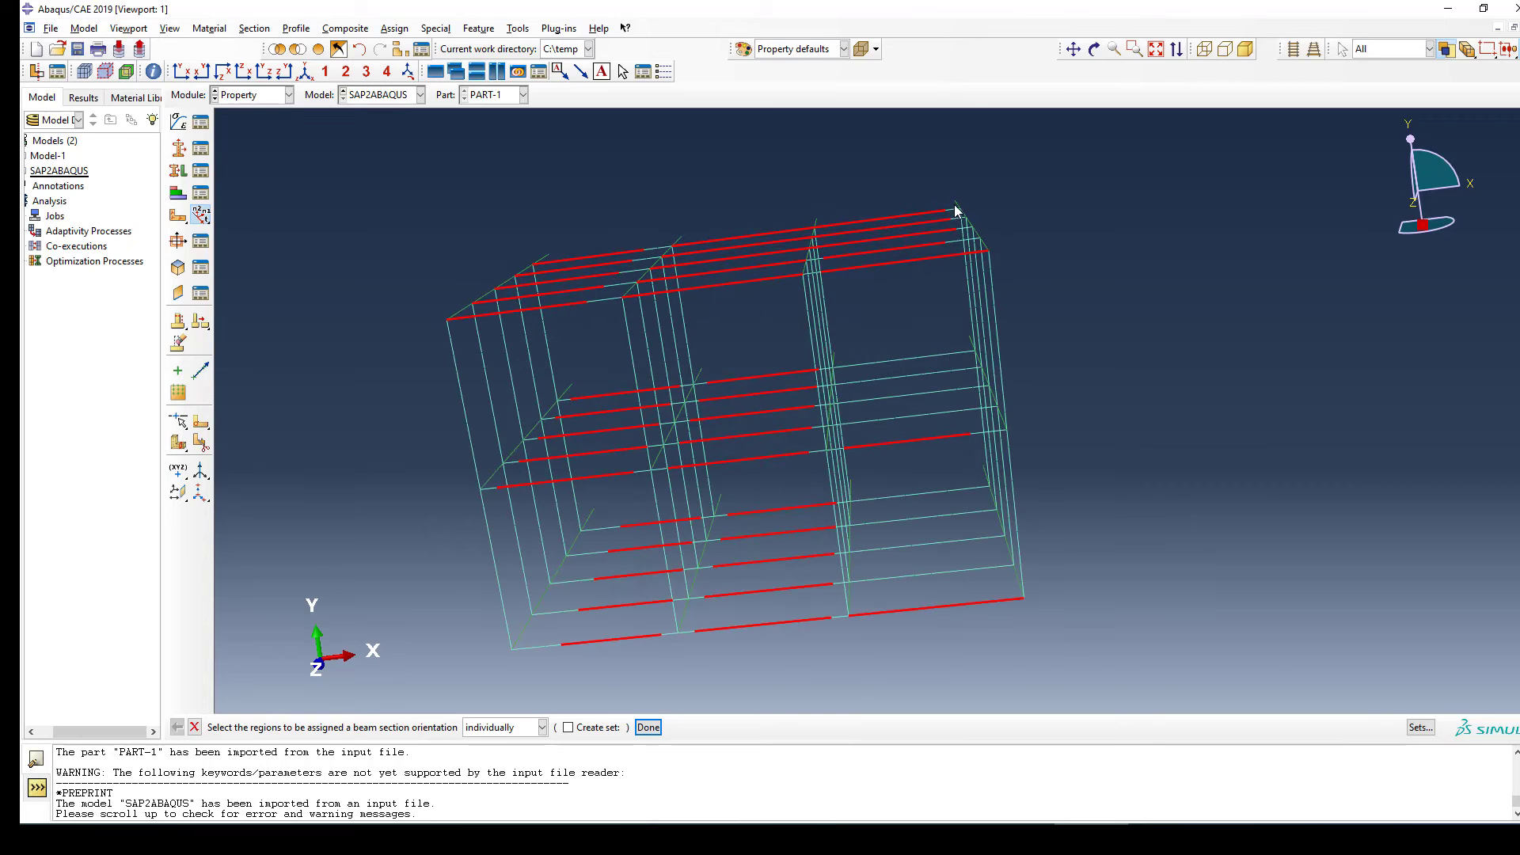
# Step: Add the missing X-direction beam segments near the column lines of the highest-Y frame to the selection
pyautogui.scroll(-2, 959, 238)
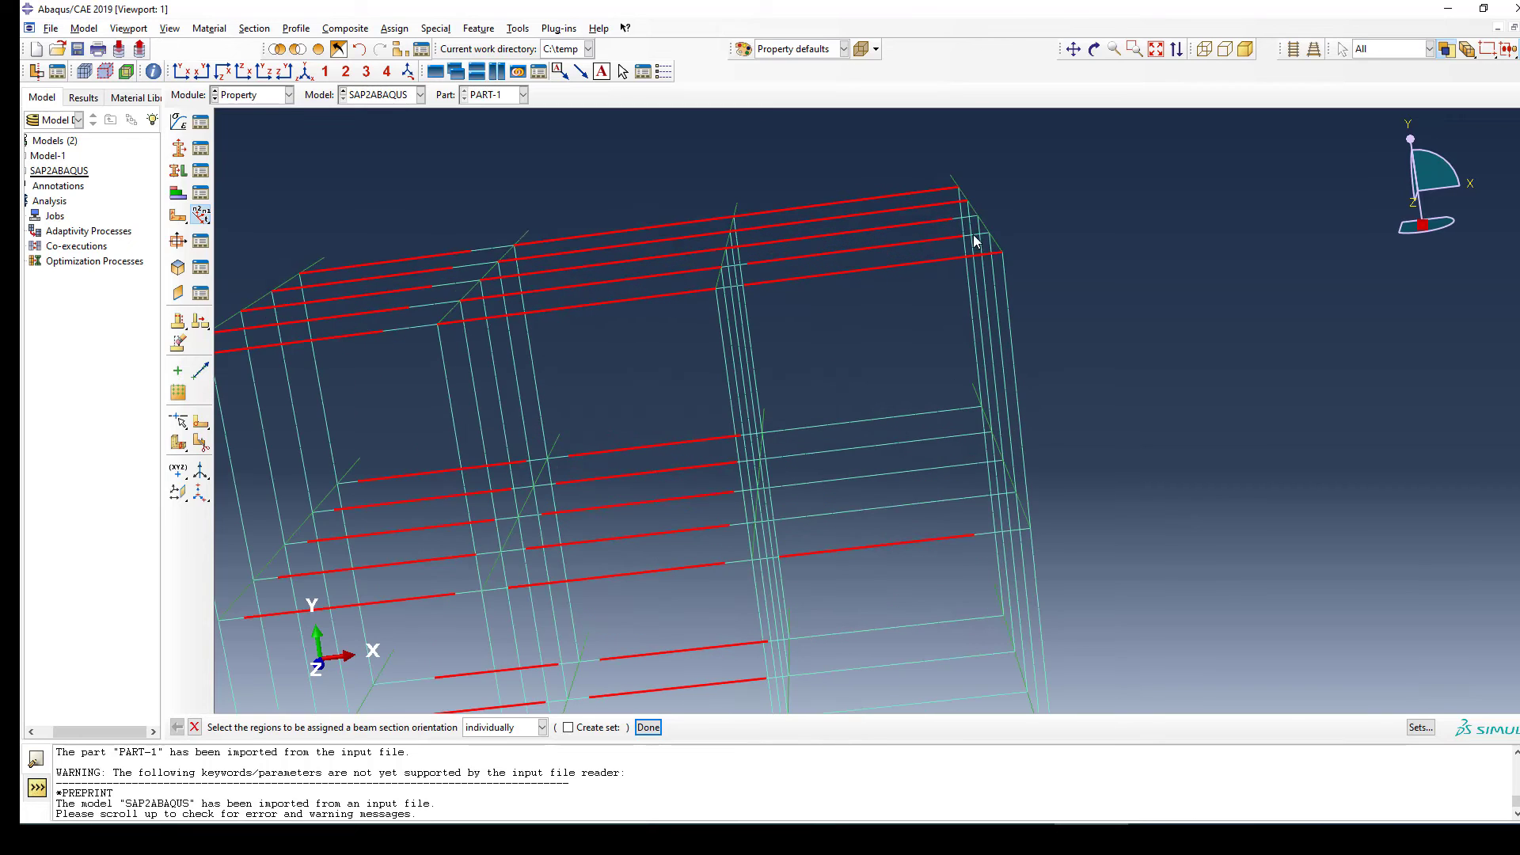
pyautogui.keyDown('shift'); pyautogui.click(955, 219); pyautogui.keyUp('shift')
pyautogui.keyDown('shift'); pyautogui.click(735, 289); pyautogui.keyUp('shift')
pyautogui.scroll(3, 851, 229)
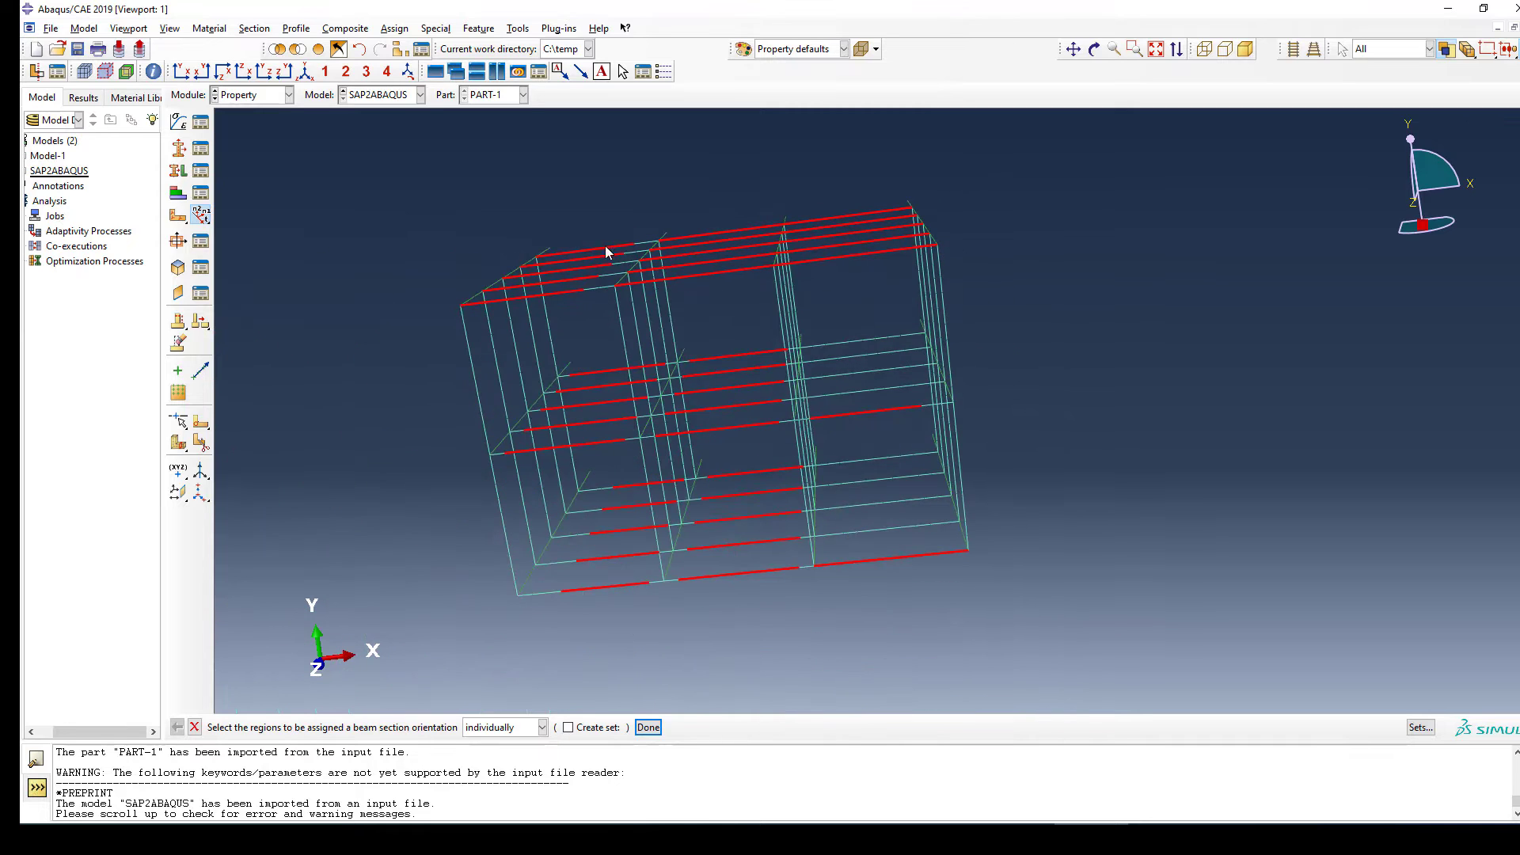
pyautogui.scroll(-2, 606, 251)
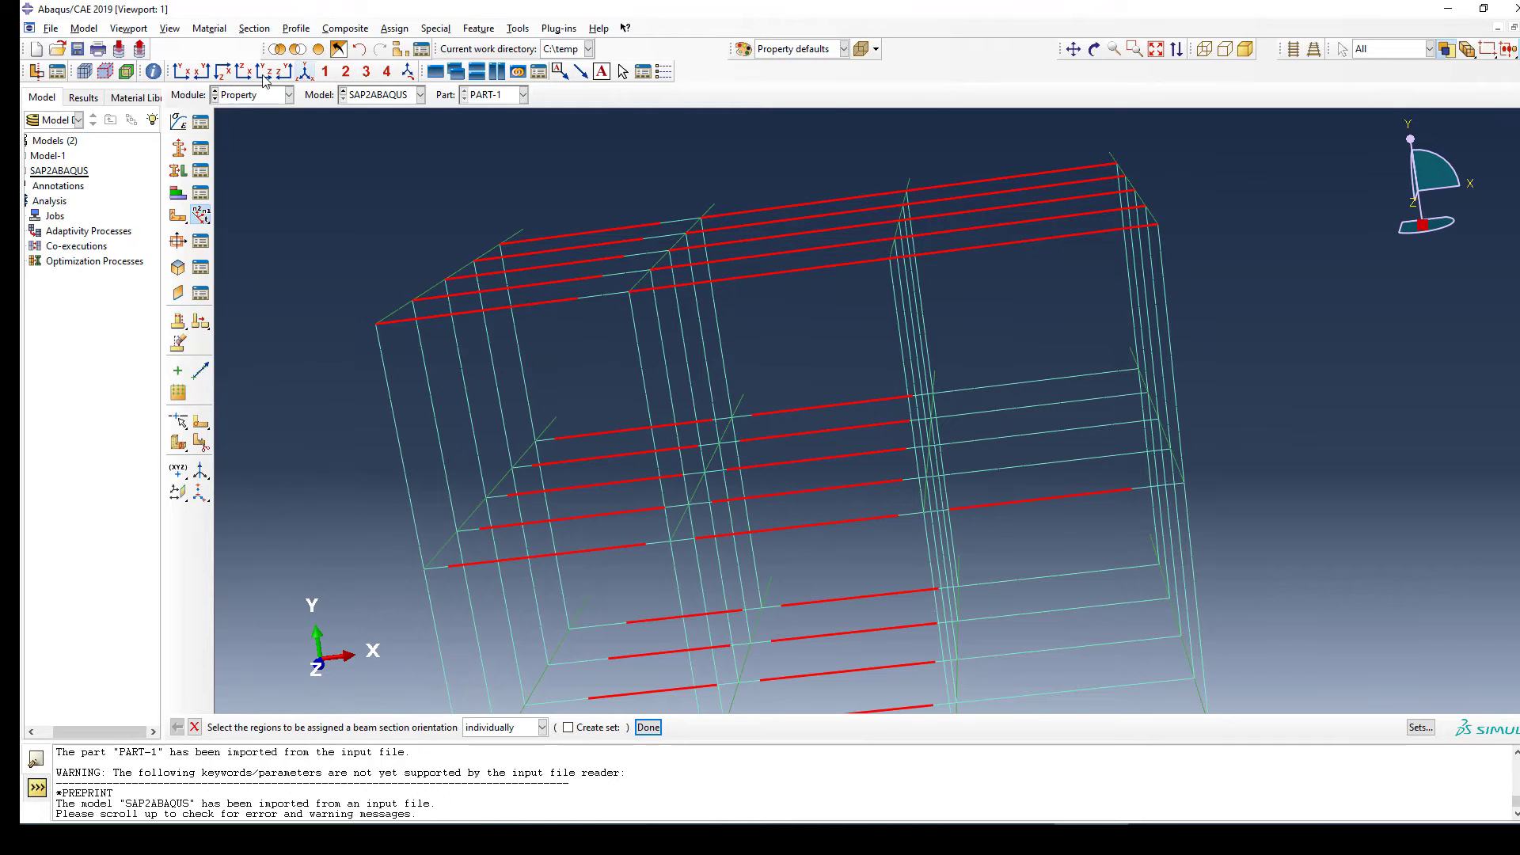
pyautogui.click(1095, 51)
pyautogui.moveTo(1029, 285); pyautogui.dragTo(855, 309)
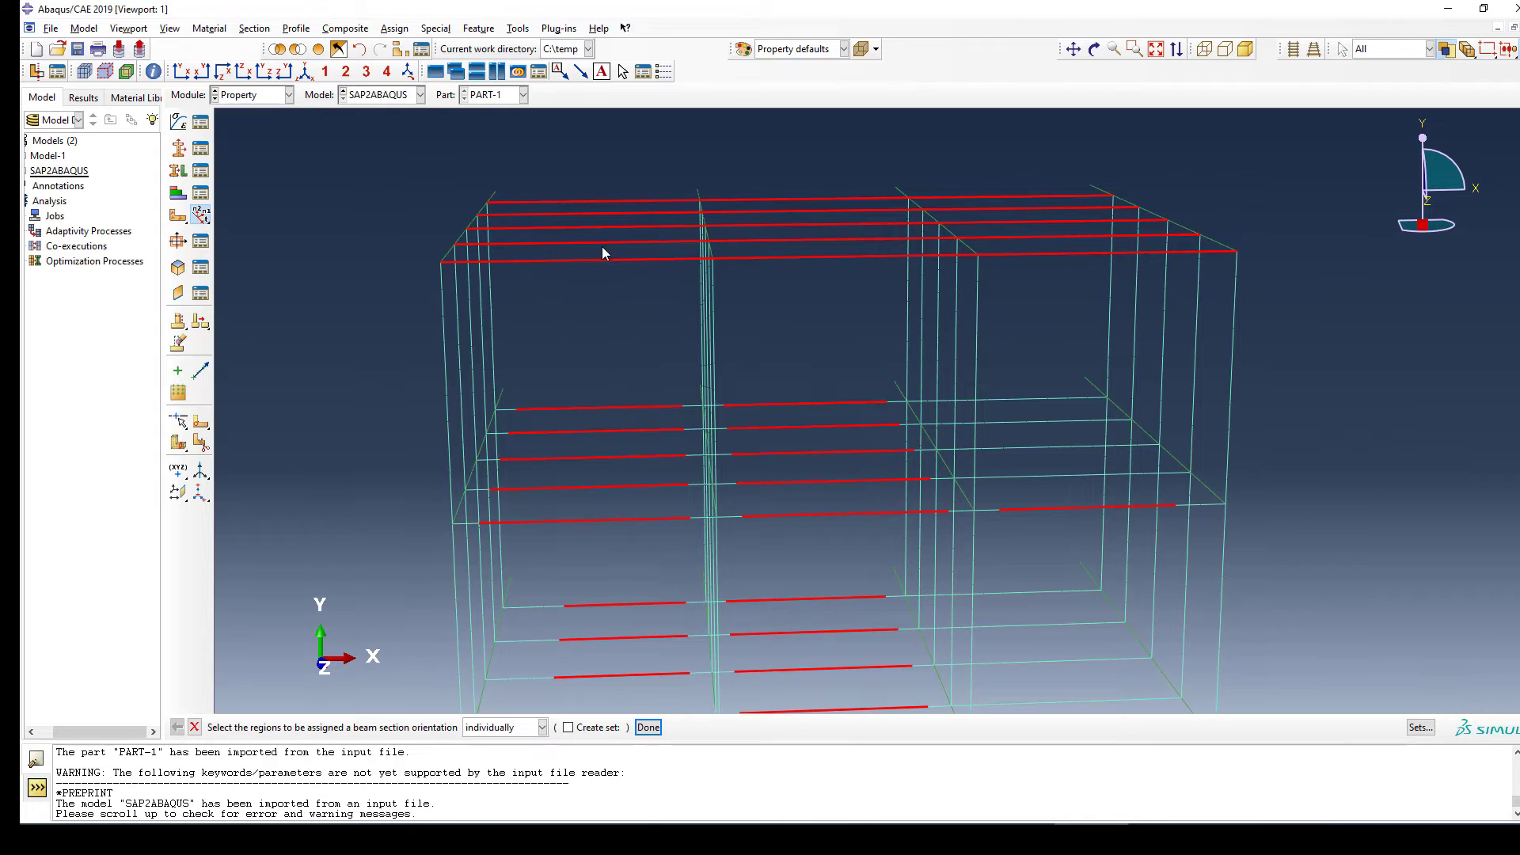
pyautogui.scroll(-2, 602, 246)
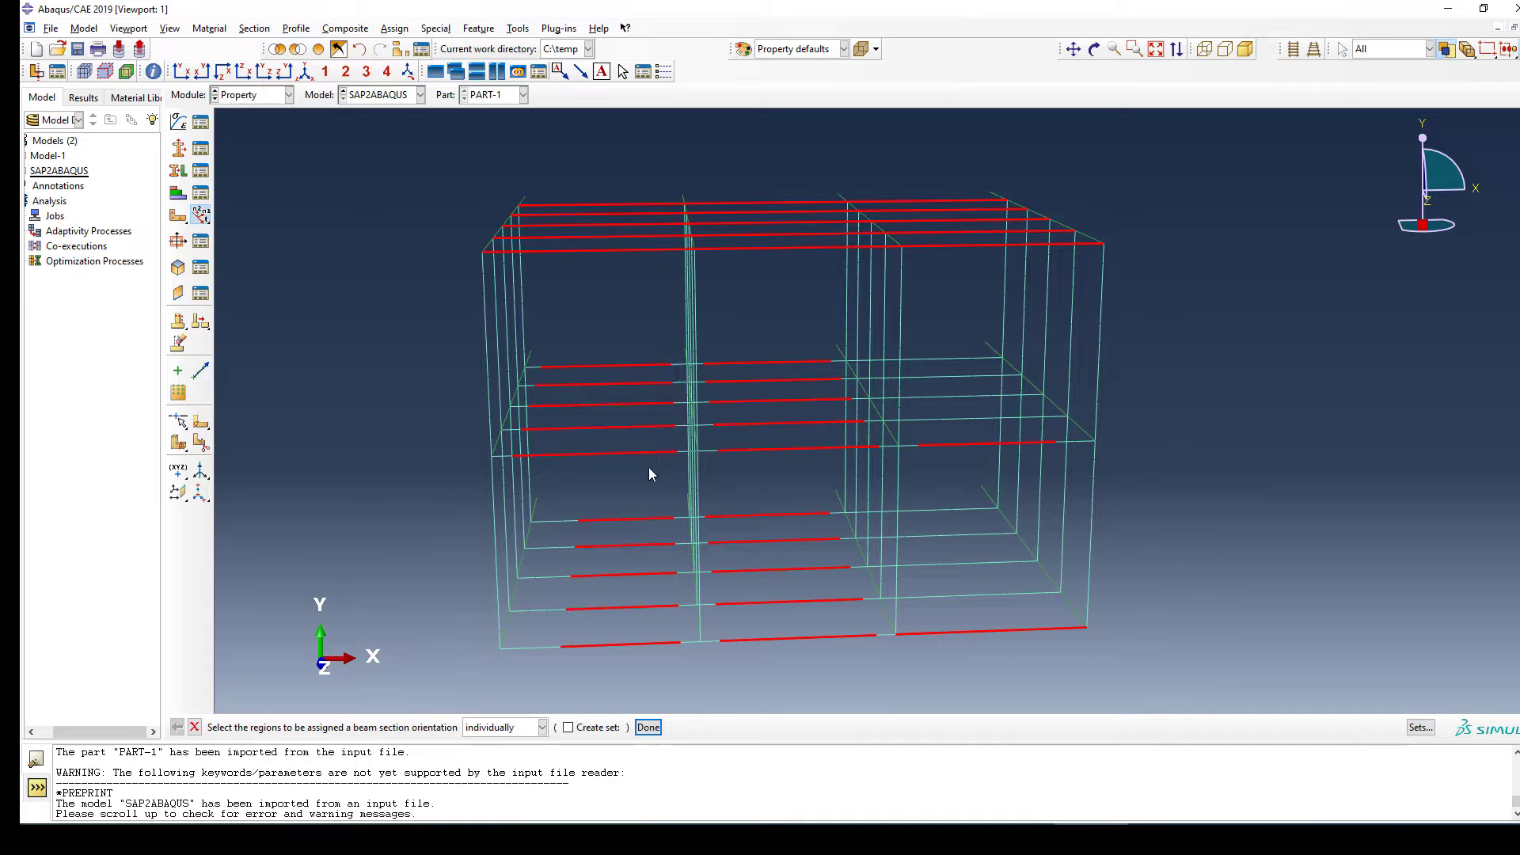
# Step: Add the middle frame's X-direction beam segments around the second column line to the selection
pyautogui.moveTo(774, 321); pyautogui.dragTo(705, 460)
pyautogui.scroll(1, 704, 367)
pyautogui.scroll(2, 704, 367)
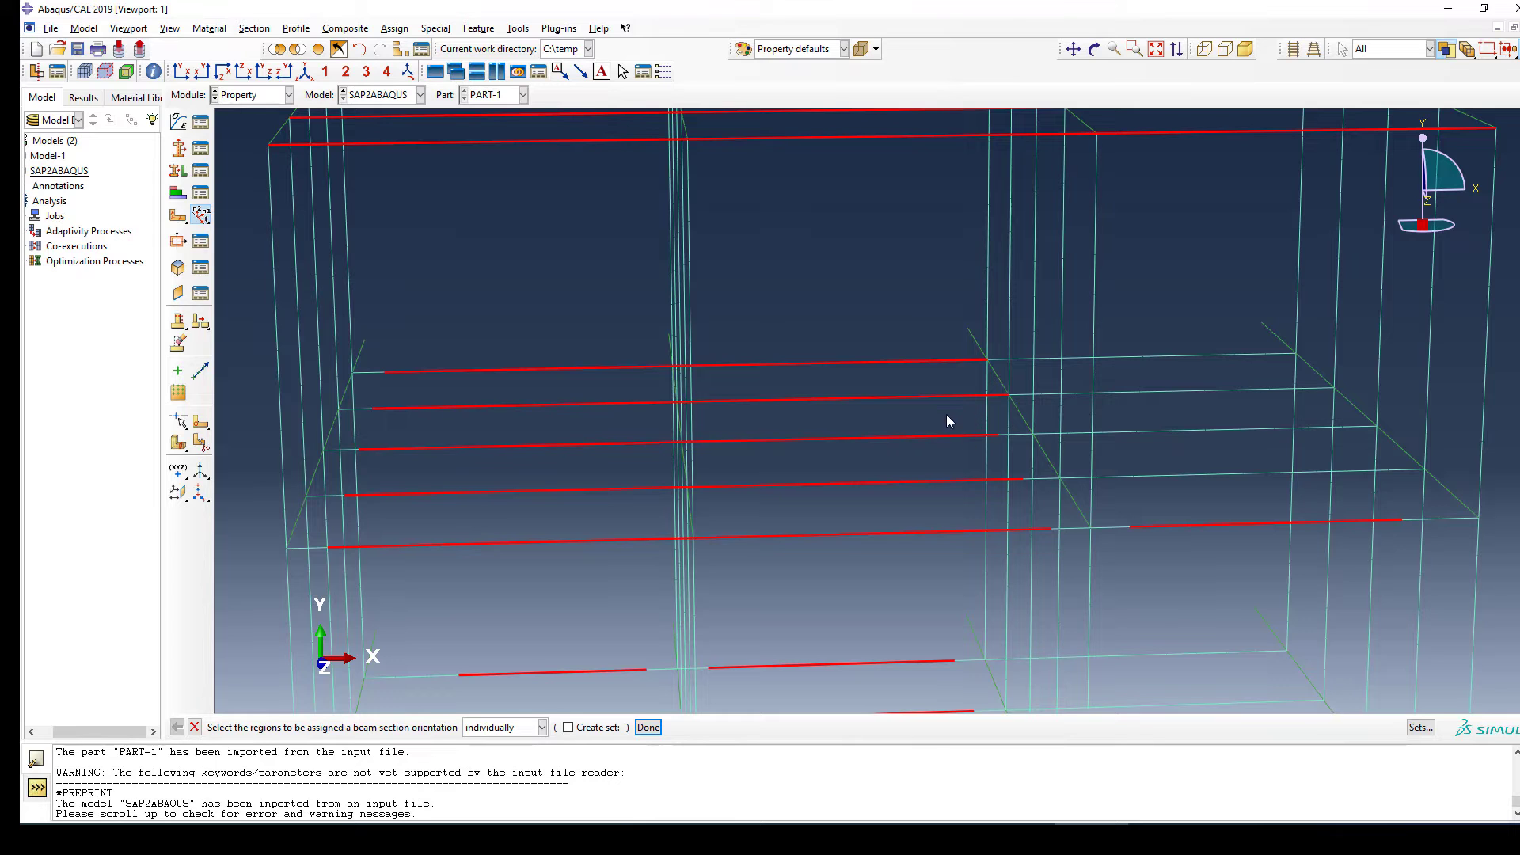
# Step: Add the middle frame's beam end segments at the first column line on the two lowest storeys to the selection
pyautogui.scroll(-5, 947, 414)
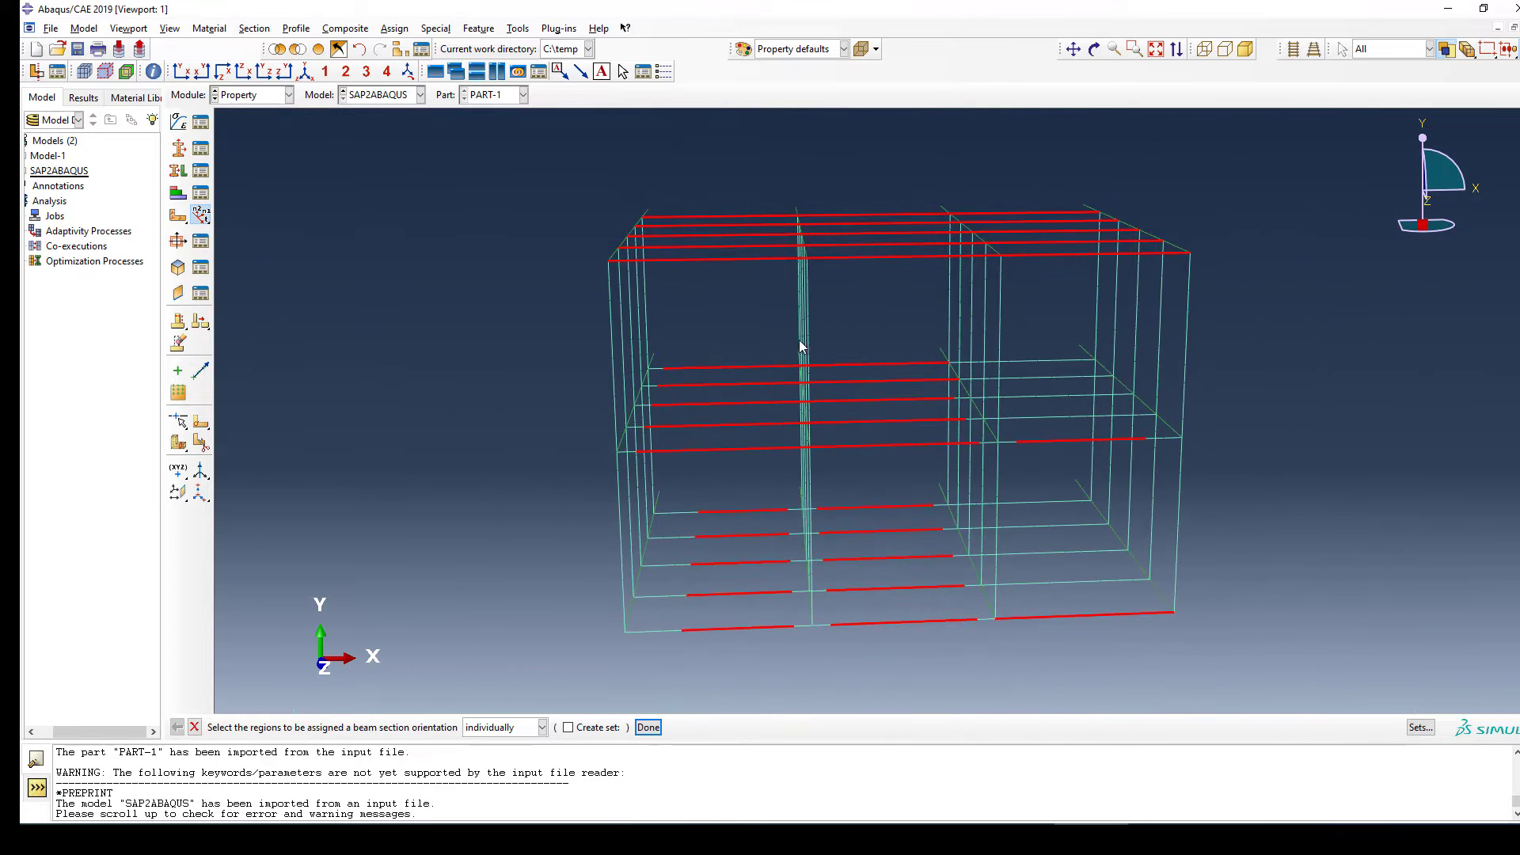
pyautogui.scroll(-2, 808, 316)
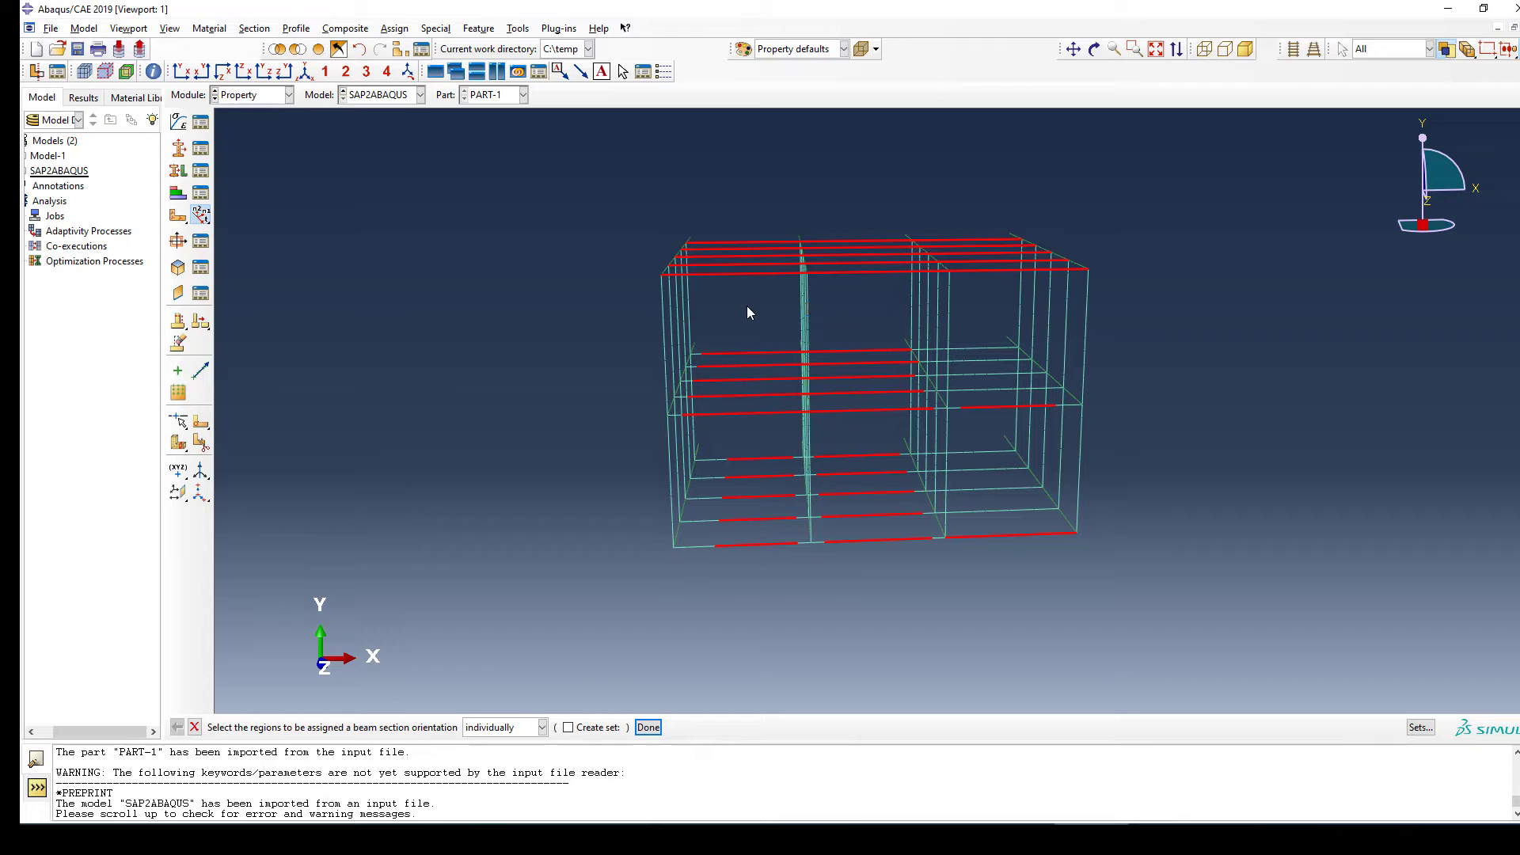
pyautogui.scroll(3, 743, 345)
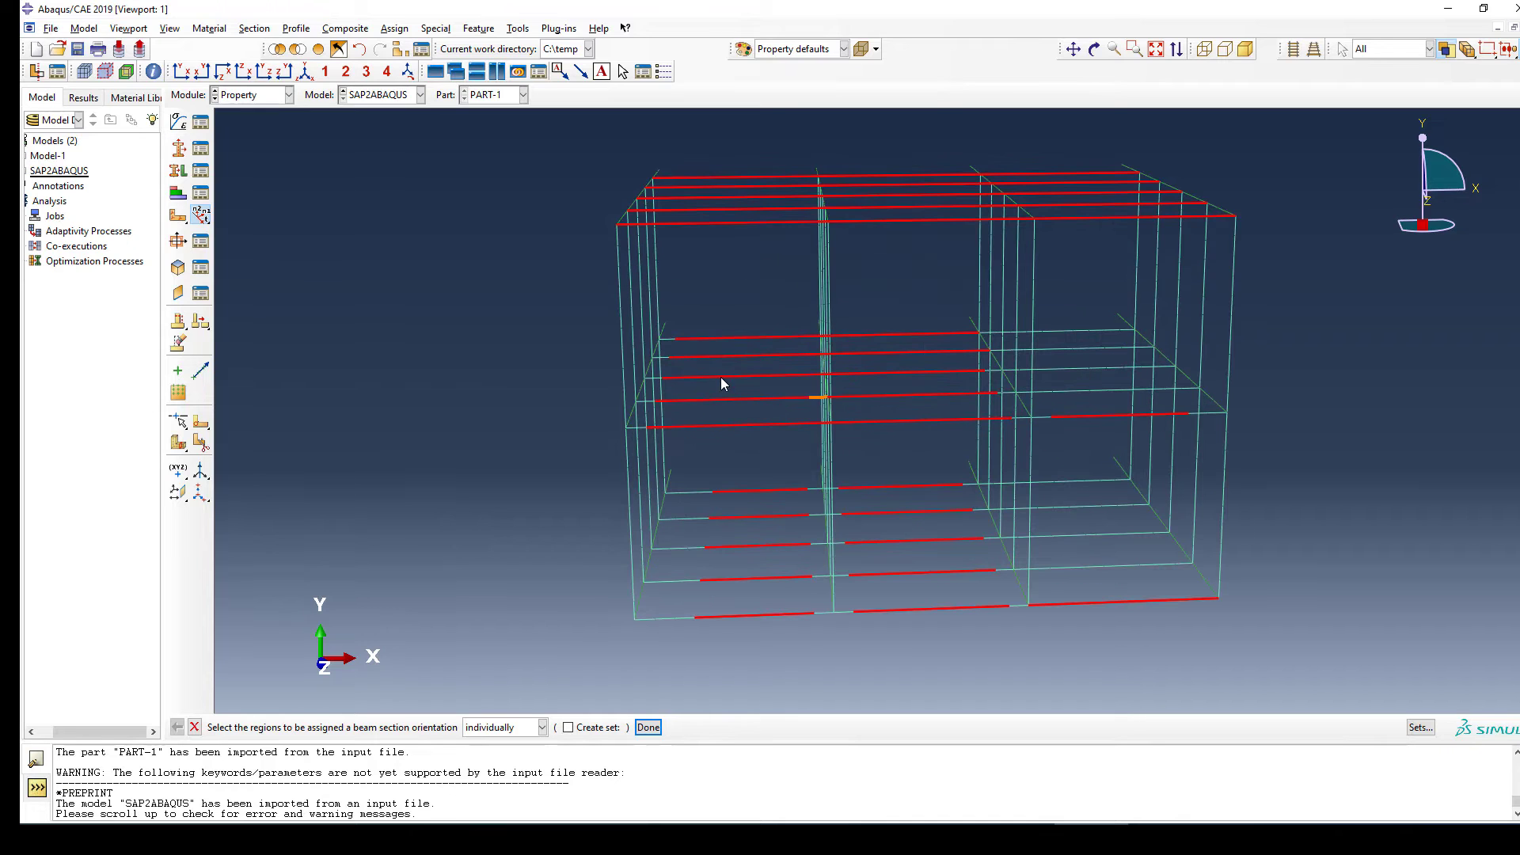
pyautogui.scroll(2, 684, 386)
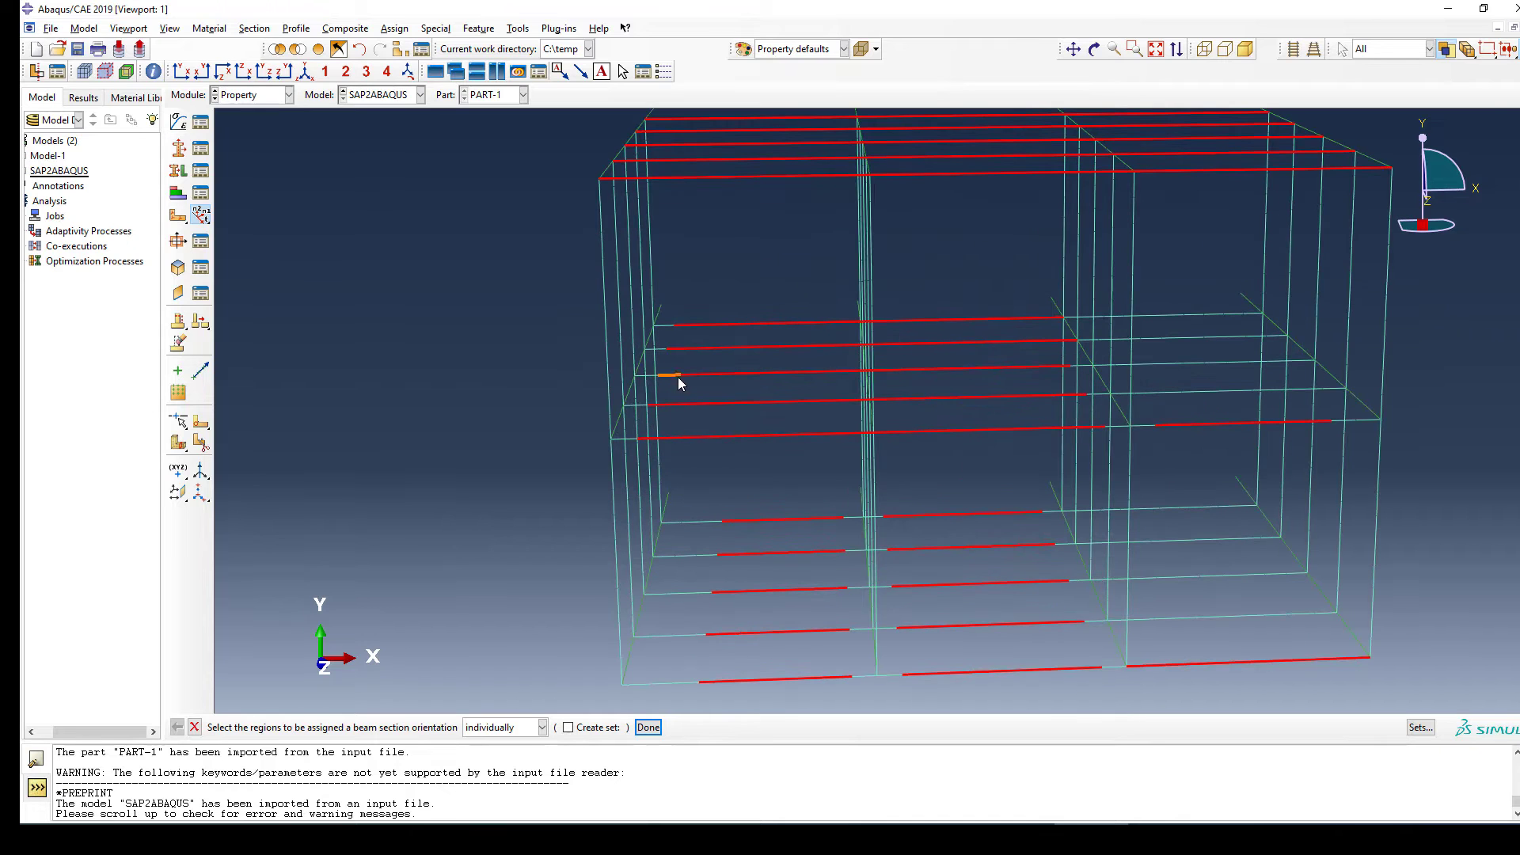
pyautogui.scroll(3, 675, 364)
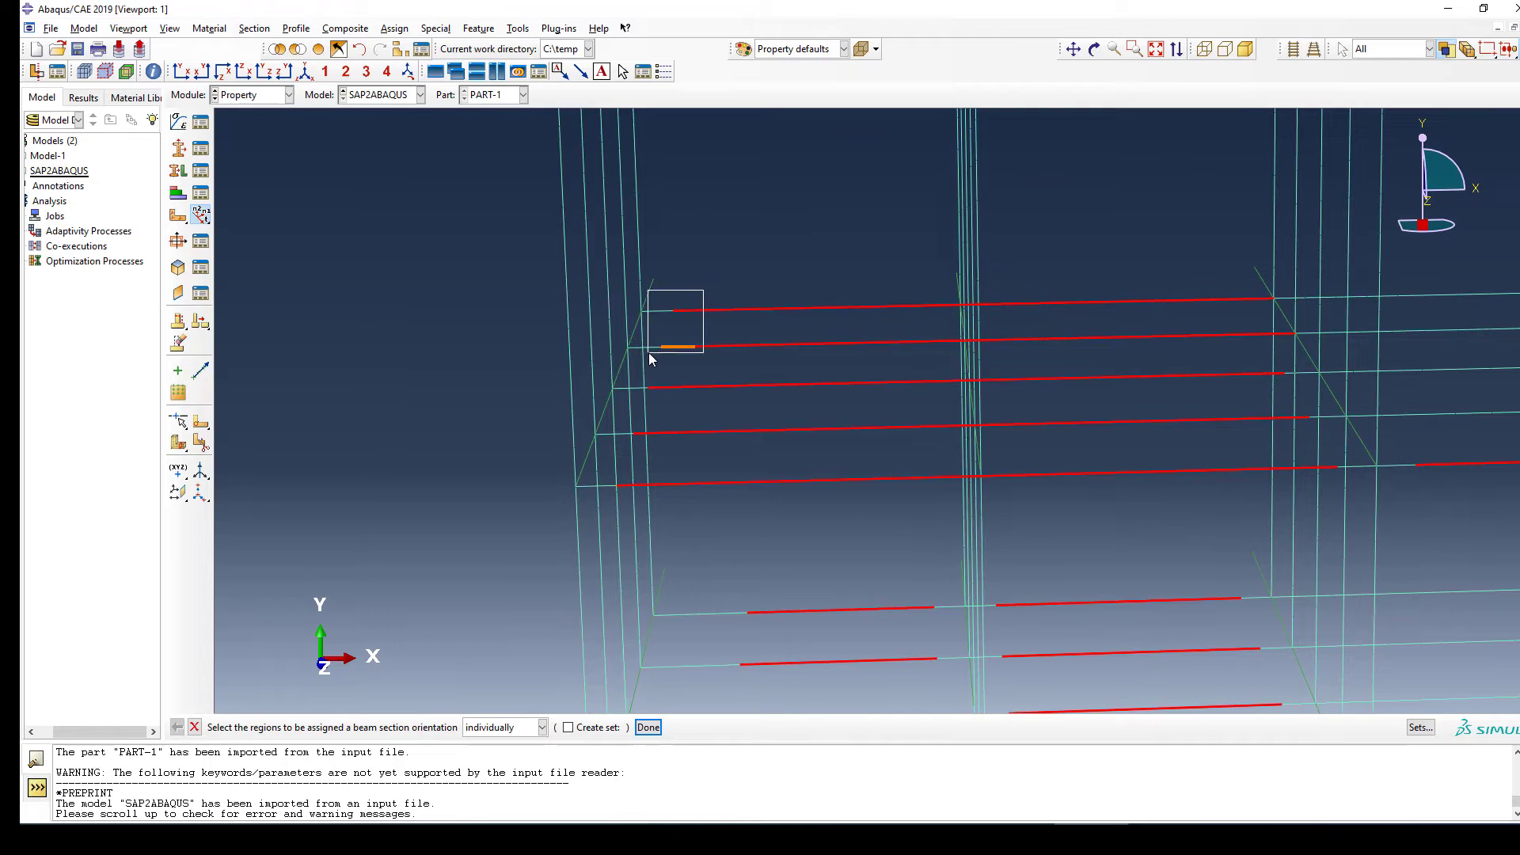
pyautogui.scroll(3, 662, 298)
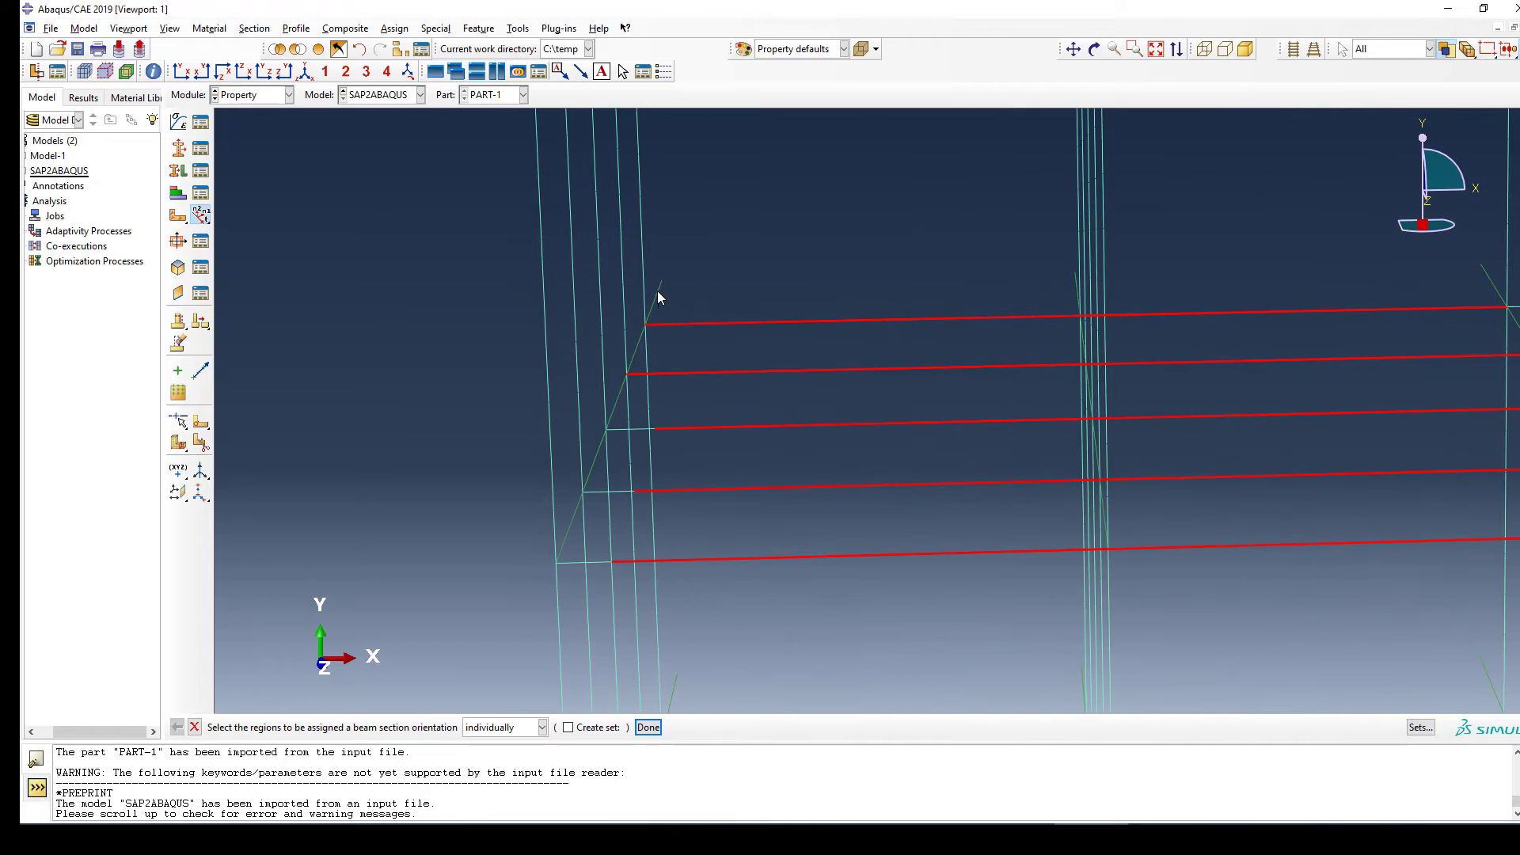
pyautogui.scroll(-5, 744, 273)
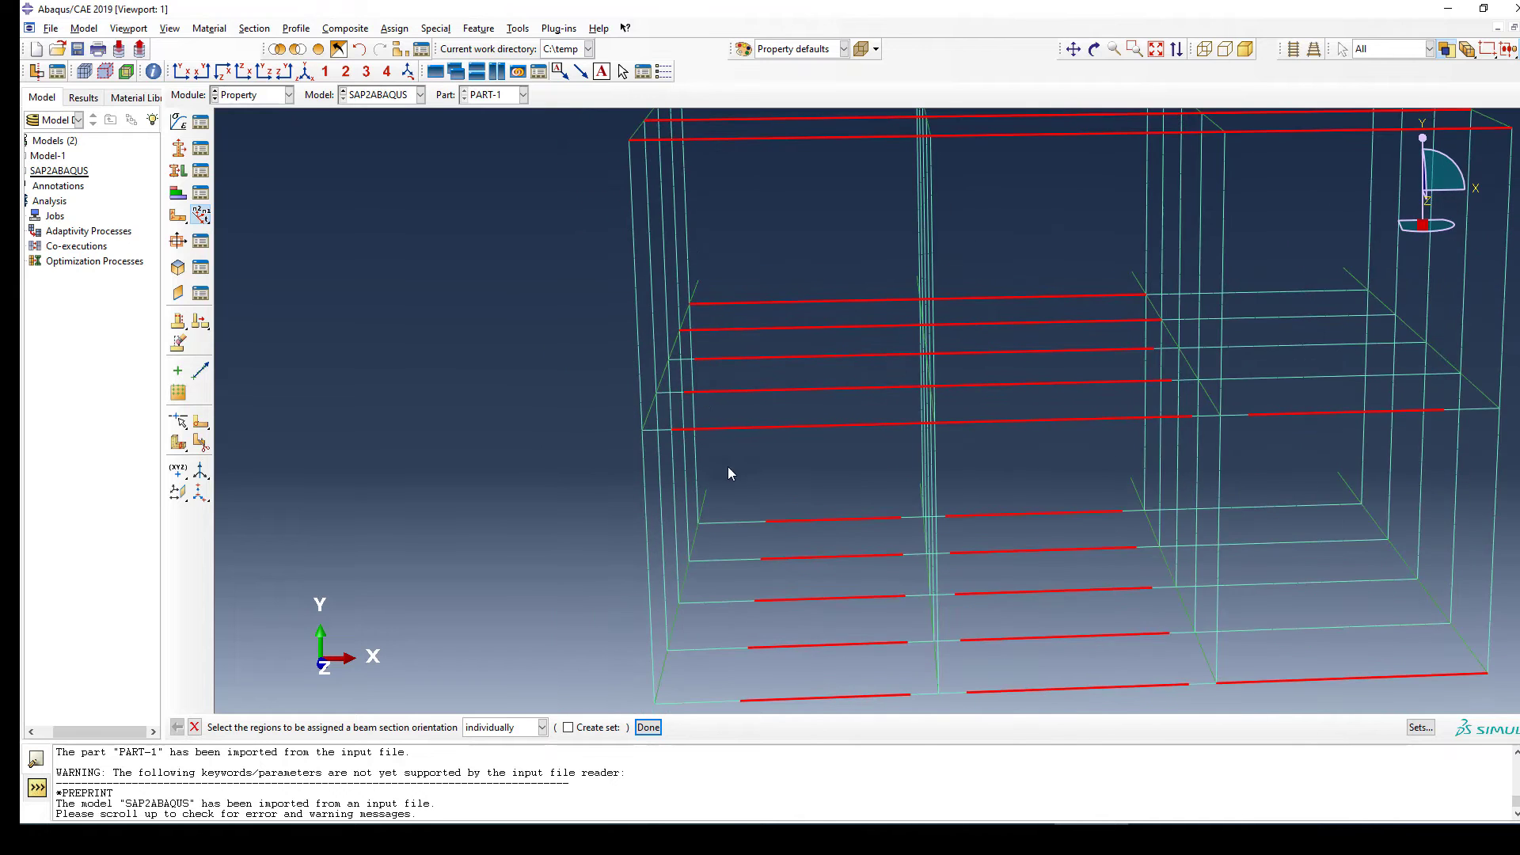
# Step: Add the lowest-Y frame's missing first-bay X-direction beam segments to the selection
pyautogui.scroll(1, 744, 459)
pyautogui.scroll(-3, 763, 444)
pyautogui.scroll(5, 762, 396)
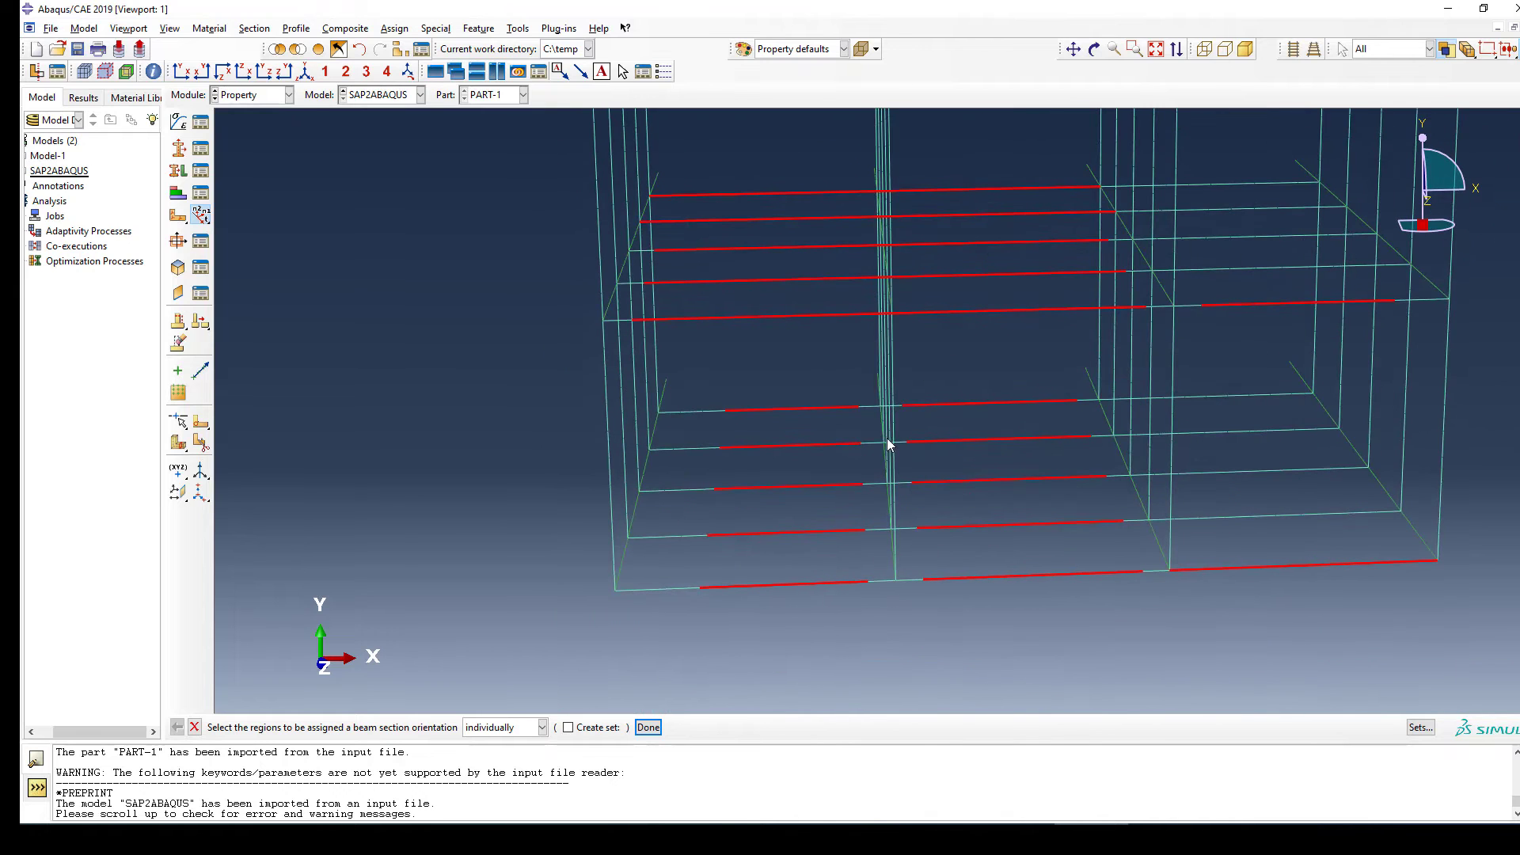
pyautogui.moveTo(845, 590); pyautogui.dragTo(713, 625)
pyautogui.moveTo(888, 561); pyautogui.dragTo(841, 602)
pyautogui.moveTo(763, 379); pyautogui.dragTo(666, 600)
pyautogui.moveTo(652, 544); pyautogui.dragTo(660, 536)
pyautogui.moveTo(687, 428); pyautogui.dragTo(649, 480)
pyautogui.moveTo(634, 599); pyautogui.dragTo(630, 602)
# Step: Add the lowest-Y frame's remaining X-direction beam segments up to the third column line to the selection
pyautogui.moveTo(975, 383); pyautogui.dragTo(908, 607)
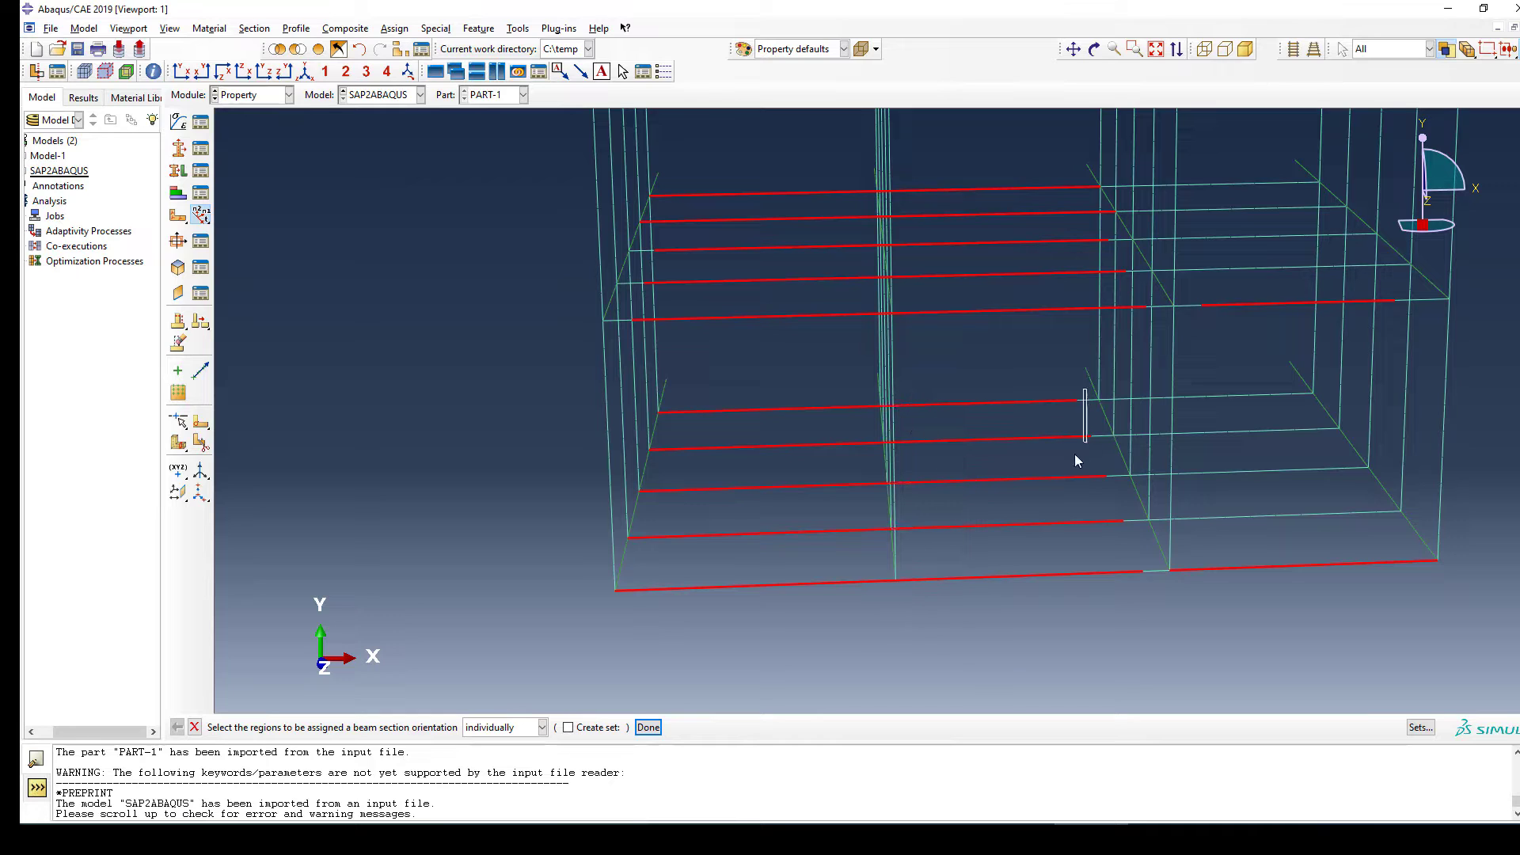
pyautogui.moveTo(1075, 455); pyautogui.dragTo(1068, 456)
pyautogui.moveTo(1154, 562); pyautogui.dragTo(1147, 592)
pyautogui.scroll(3, 1106, 576)
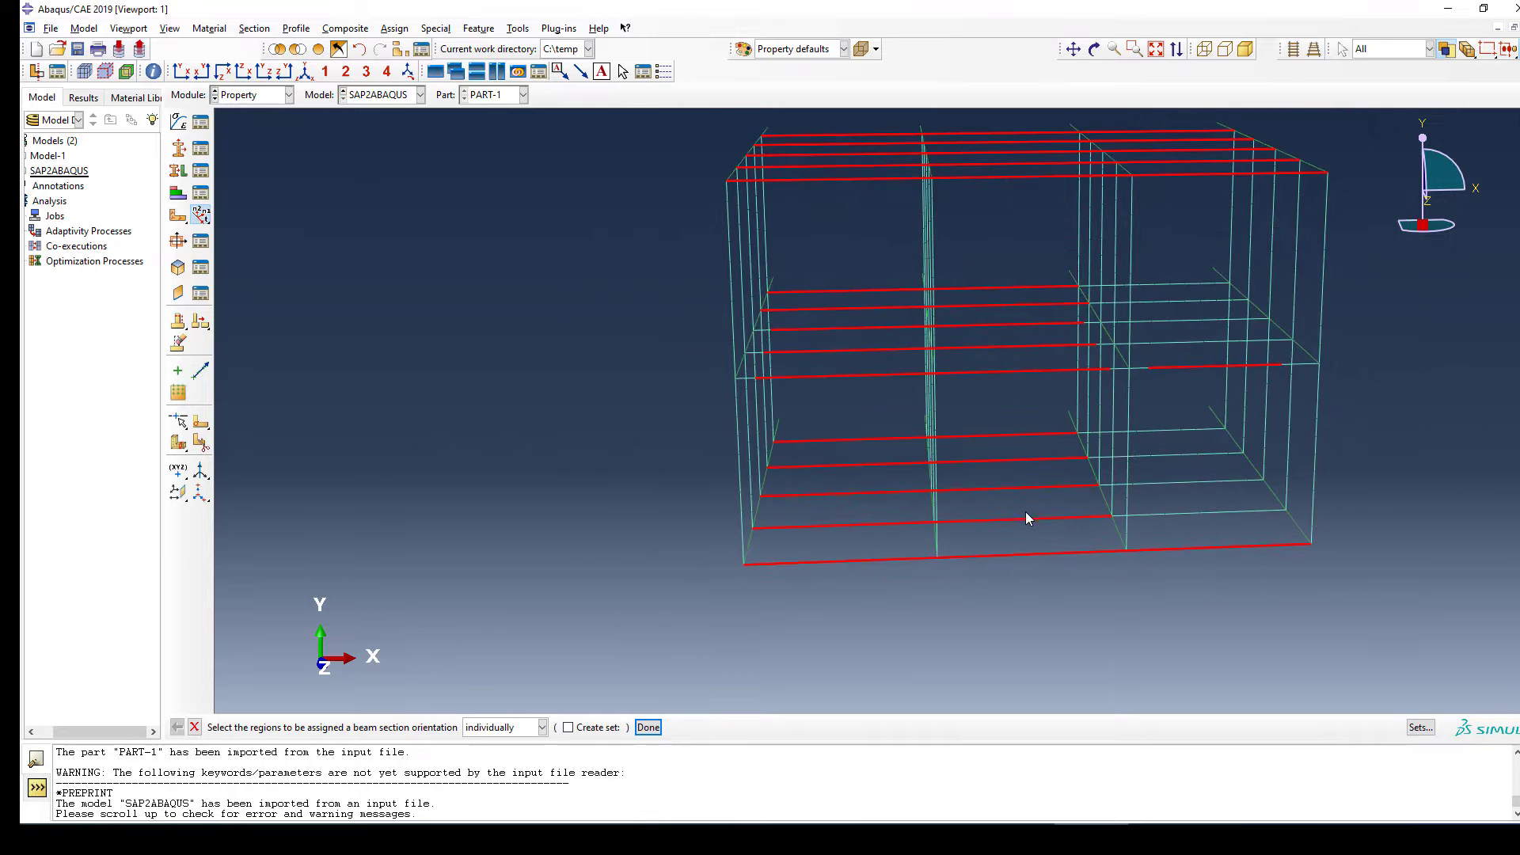
# Step: Add the remaining third-bay X-direction beam segments of the middle and lowest-Y frames to the selection
pyautogui.click(1094, 49)
pyautogui.moveTo(1068, 231); pyautogui.dragTo(1238, 435)
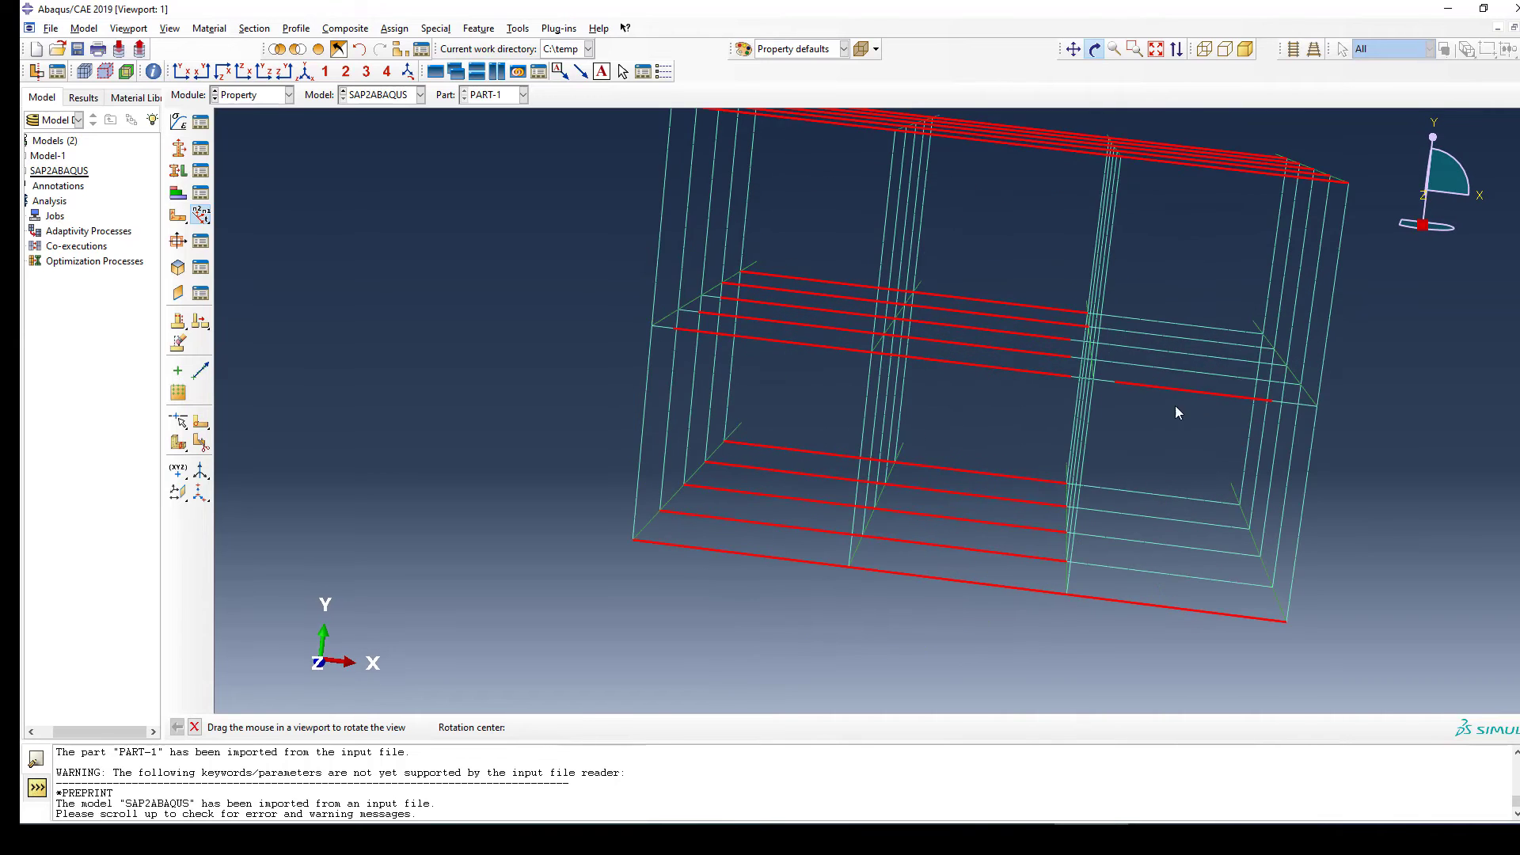
pyautogui.press('Escape')
pyautogui.scroll(-4, 1086, 355)
pyautogui.keyDown('shift'); pyautogui.moveTo(1073, 320); pyautogui.dragTo(1048, 389); pyautogui.keyUp('shift')
pyautogui.scroll(2, 1014, 385)
pyautogui.scroll(-2, 1219, 337)
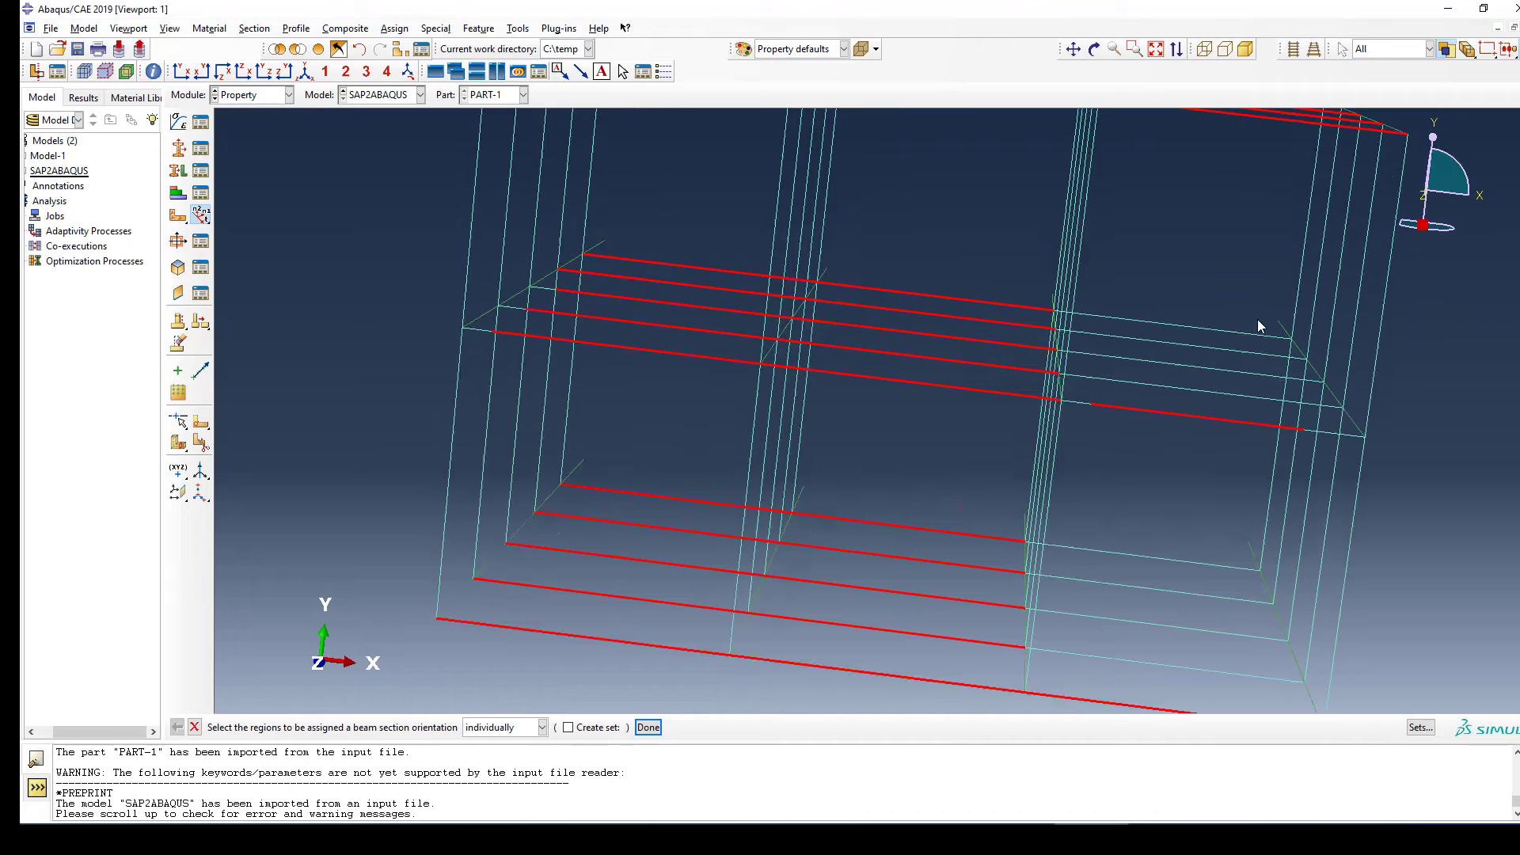
pyautogui.keyDown('shift'); pyautogui.moveTo(1222, 395); pyautogui.dragTo(1094, 419); pyautogui.keyUp('shift')
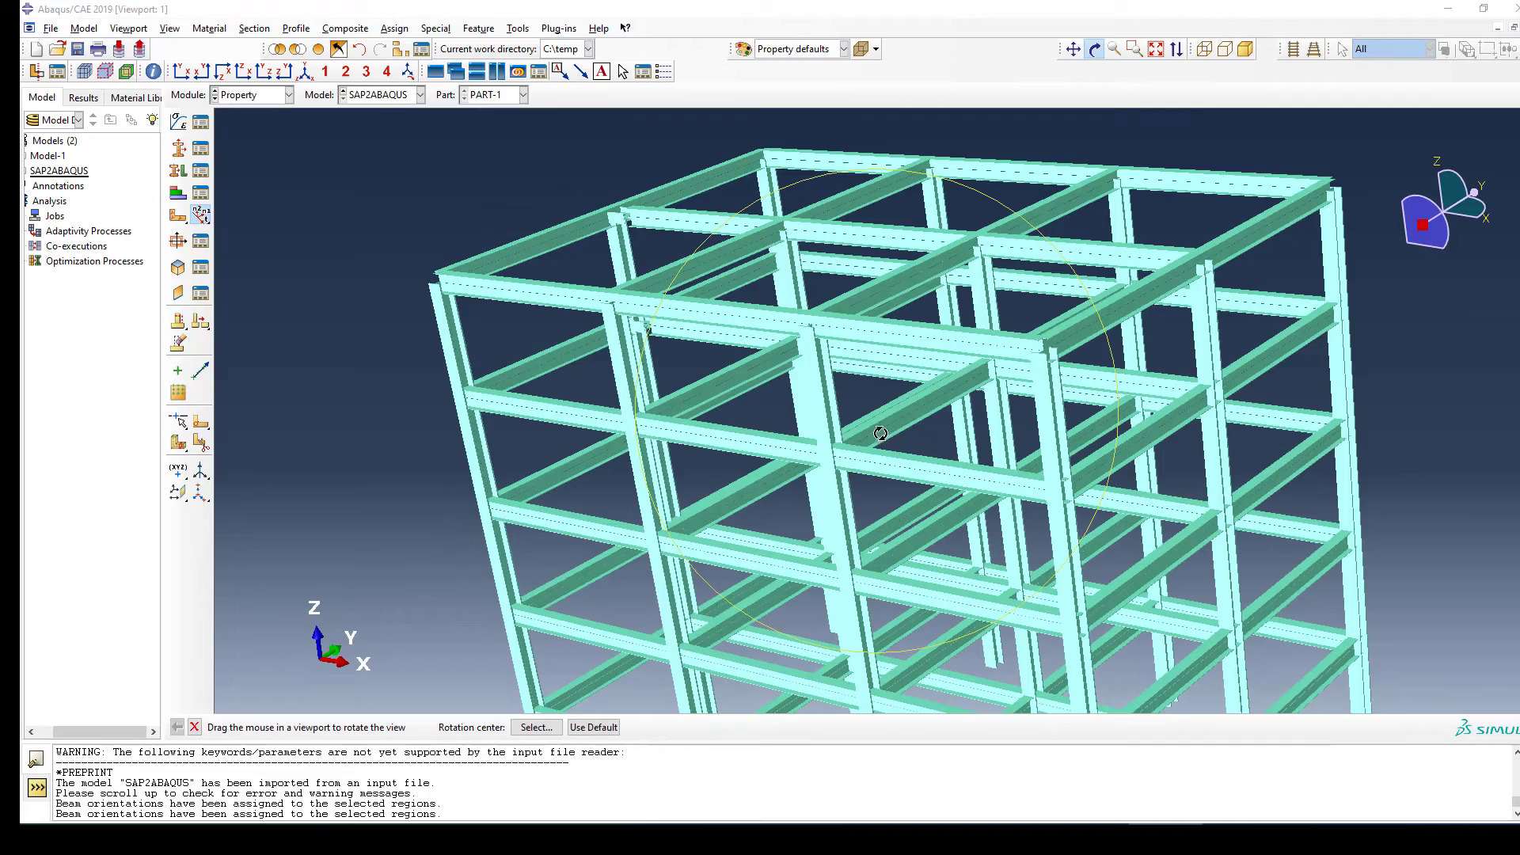
# Step: Select the middle frame's three misoriented X-direction beam end segments at the first column line on the uppermost storeys
pyautogui.moveTo(880, 433); pyautogui.dragTo(957, 475)
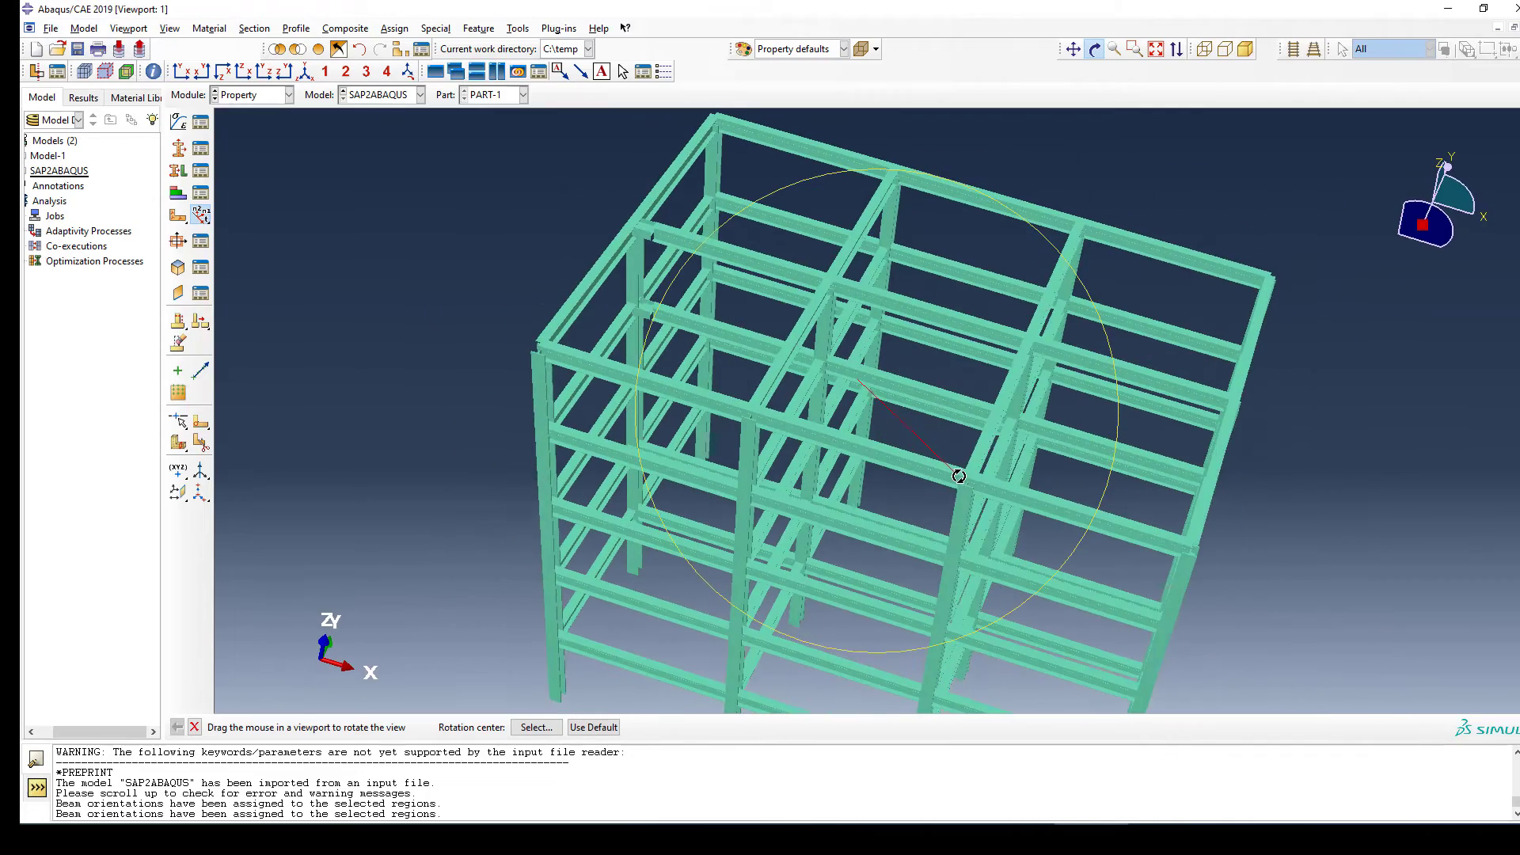
pyautogui.scroll(3, 781, 396)
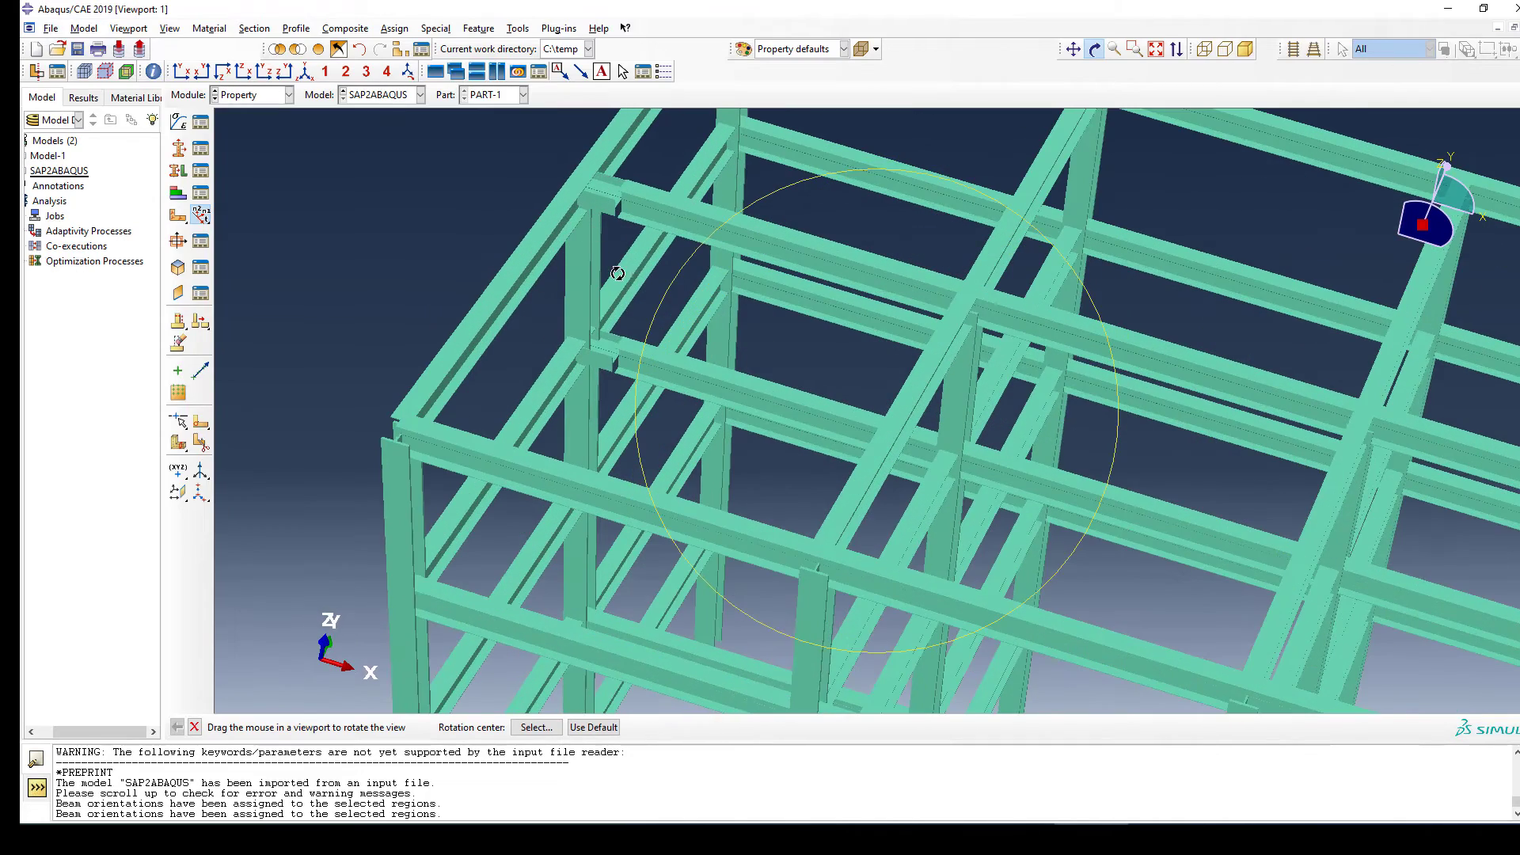
pyautogui.moveTo(617, 273); pyautogui.dragTo(742, 469)
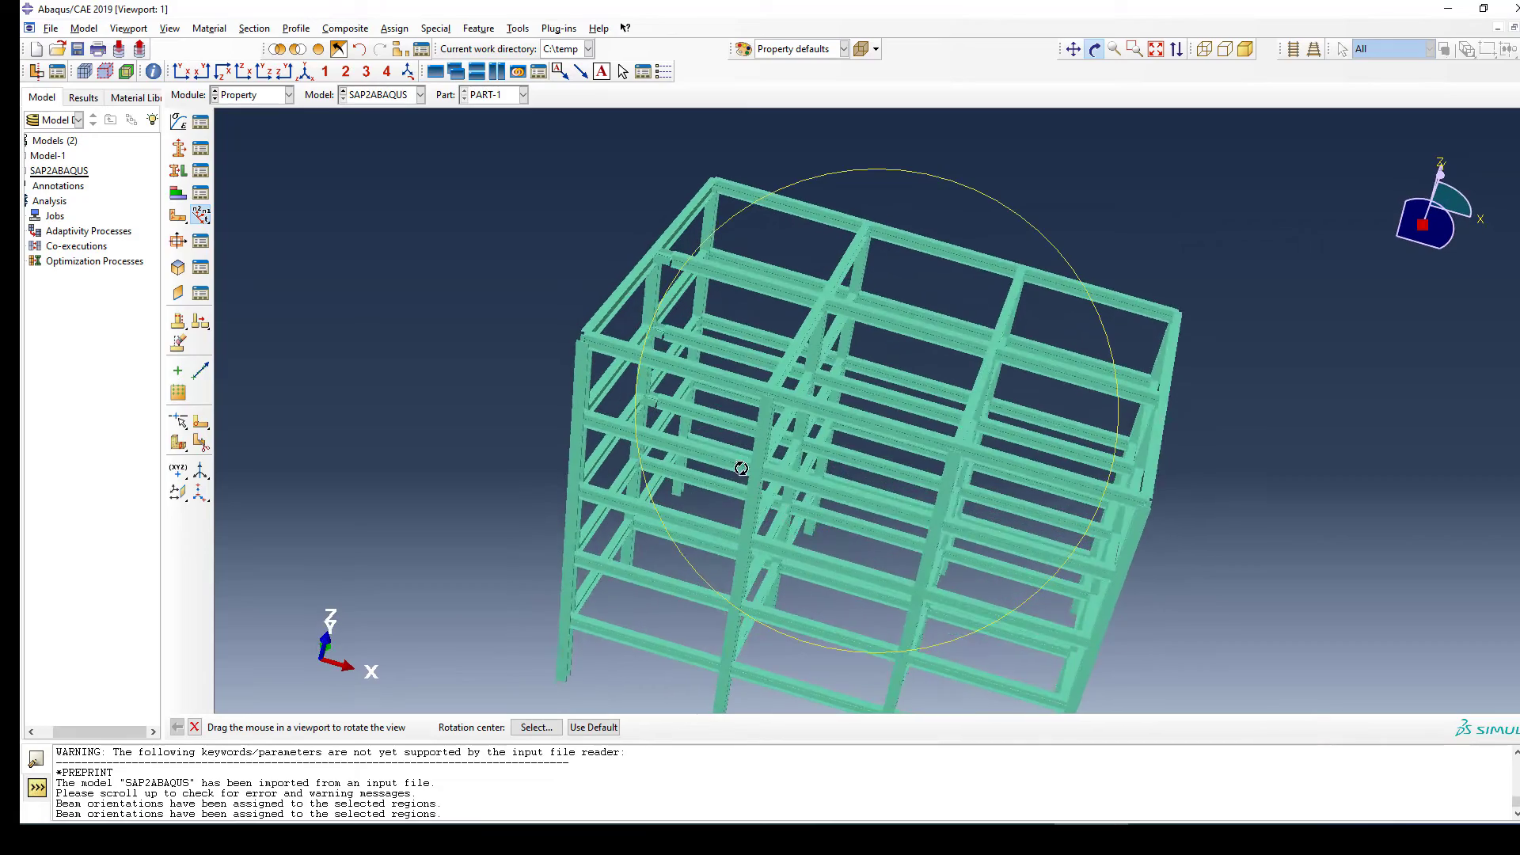
pyautogui.scroll(-5, 650, 311)
pyautogui.moveTo(784, 363); pyautogui.dragTo(831, 509)
pyautogui.press('Escape')
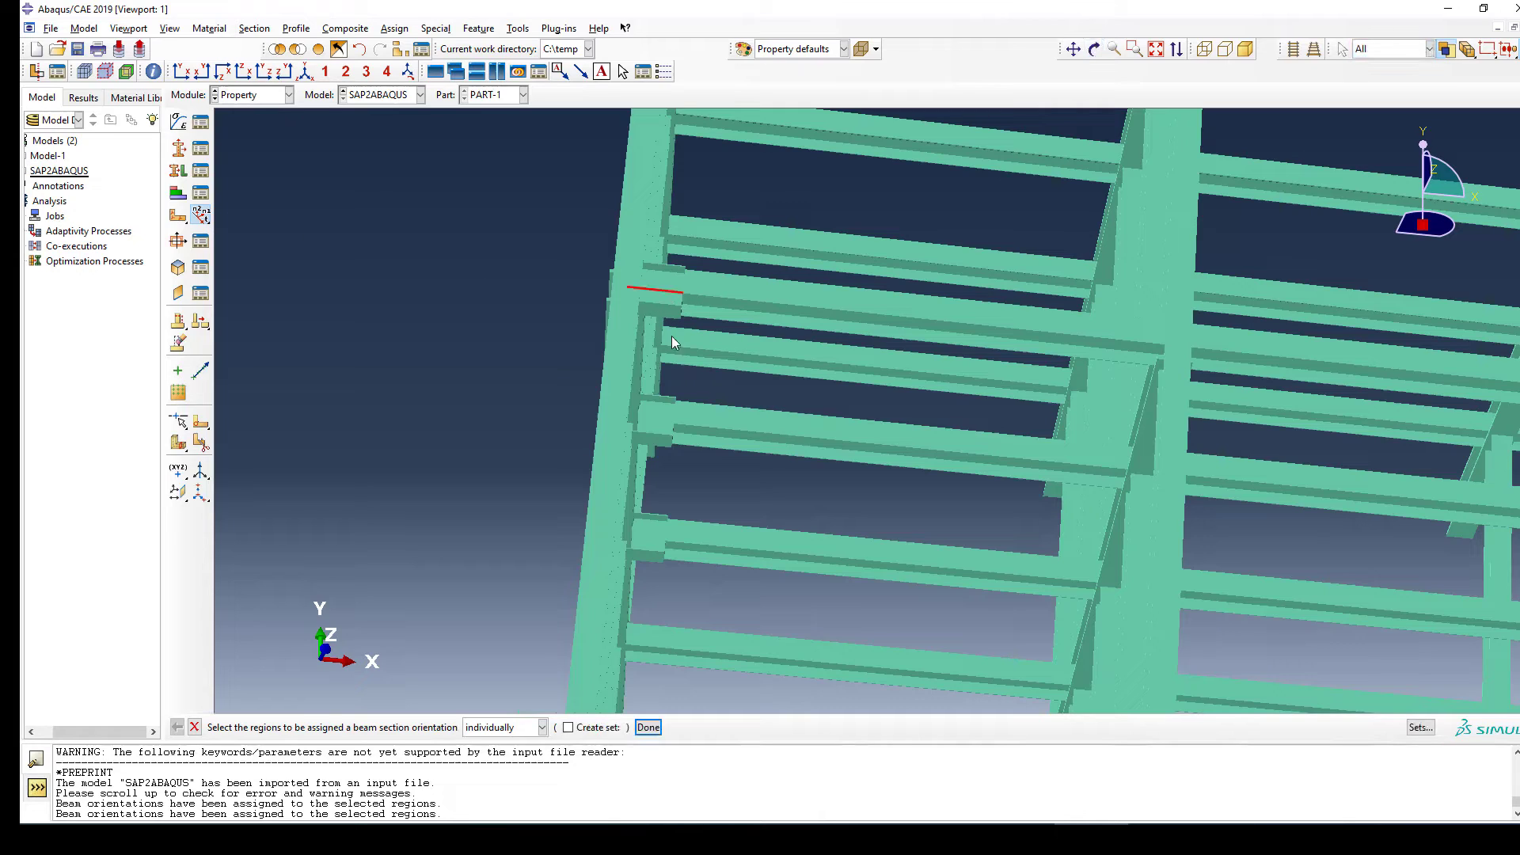
pyautogui.keyDown('shift'); pyautogui.click(653, 534); pyautogui.keyUp('shift')
pyautogui.scroll(-5, 668, 533)
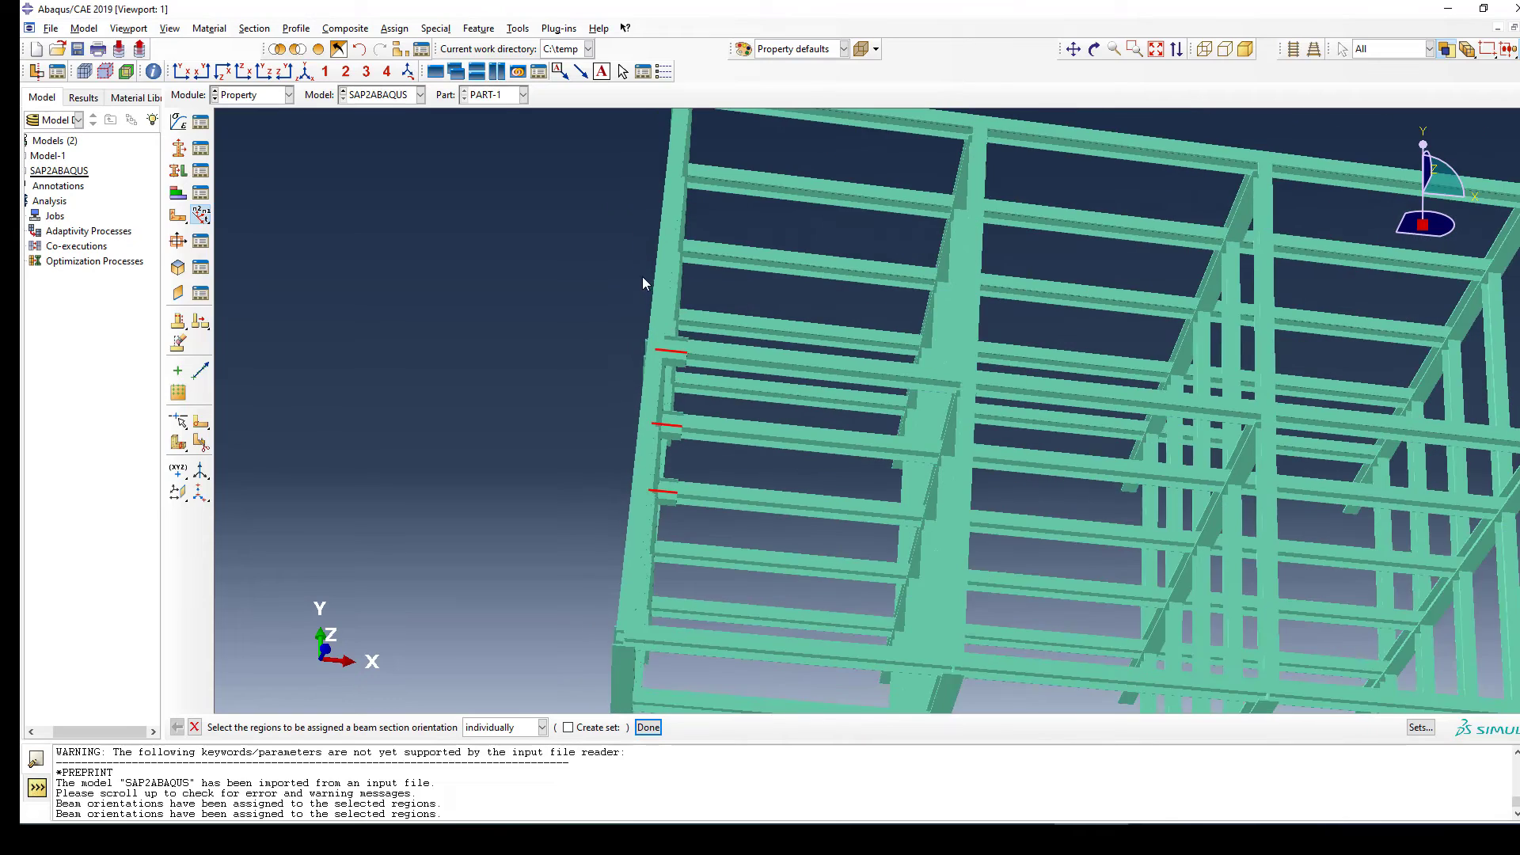
# Step: Assign a beam section orientation with n1 direction 0,1,0 to the selected beam end segments
pyautogui.scroll(-3, 645, 283)
pyautogui.click(1094, 49)
pyautogui.moveTo(953, 439); pyautogui.dragTo(918, 463)
pyautogui.middleClick(451, 399)
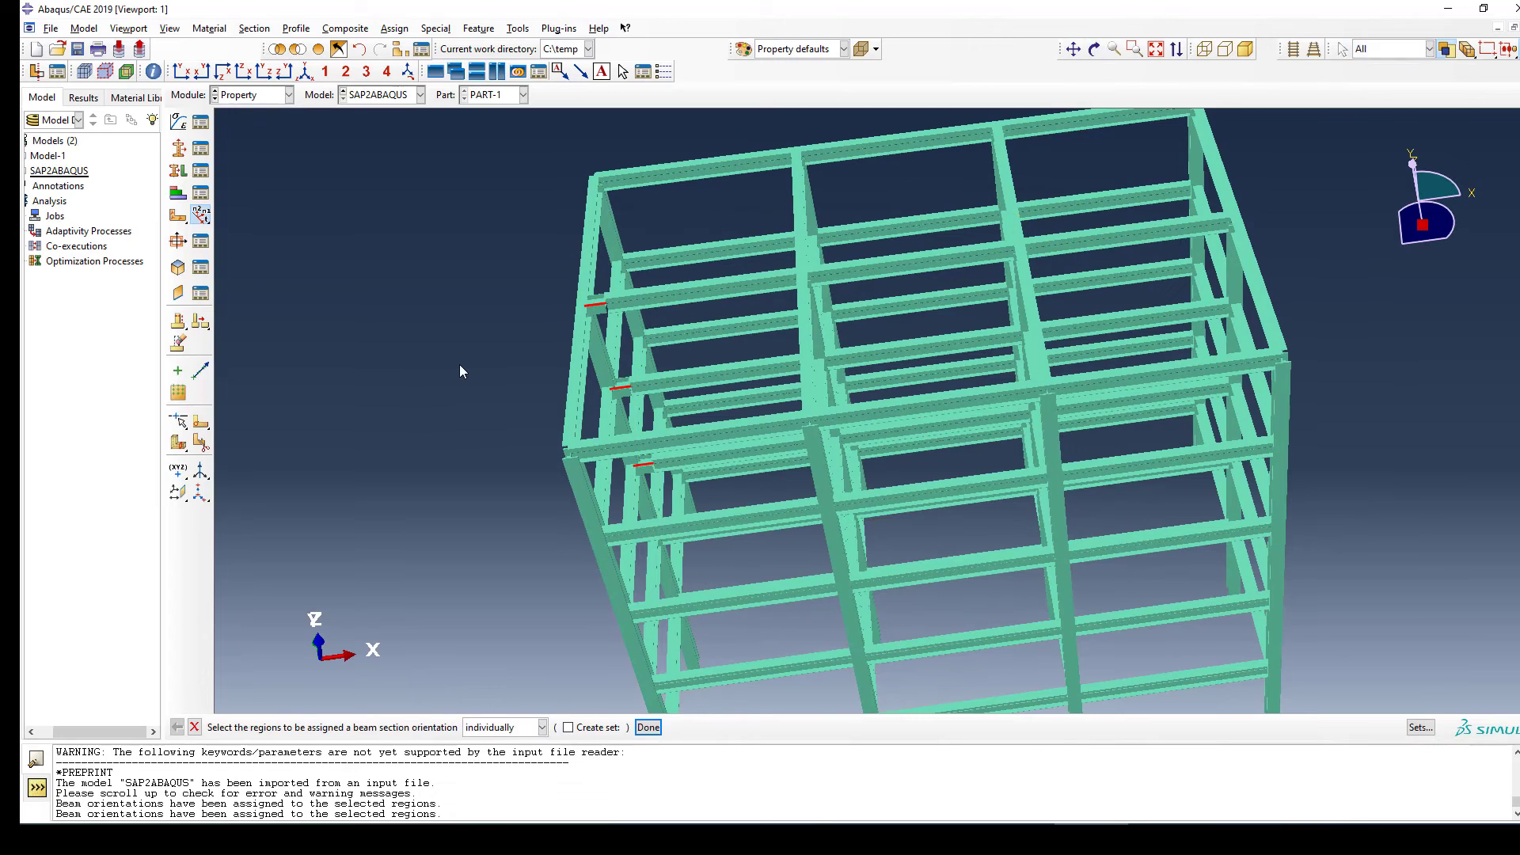
pyautogui.middleClick(460, 366)
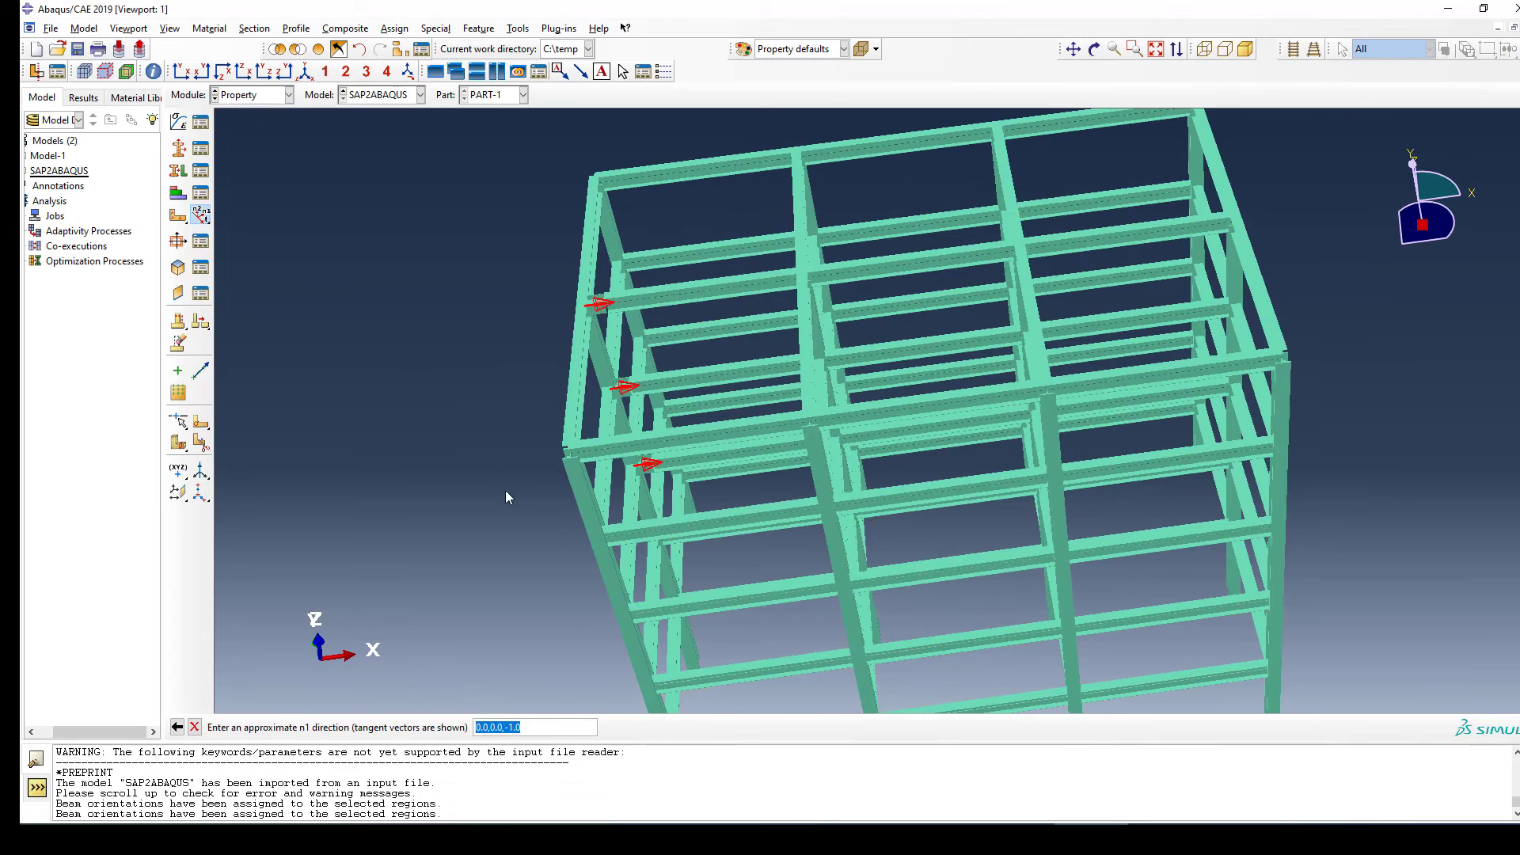
pyautogui.write('0,1,0')
pyautogui.press('Return')
pyautogui.middleClick(478, 438)
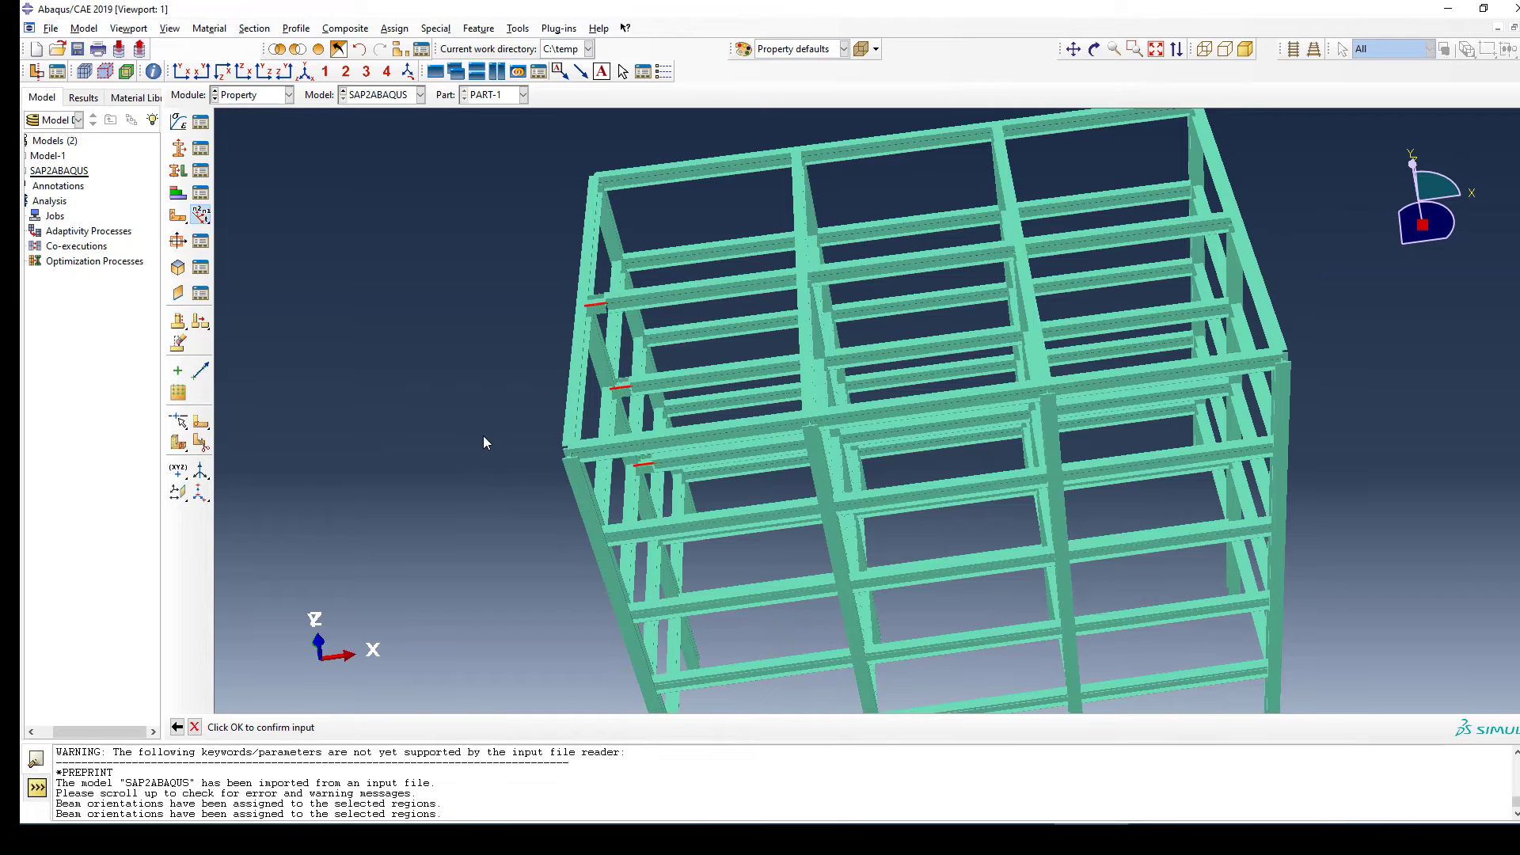
# Step: Examine the rendered frame up close and from the other side to check its beam section orientations
pyautogui.scroll(4, 607, 395)
pyautogui.scroll(-3, 629, 379)
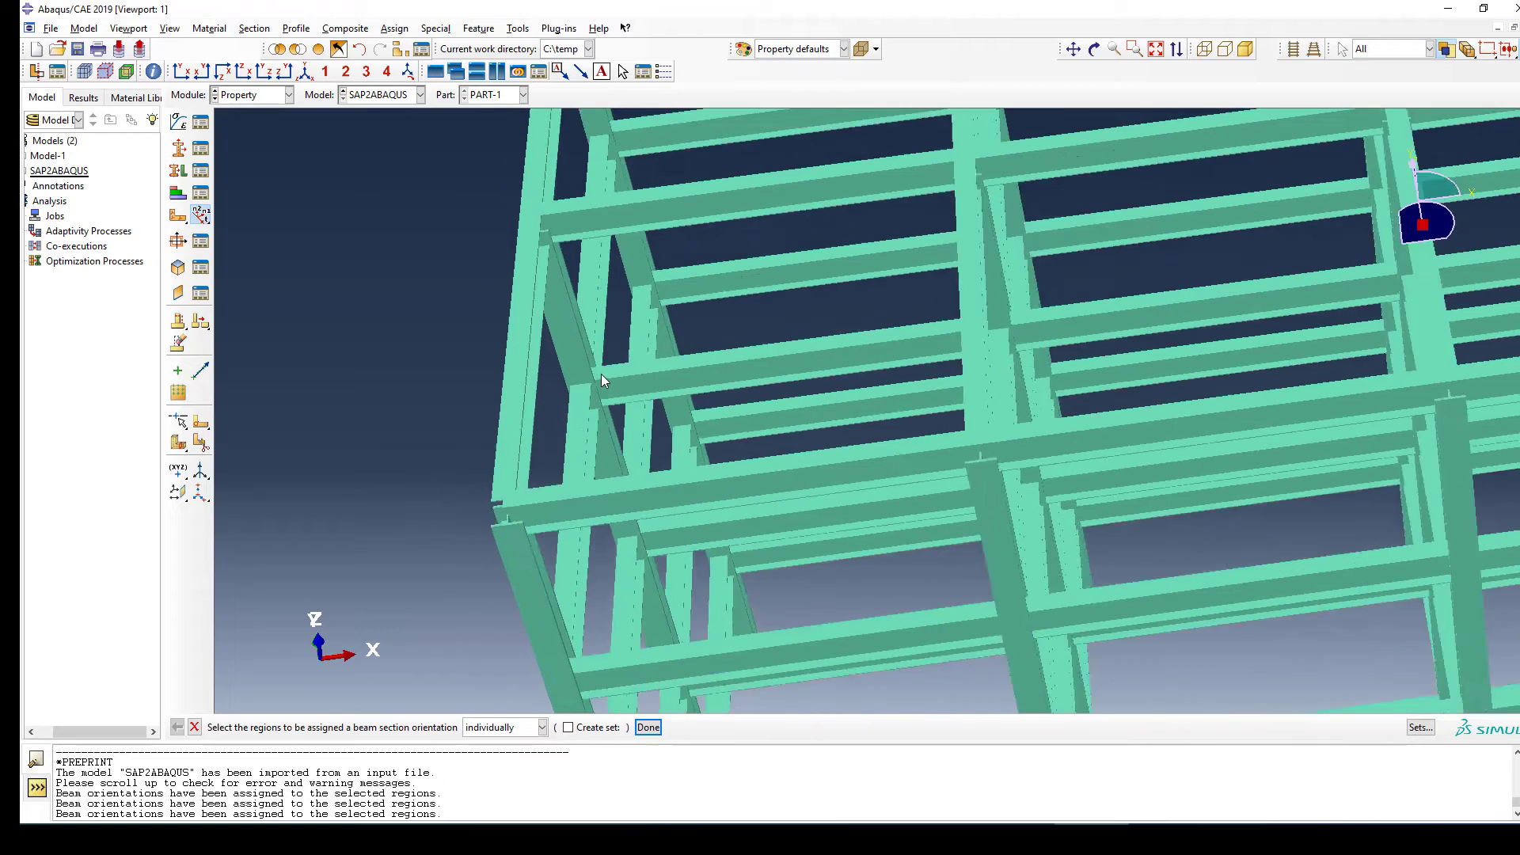
pyautogui.scroll(-3, 611, 357)
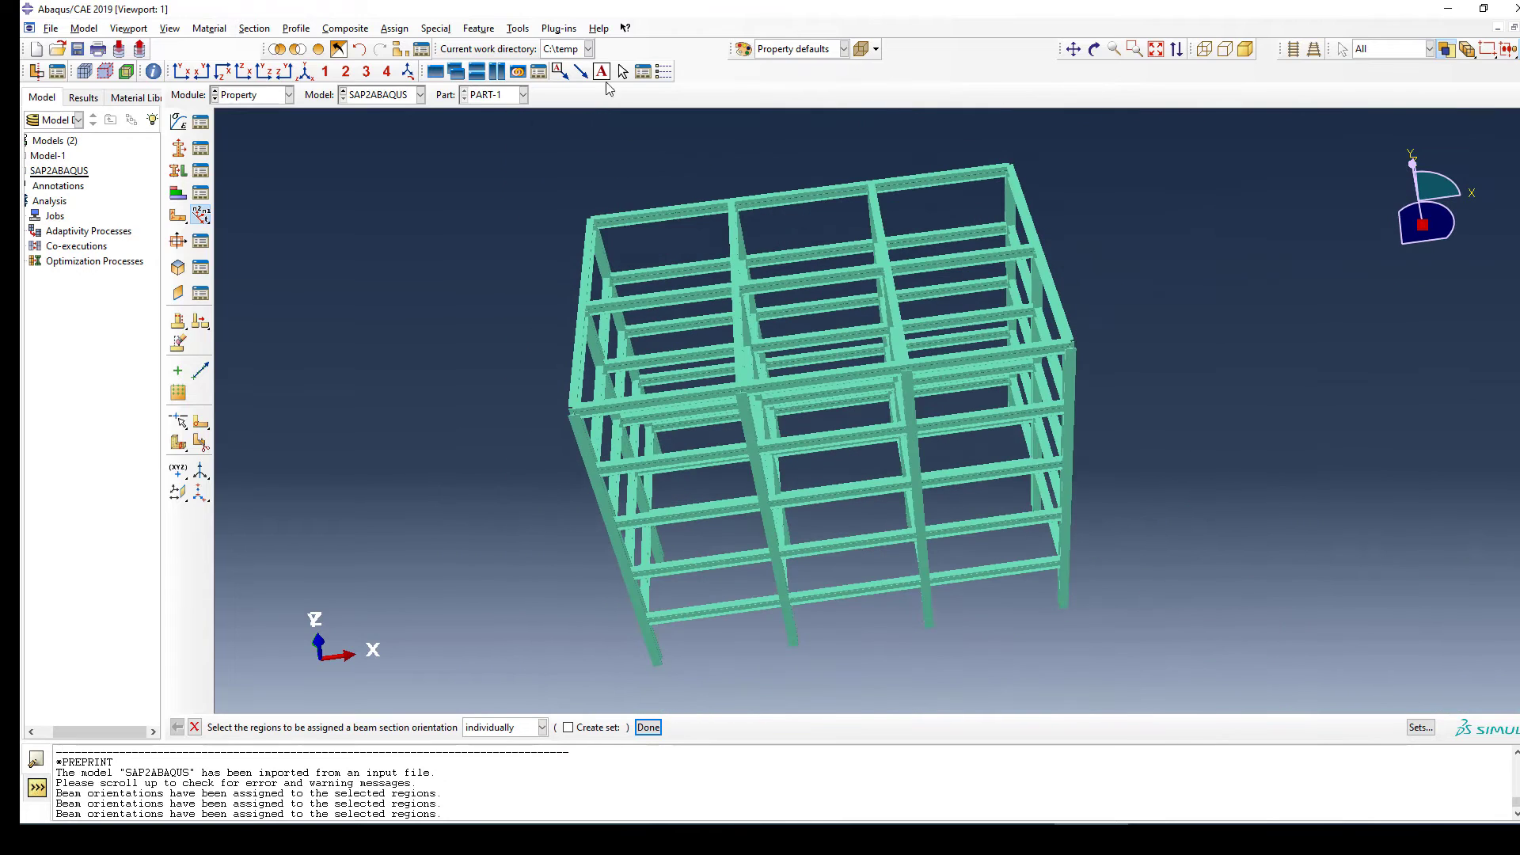
pyautogui.click(1094, 49)
pyautogui.moveTo(834, 399); pyautogui.dragTo(488, 335)
pyautogui.press('Escape')
# Step: In the Step module, turn on Nlgeom for Step-1 and set automatic stabilization to a specified dissipated energy fraction without adaptive stabilization
pyautogui.click(255, 97)
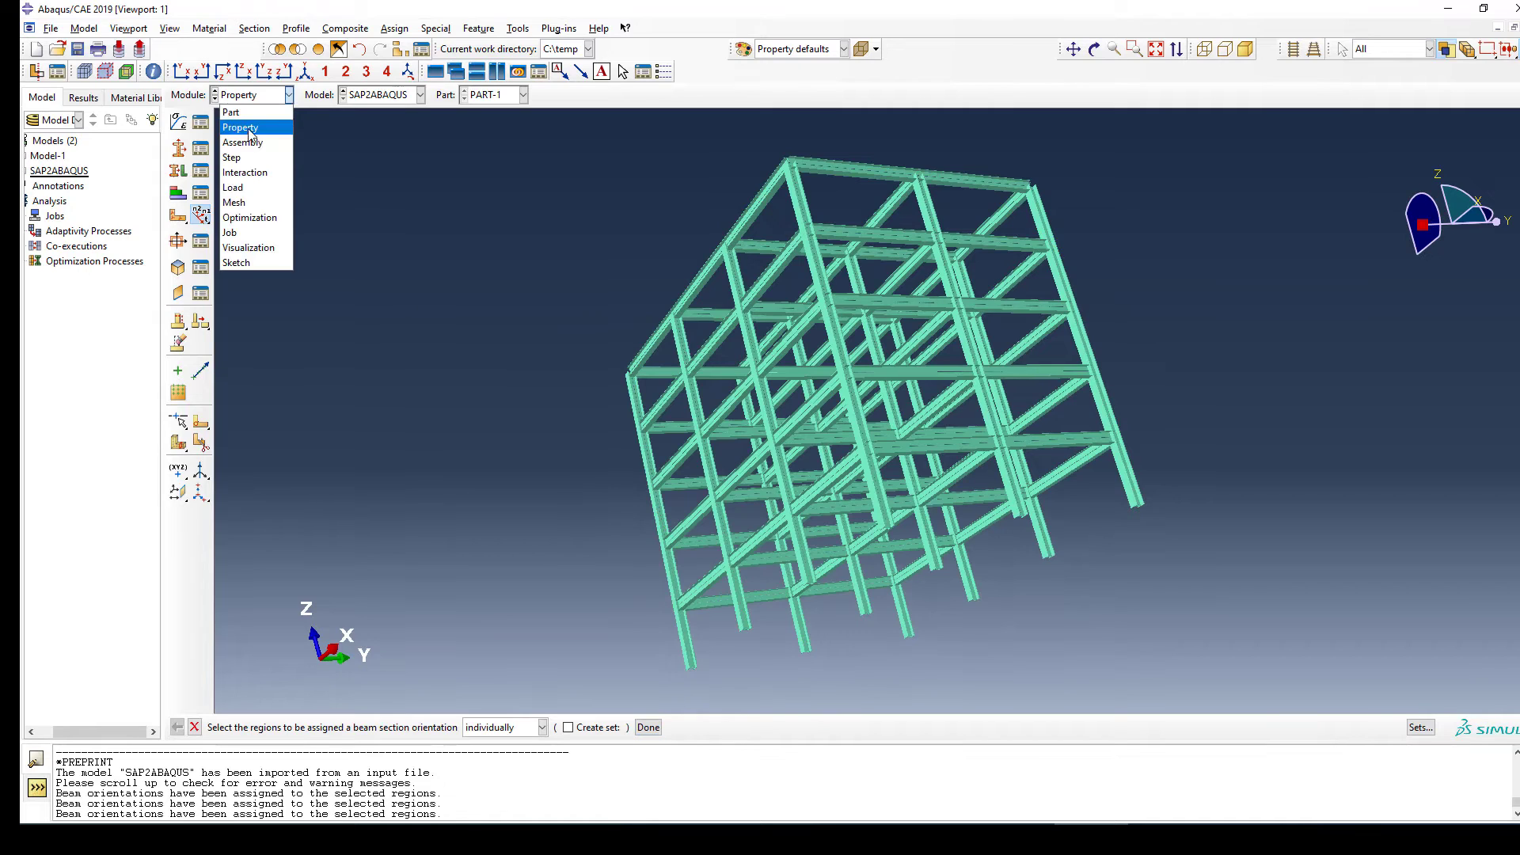
pyautogui.click(249, 158)
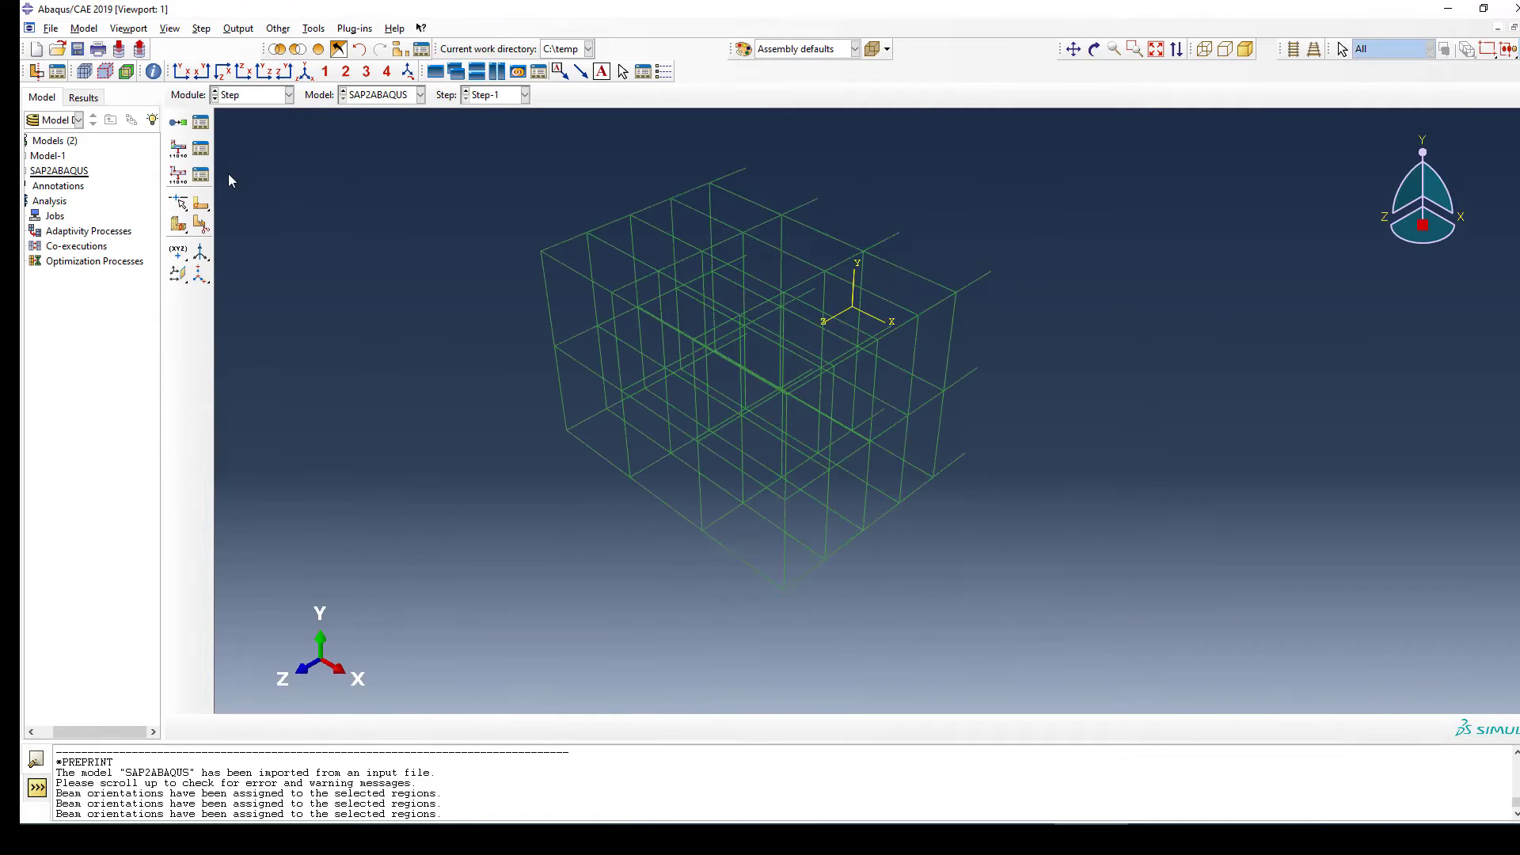
pyautogui.click(200, 122)
pyautogui.moveTo(540, 440); pyautogui.dragTo(411, 321)
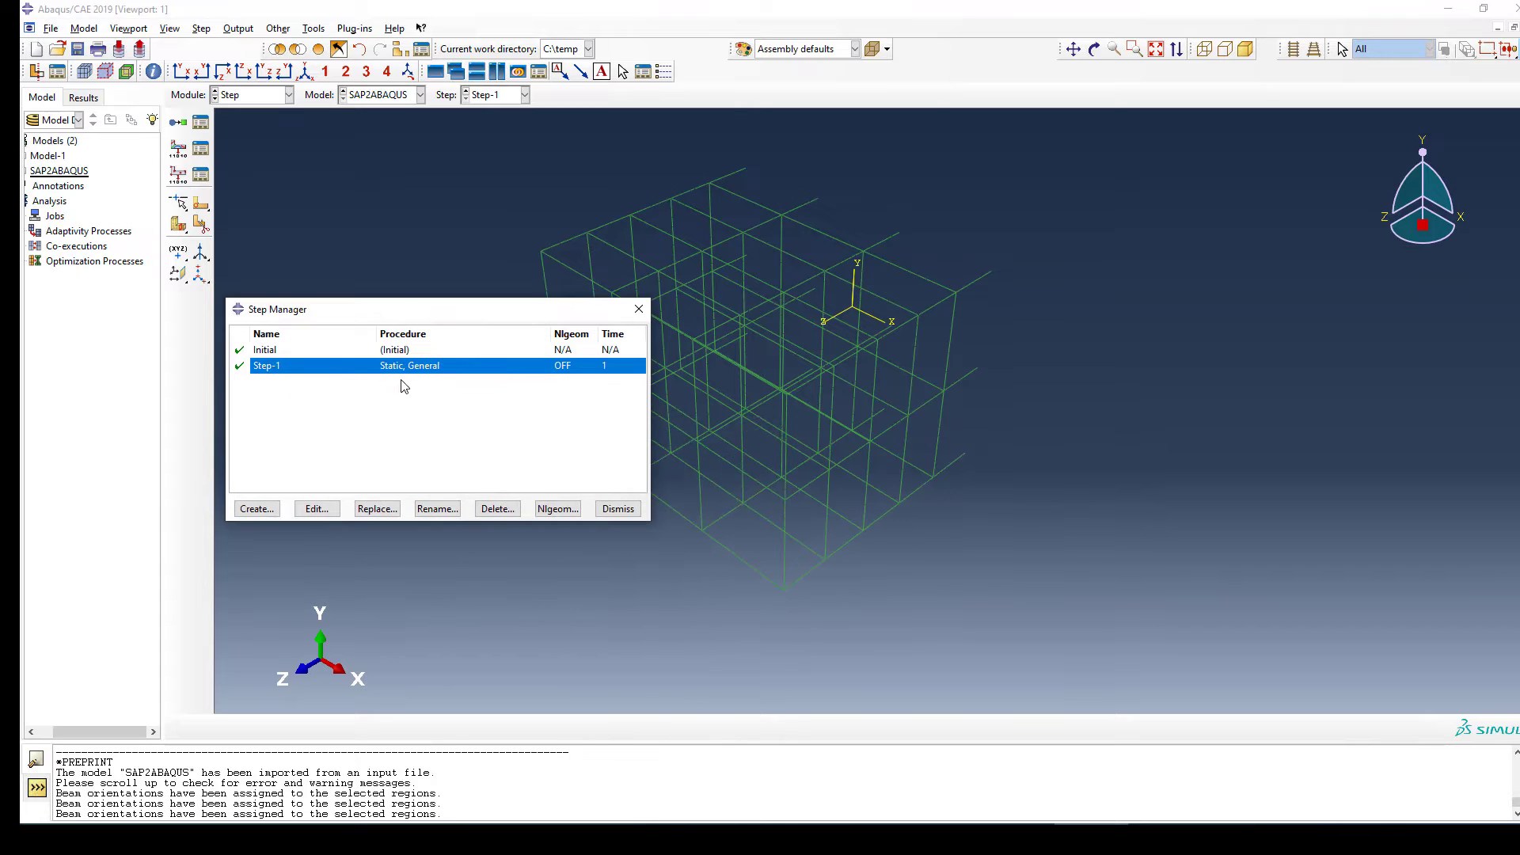
pyautogui.click(317, 509)
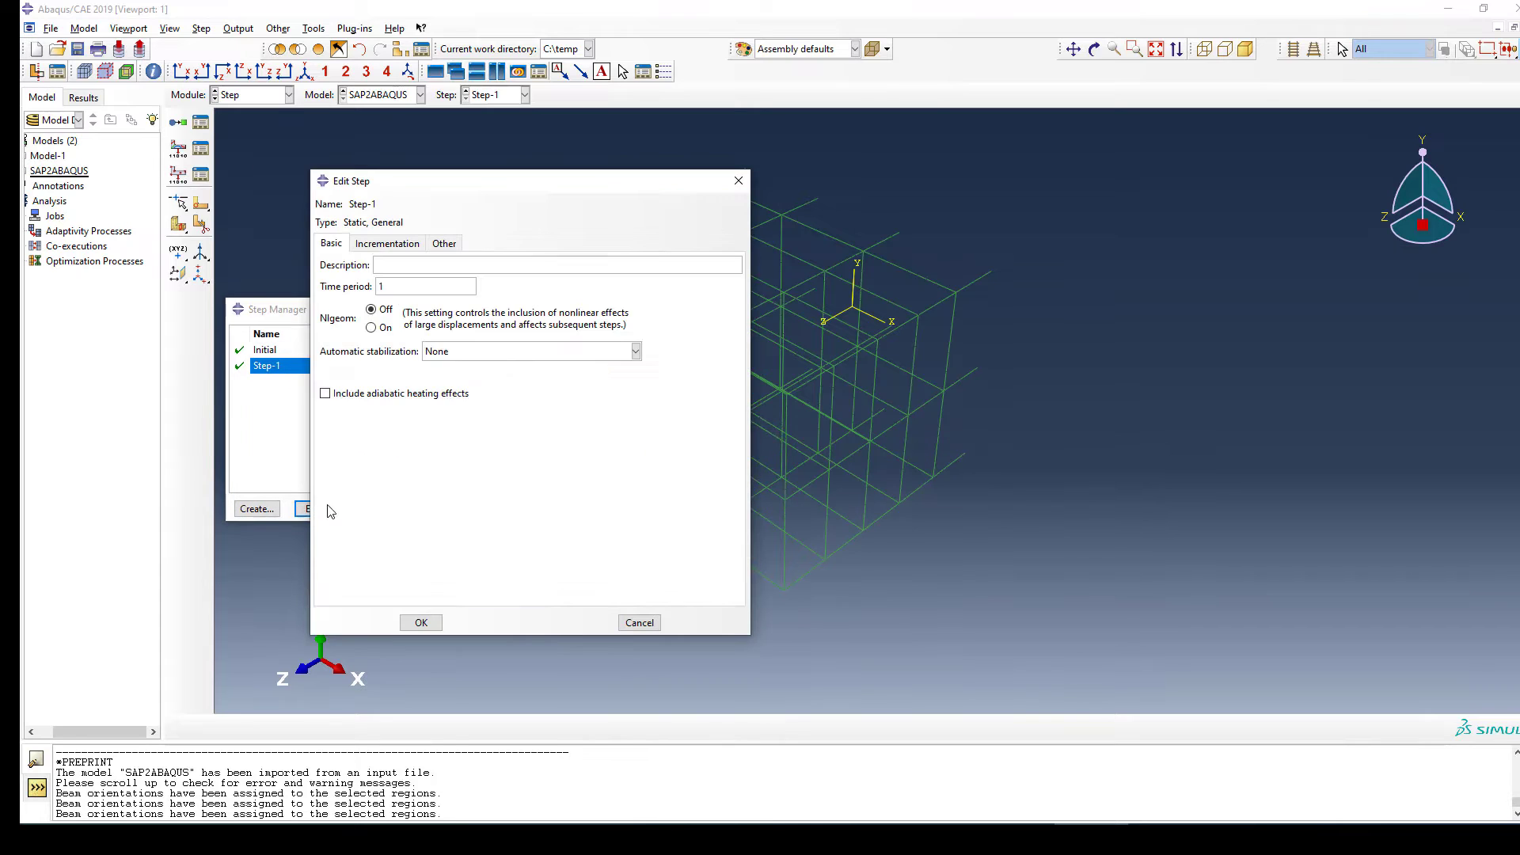
pyautogui.click(372, 327)
pyautogui.click(471, 352)
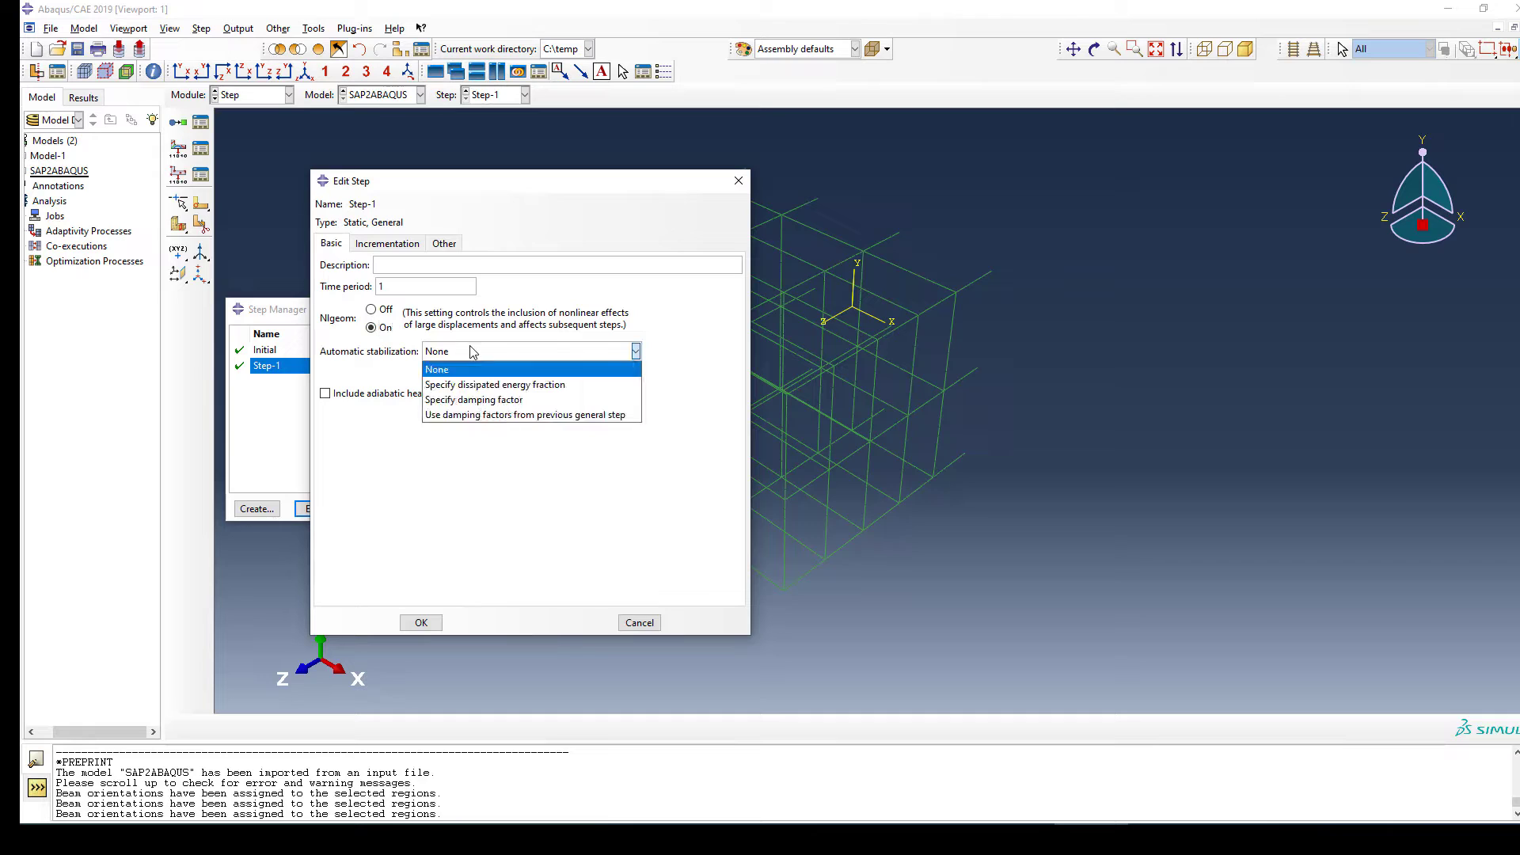
pyautogui.click(476, 384)
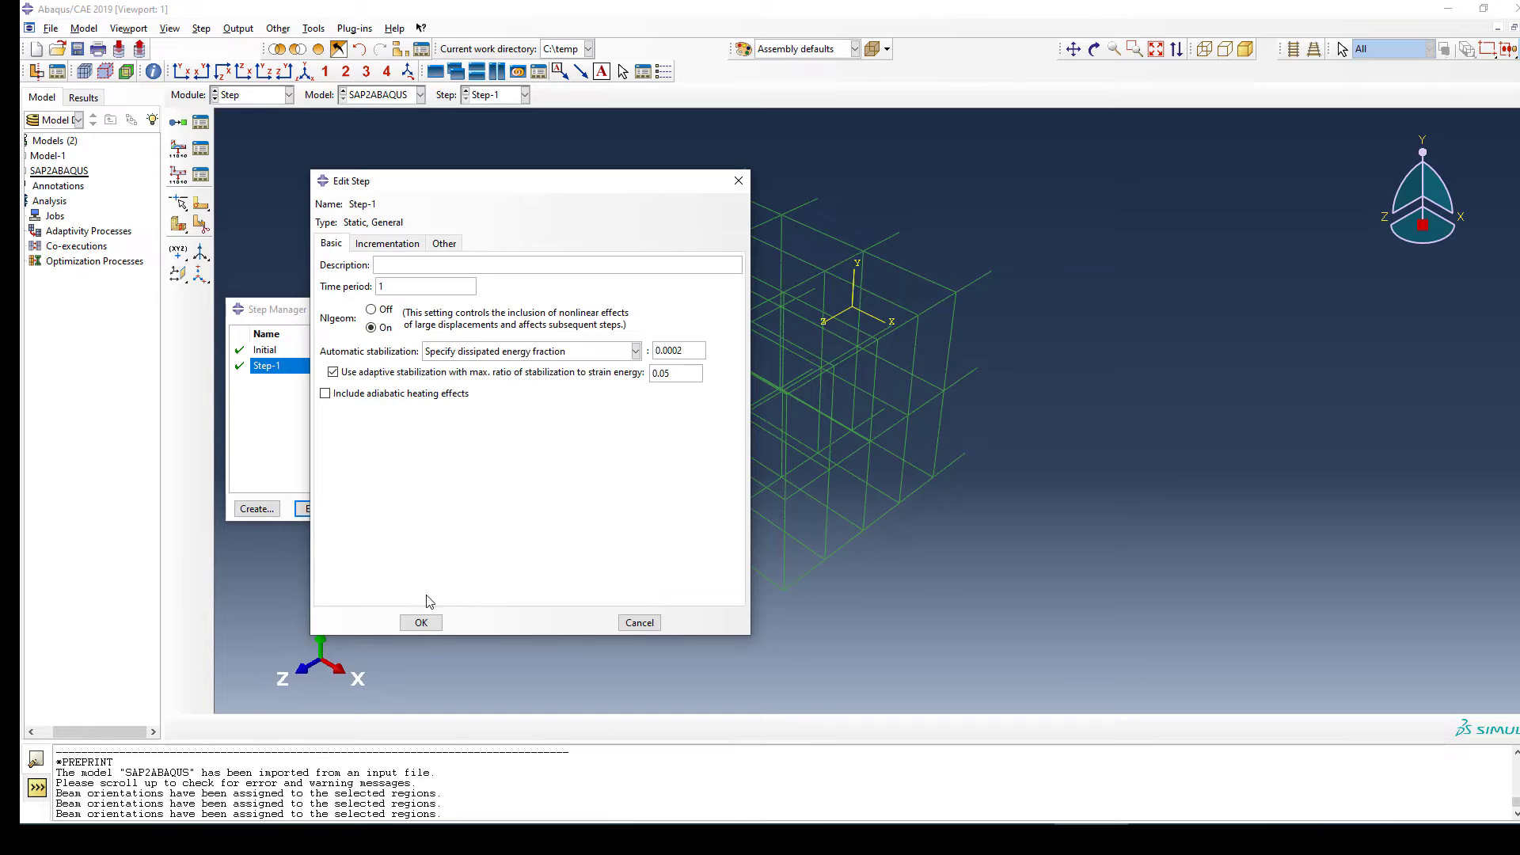
pyautogui.click(332, 373)
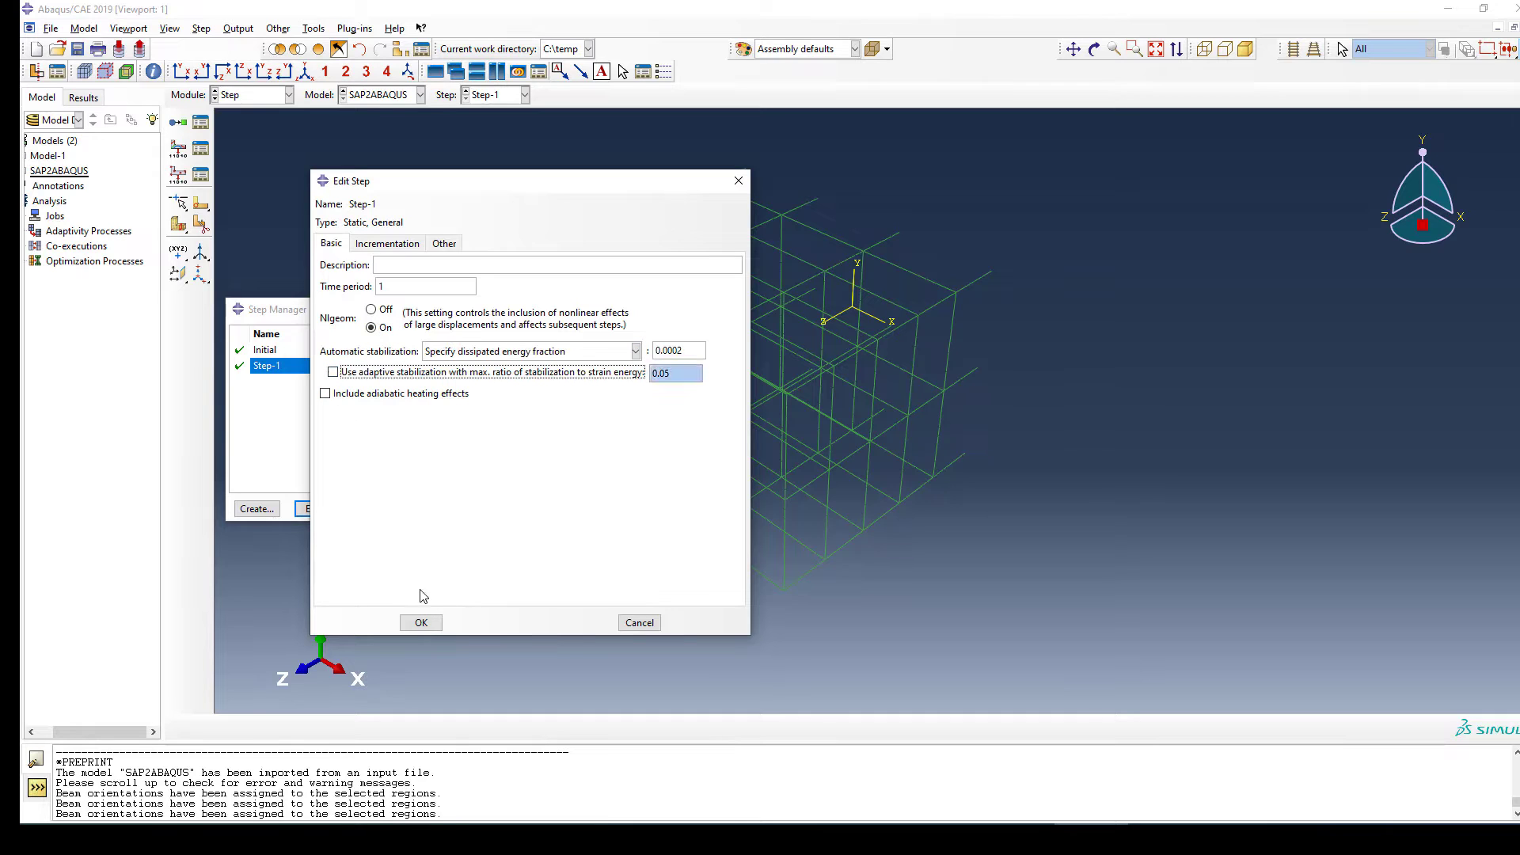
# Step: Set Step-1's initial increment size to 0.1, maximum increment size to 0.2 and maximum number of increments to 1000
pyautogui.click(377, 243)
pyautogui.moveTo(423, 321); pyautogui.dragTo(378, 319)
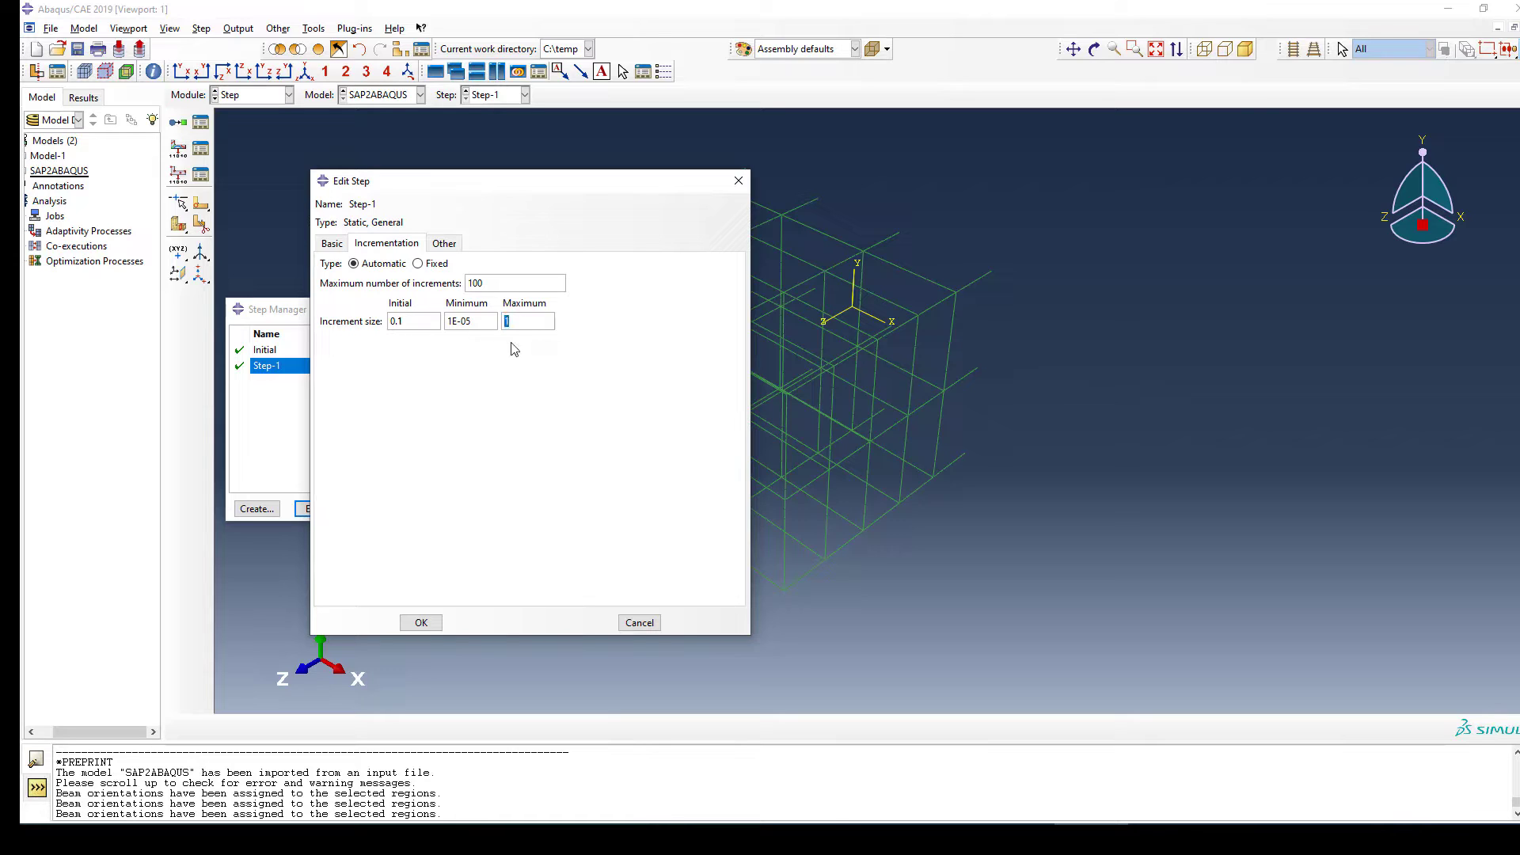
pyautogui.write('0.2')
pyautogui.click(497, 285)
pyautogui.write('0')
pyautogui.click(421, 623)
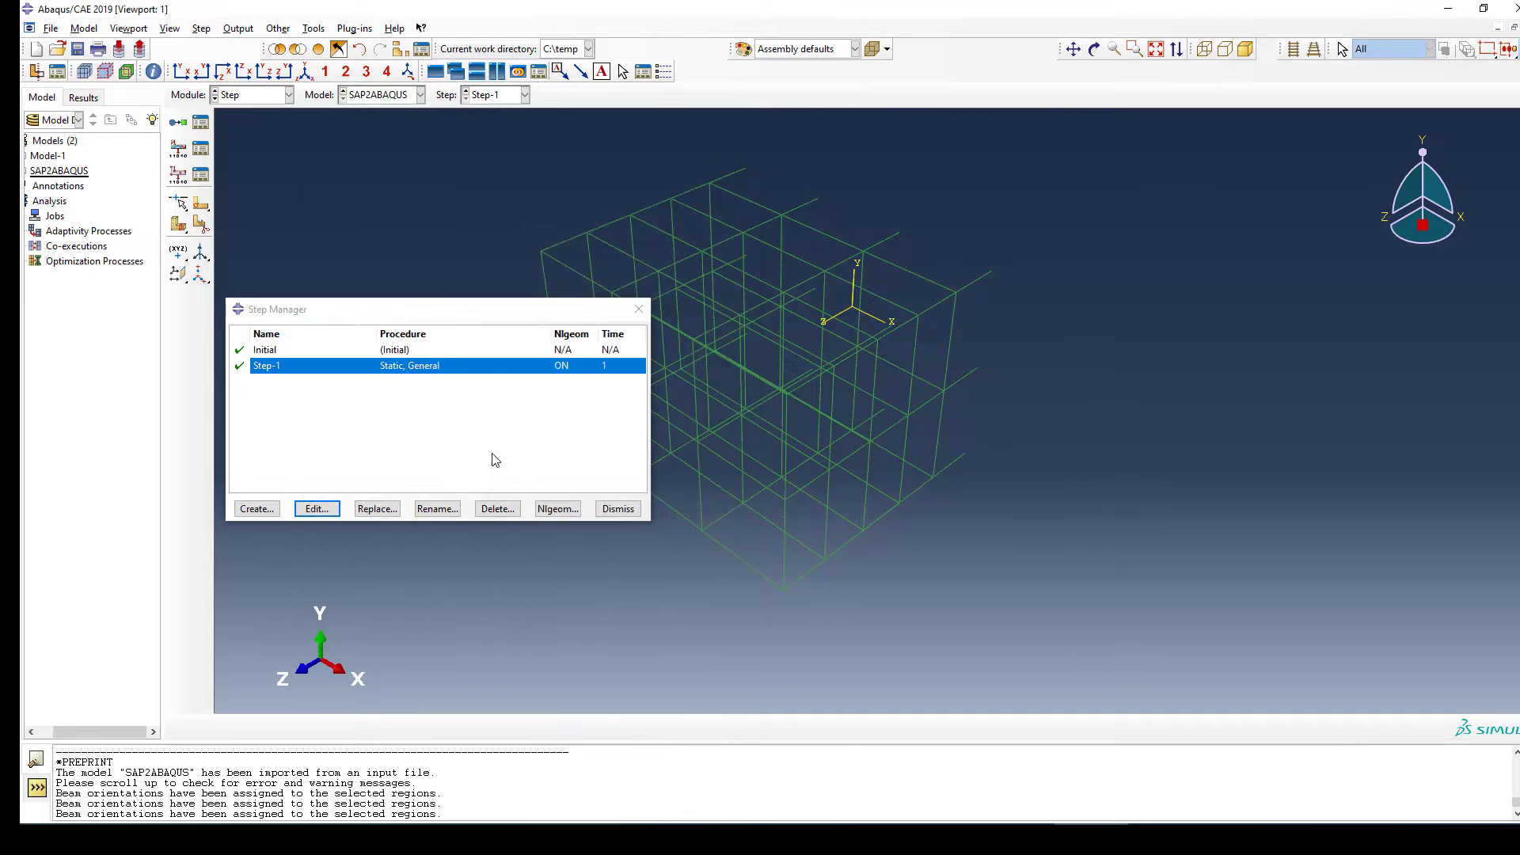
pyautogui.click(617, 507)
# Step: Review the restrained degrees of freedom of the Disp-BC-1 boundary condition in the Load module
pyautogui.click(240, 96)
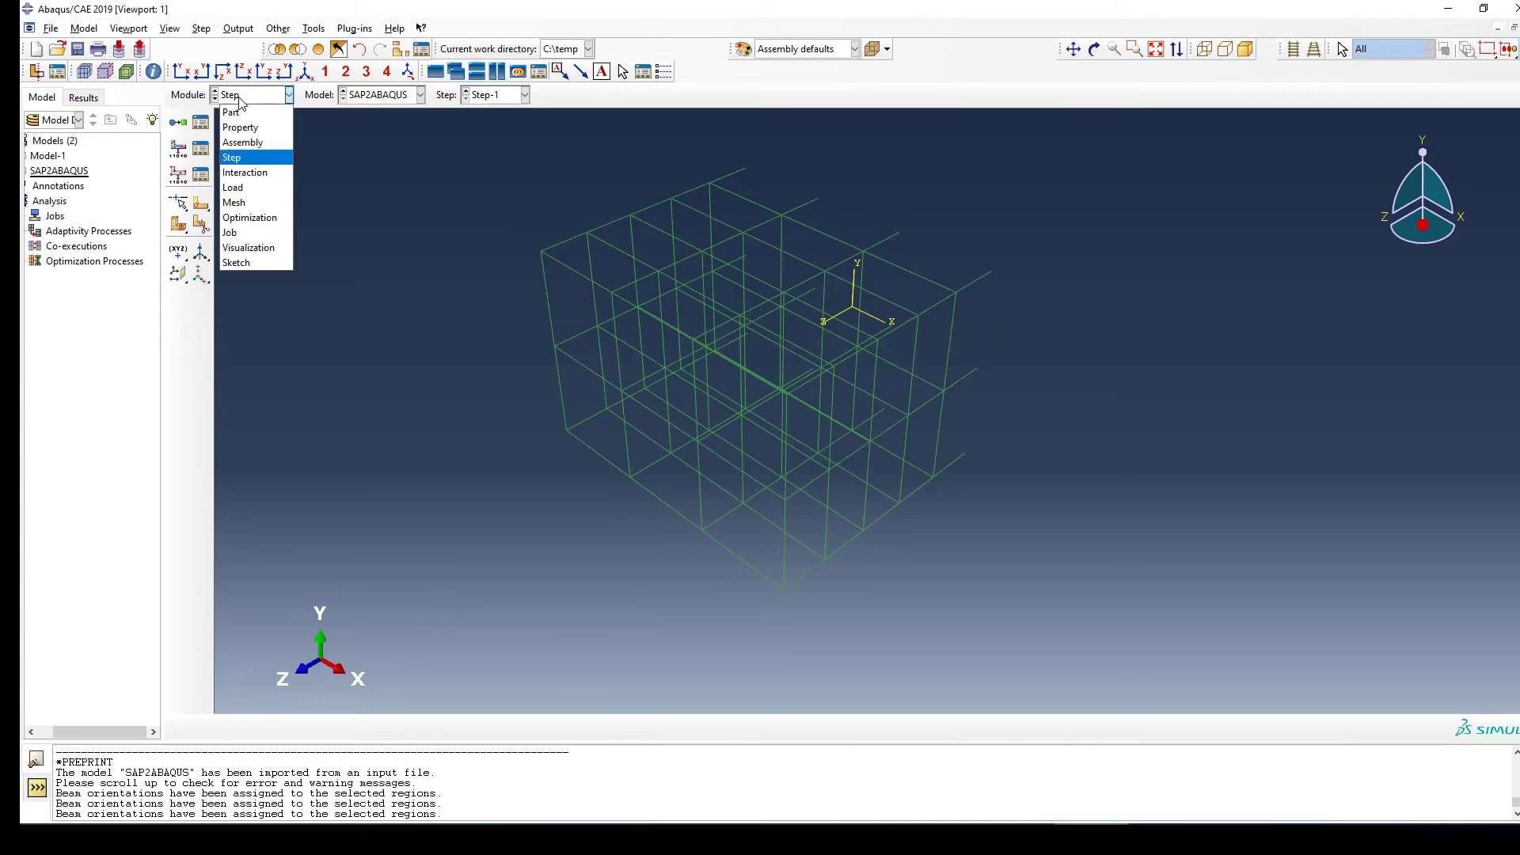
pyautogui.click(246, 178)
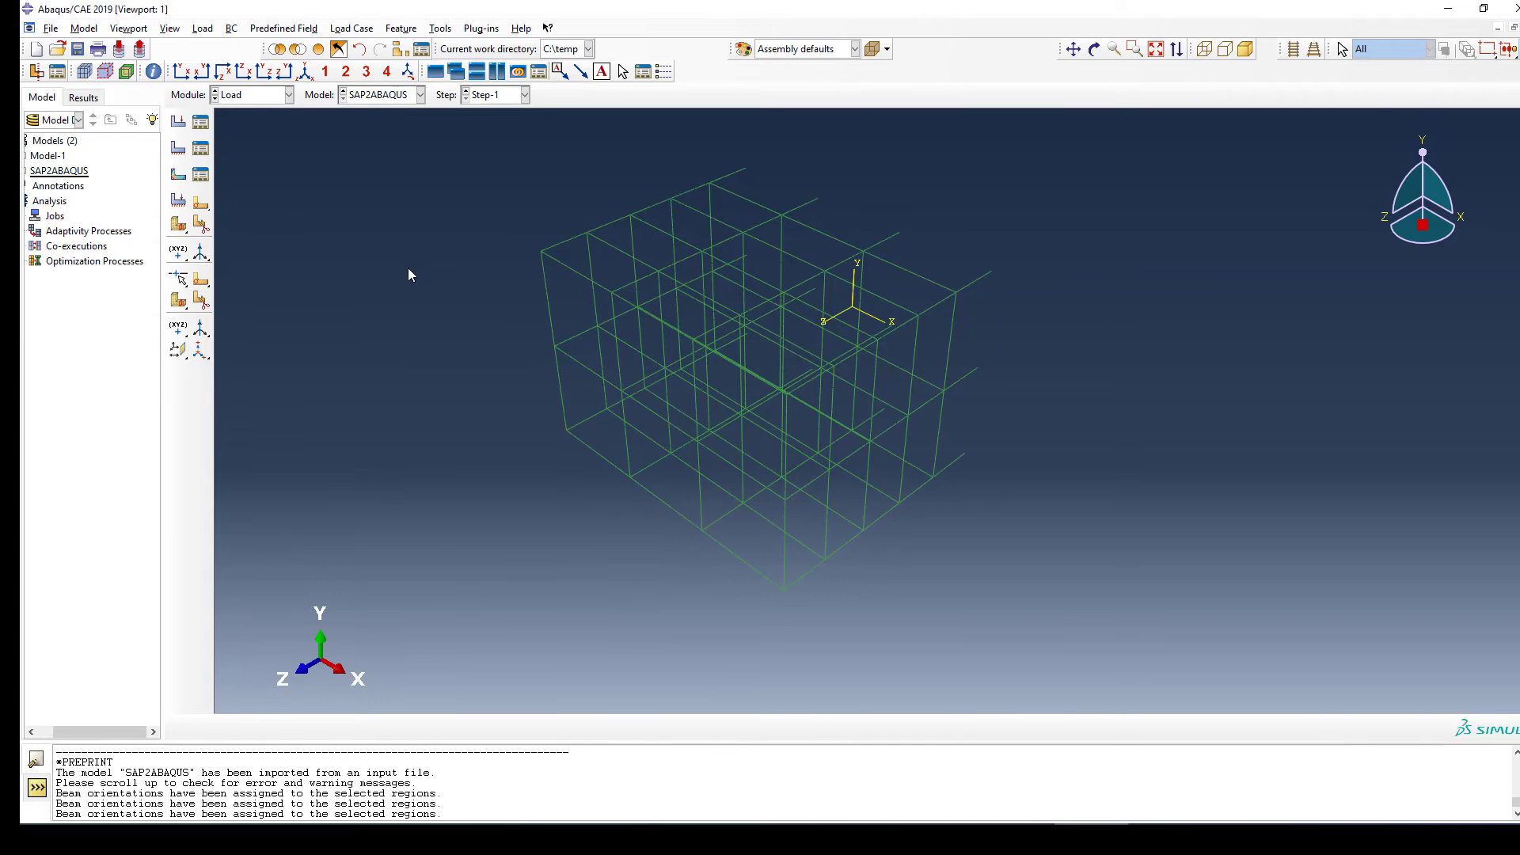
pyautogui.click(202, 151)
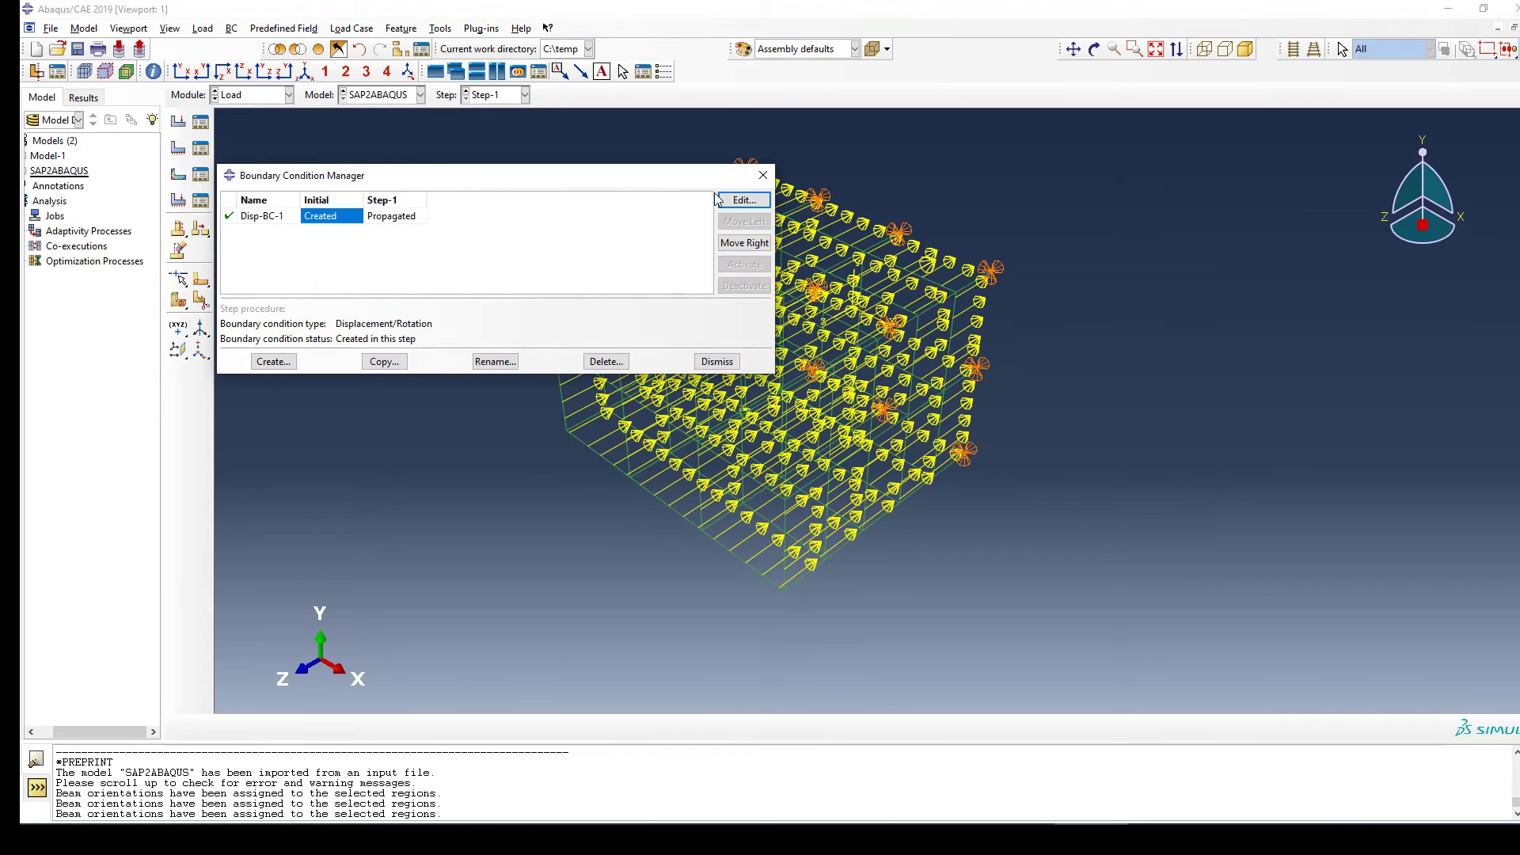
pyautogui.click(742, 203)
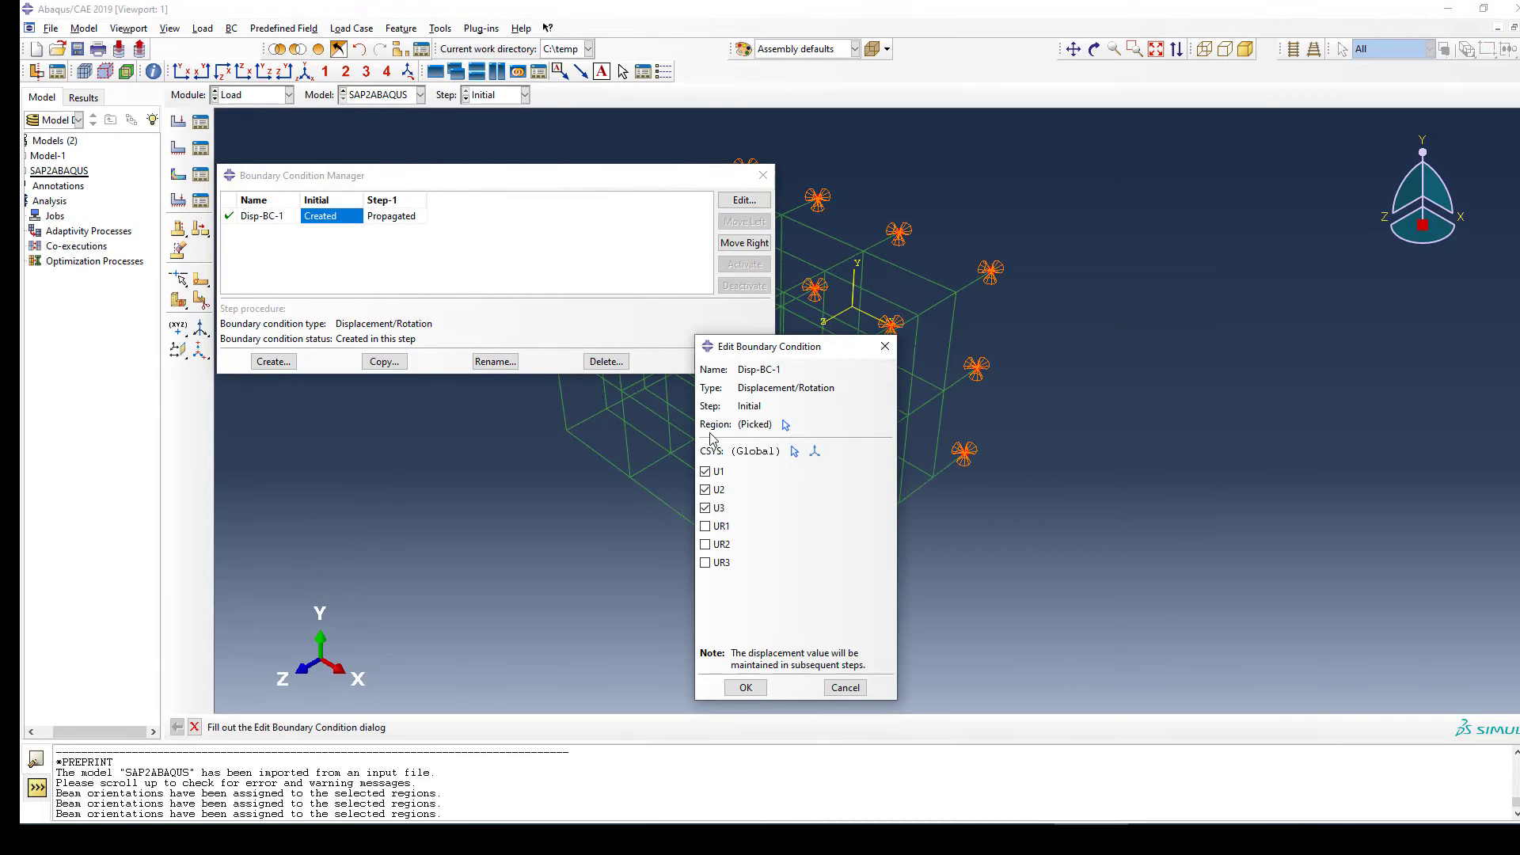
pyautogui.moveTo(819, 348); pyautogui.dragTo(672, 299)
pyautogui.click(739, 298)
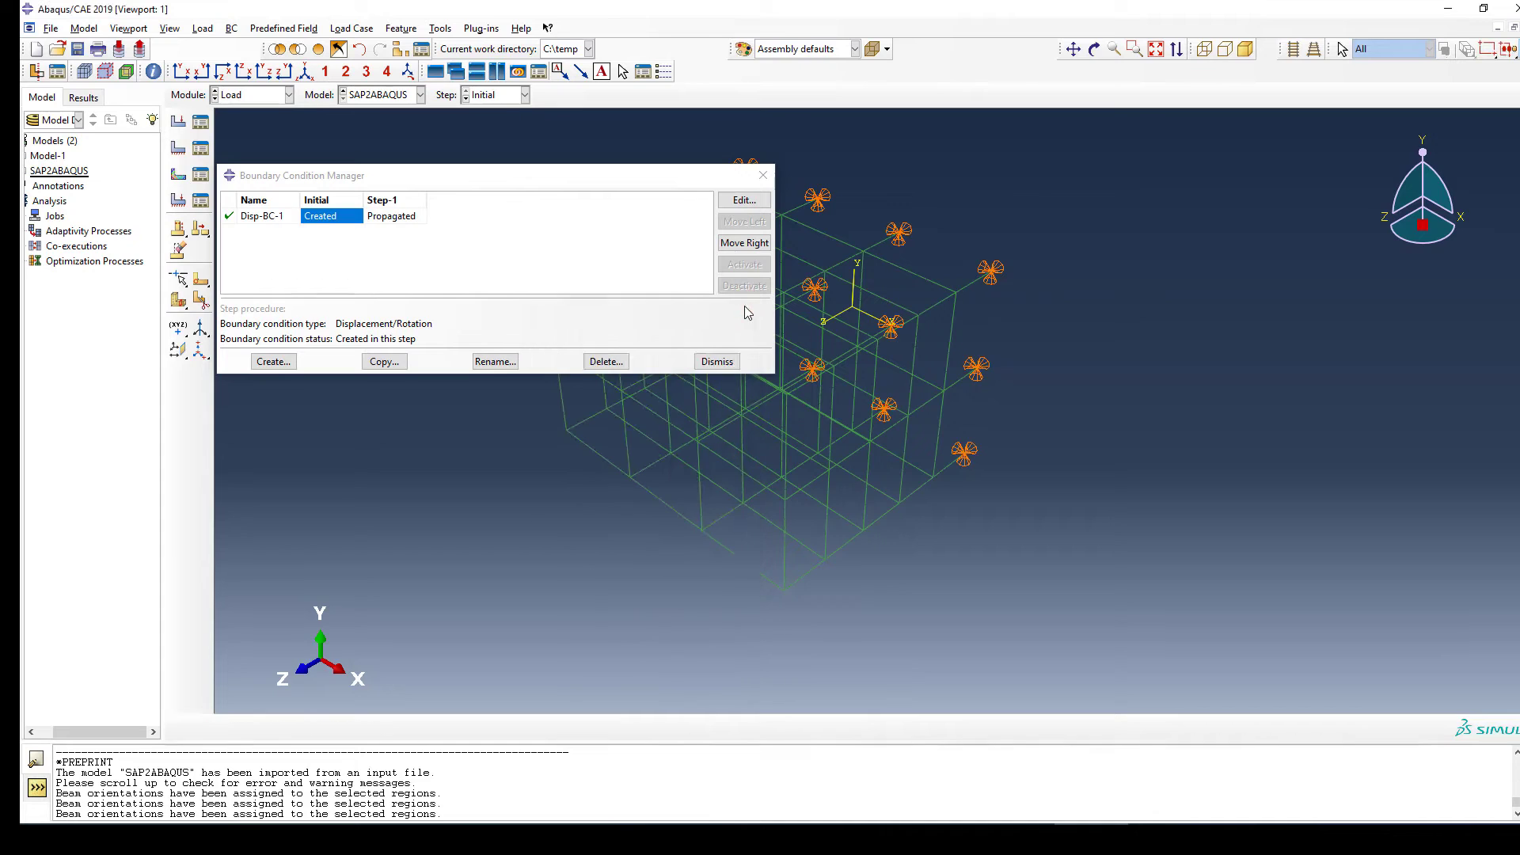
pyautogui.click(763, 175)
# Step: Revise the second and third component values of the GRAVITY-1 load in Step-1
pyautogui.click(201, 121)
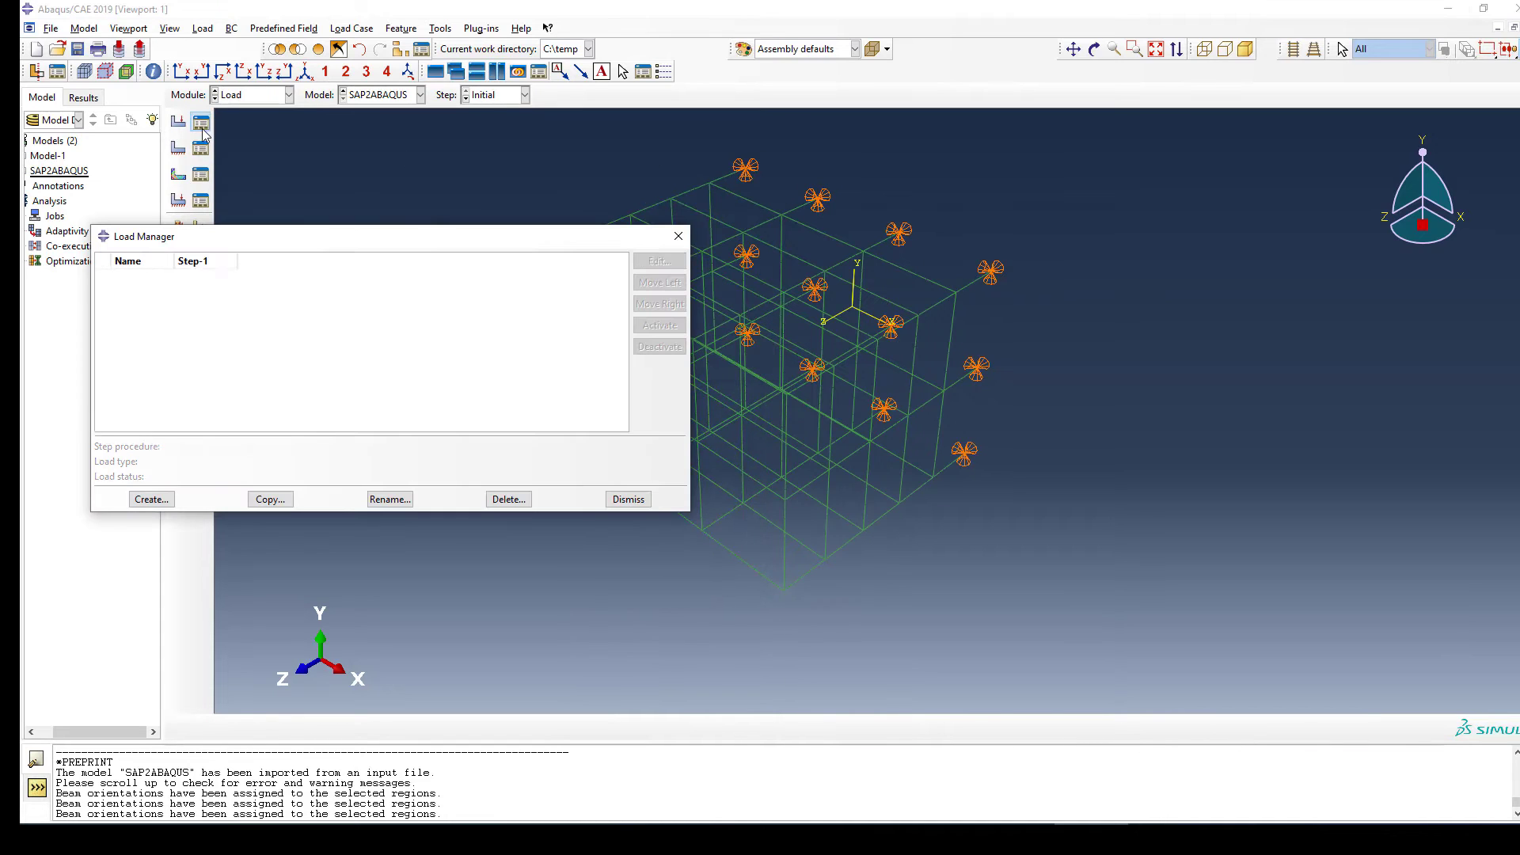
pyautogui.click(659, 261)
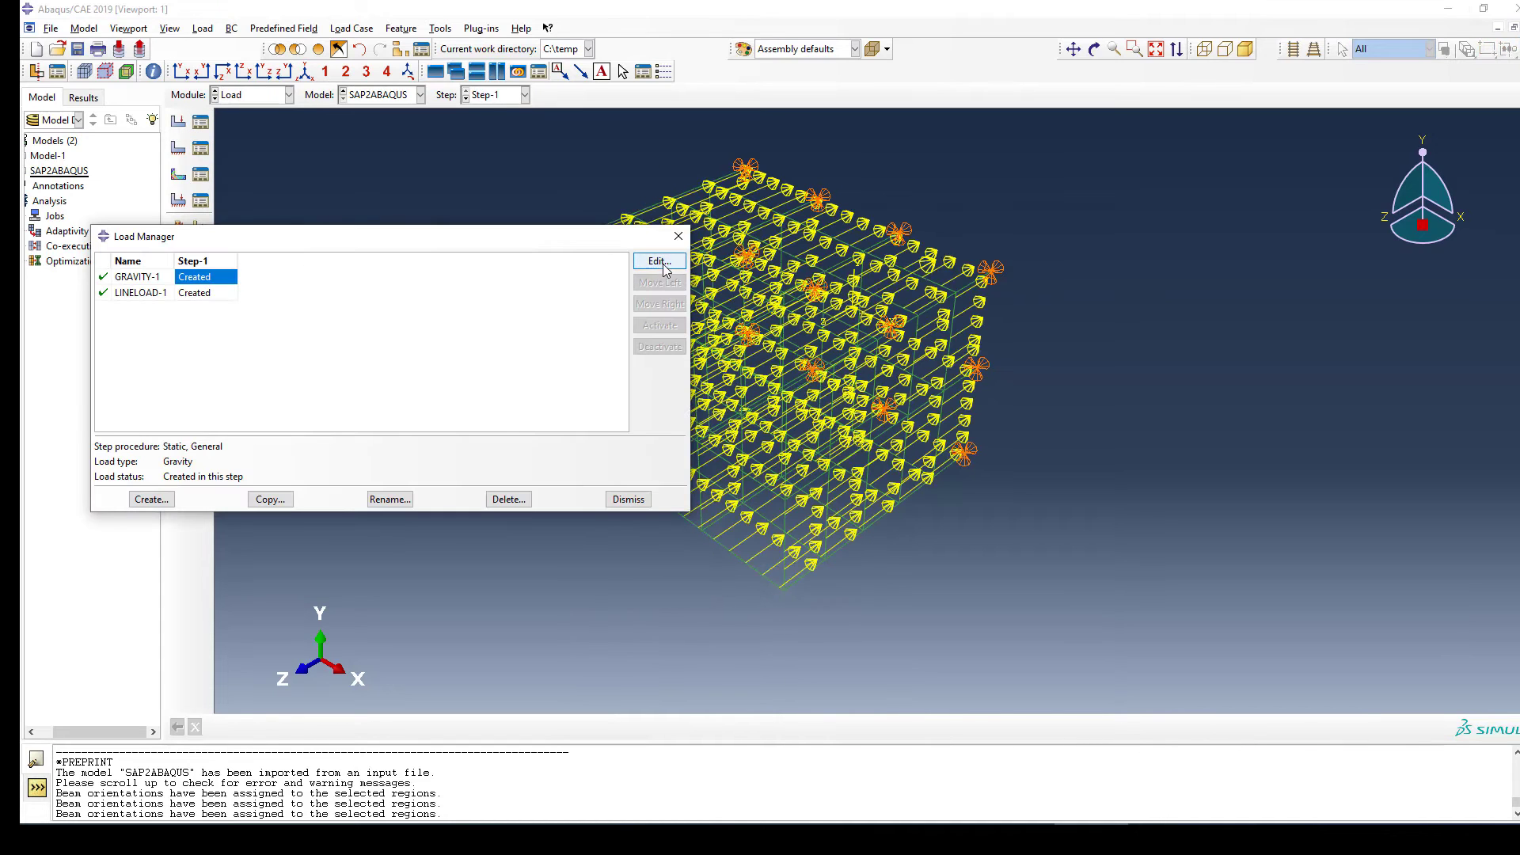
pyautogui.scroll(-4, 1072, 264)
pyautogui.scroll(-2, 936, 296)
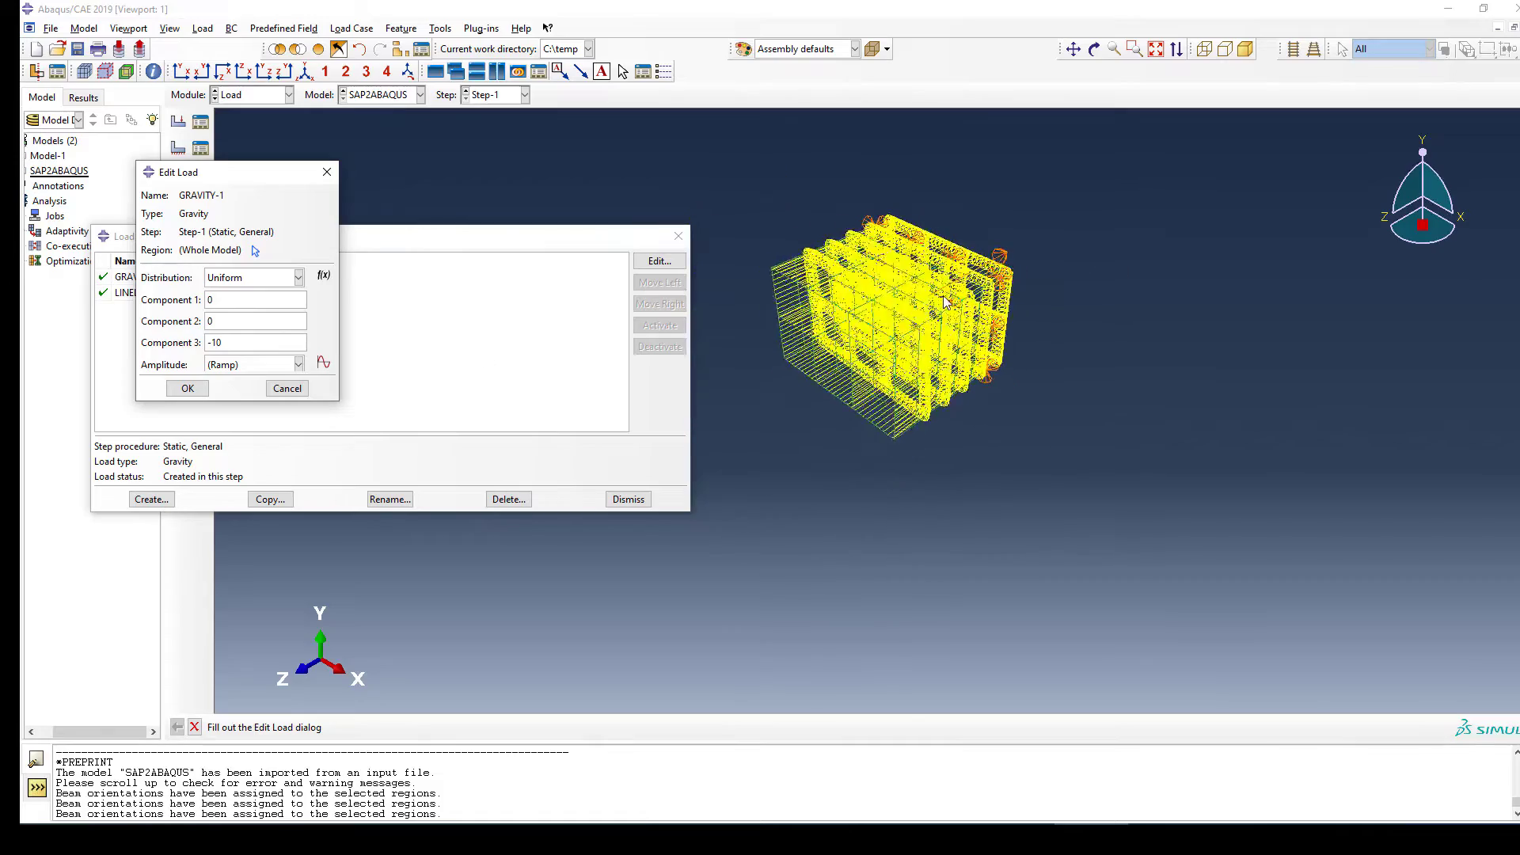
pyautogui.scroll(1, 762, 384)
pyautogui.scroll(1, 914, 319)
pyautogui.scroll(1, 870, 312)
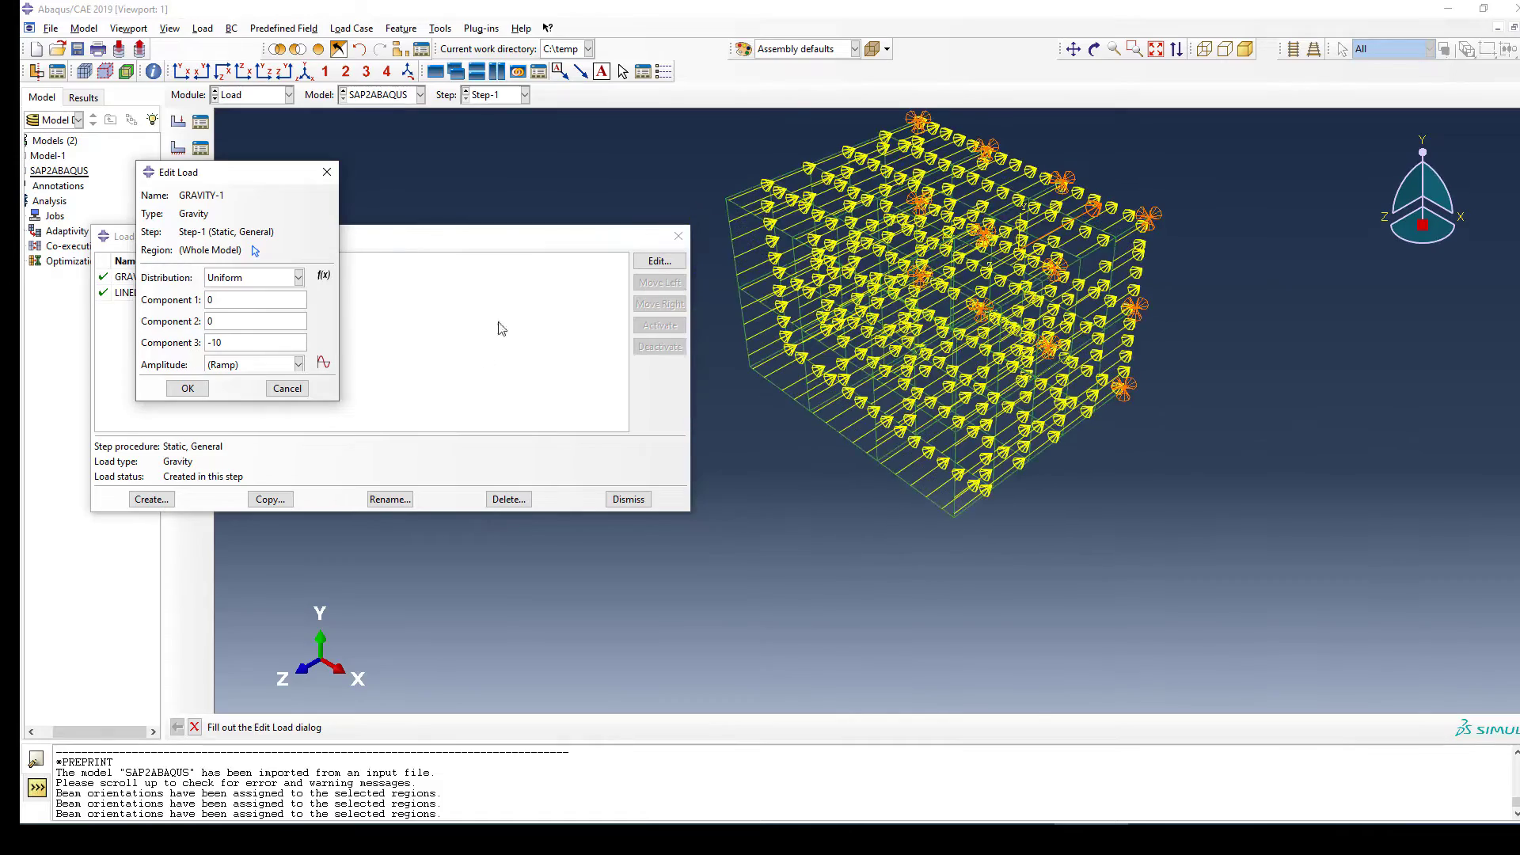
pyautogui.scroll(1, 928, 307)
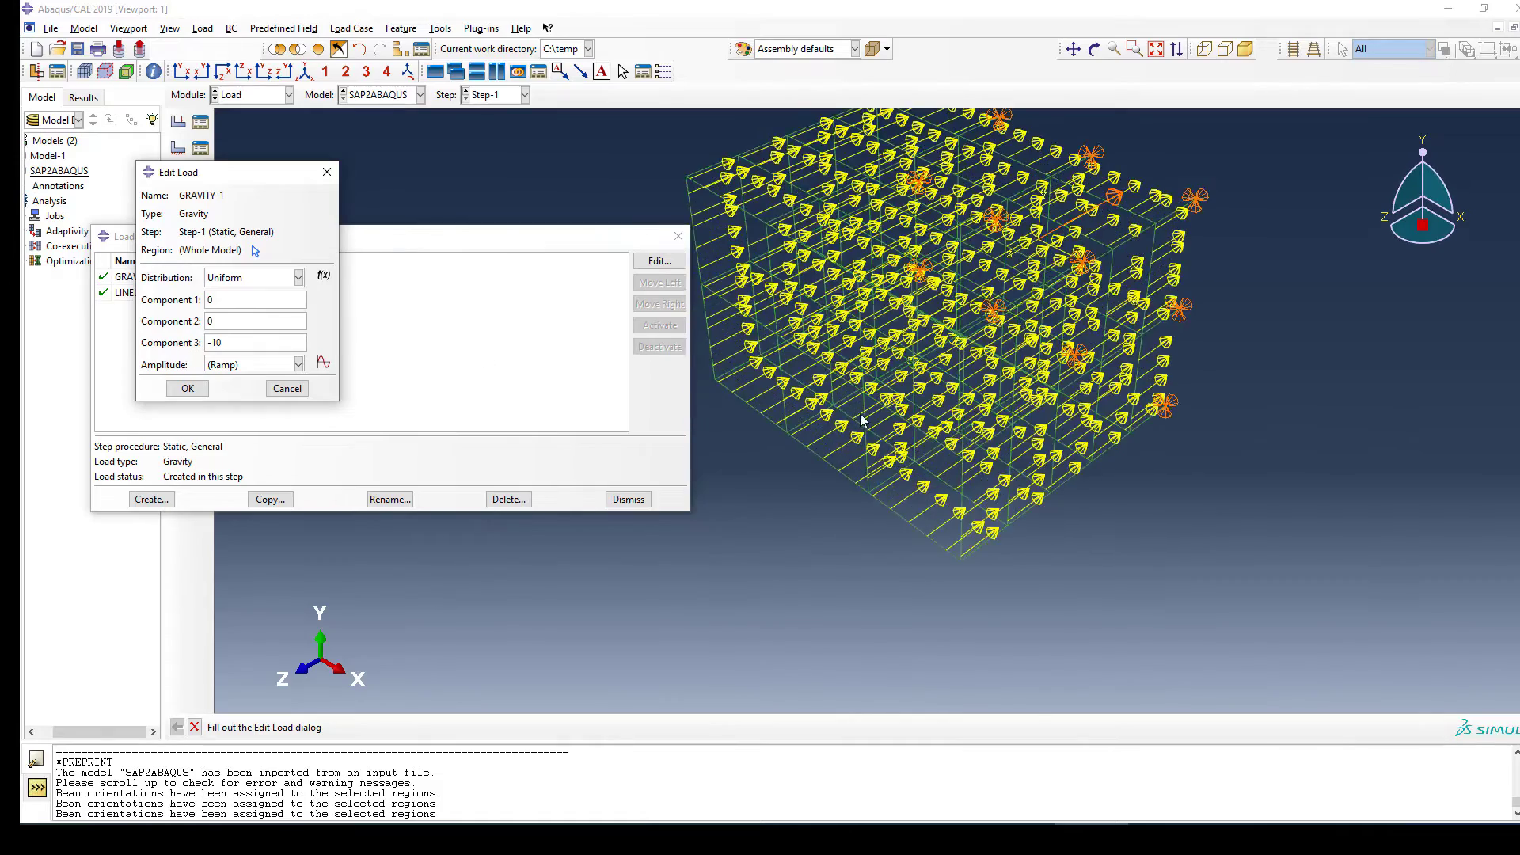
pyautogui.scroll(-1, 862, 416)
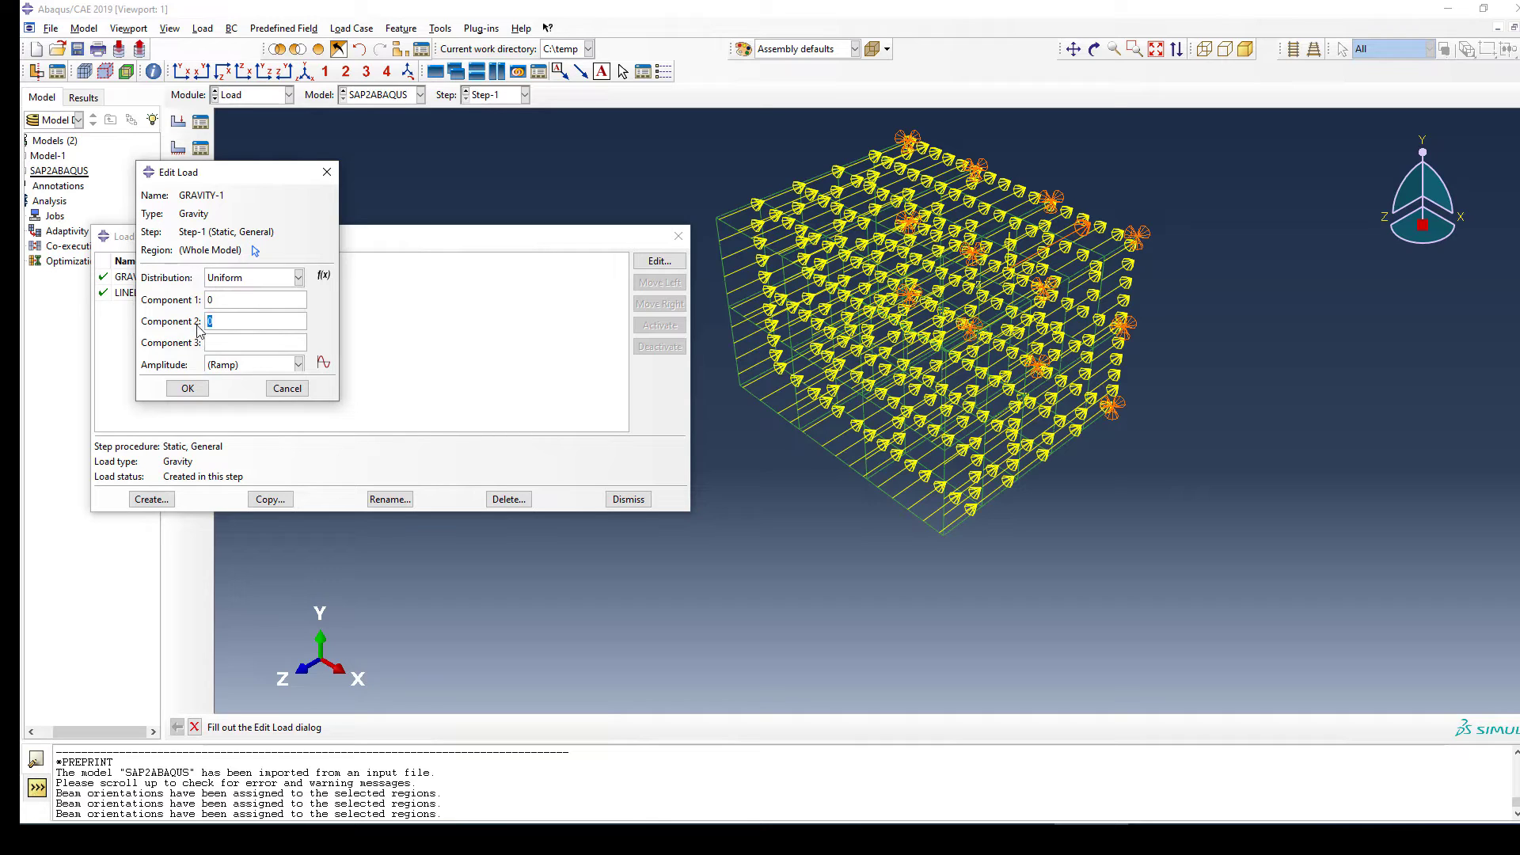
pyautogui.write('000')
pyautogui.write('-')
pyautogui.click(199, 388)
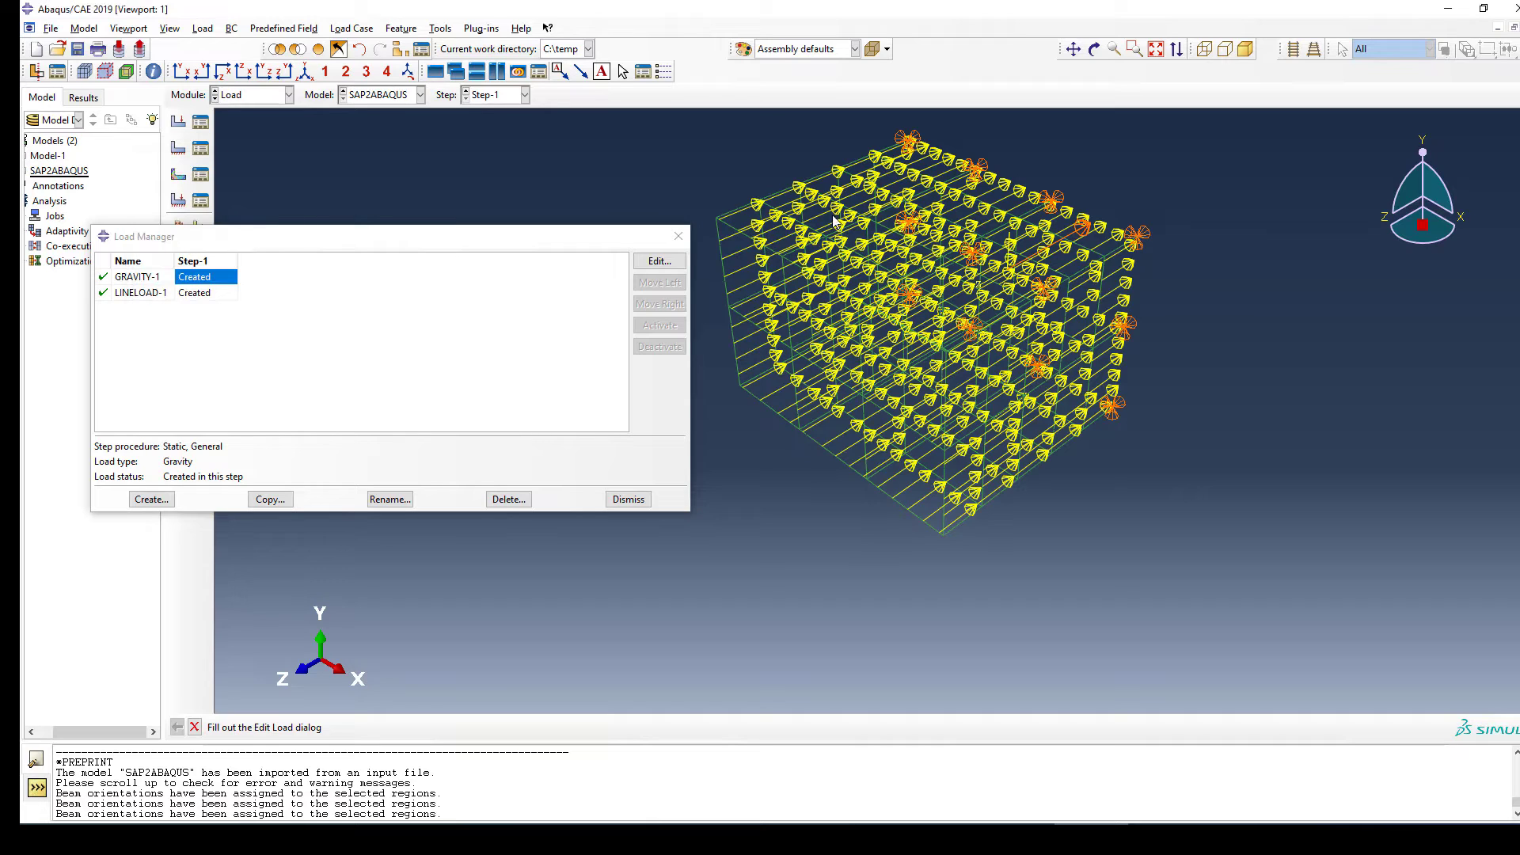
pyautogui.scroll(2, 905, 364)
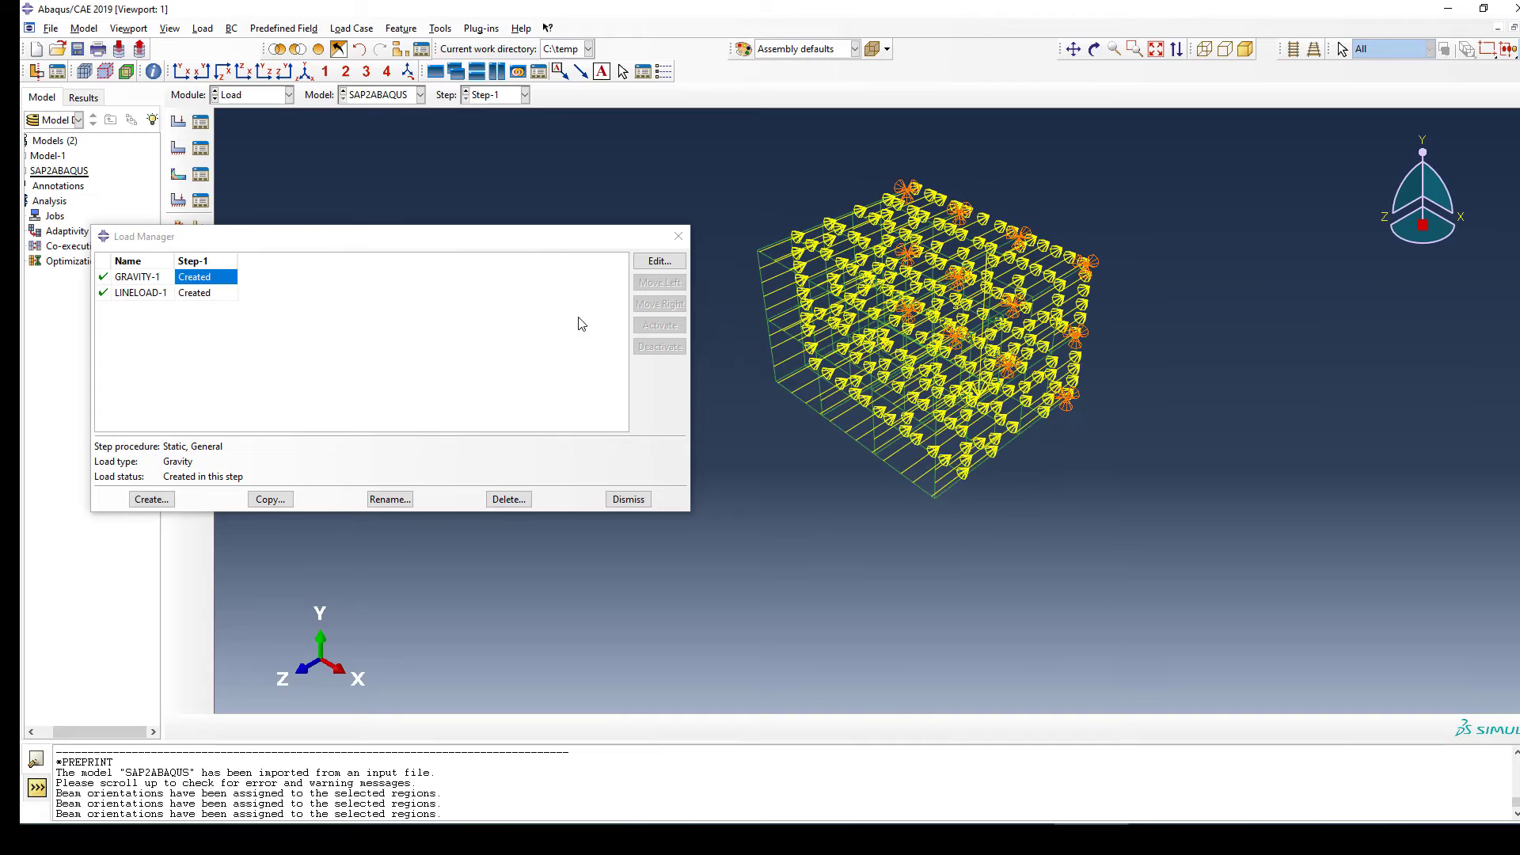
# Step: Edit the LINELOAD-1 line load in Step-1, setting Component 2 to -2 and Component 3 to 0
pyautogui.click(546, 238)
pyautogui.click(208, 294)
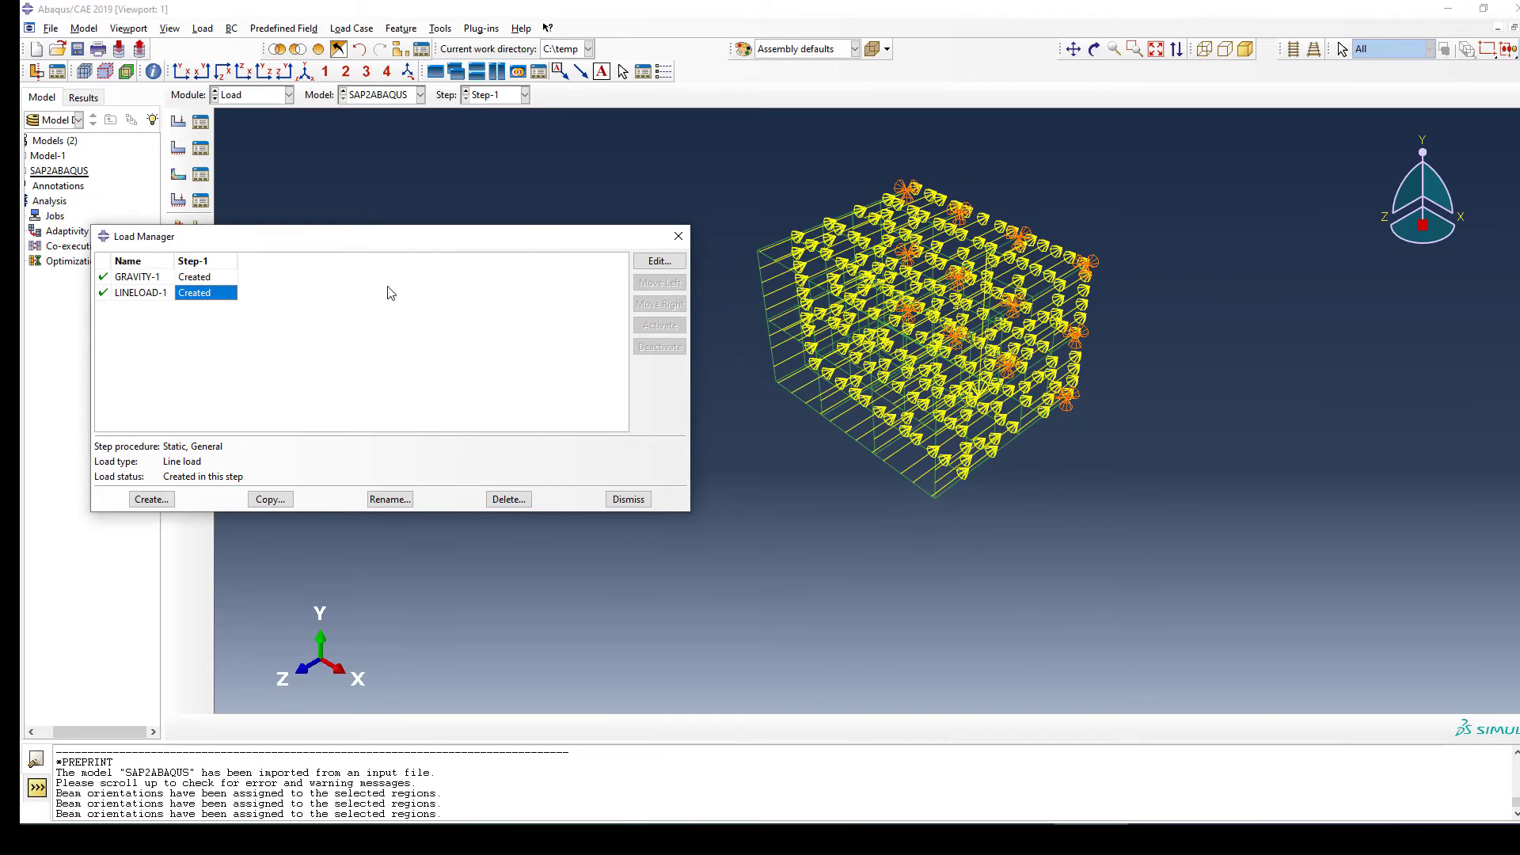
pyautogui.click(657, 262)
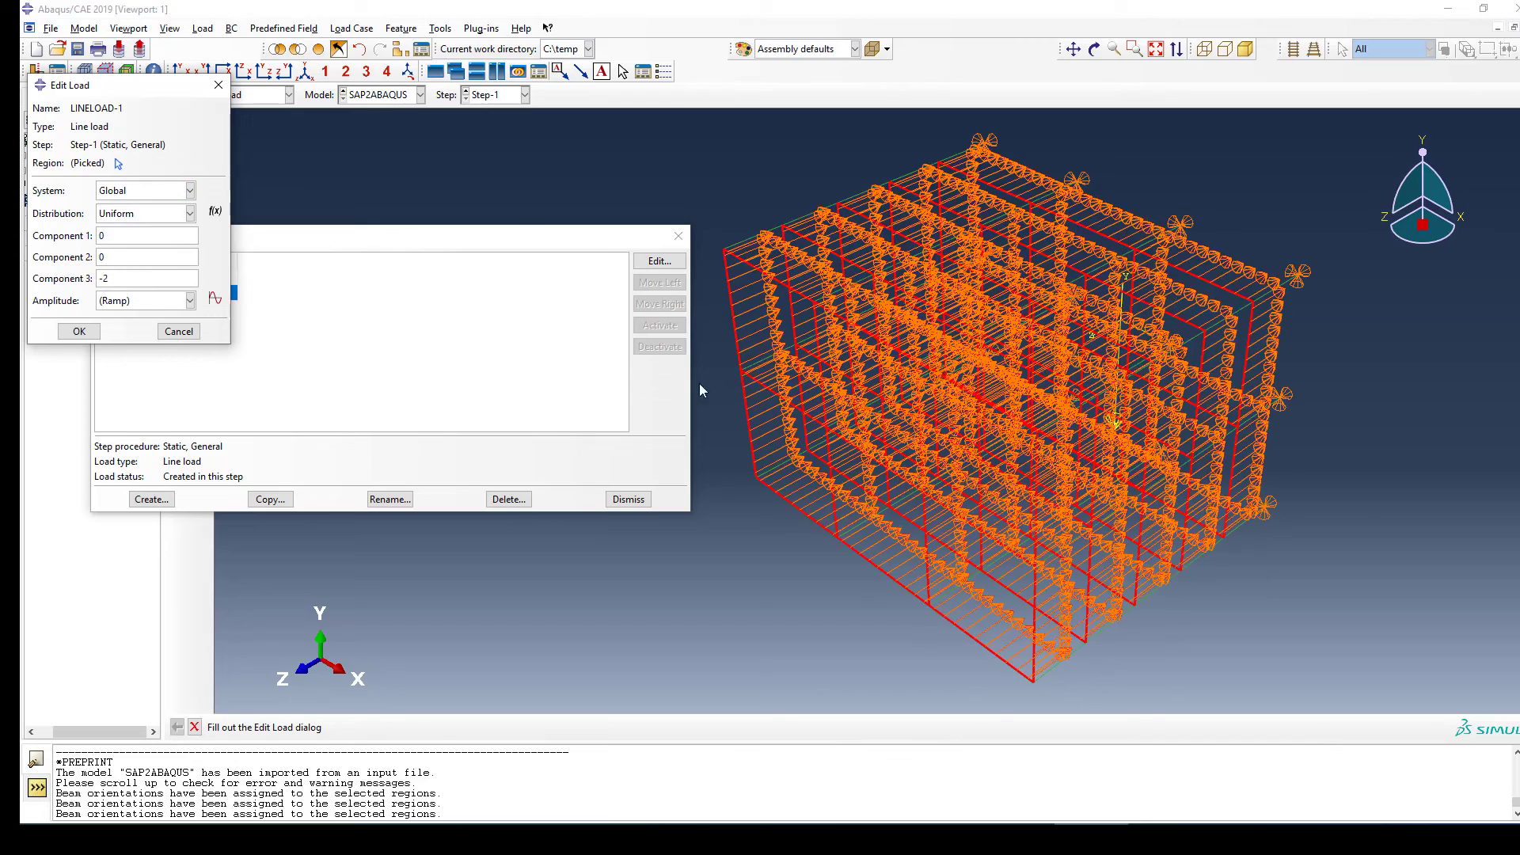
pyautogui.scroll(-1, 910, 366)
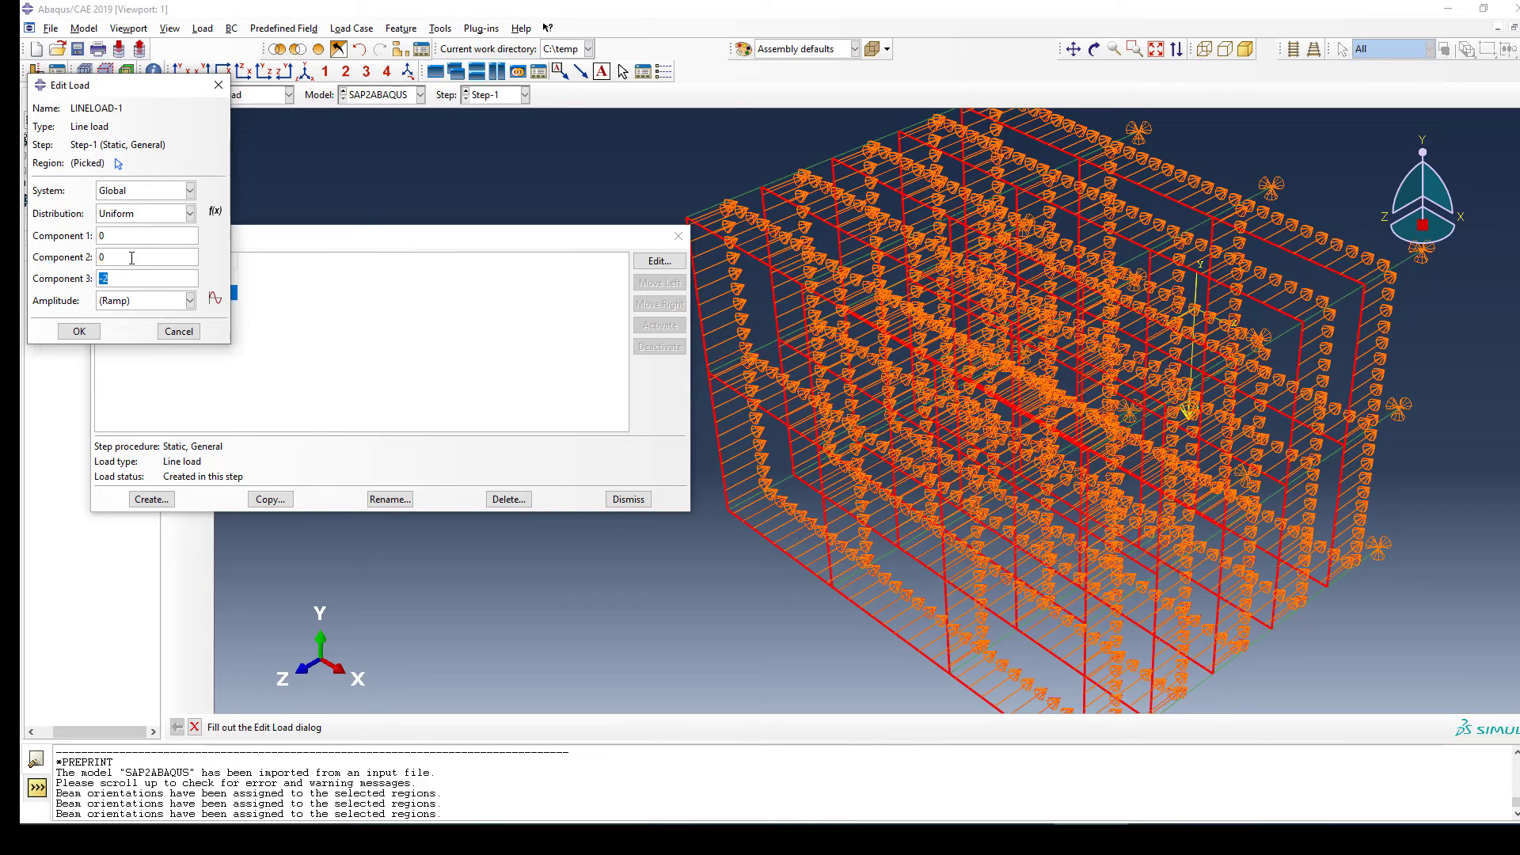
pyautogui.moveTo(132, 257); pyautogui.dragTo(95, 259)
pyautogui.write('0')
pyautogui.write('-2')
pyautogui.click(83, 332)
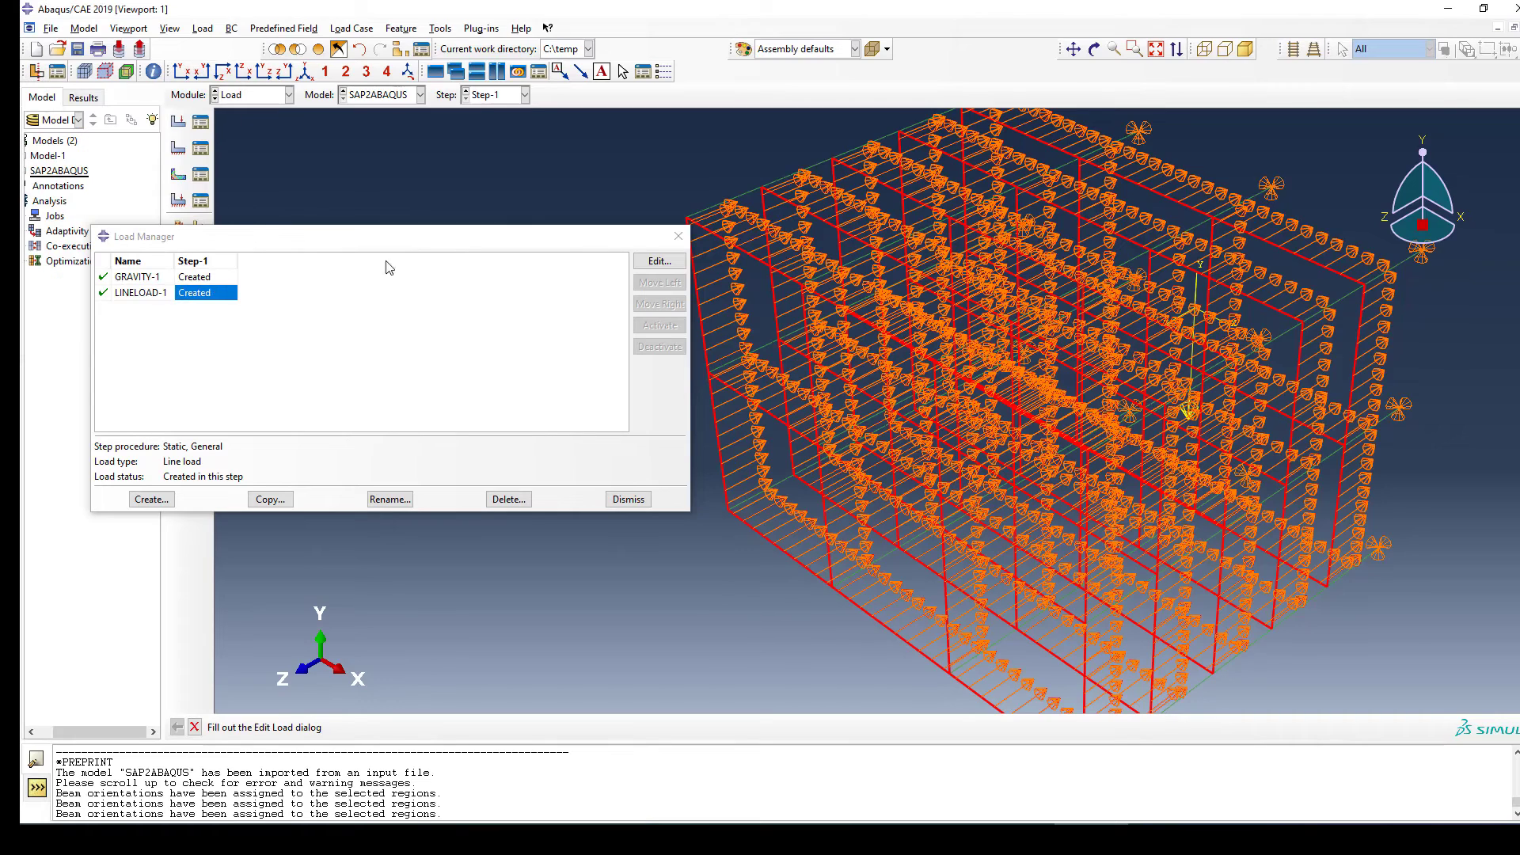
pyautogui.moveTo(641, 245); pyautogui.dragTo(648, 236)
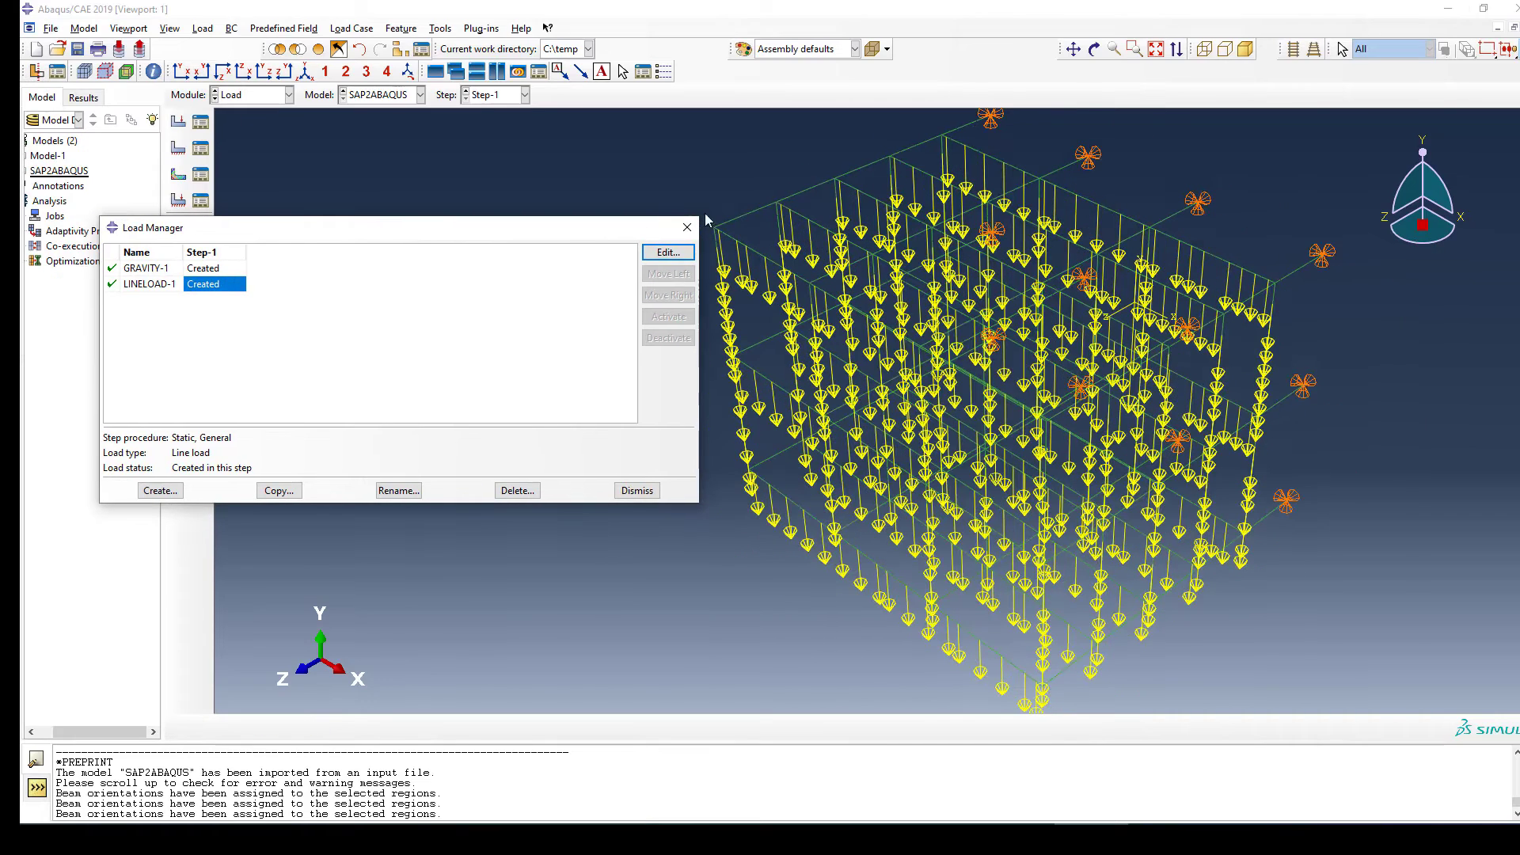
pyautogui.click(687, 228)
pyautogui.scroll(-2, 566, 393)
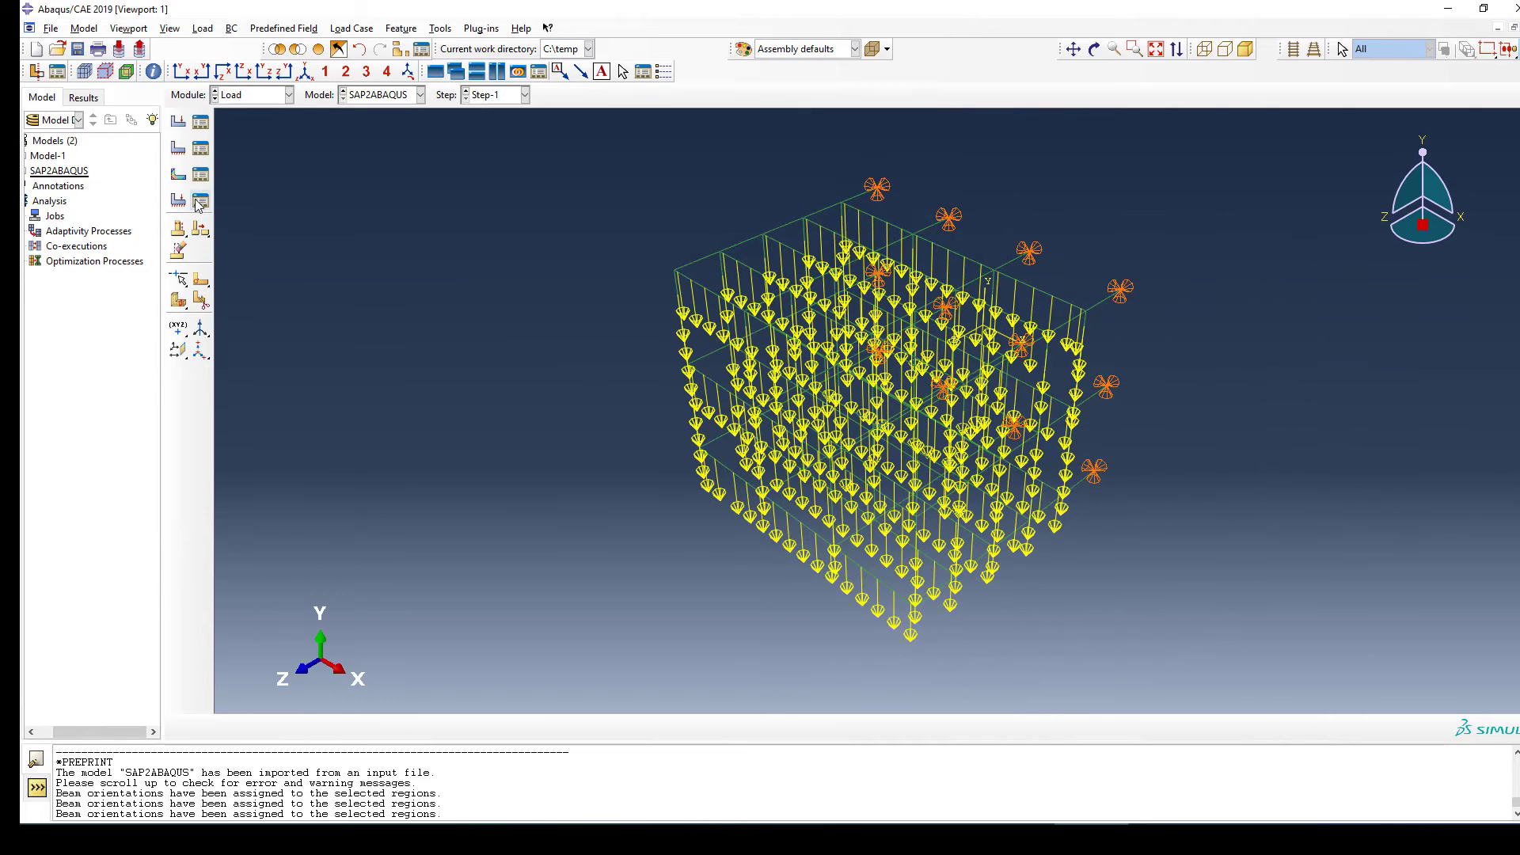
# Step: In the Assembly module, rotate the frame instance by -90 degrees about the global X axis
pyautogui.click(251, 95)
pyautogui.click(242, 143)
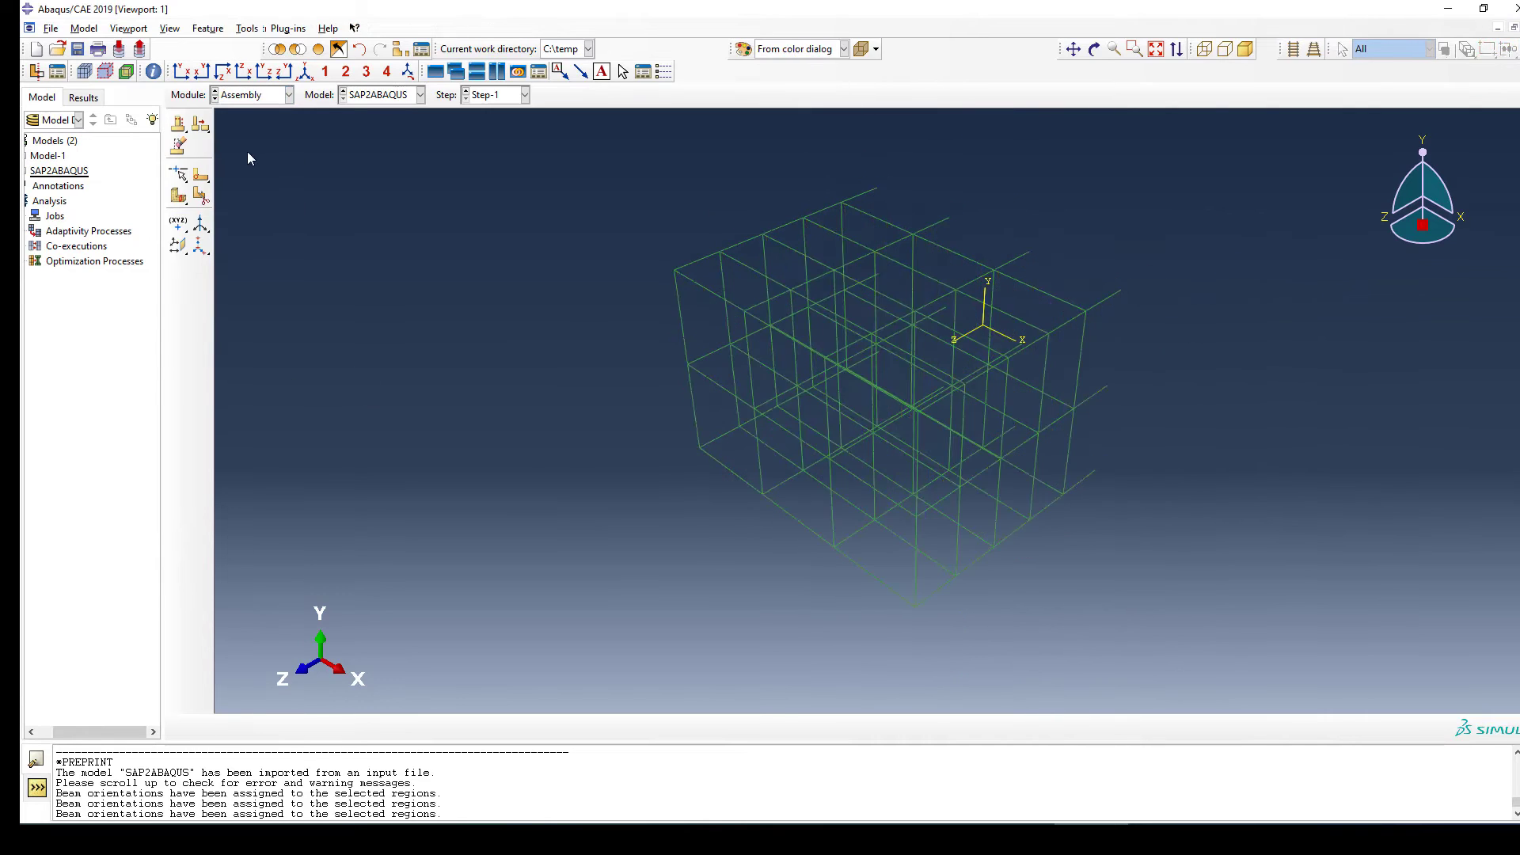
pyautogui.click(179, 168)
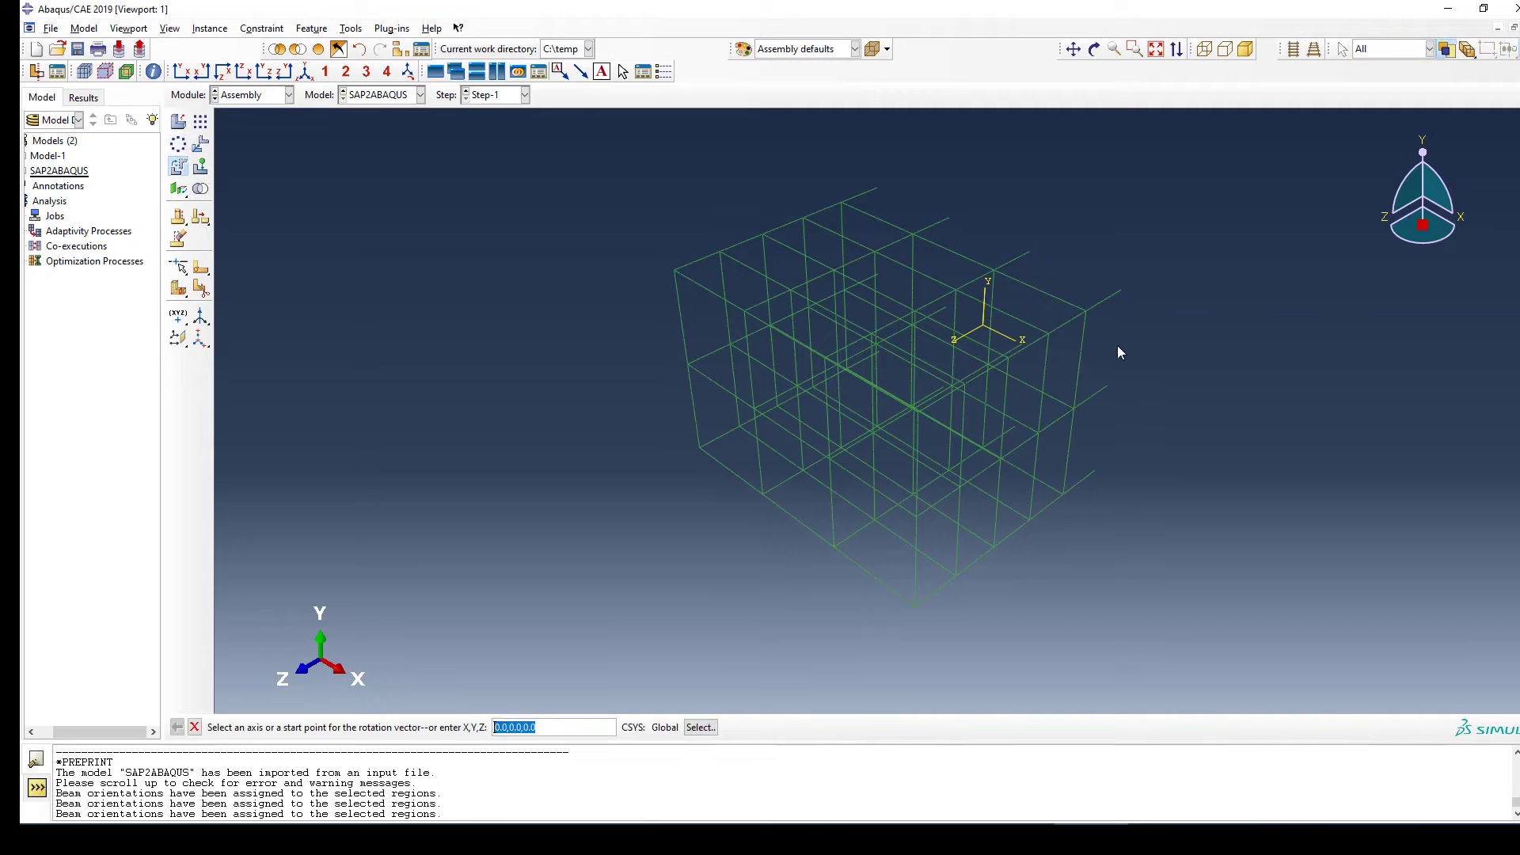
pyautogui.scroll(1, 1140, 348)
pyautogui.scroll(1, 1124, 380)
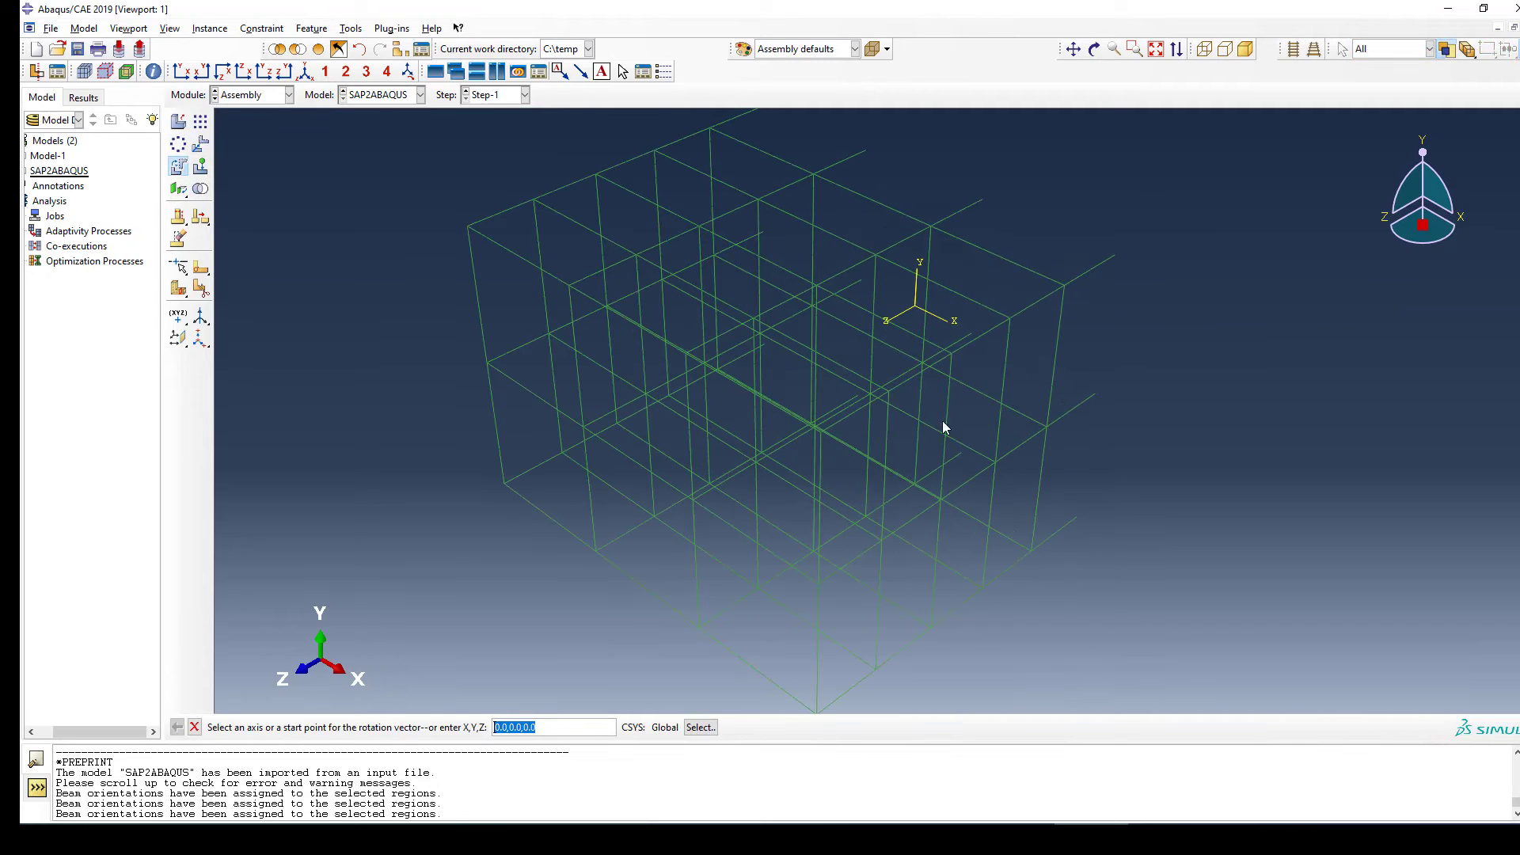
pyautogui.click(933, 320)
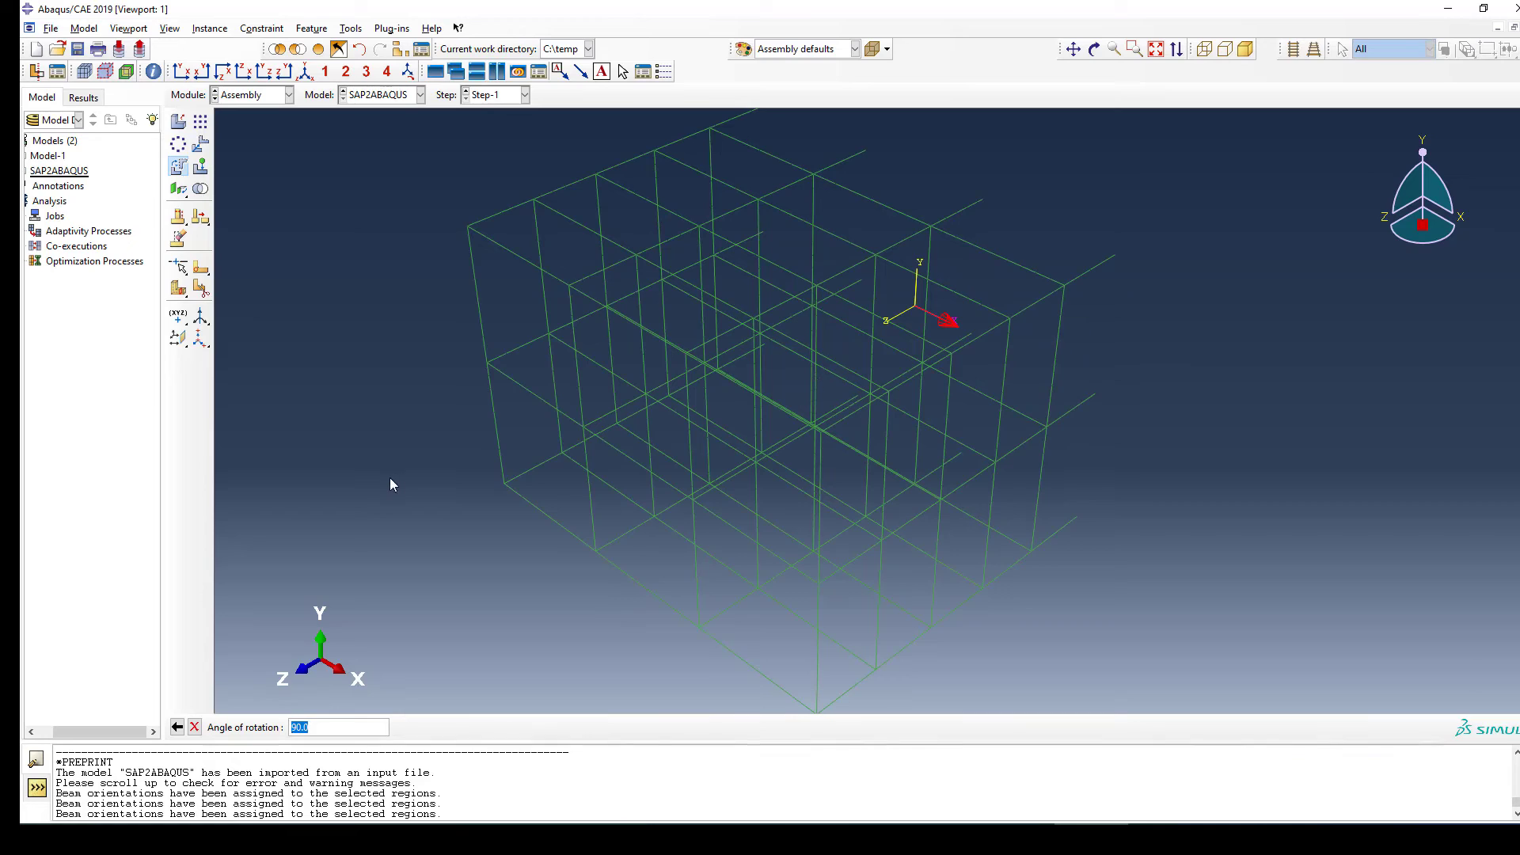
pyautogui.press('Return')
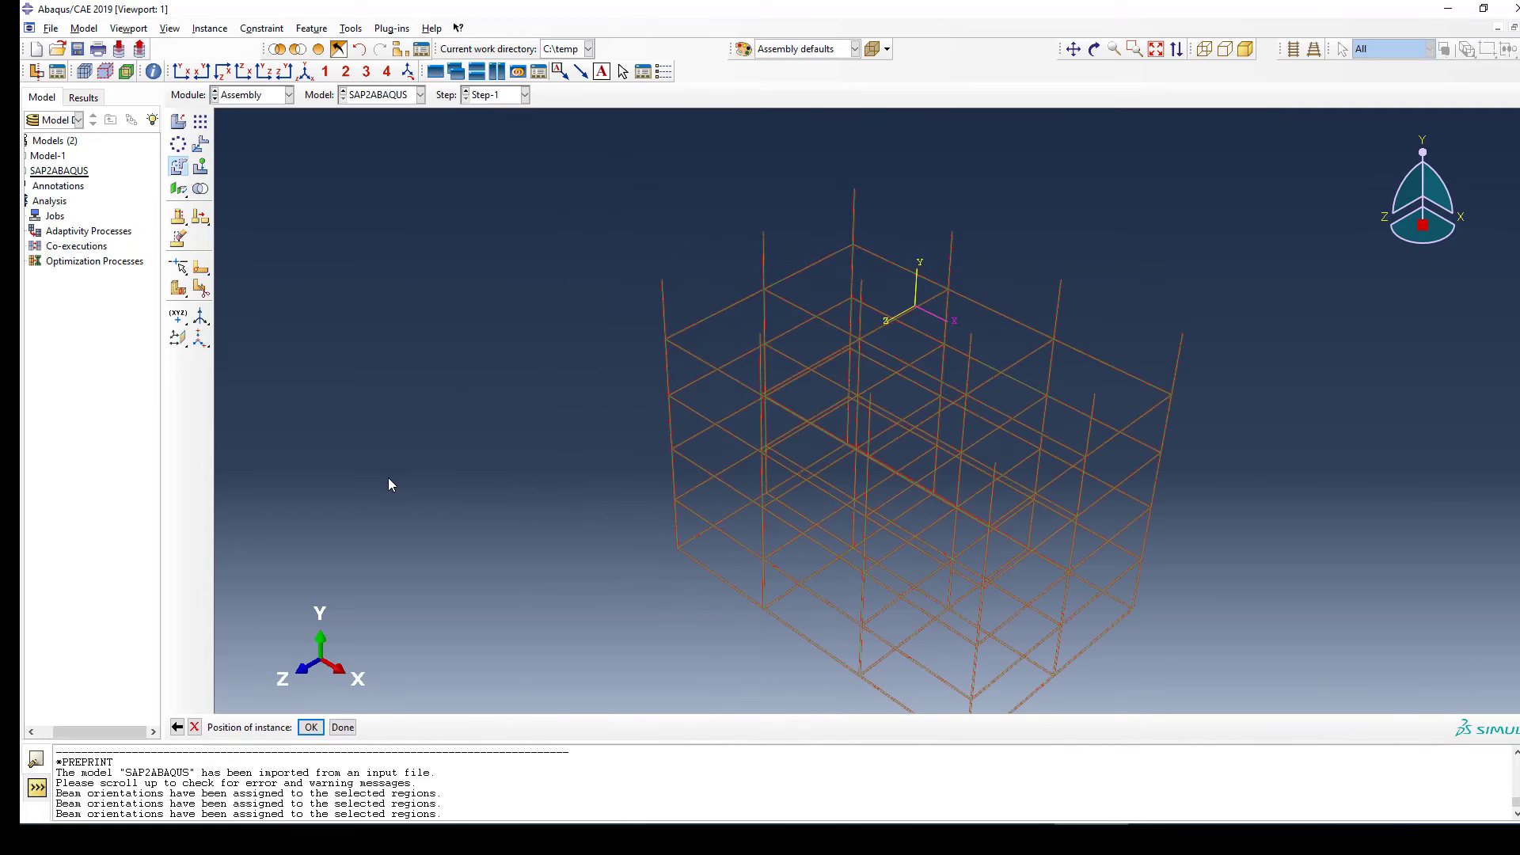
pyautogui.click(176, 726)
pyautogui.press('BackSpace')
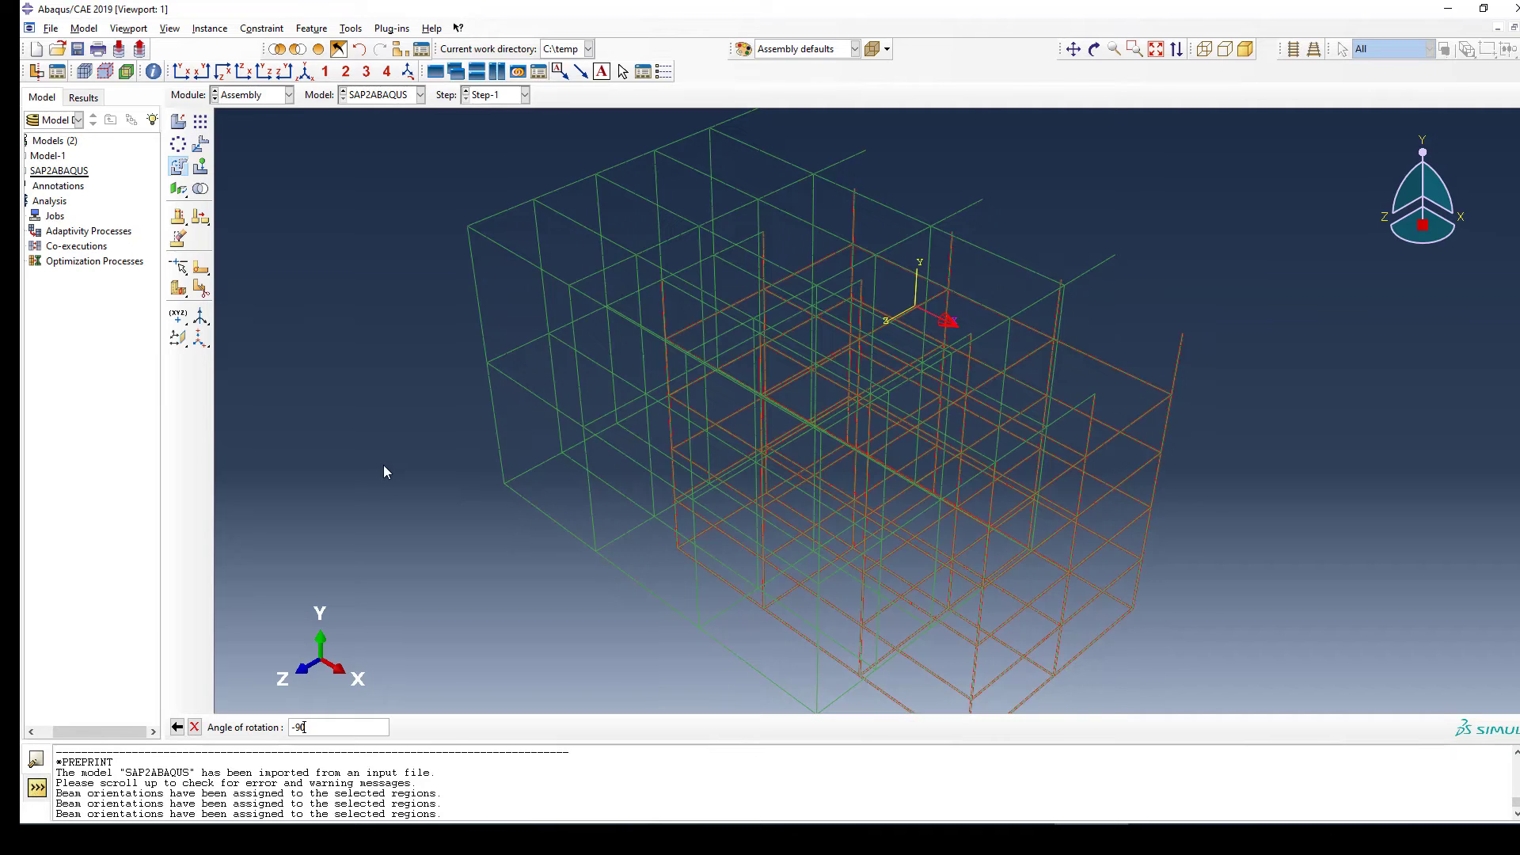
pyautogui.press('Return')
pyautogui.press('Return')
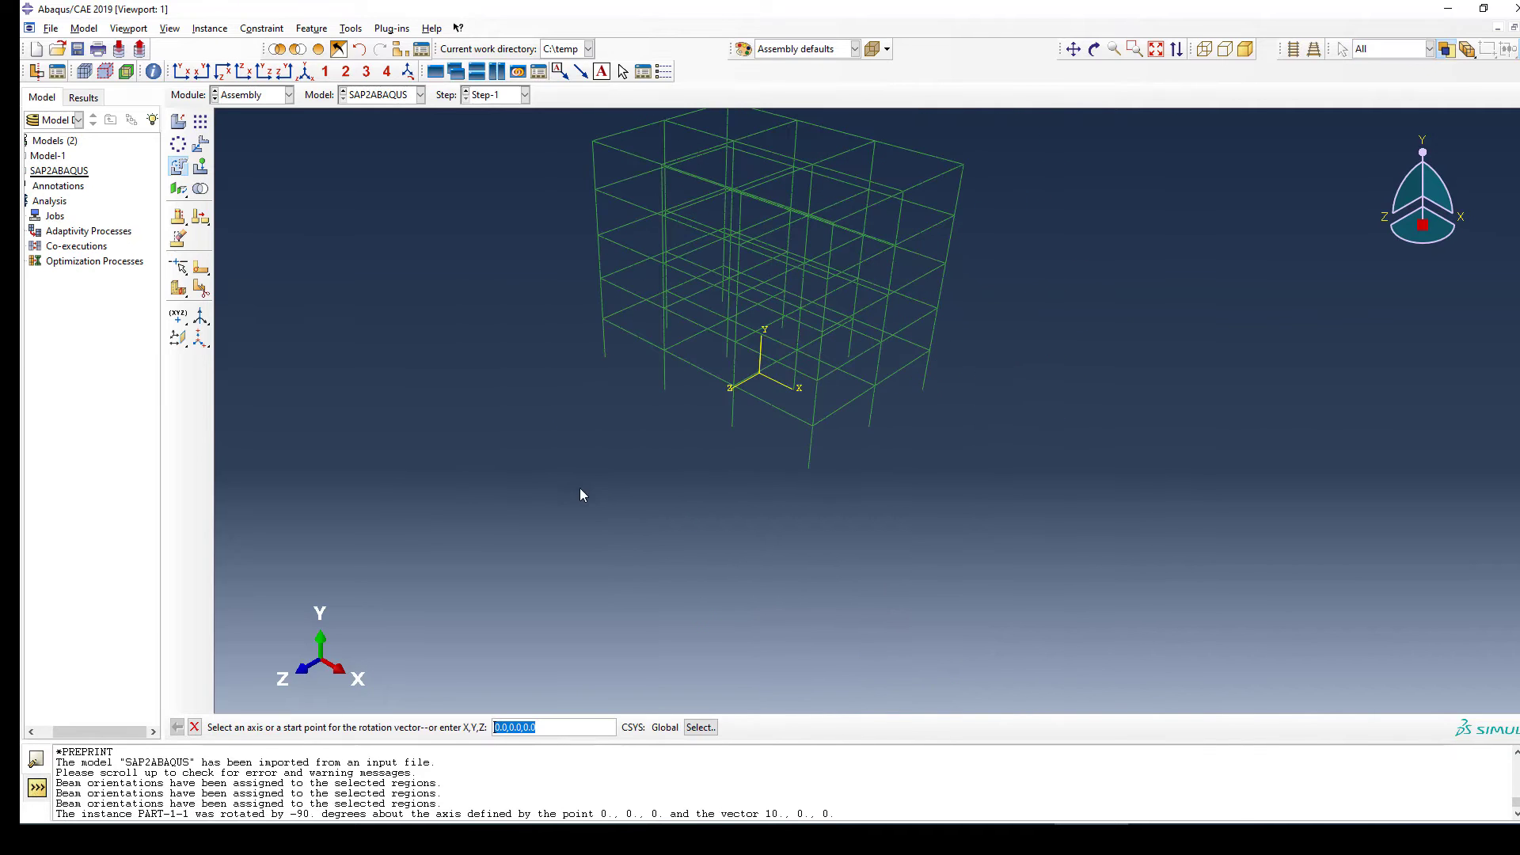
pyautogui.scroll(2, 553, 448)
pyautogui.scroll(-4, 705, 272)
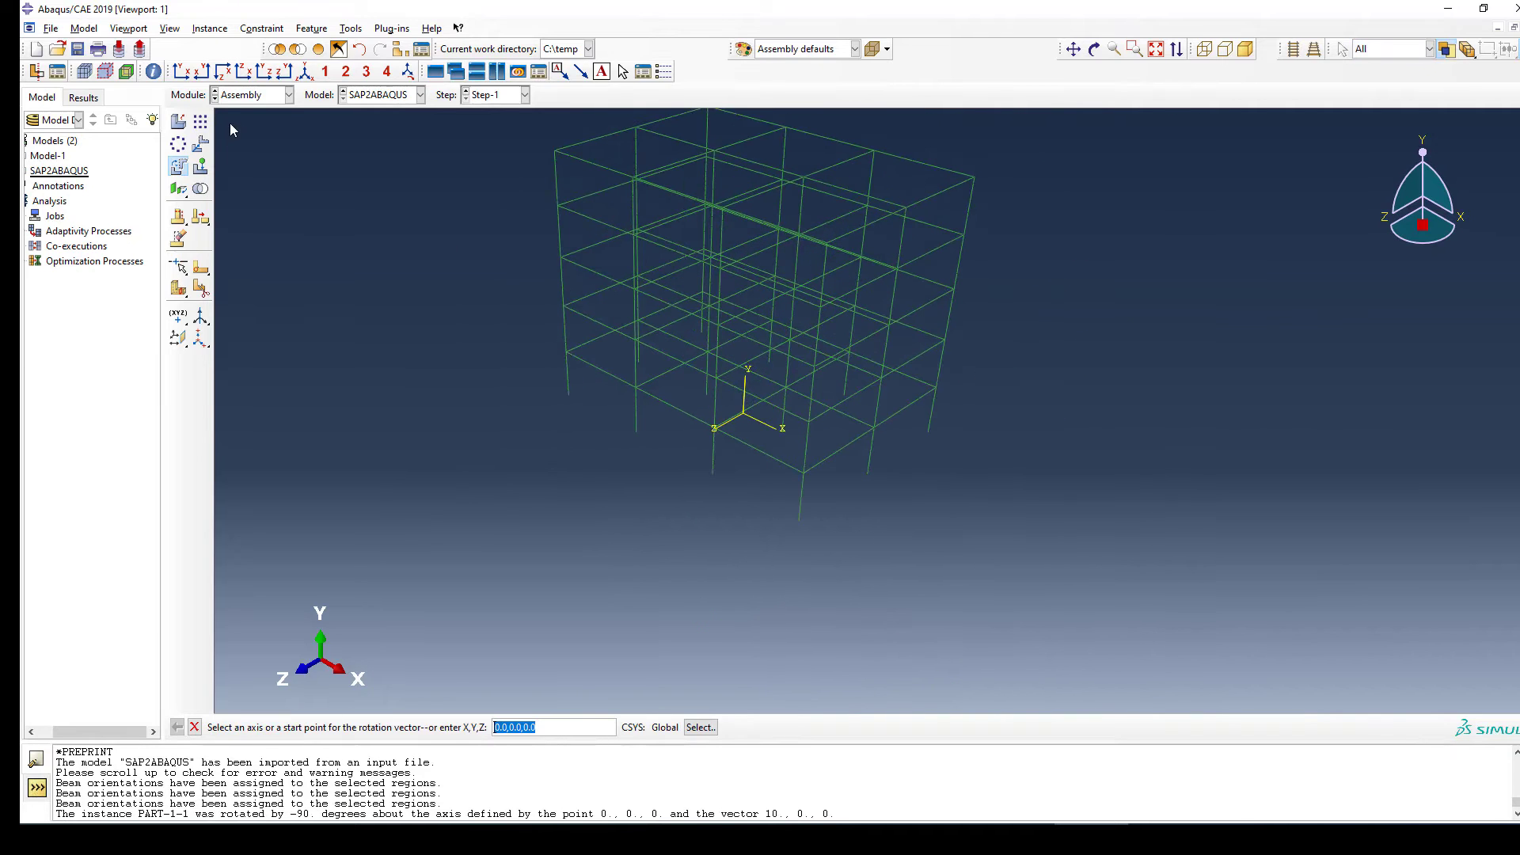
# Step: Return to the Load module and turn on beam profile rendering in the assembly display options to check the loaded frame
pyautogui.click(237, 95)
pyautogui.click(245, 187)
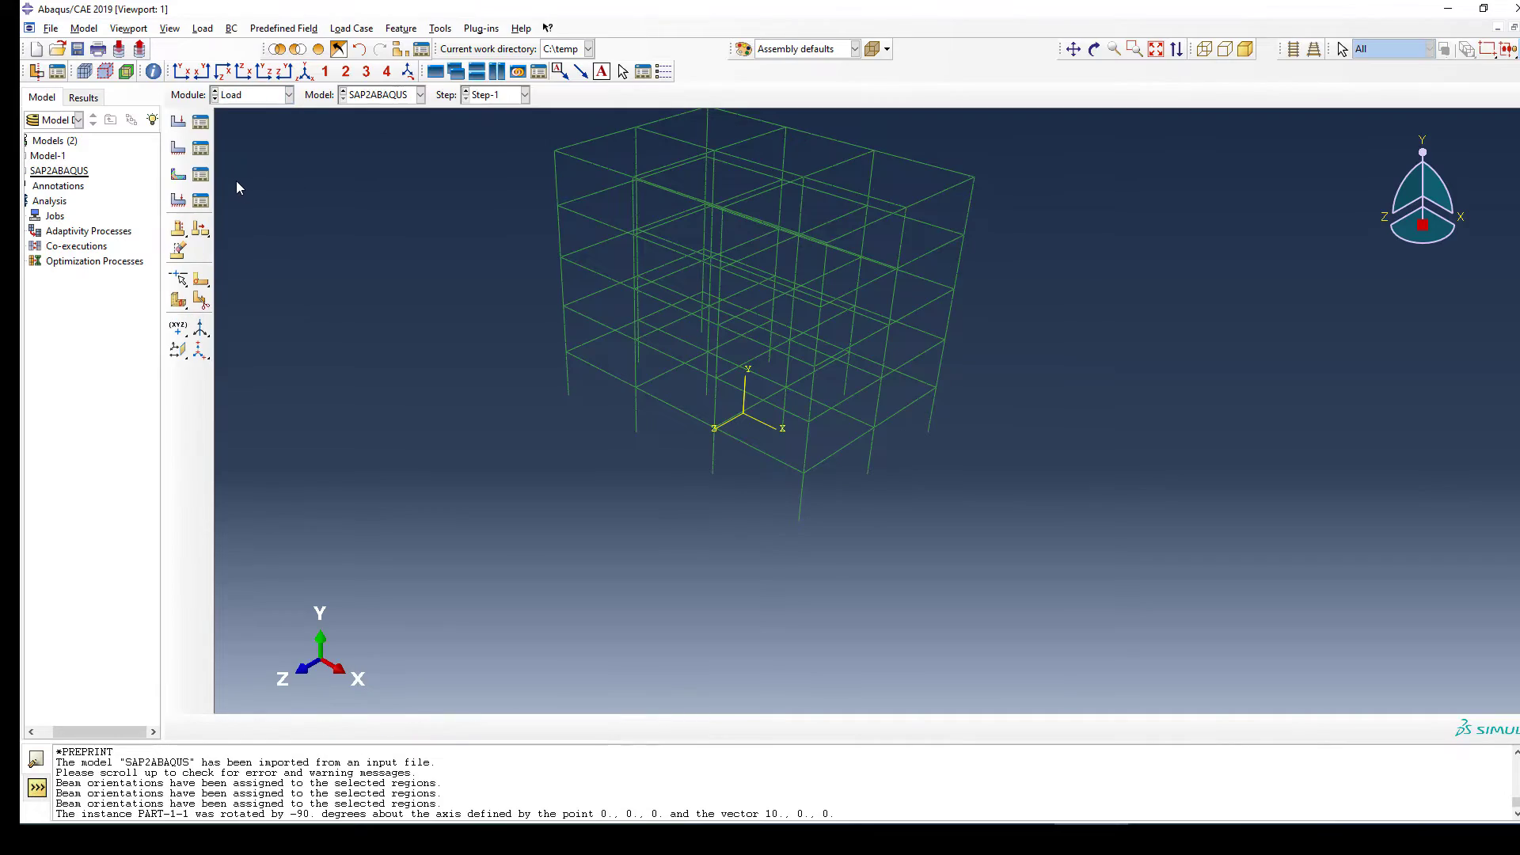
pyautogui.scroll(-3, 509, 451)
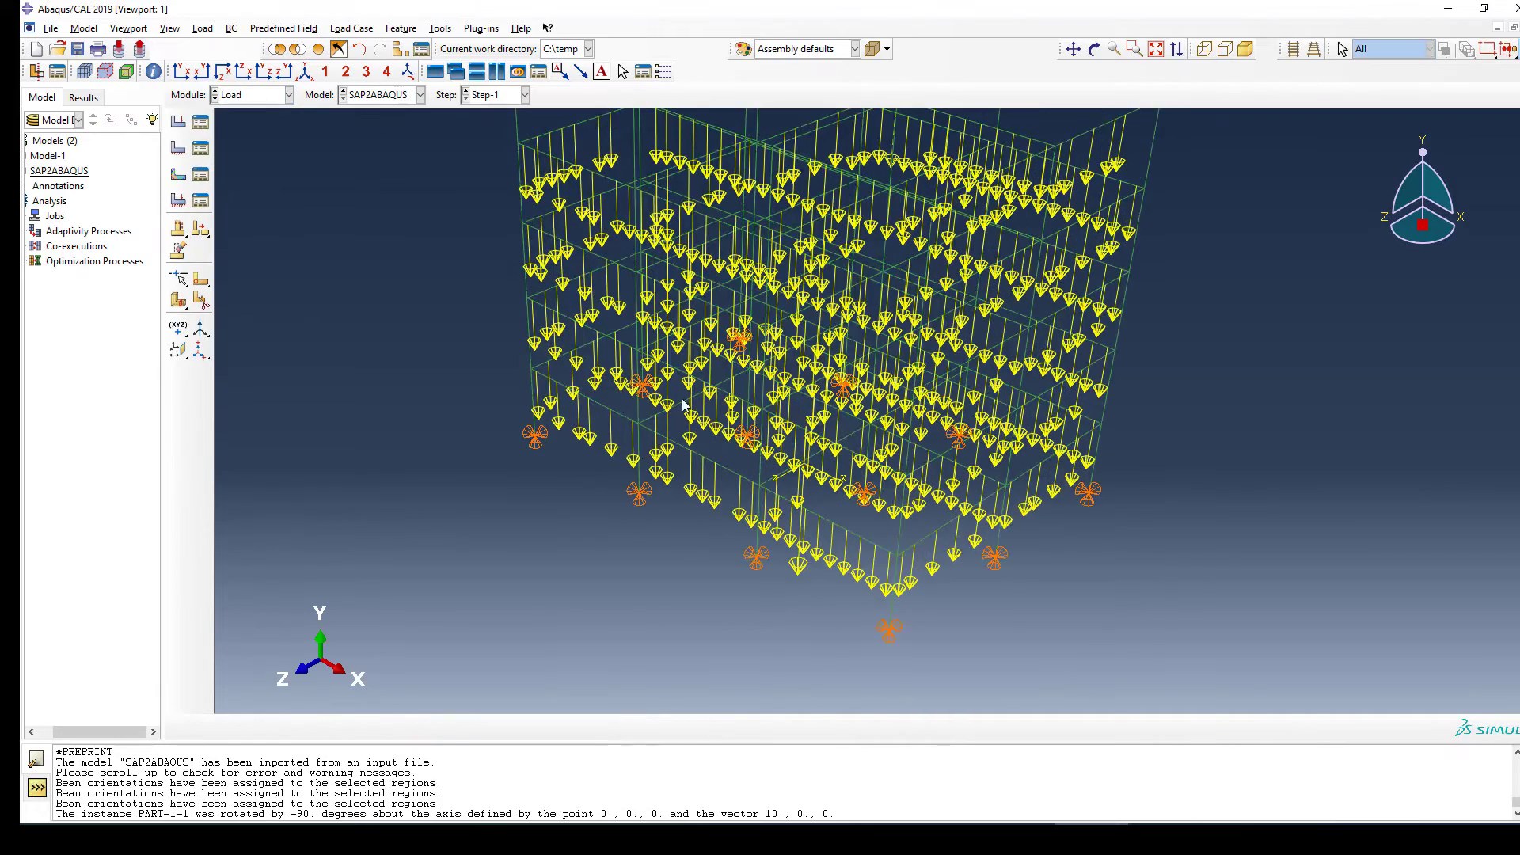
pyautogui.scroll(4, 637, 474)
pyautogui.scroll(-4, 590, 198)
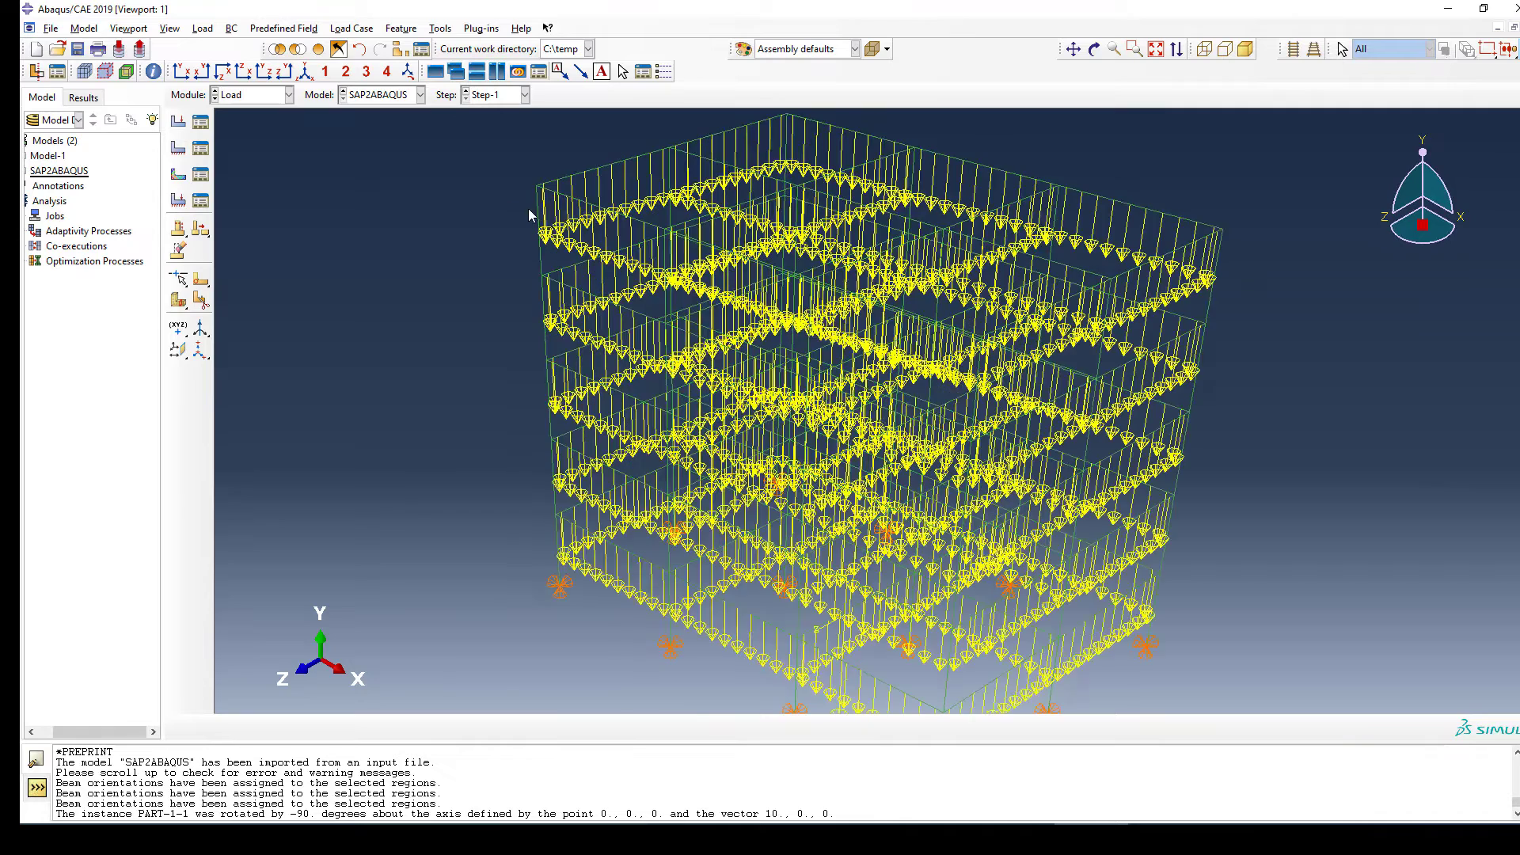
pyautogui.click(117, 29)
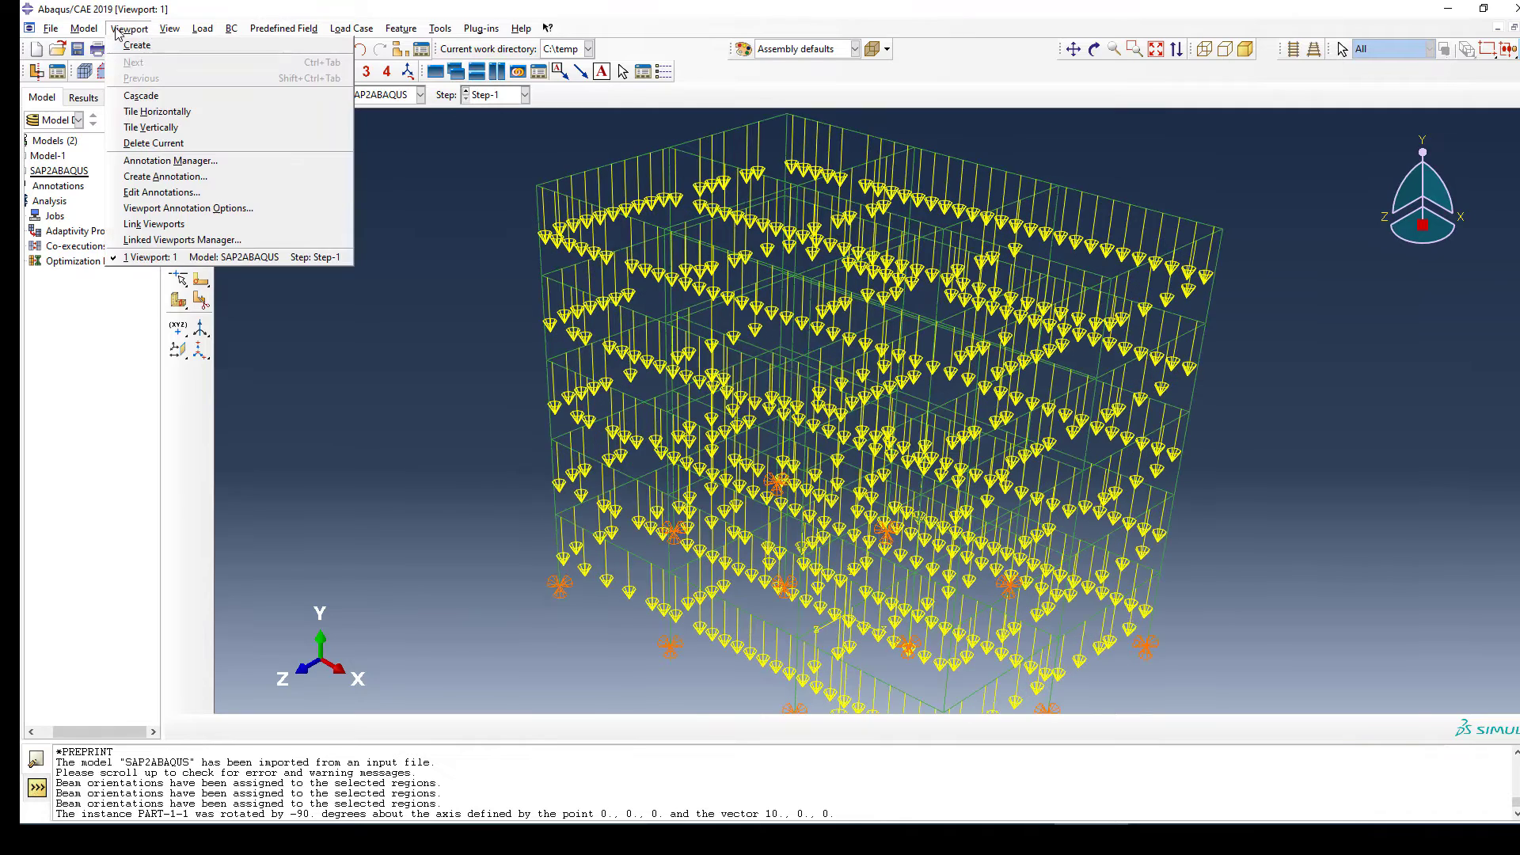
pyautogui.moveTo(166, 30)
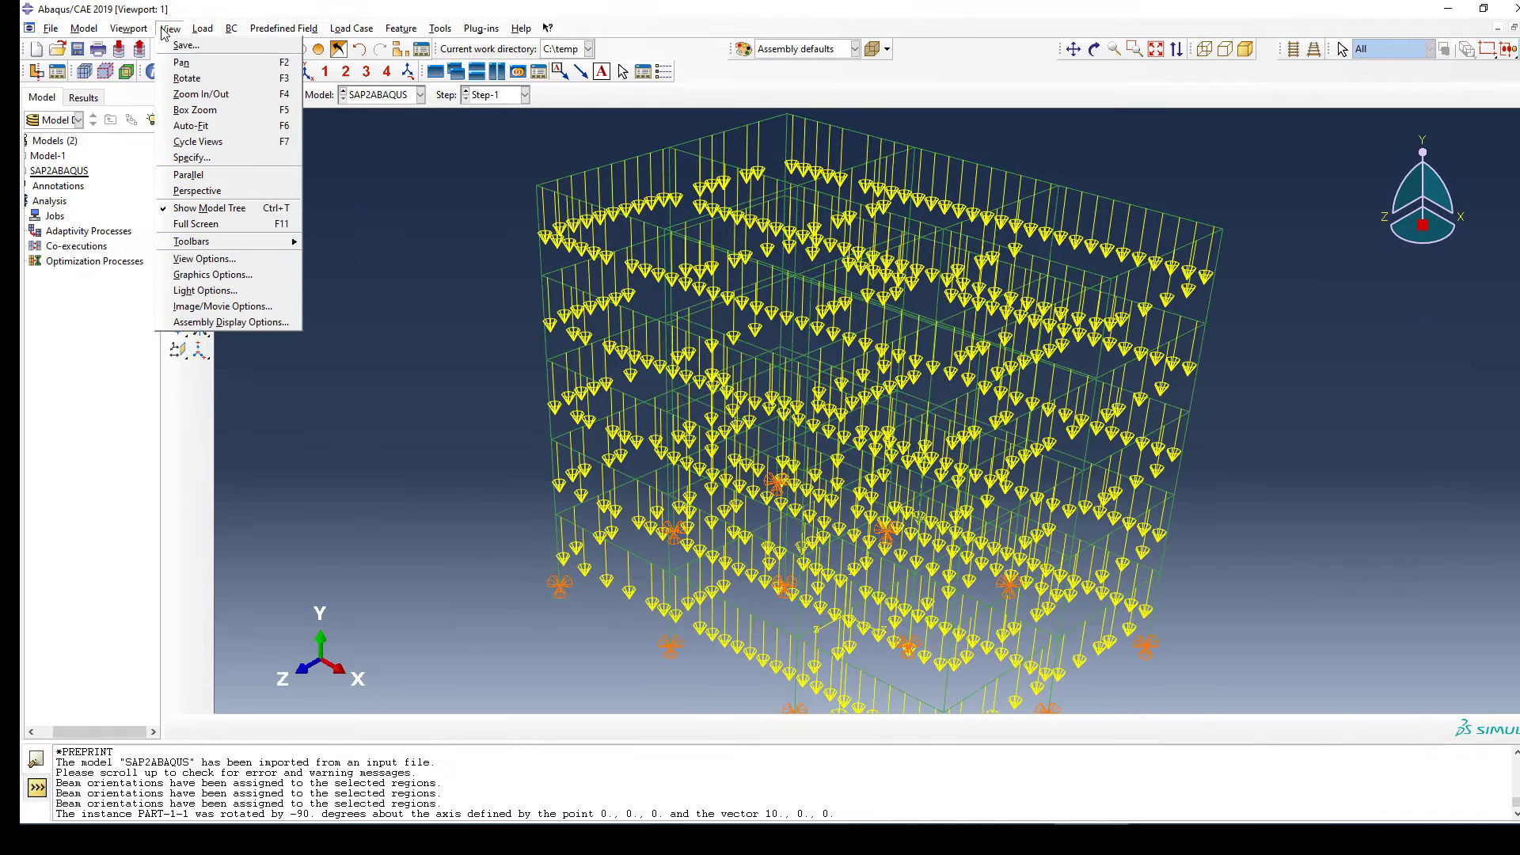
pyautogui.click(223, 323)
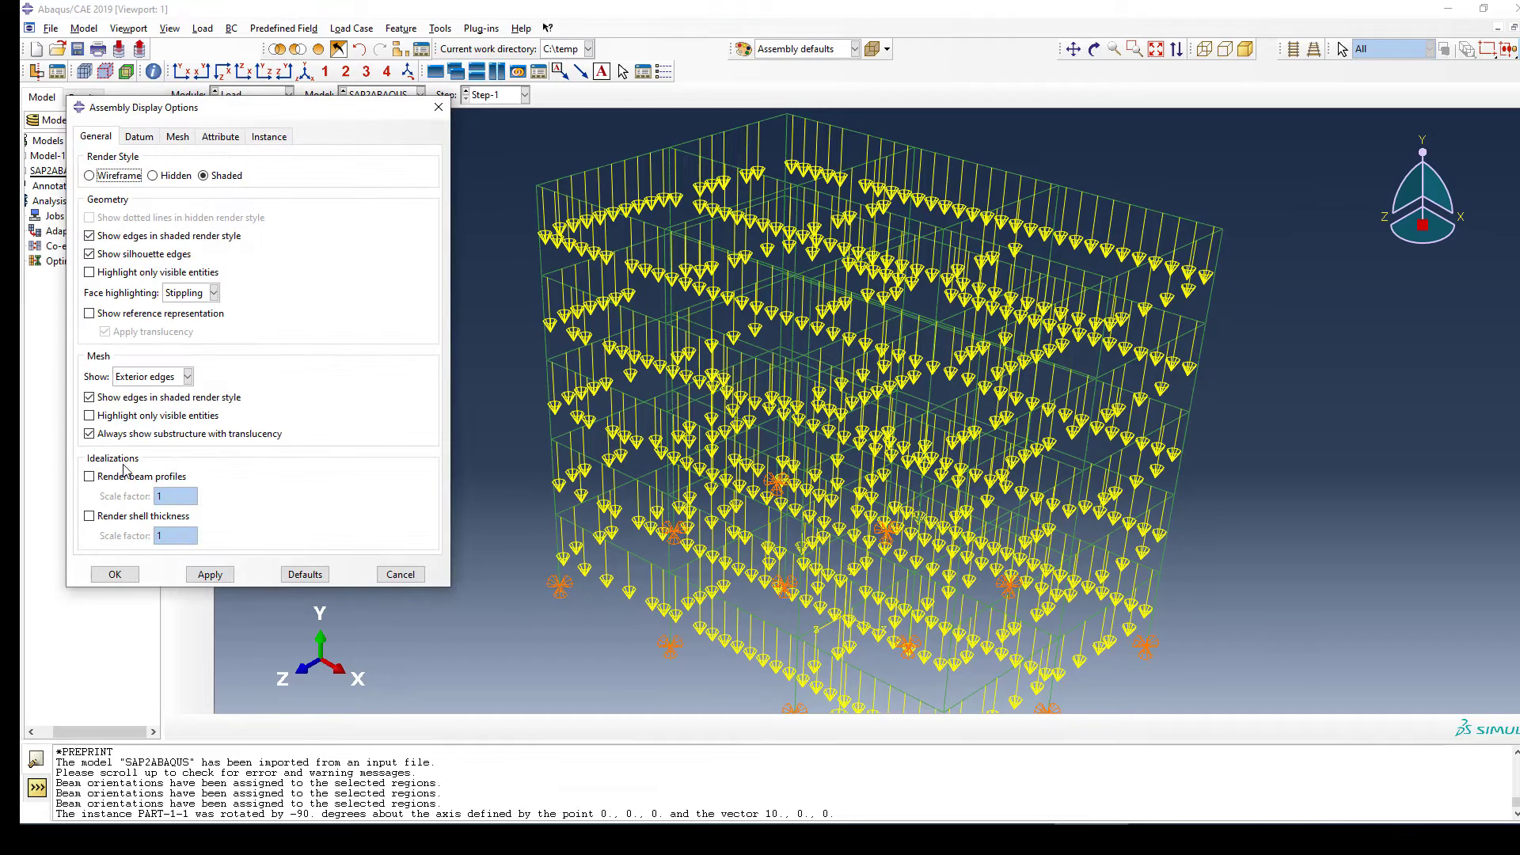
pyautogui.click(126, 476)
pyautogui.click(127, 574)
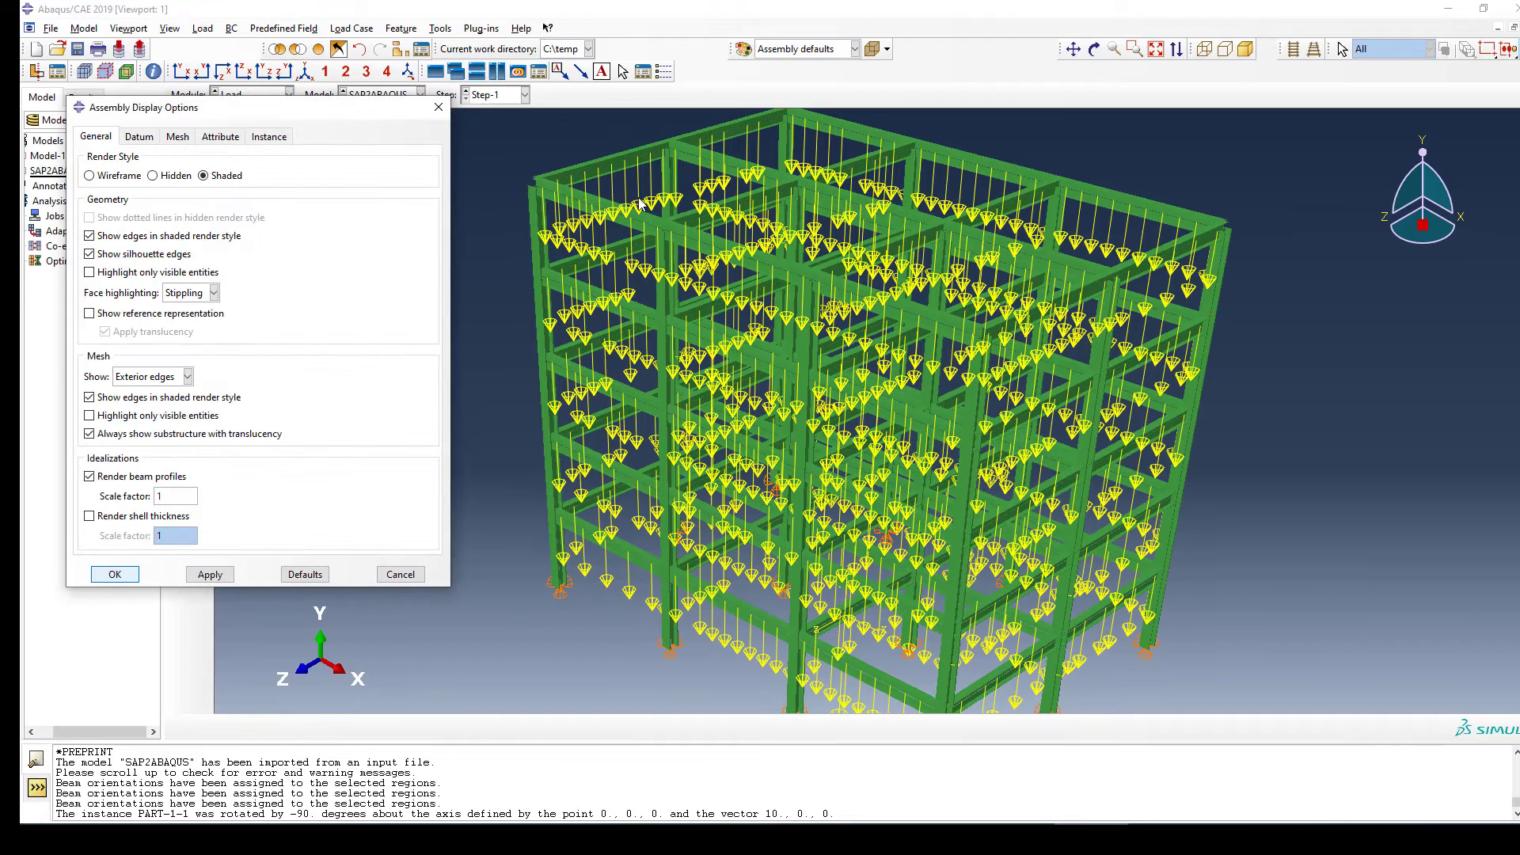
pyautogui.scroll(5, 609, 204)
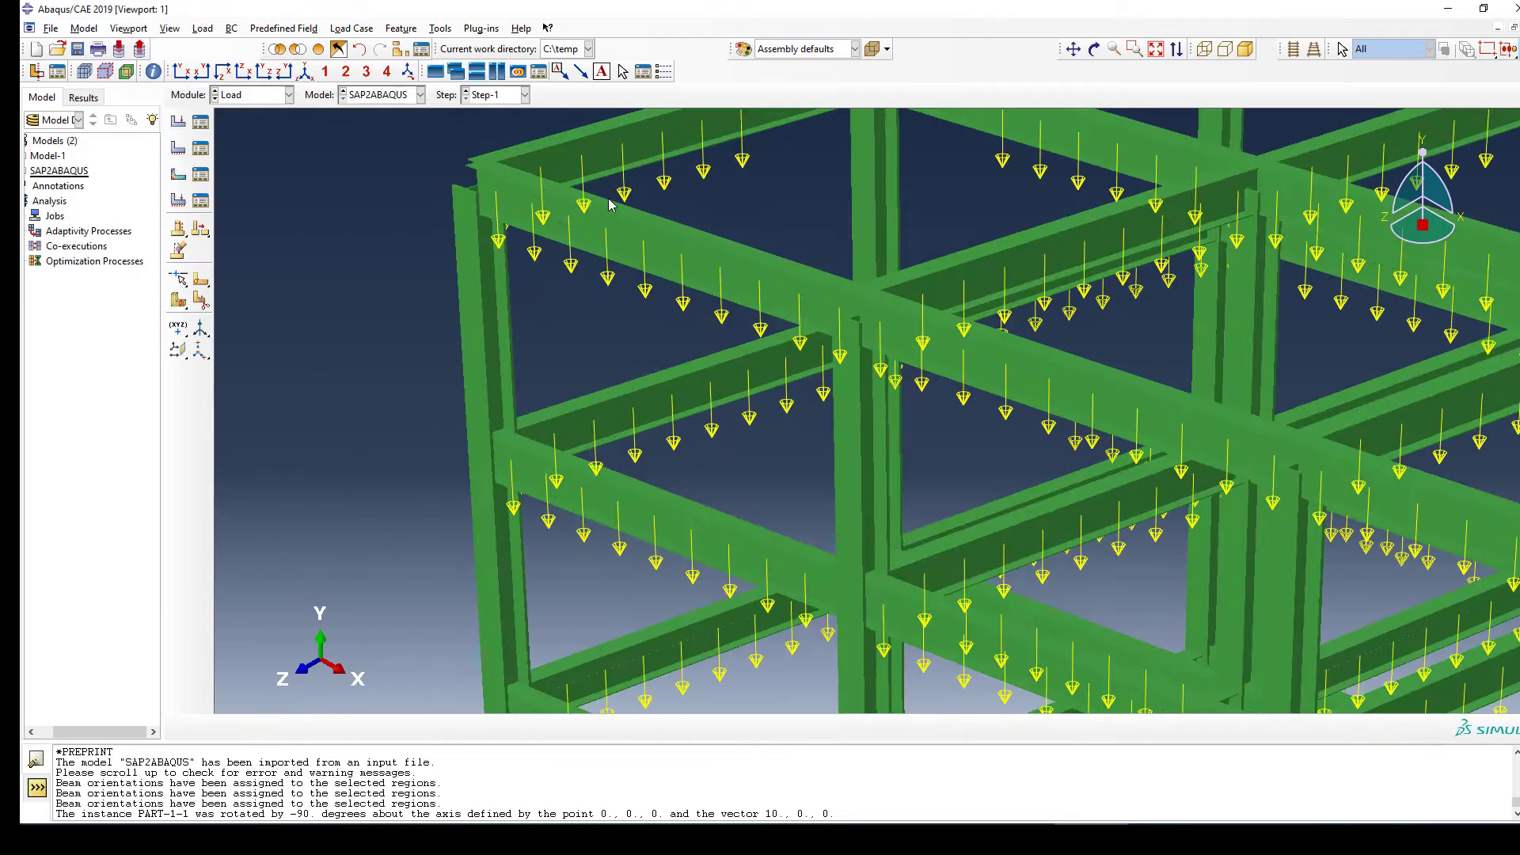
pyautogui.scroll(-10, 611, 205)
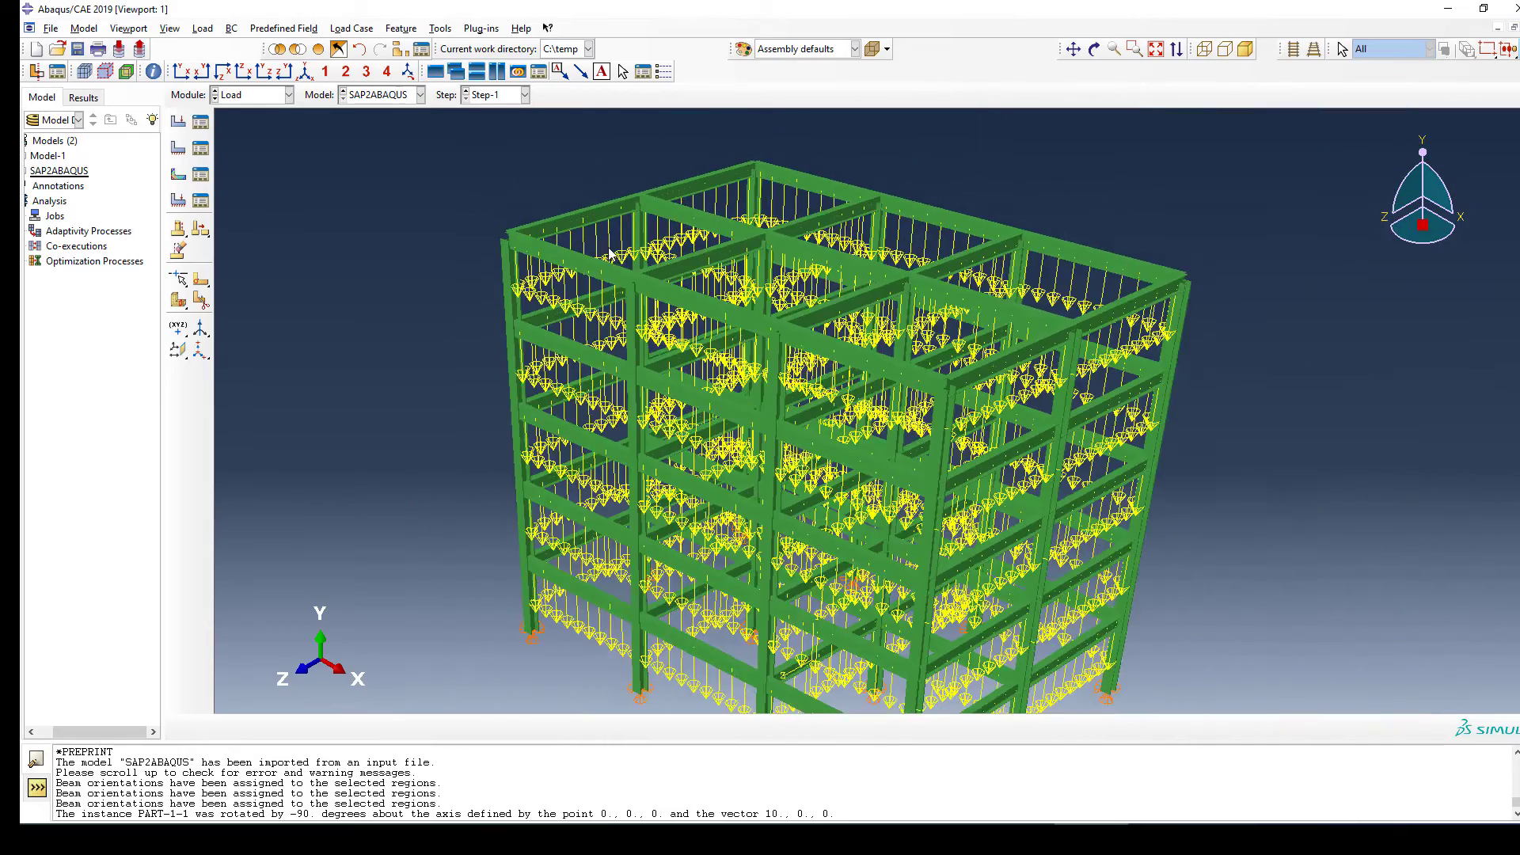
pyautogui.scroll(-3, 609, 253)
# Step: View PART-1 instead of the assembly in the Mesh module
pyautogui.click(269, 97)
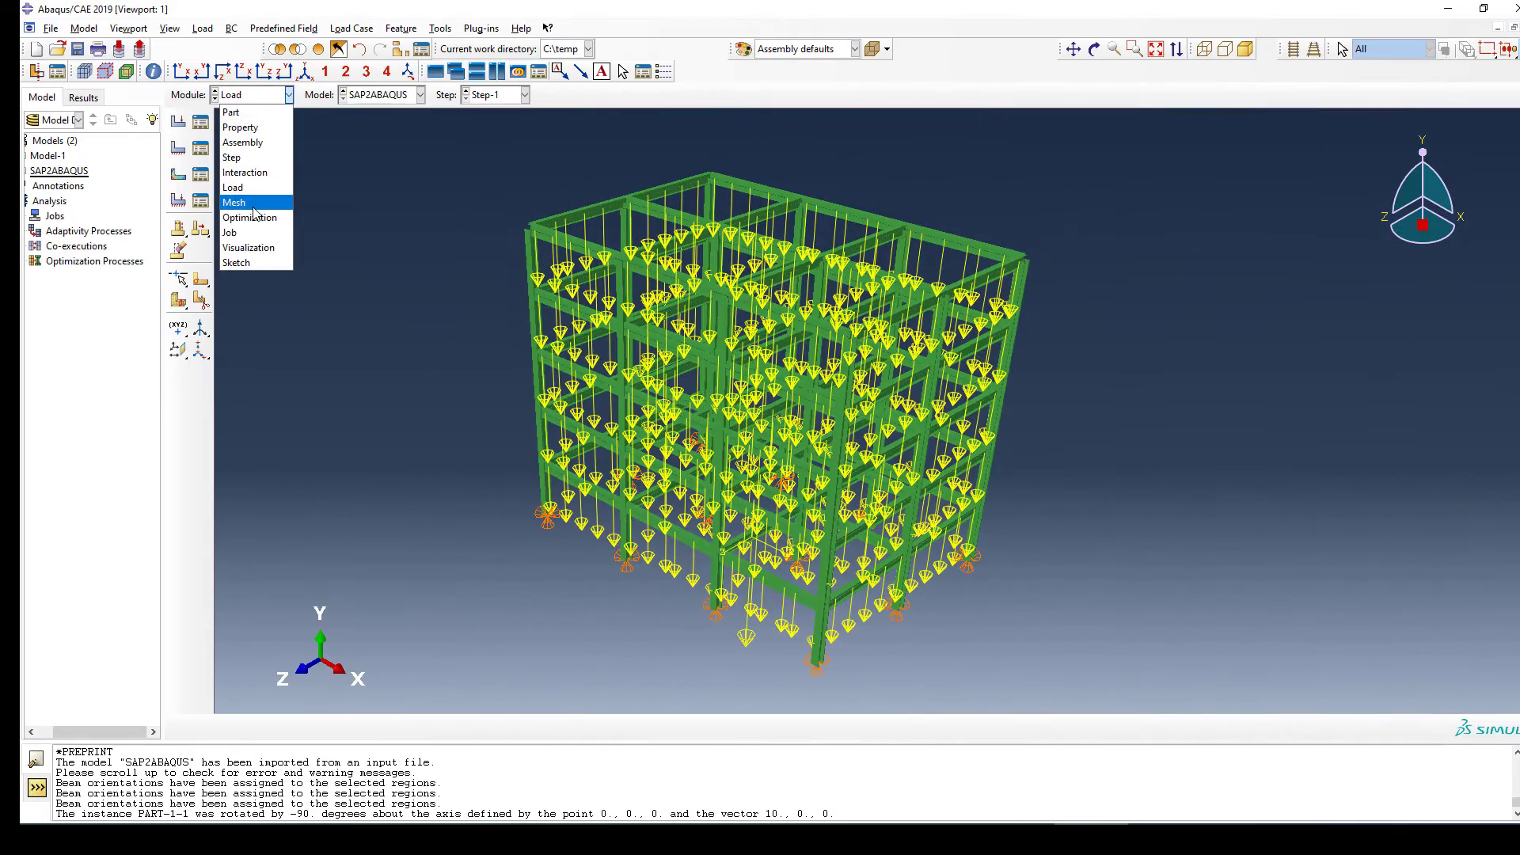
pyautogui.click(253, 207)
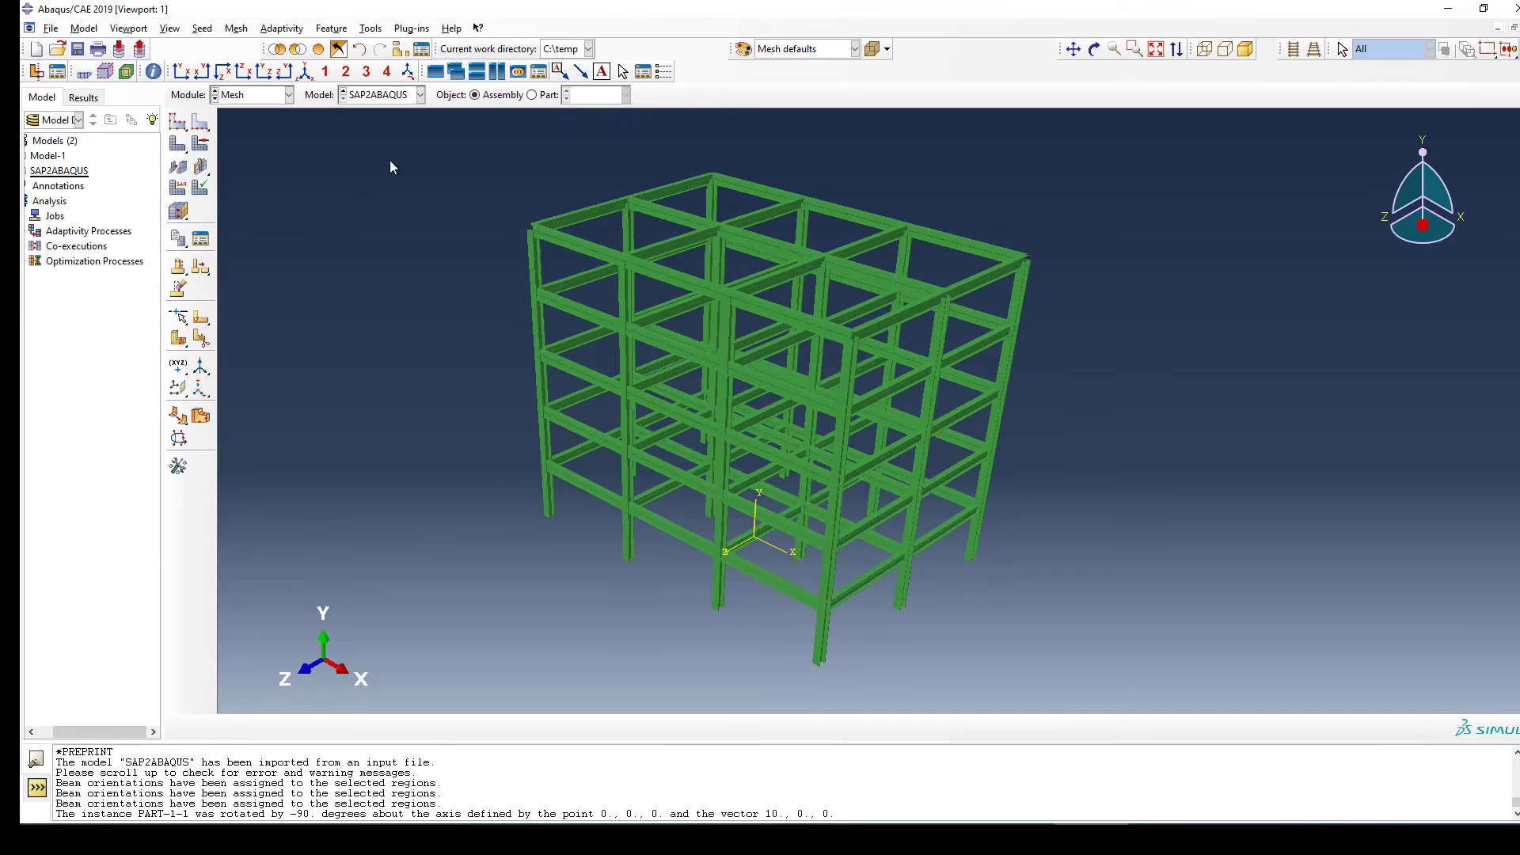
pyautogui.click(532, 95)
# Step: In the Job module, create a full analysis job named Static-ANalysis for the SAP2ABAQUS model and submit it
pyautogui.click(288, 95)
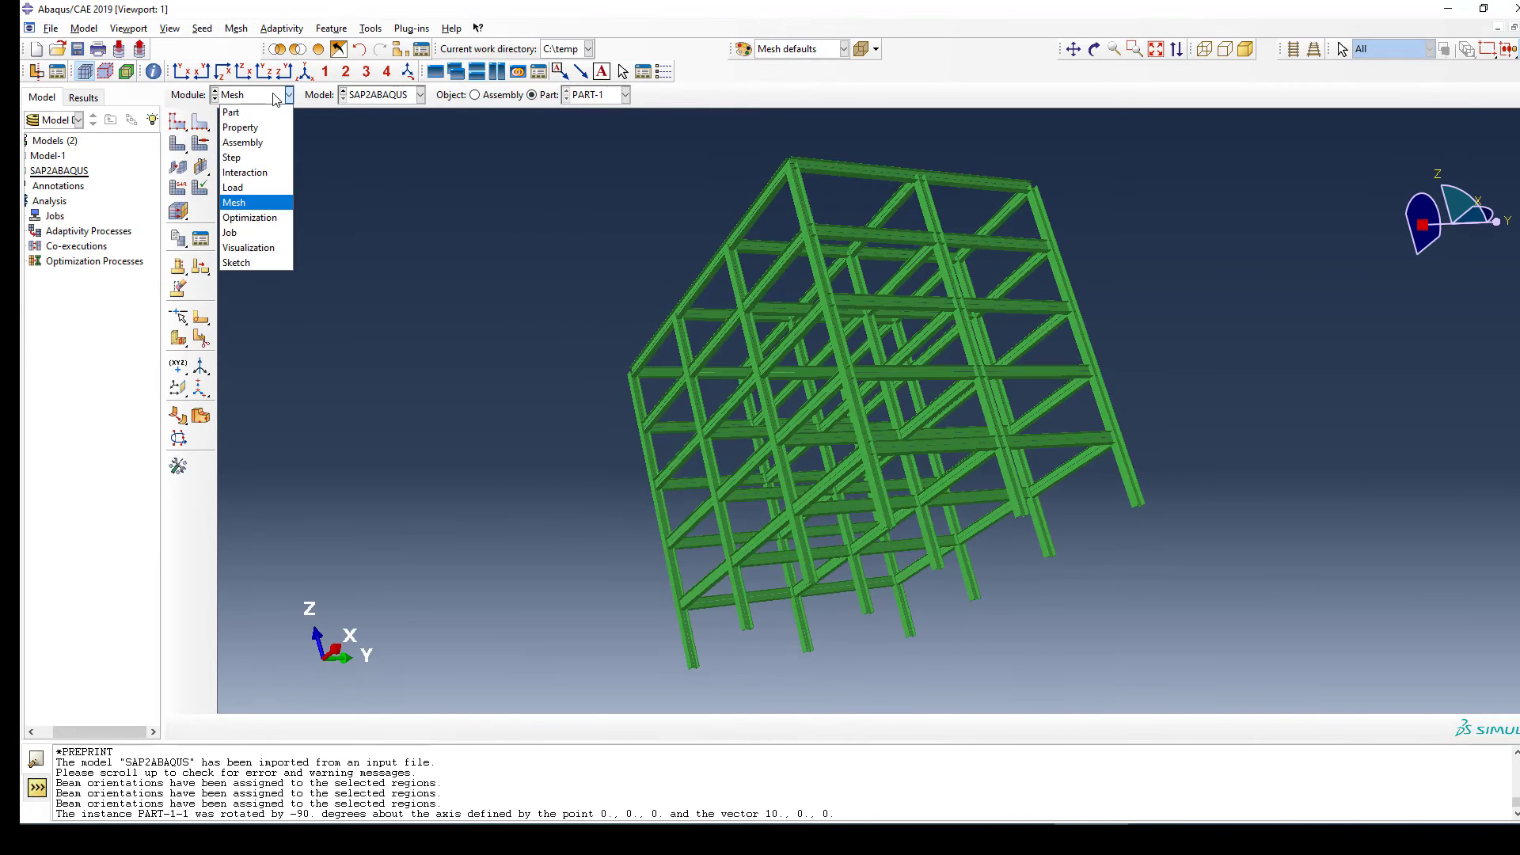
pyautogui.click(241, 233)
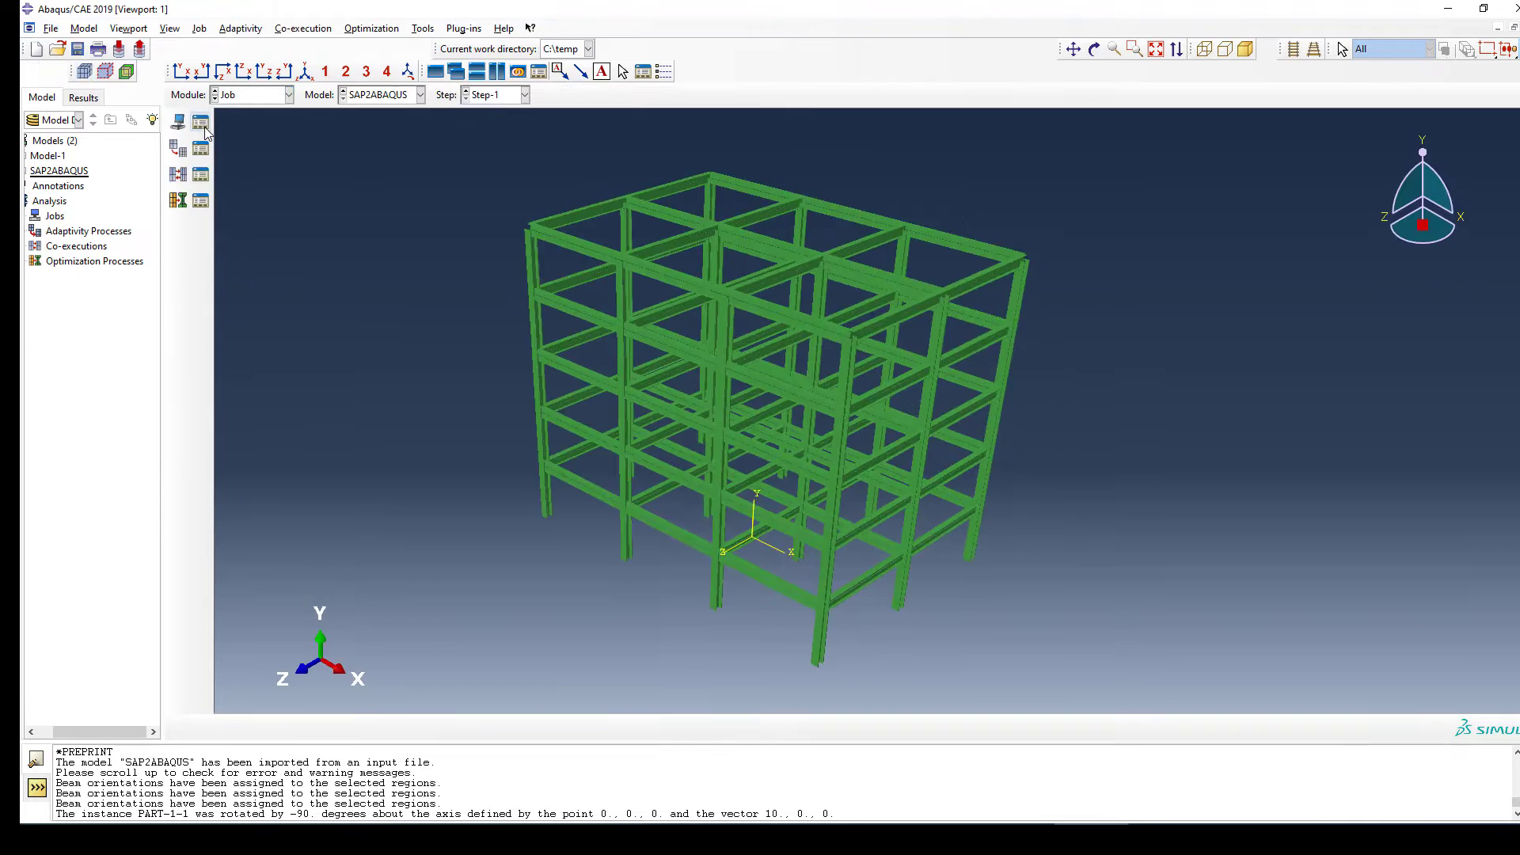
pyautogui.click(201, 124)
pyautogui.click(208, 493)
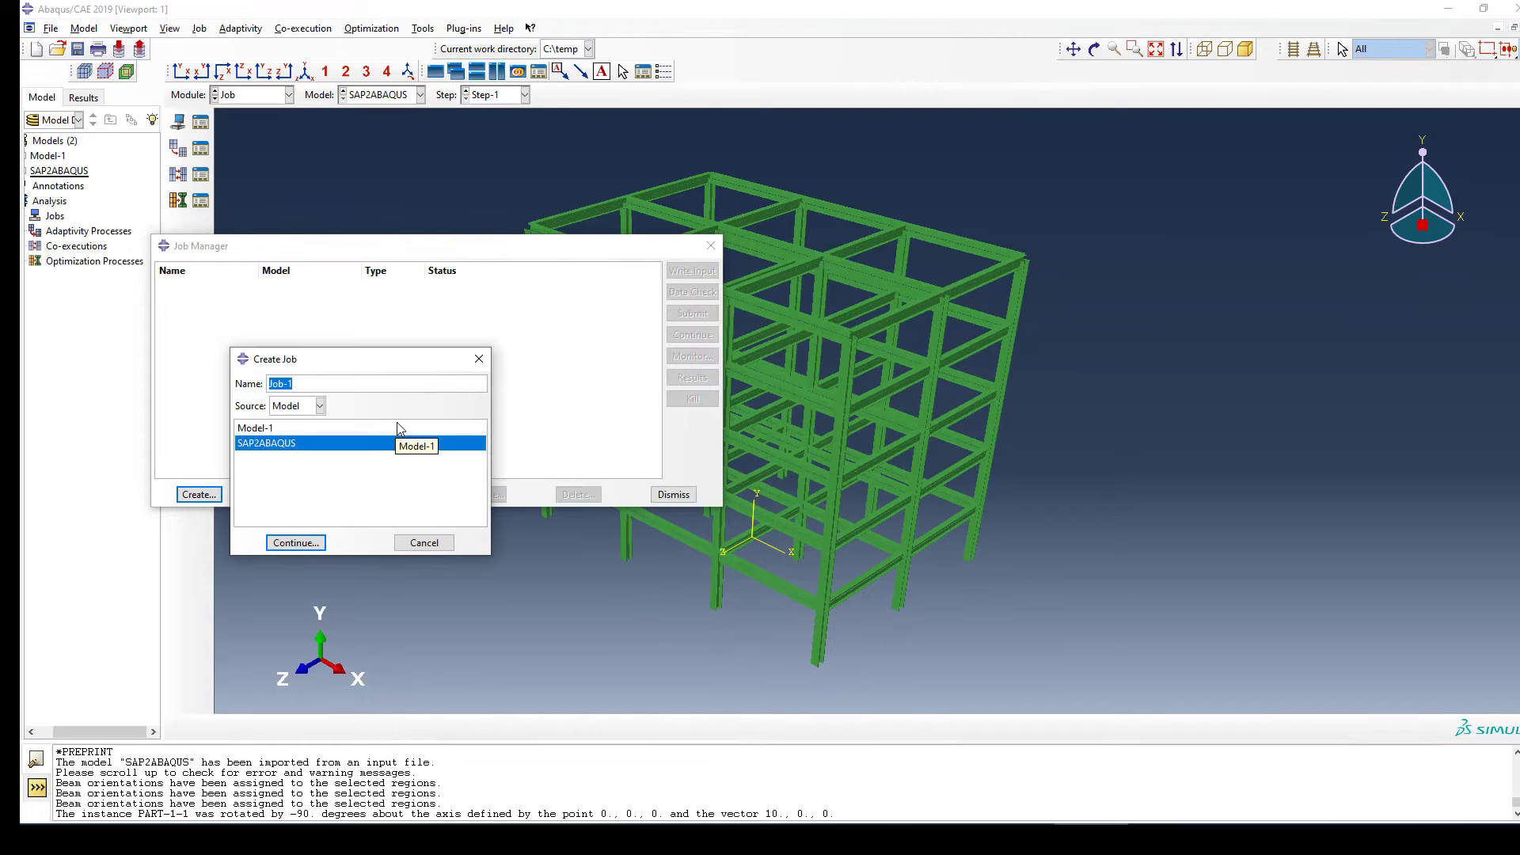
pyautogui.write('Static-ANalysis')
pyautogui.click(294, 543)
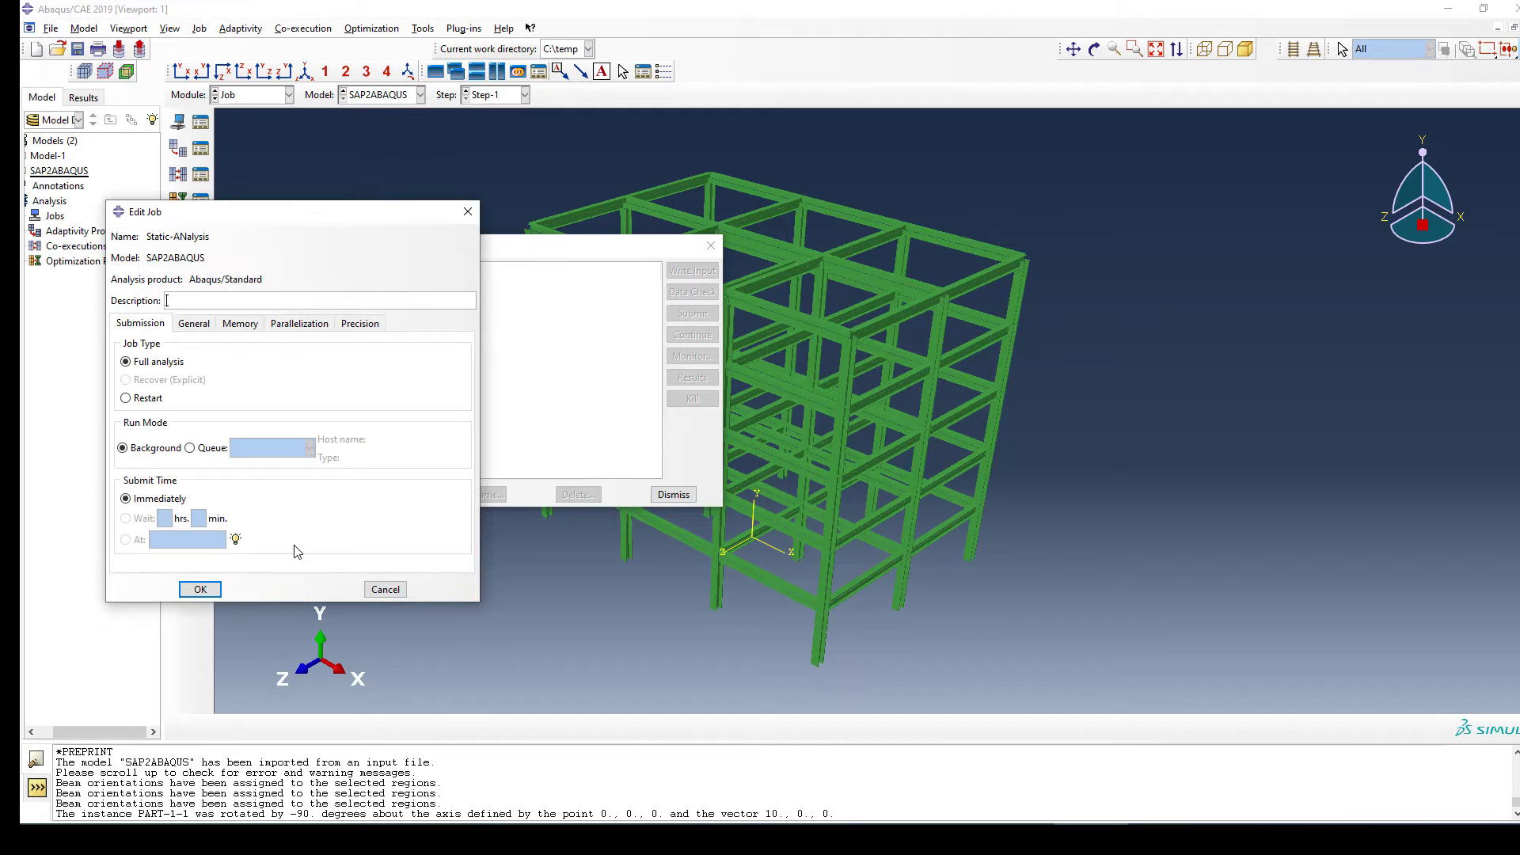
pyautogui.click(199, 590)
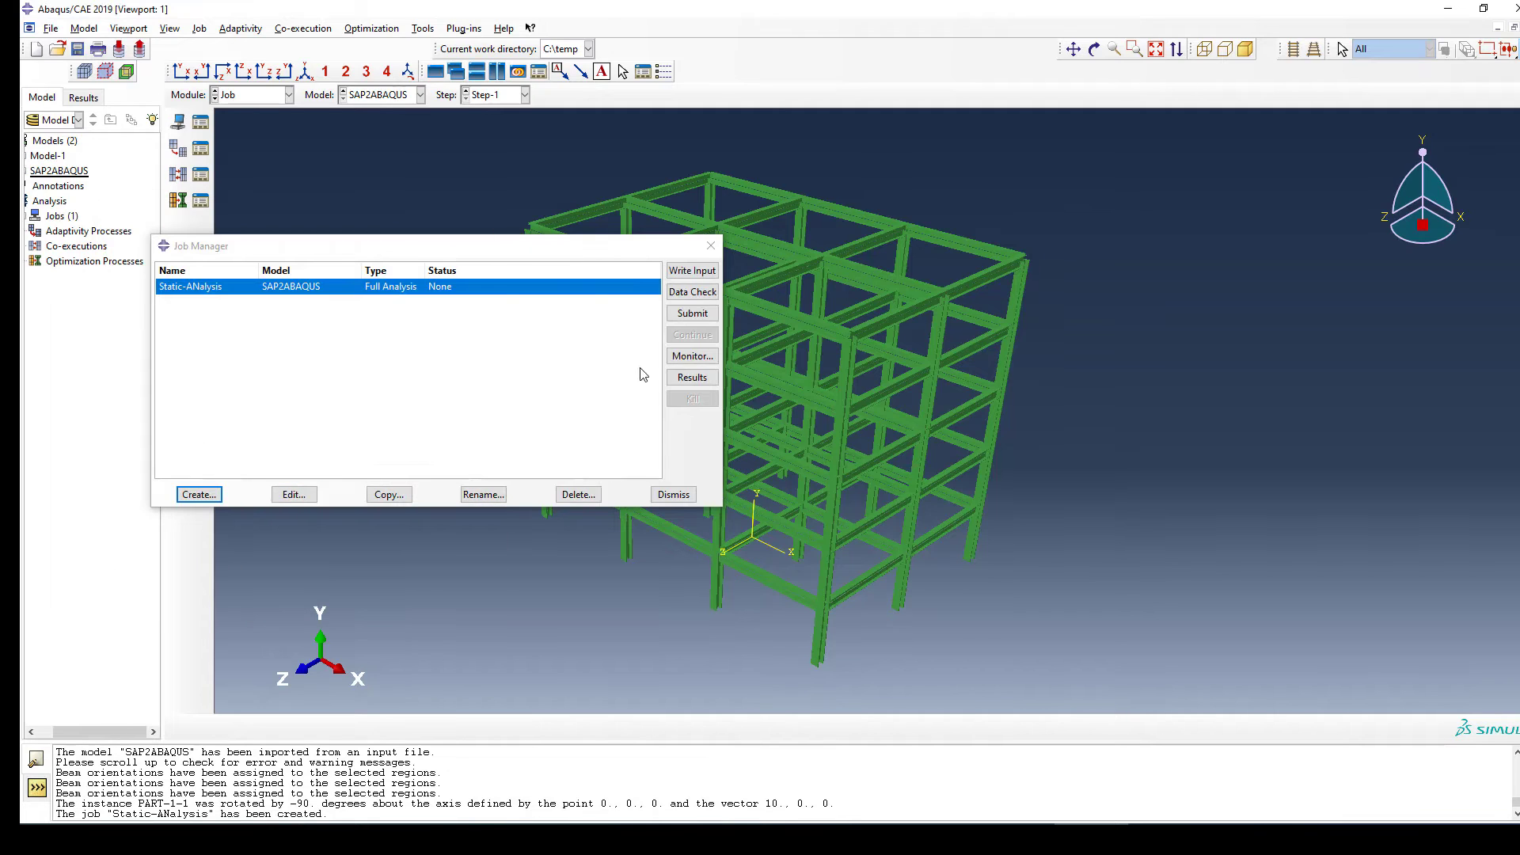
pyautogui.click(694, 315)
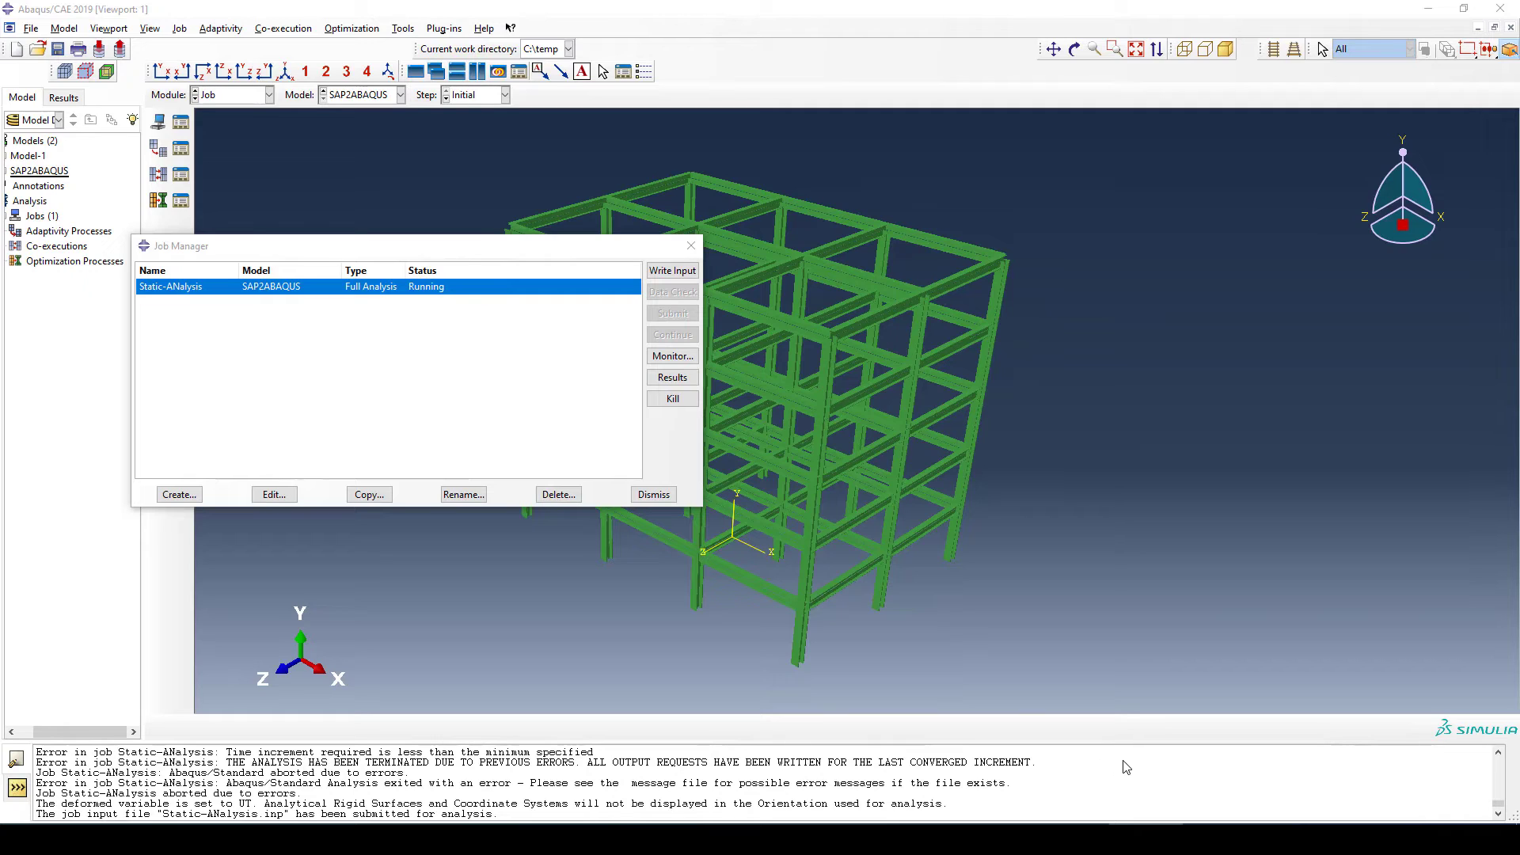
# Step: Monitor the running Static-ANalysis job, checking its warnings and errors in an enlarged monitor window beside the Job Manager
pyautogui.moveTo(493, 246); pyautogui.dragTo(488, 297)
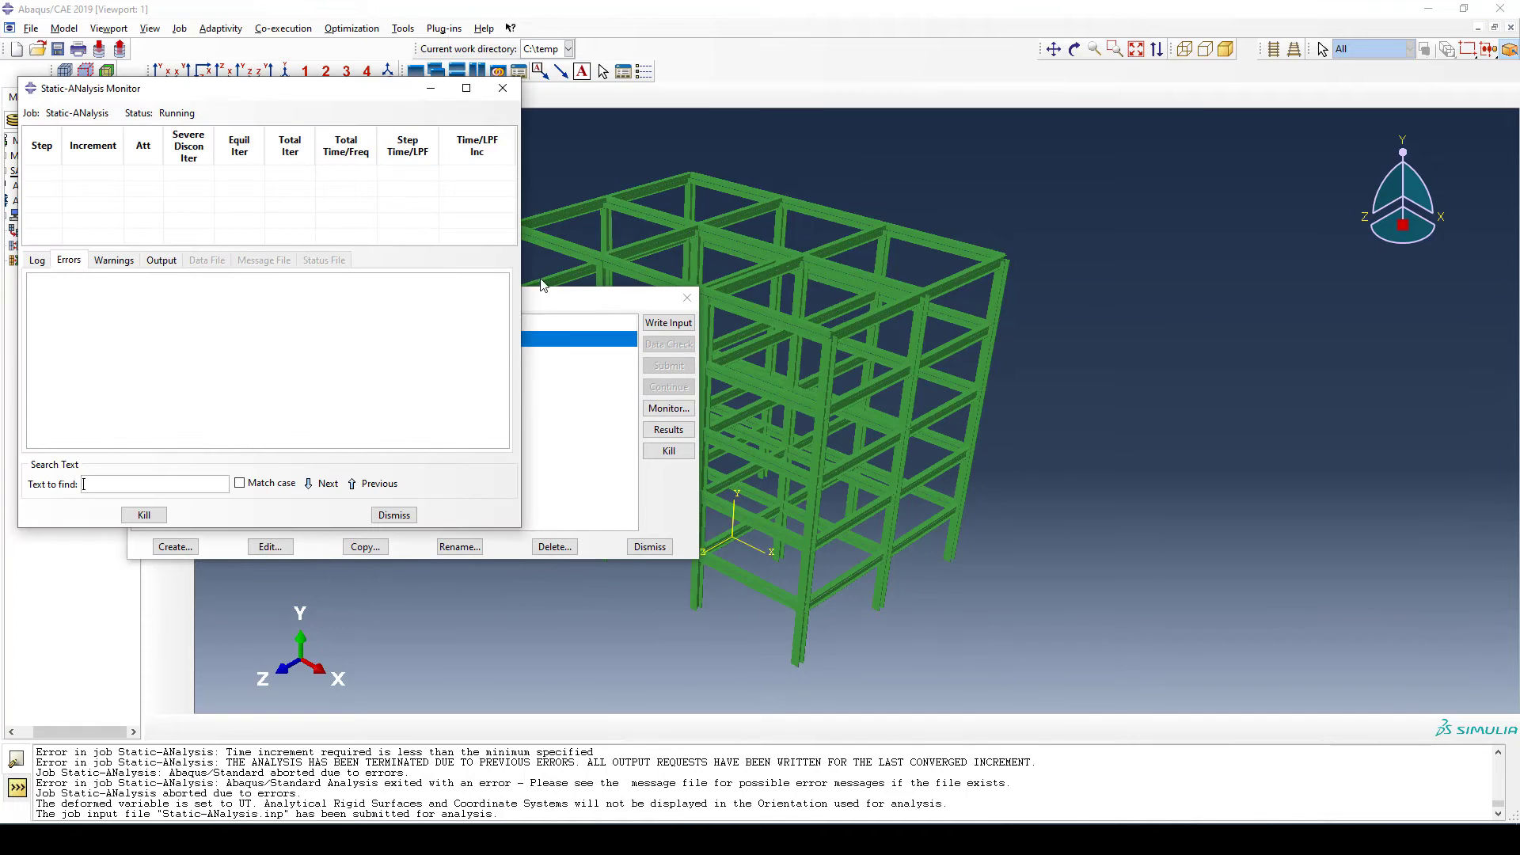
pyautogui.moveTo(570, 300)
pyautogui.mouseDown()
pyautogui.moveTo(577, 344)
pyautogui.moveTo(579, 304)
pyautogui.mouseUp()
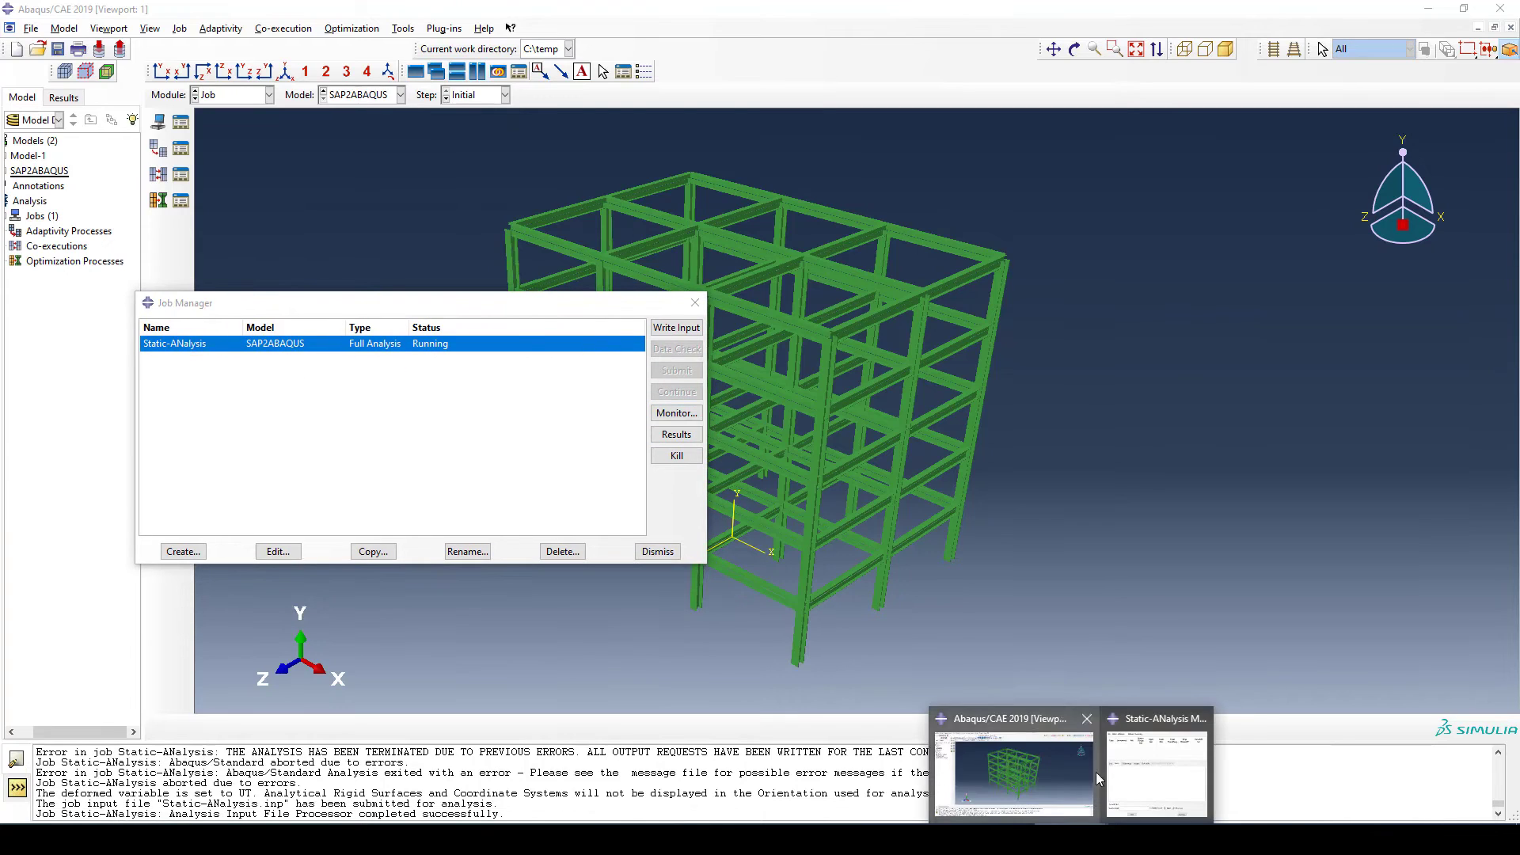
pyautogui.click(1162, 744)
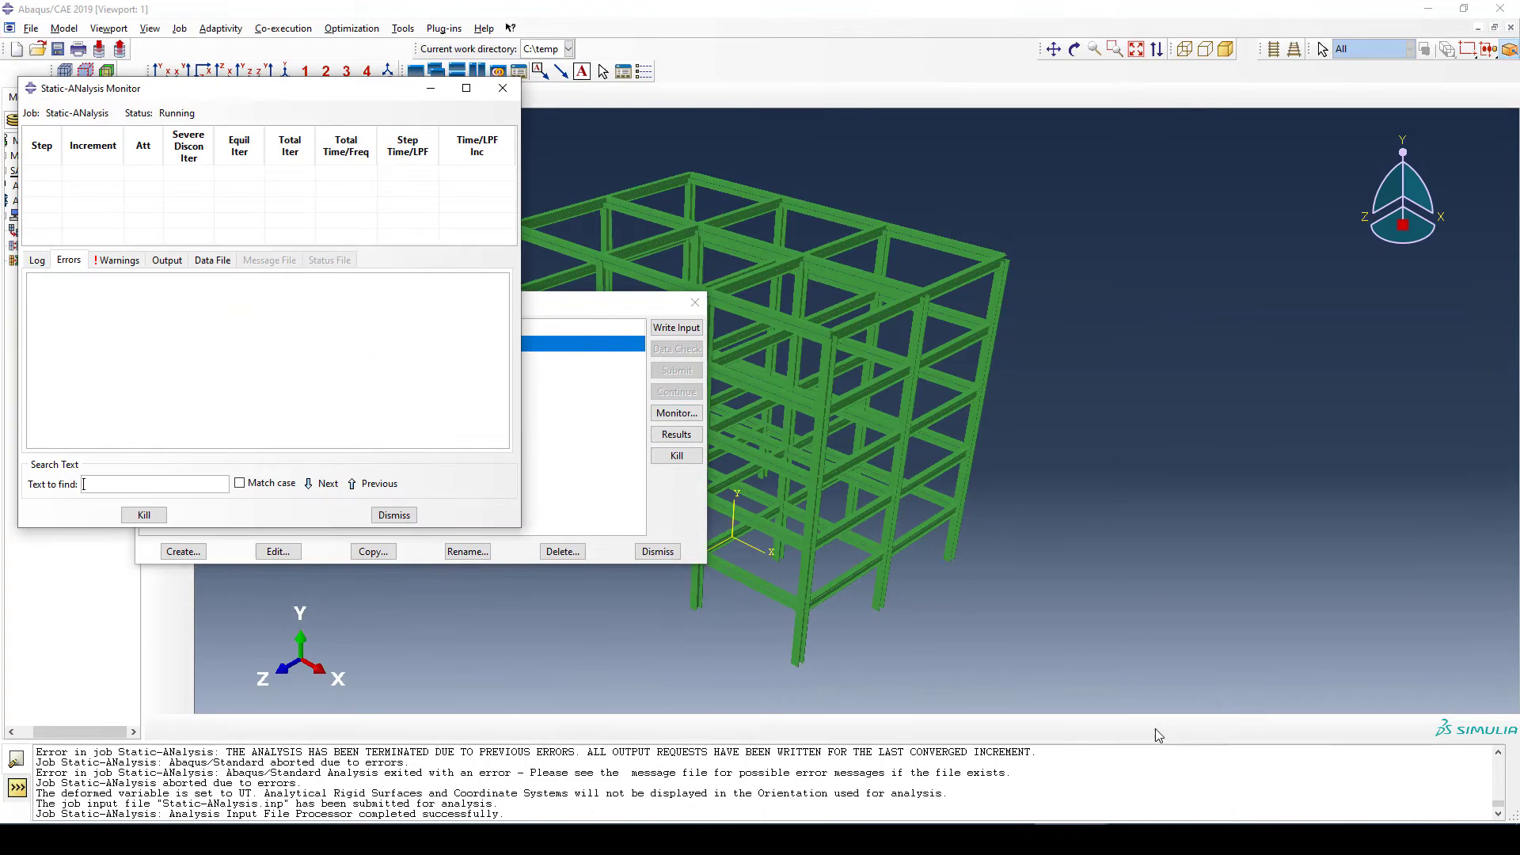
pyautogui.click(115, 260)
pyautogui.click(65, 262)
pyautogui.moveTo(379, 527); pyautogui.dragTo(380, 610)
pyautogui.moveTo(337, 97); pyautogui.dragTo(1078, 173)
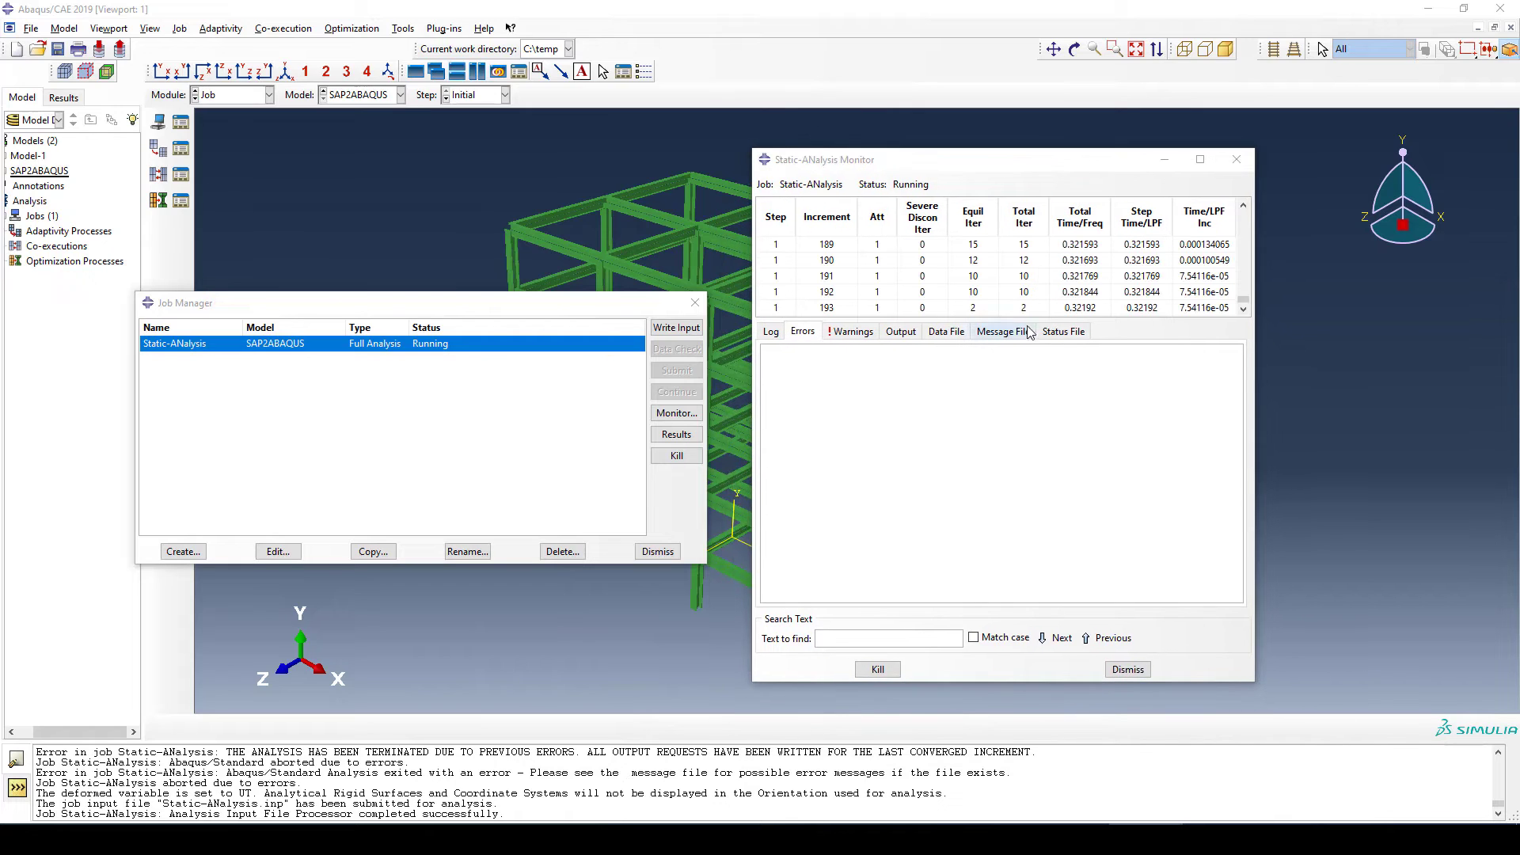
# Step: Review the warnings of the running Static-ANalysis job and minimize its monitor window
pyautogui.click(852, 332)
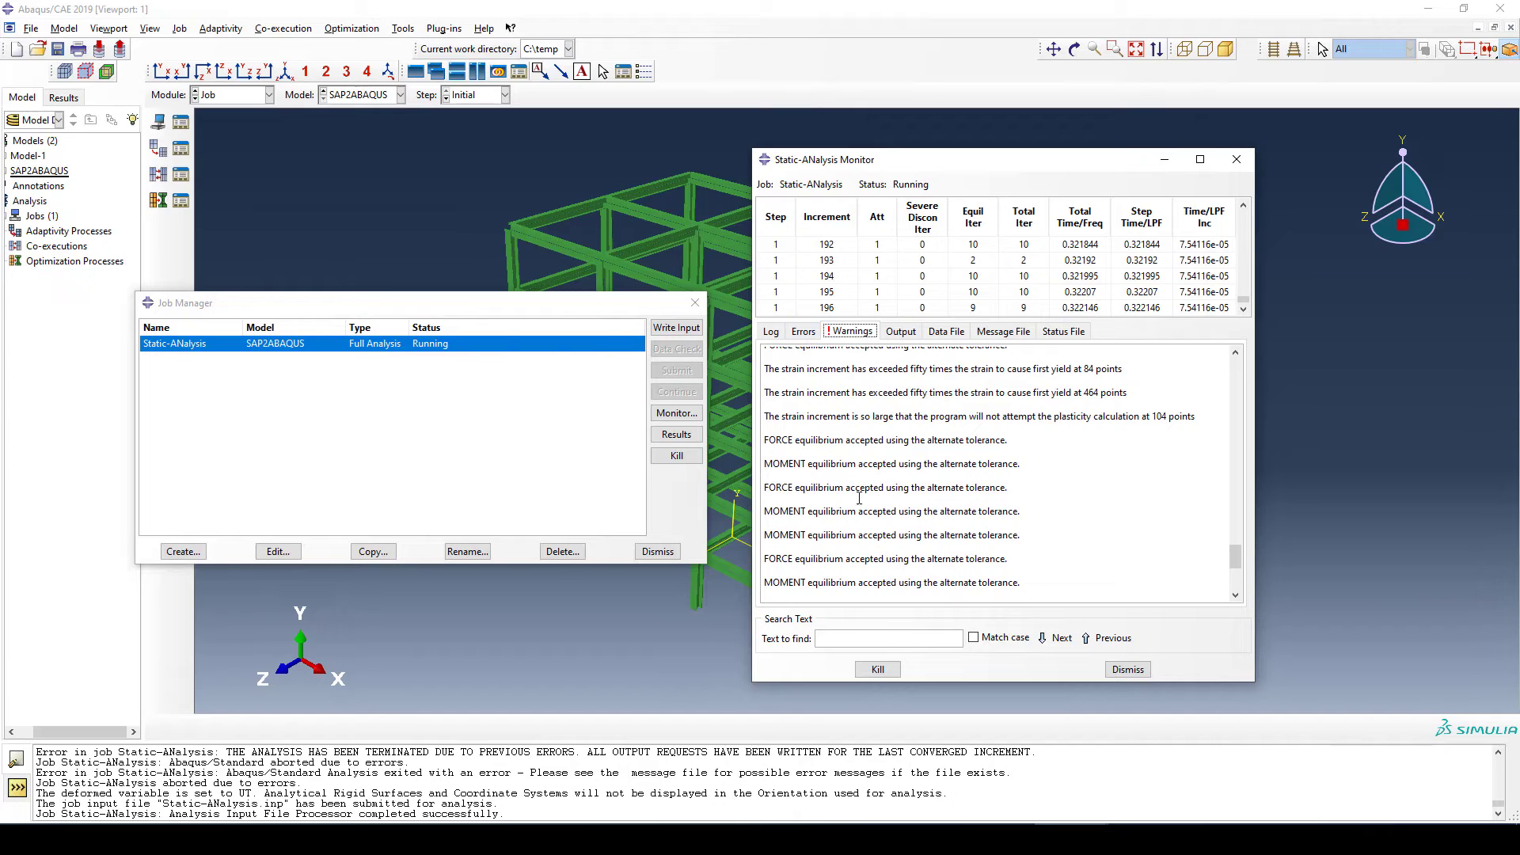
pyautogui.click(1165, 159)
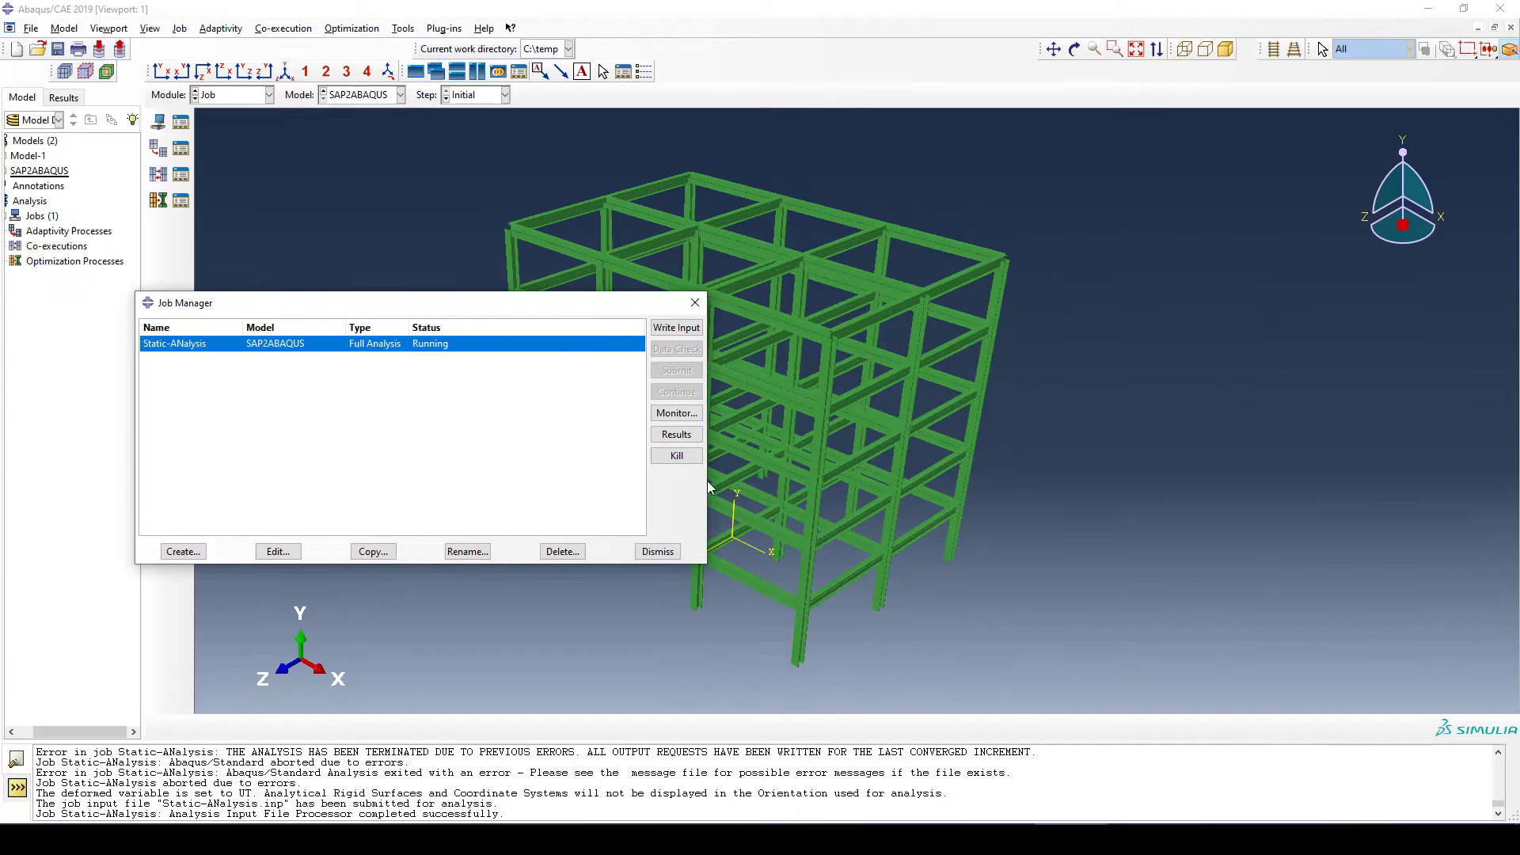
# Step: Open the Static-ANalysis job's results and plot the von Mises stress contours on the deformed frame
pyautogui.click(675, 434)
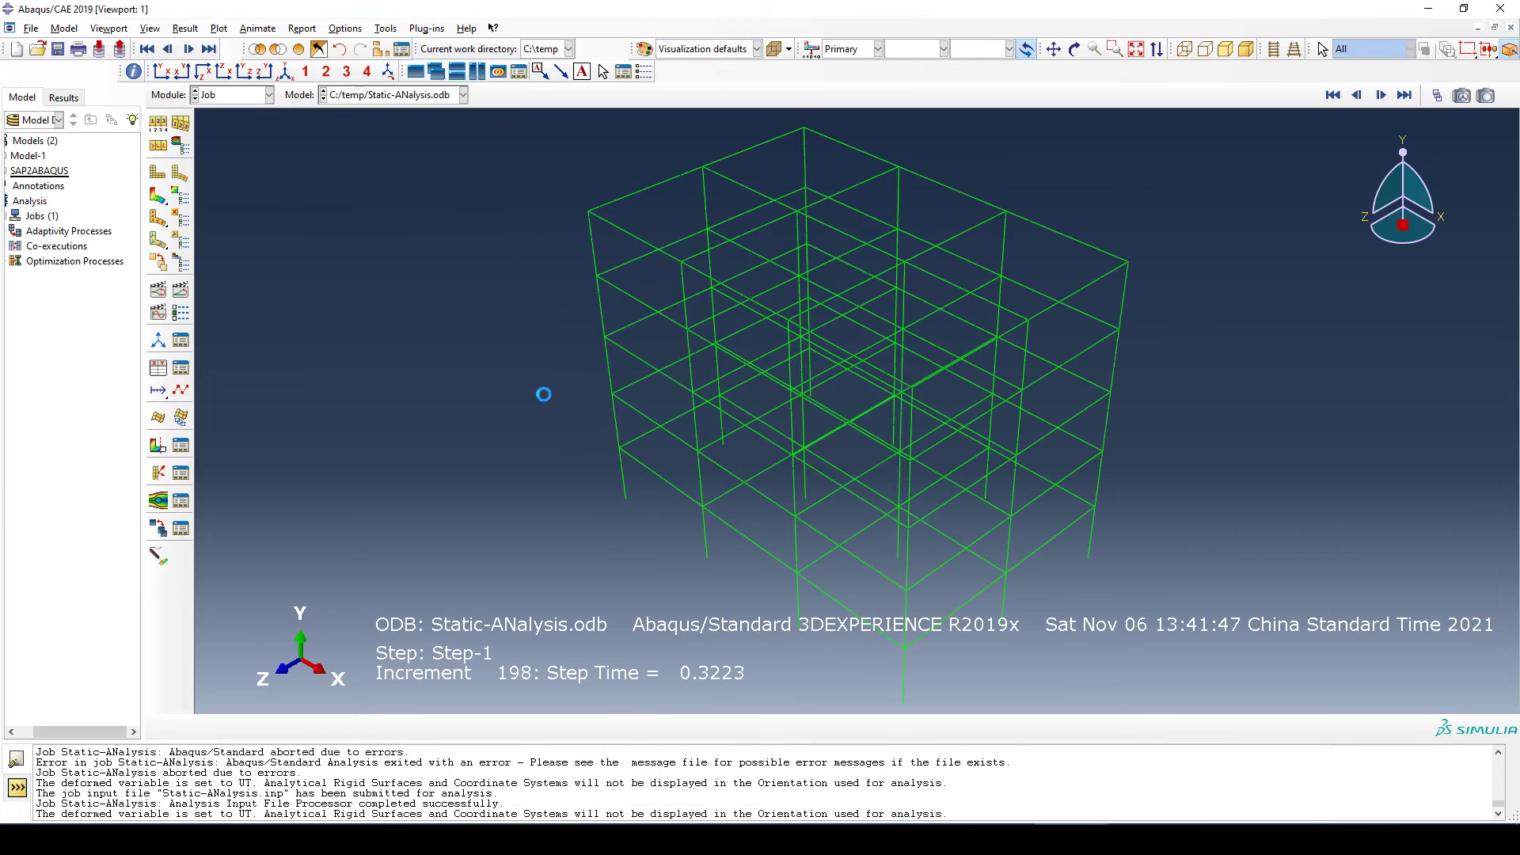
pyautogui.click(157, 195)
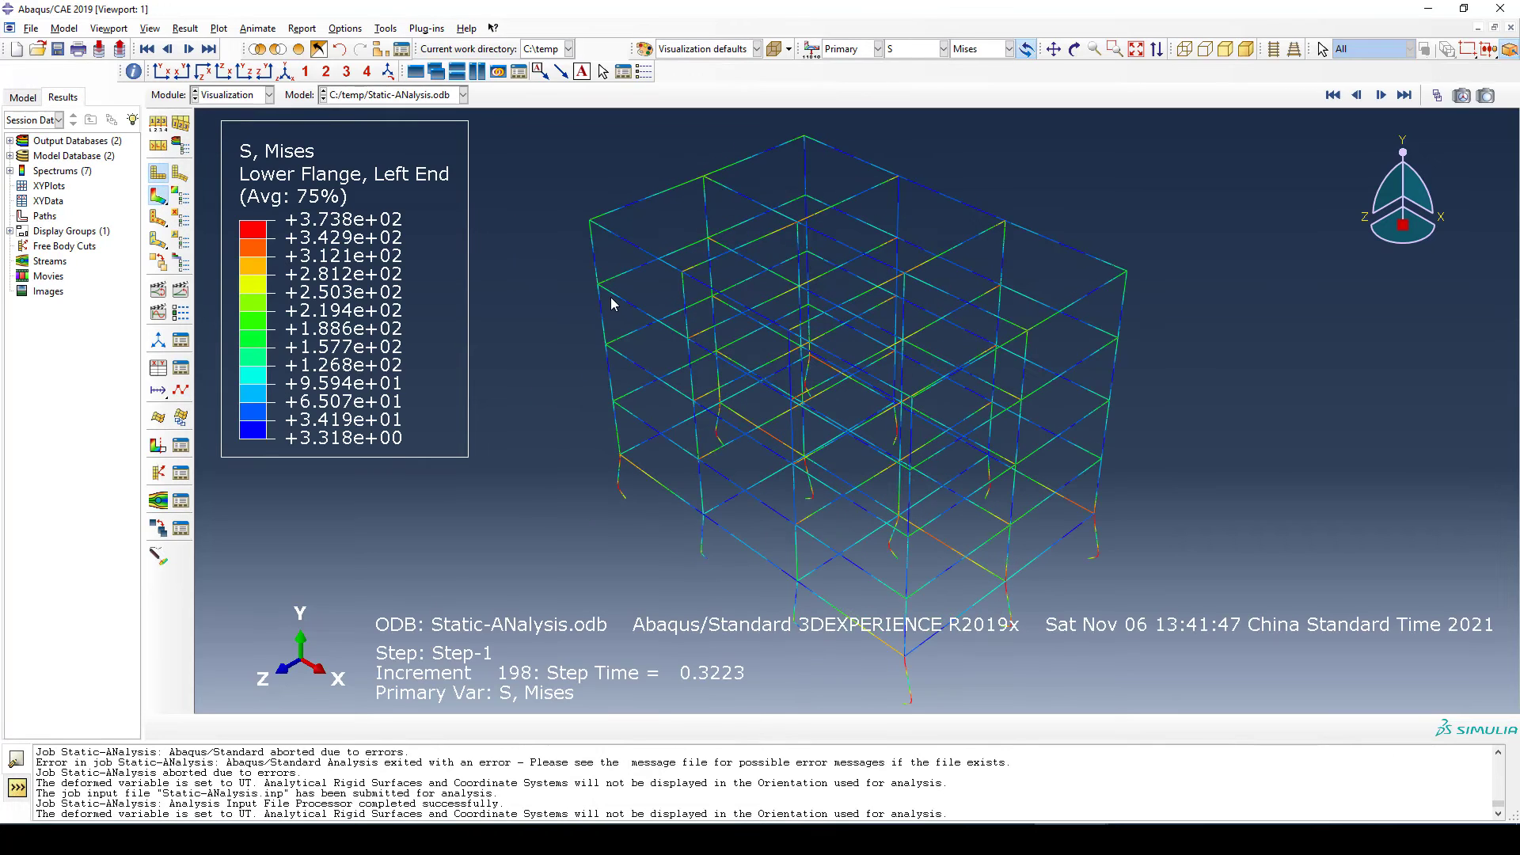
pyautogui.scroll(-2, 620, 346)
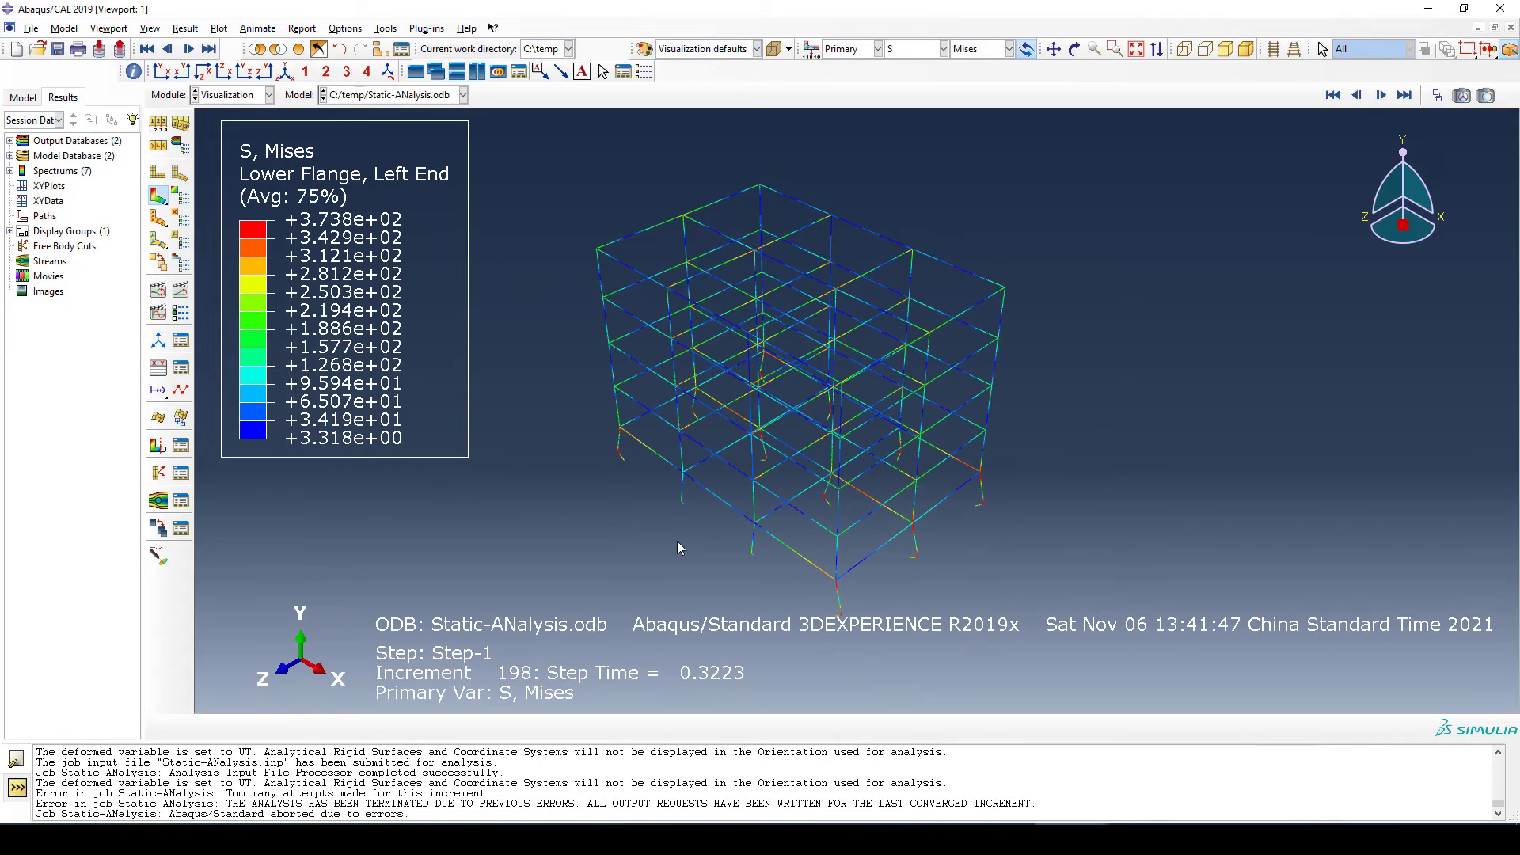
pyautogui.scroll(1, 788, 554)
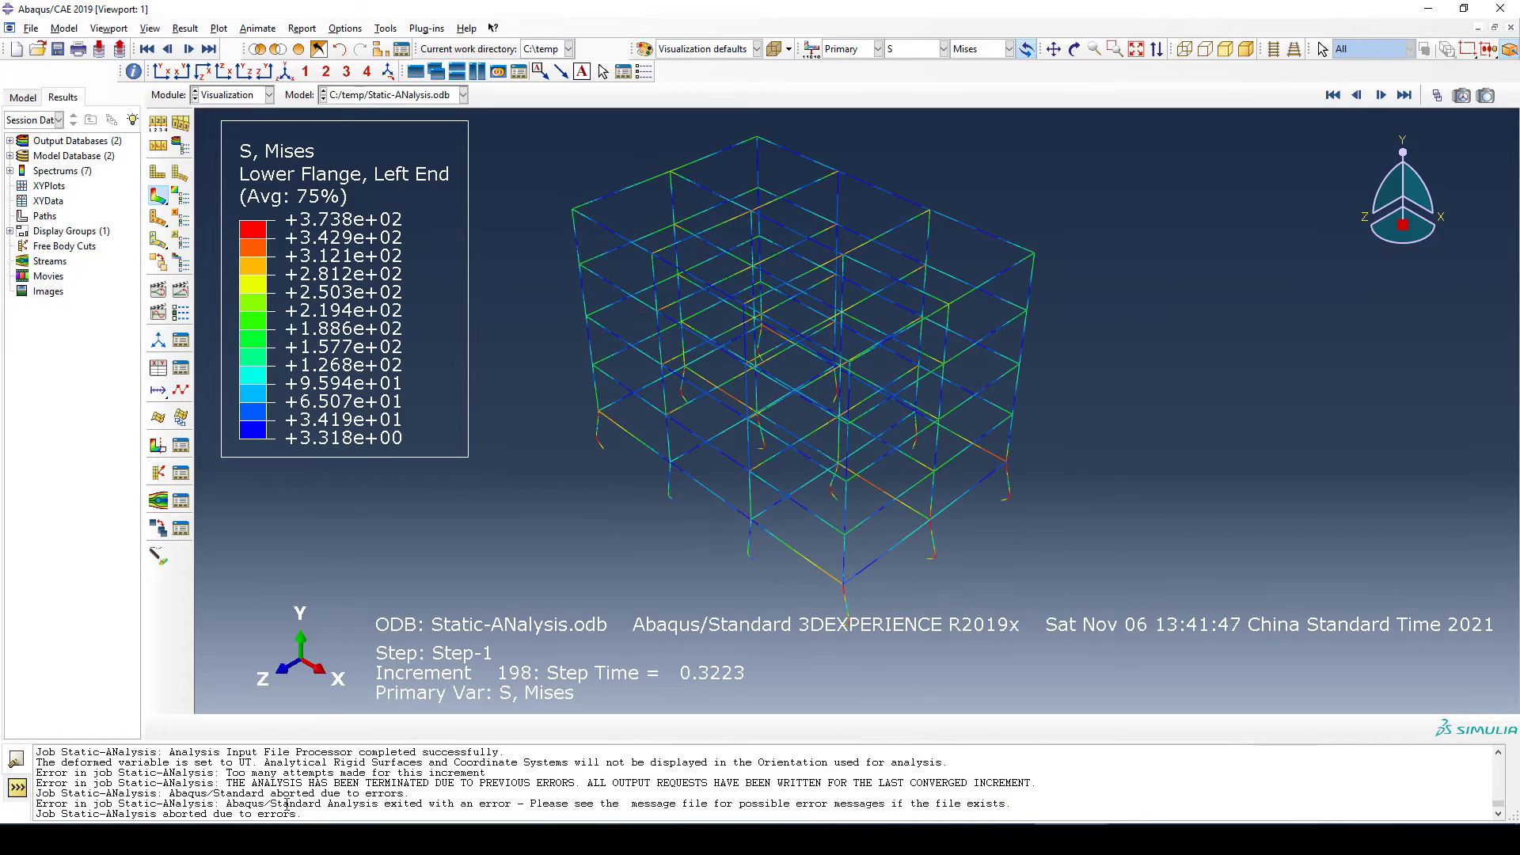
pyautogui.scroll(2, 657, 499)
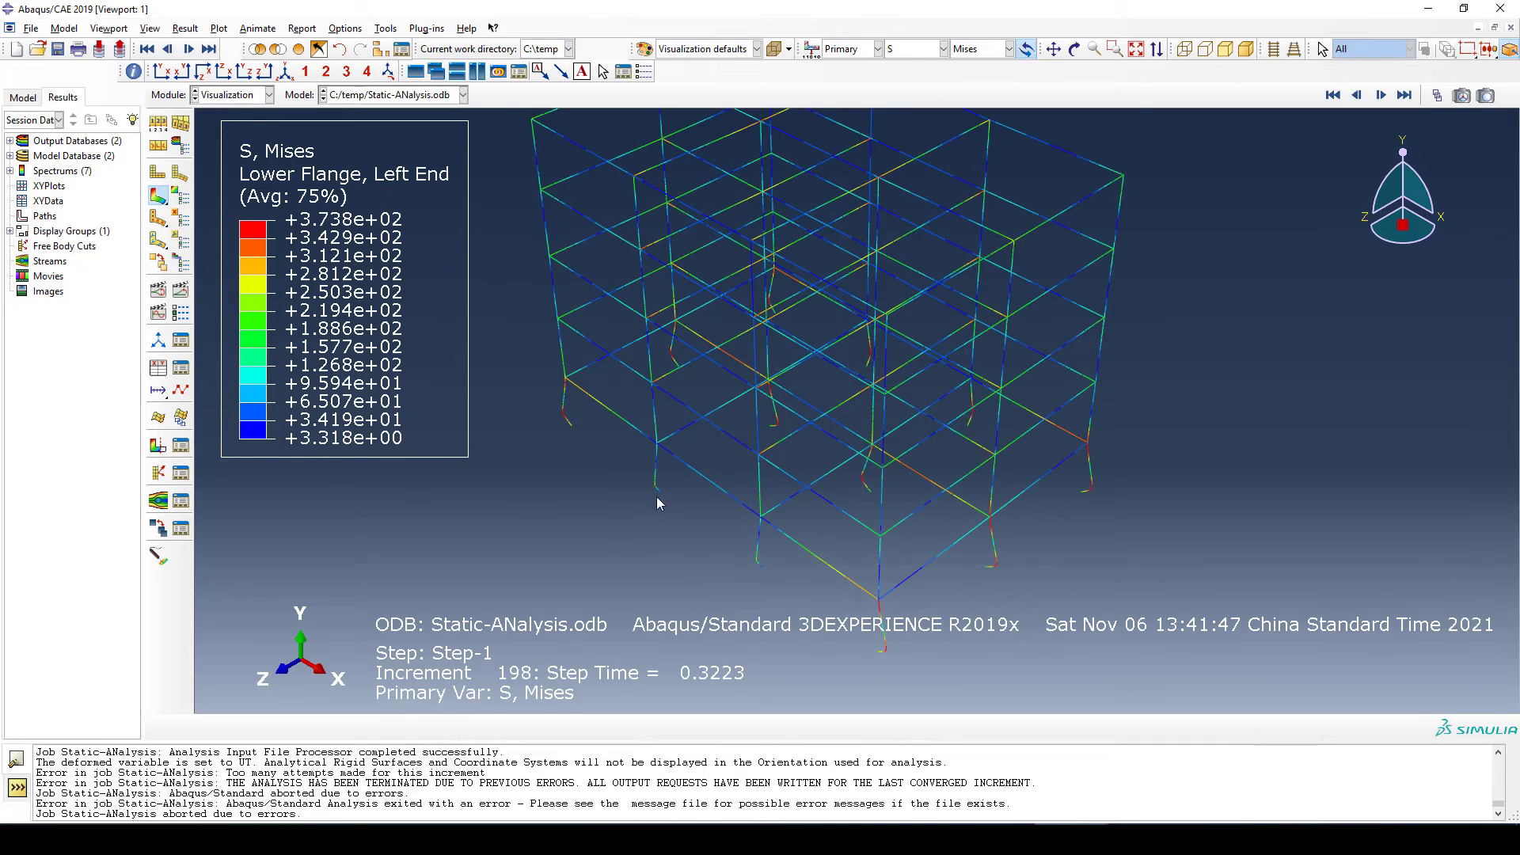
pyautogui.scroll(-1, 694, 525)
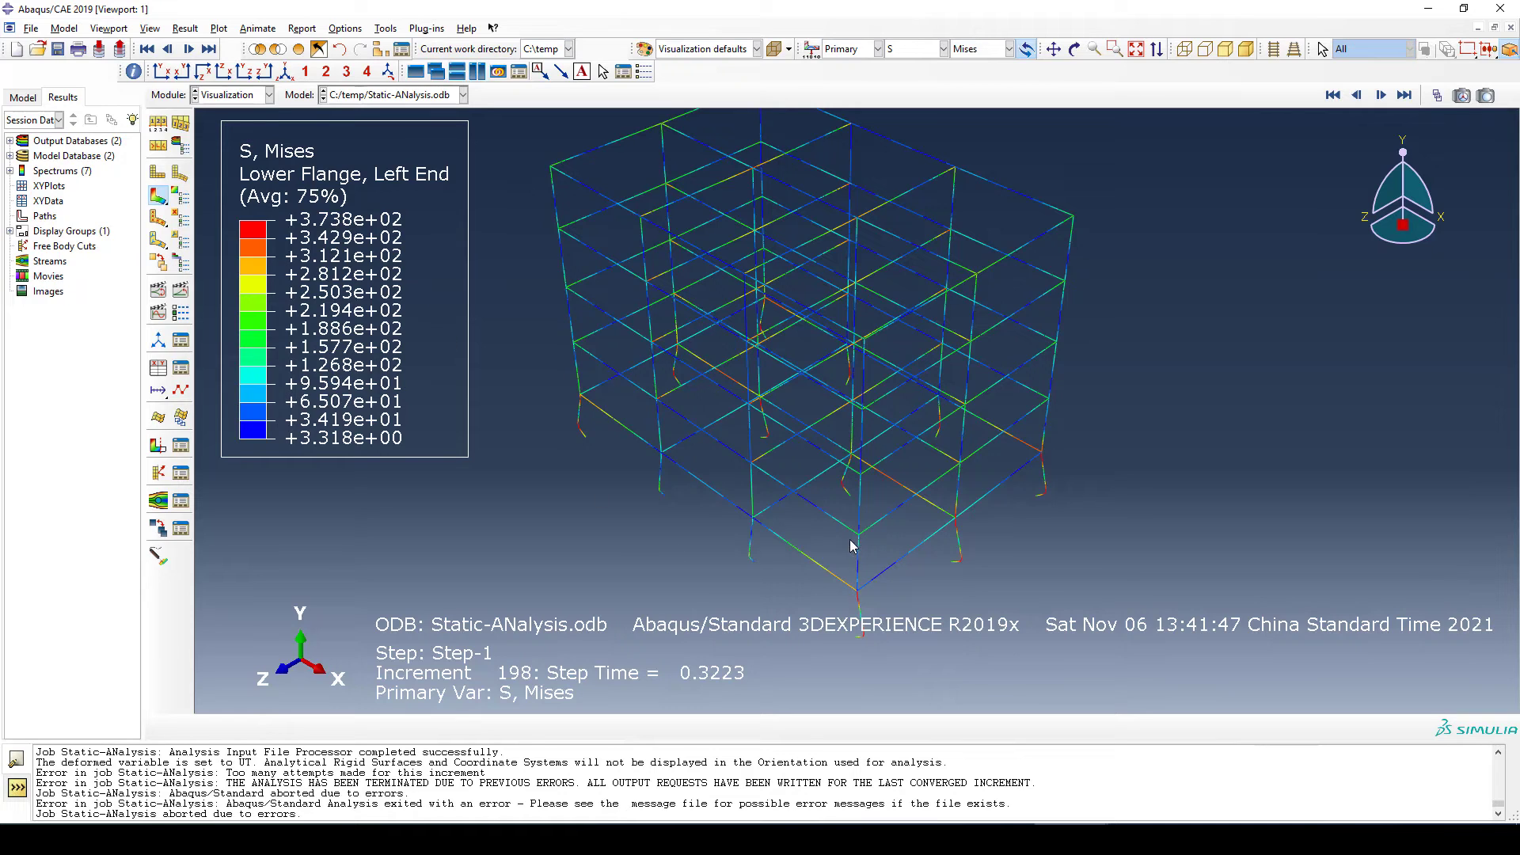
pyautogui.scroll(-1, 853, 544)
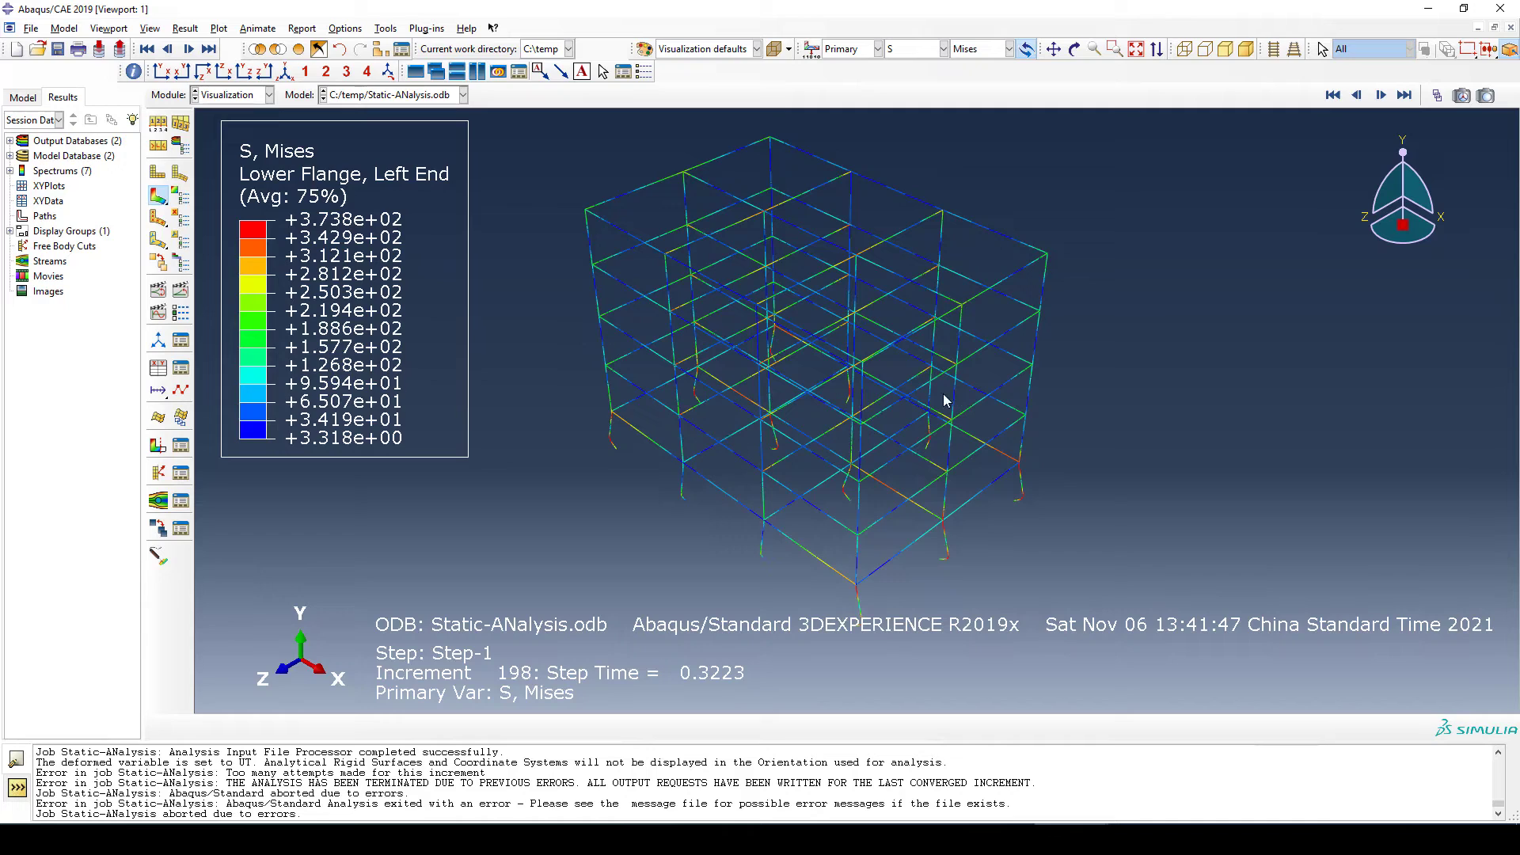
# Step: Turn on beam profile rendering at scale factor 1 in the ODB display options and inspect the stresses around the column bases
pyautogui.click(149, 29)
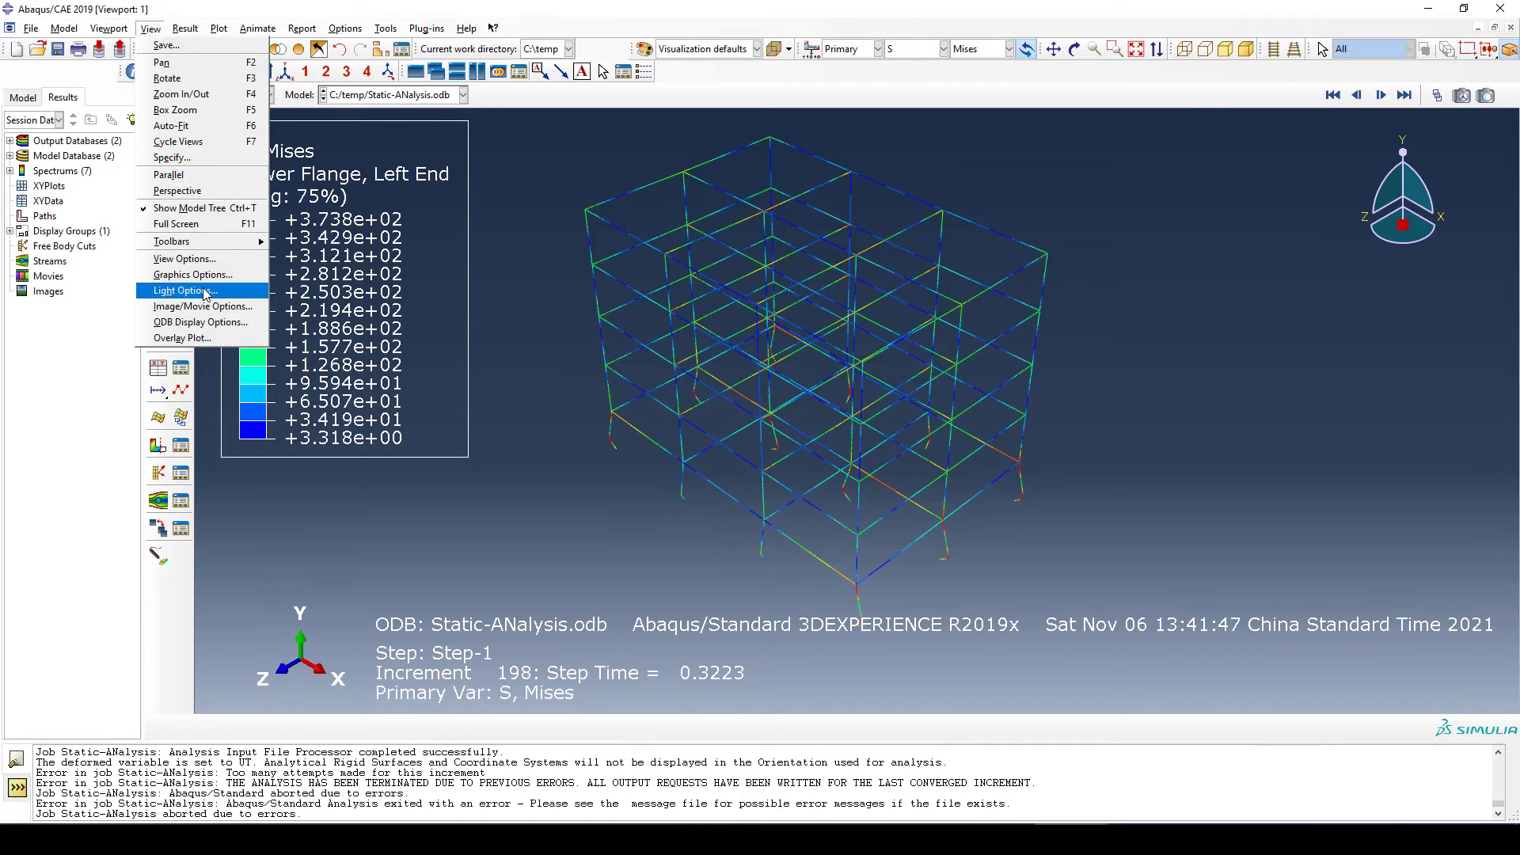
pyautogui.click(201, 322)
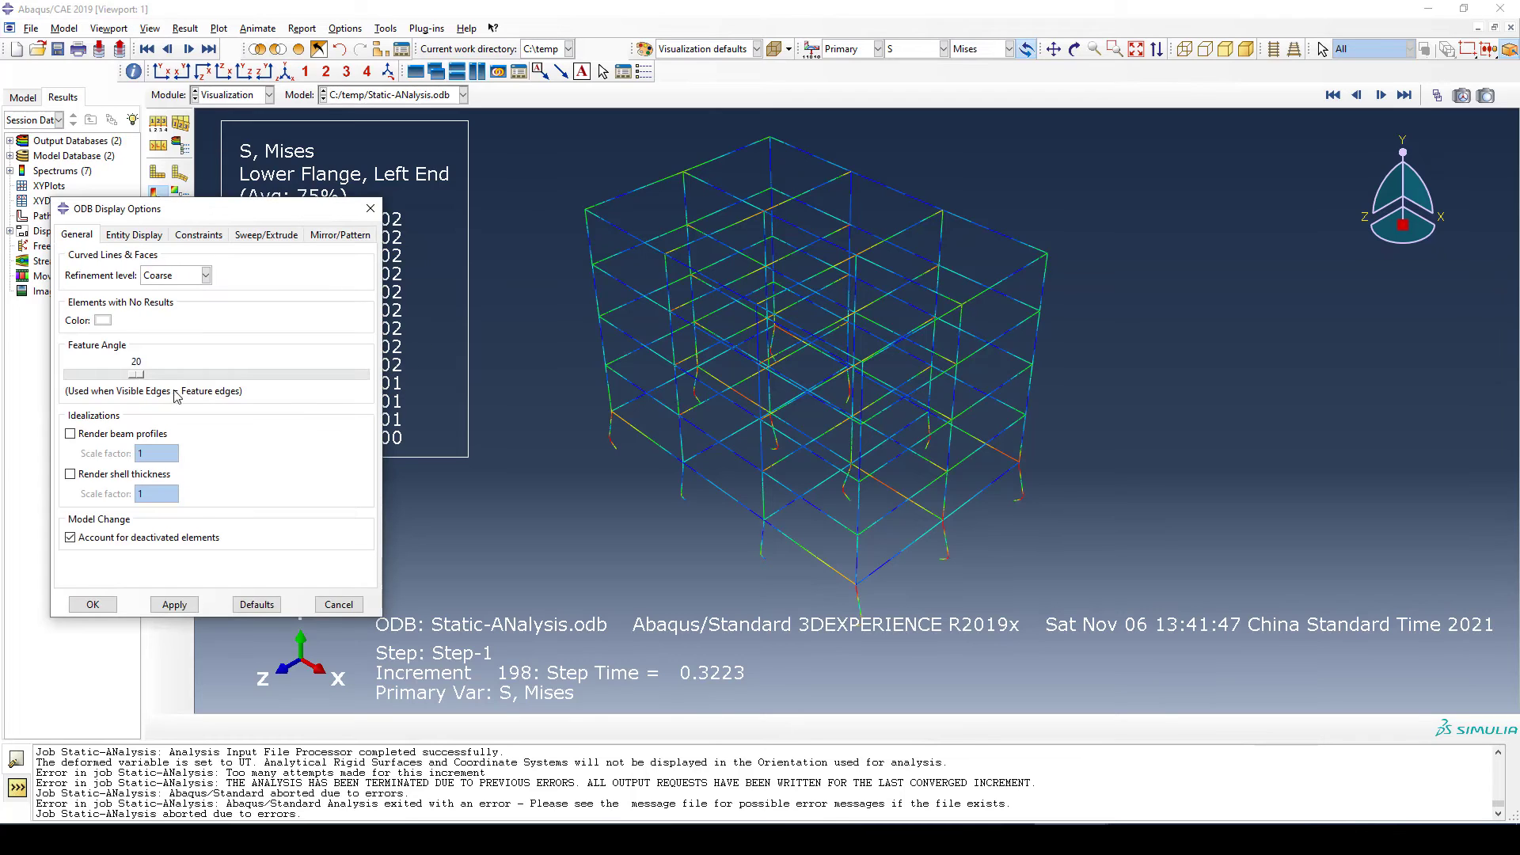
pyautogui.click(71, 433)
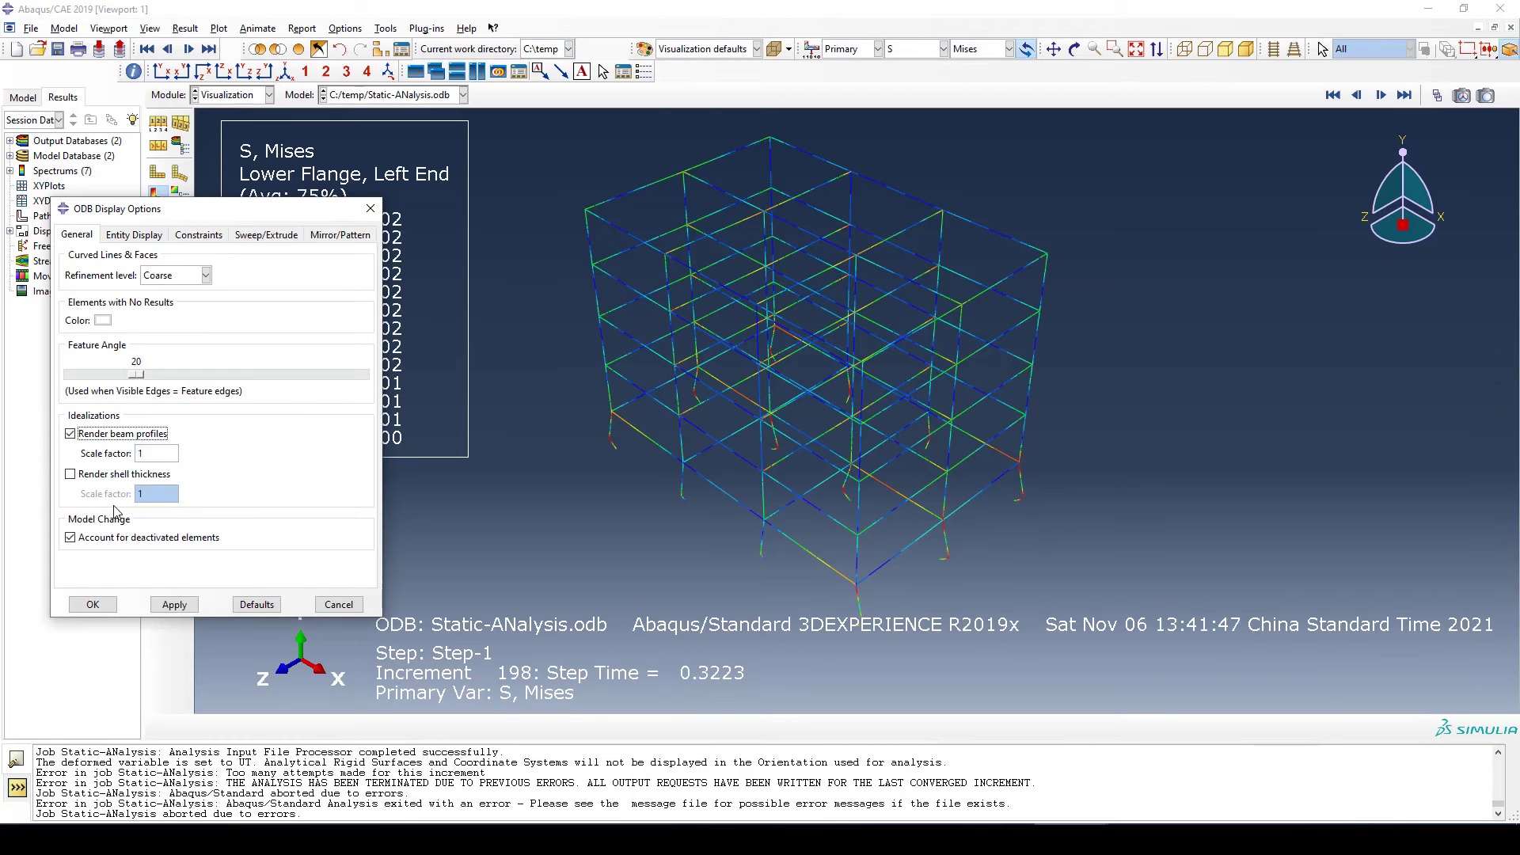
pyautogui.click(173, 605)
pyautogui.click(92, 605)
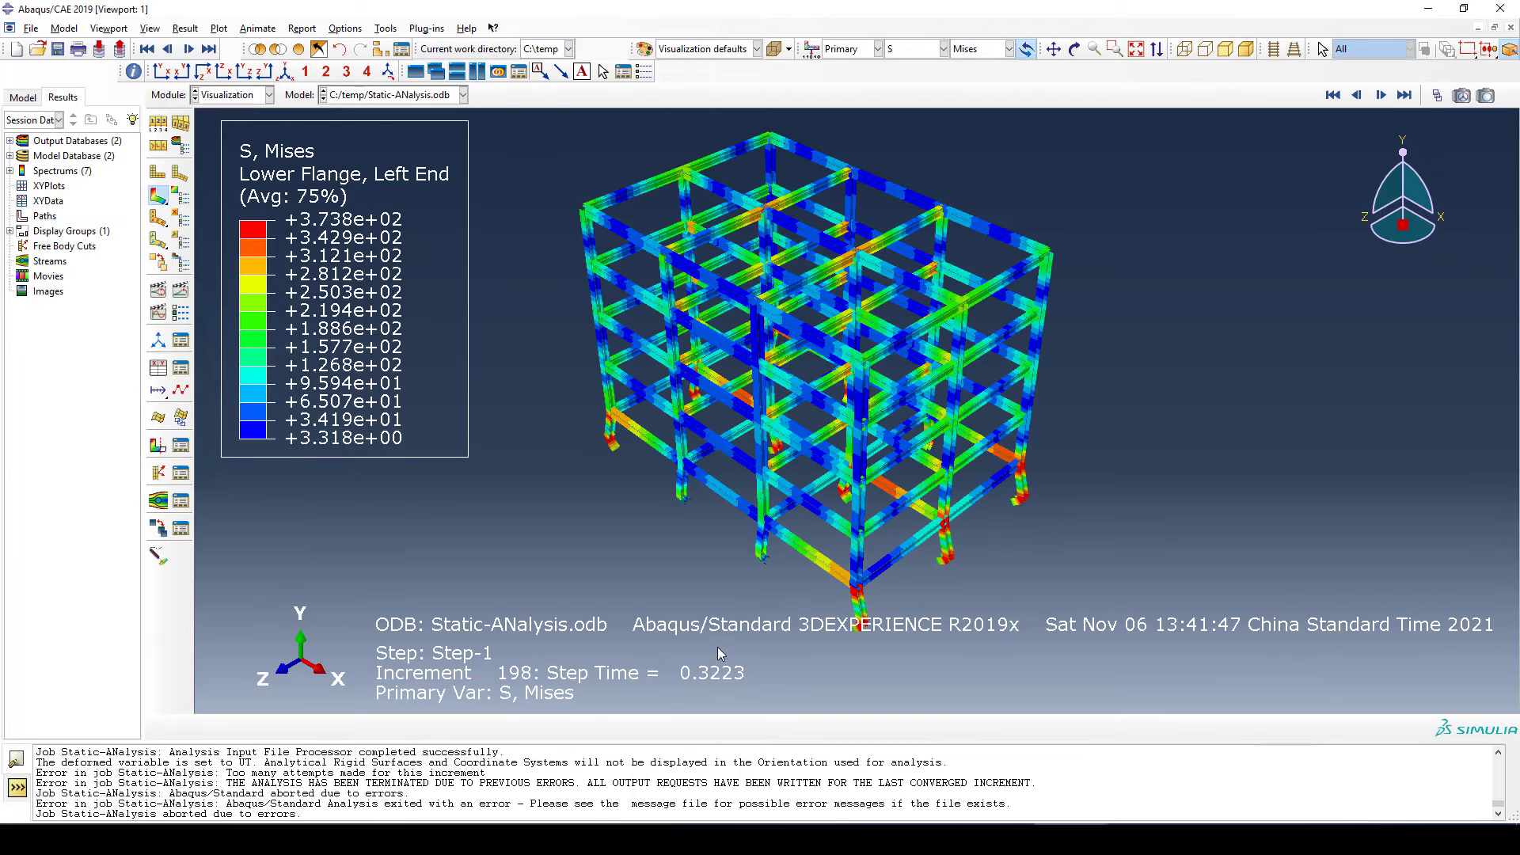
pyautogui.scroll(-5, 905, 567)
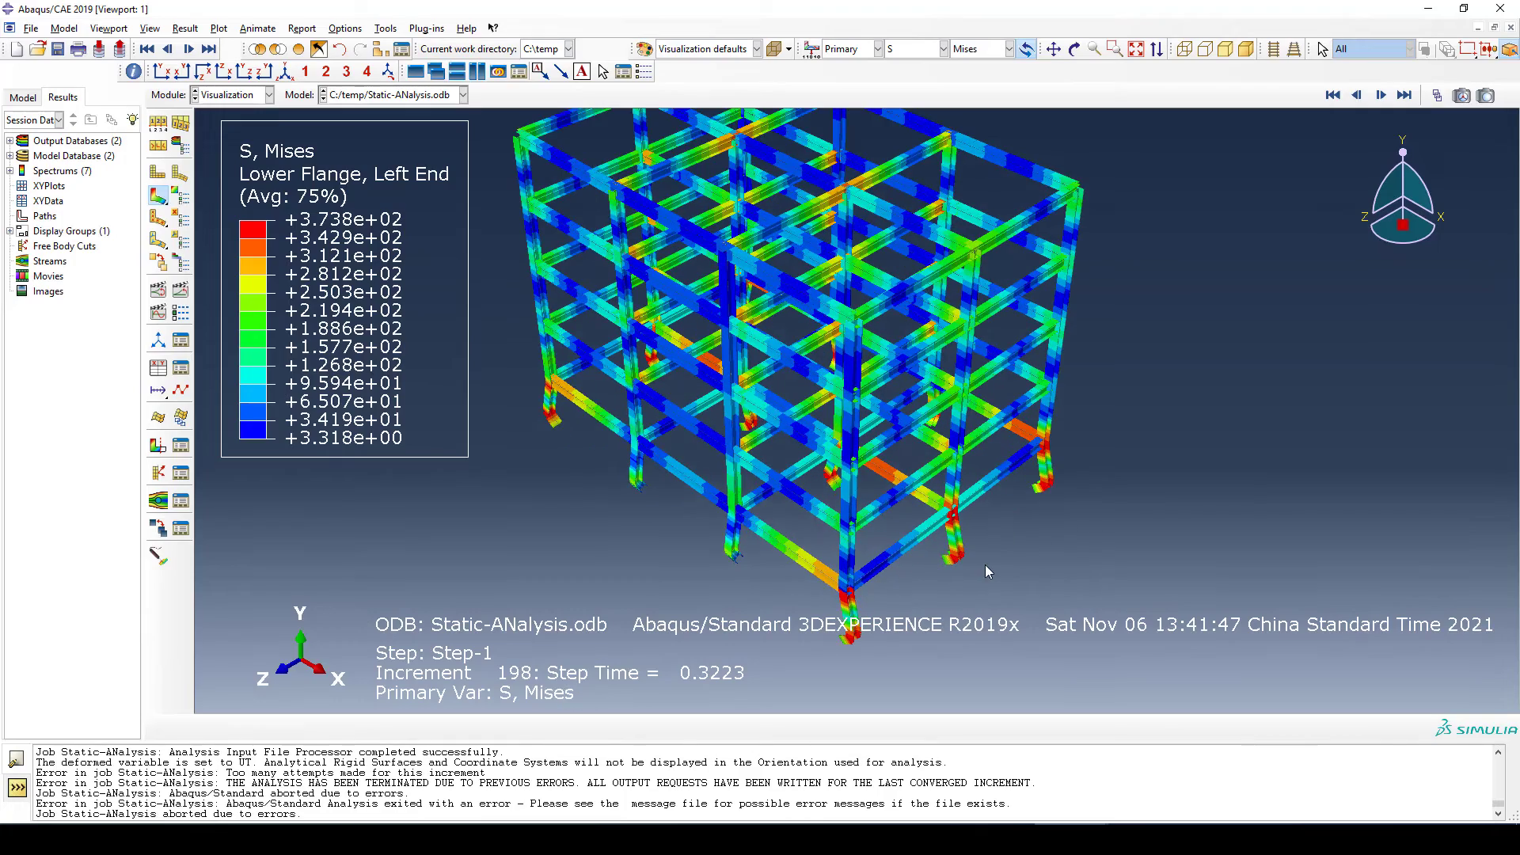
pyautogui.scroll(-6, 961, 557)
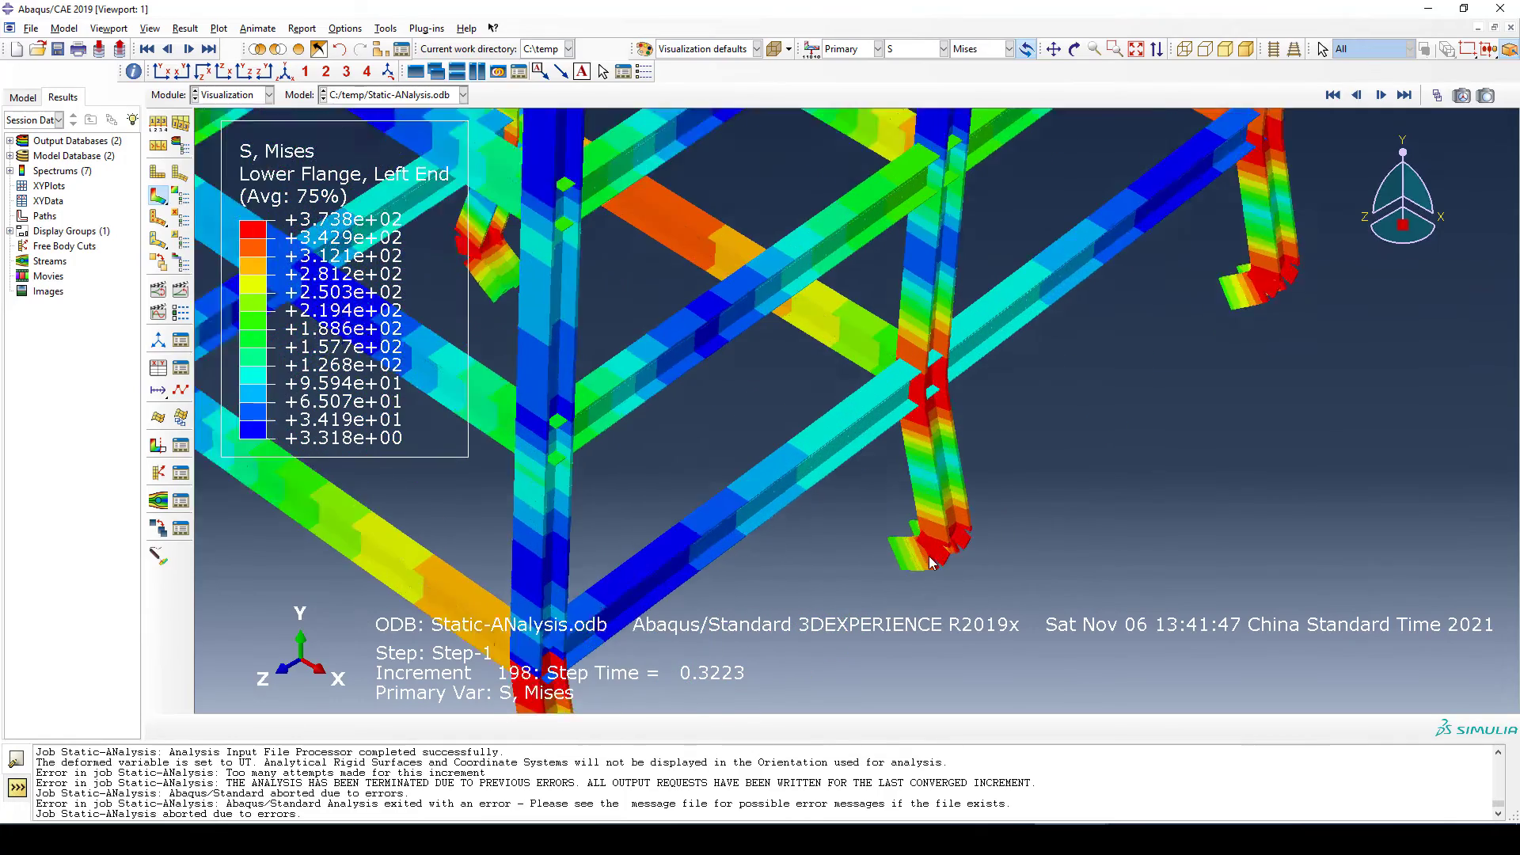
pyautogui.scroll(8, 946, 519)
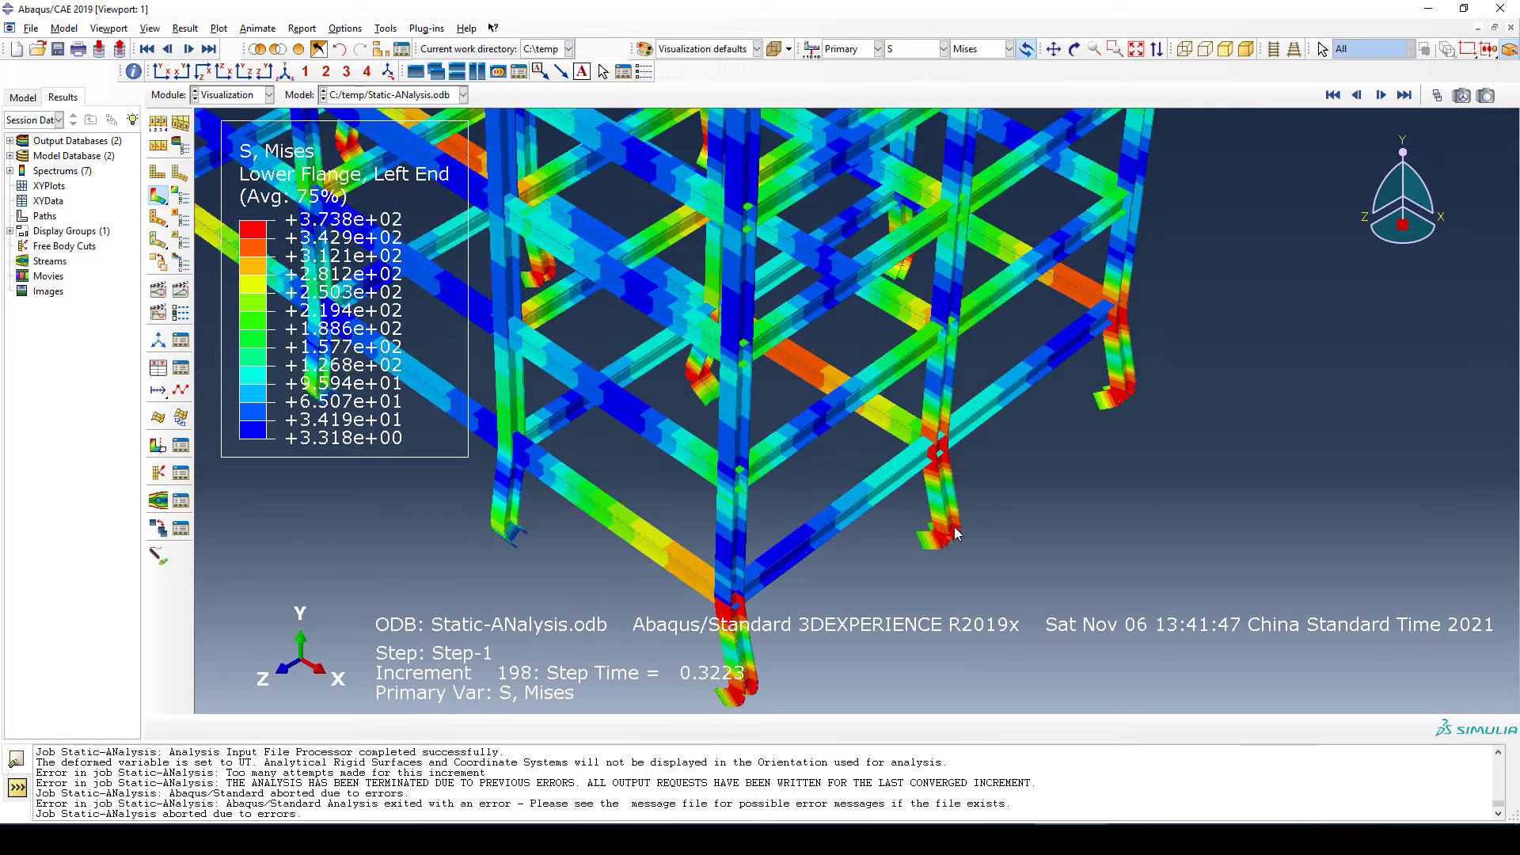
pyautogui.scroll(2, 960, 546)
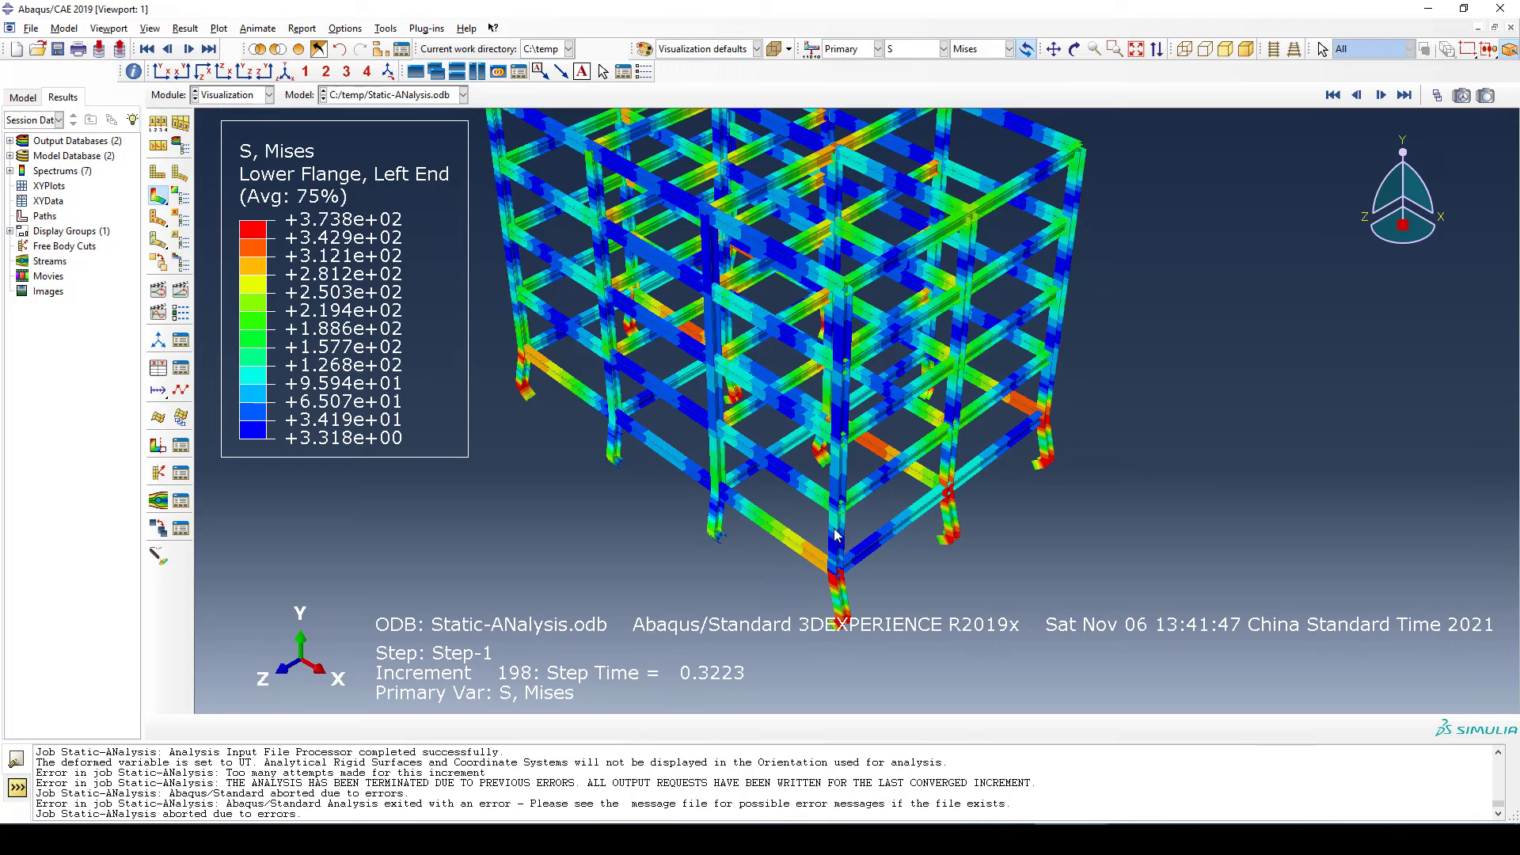
pyautogui.scroll(1, 894, 513)
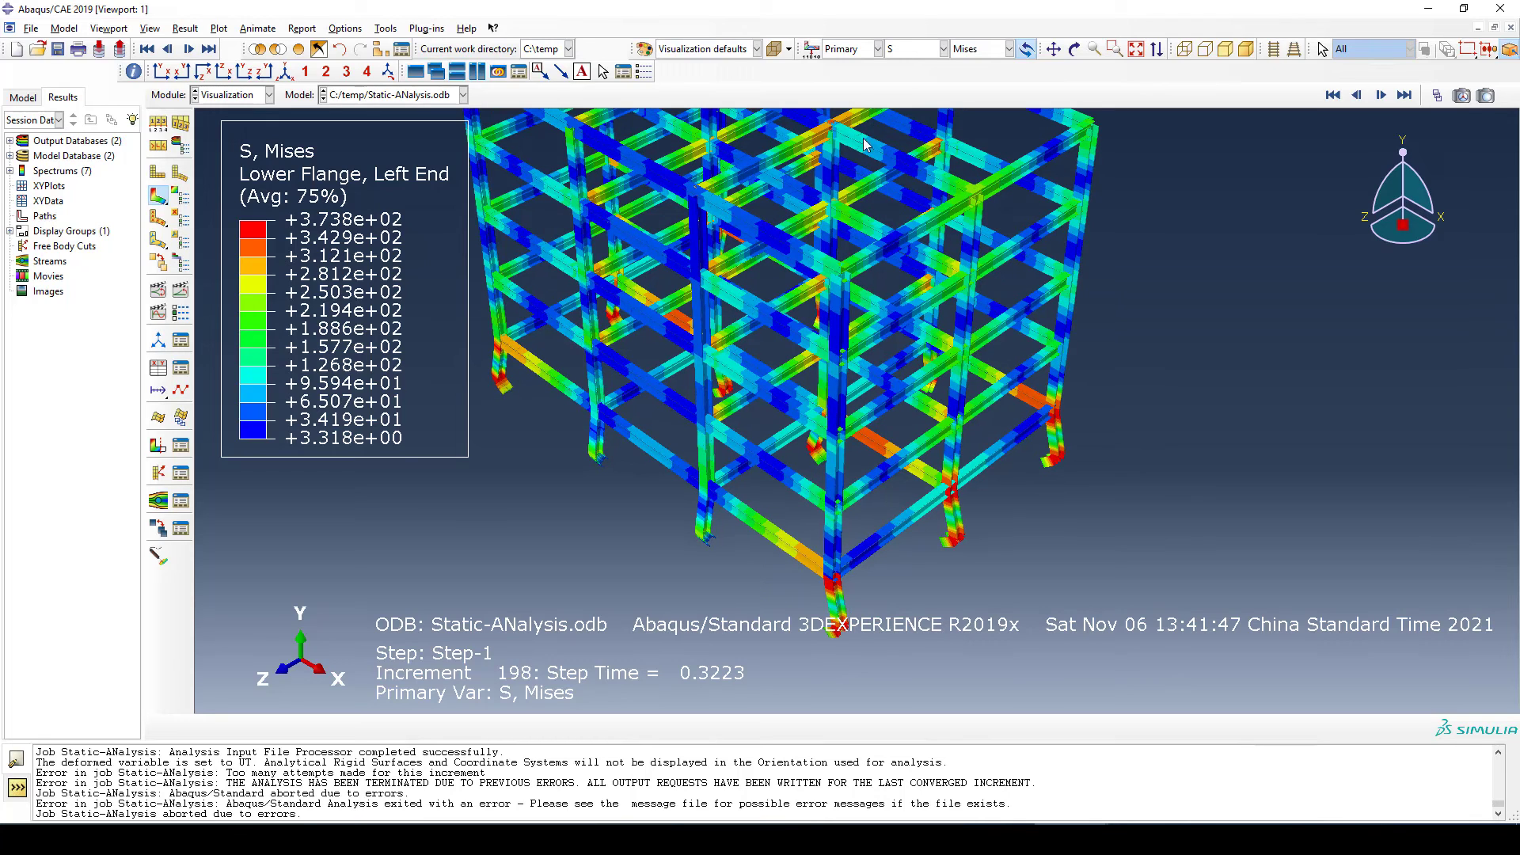
# Step: Contour the reaction force magnitude RF on the frame, followed by the elastic strain EE
pyautogui.click(909, 51)
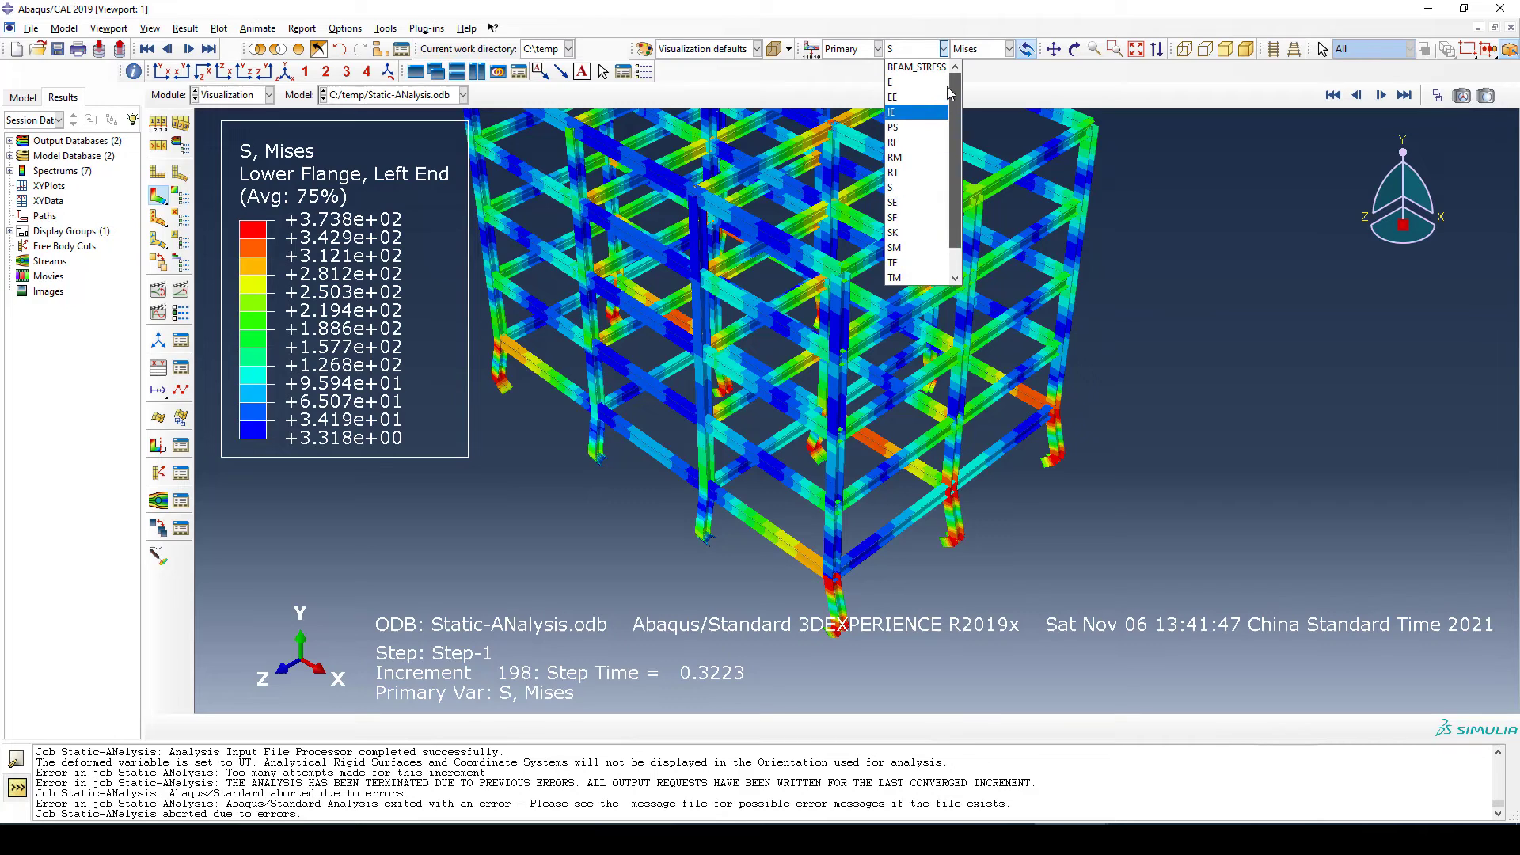
pyautogui.scroll(-1, 949, 160)
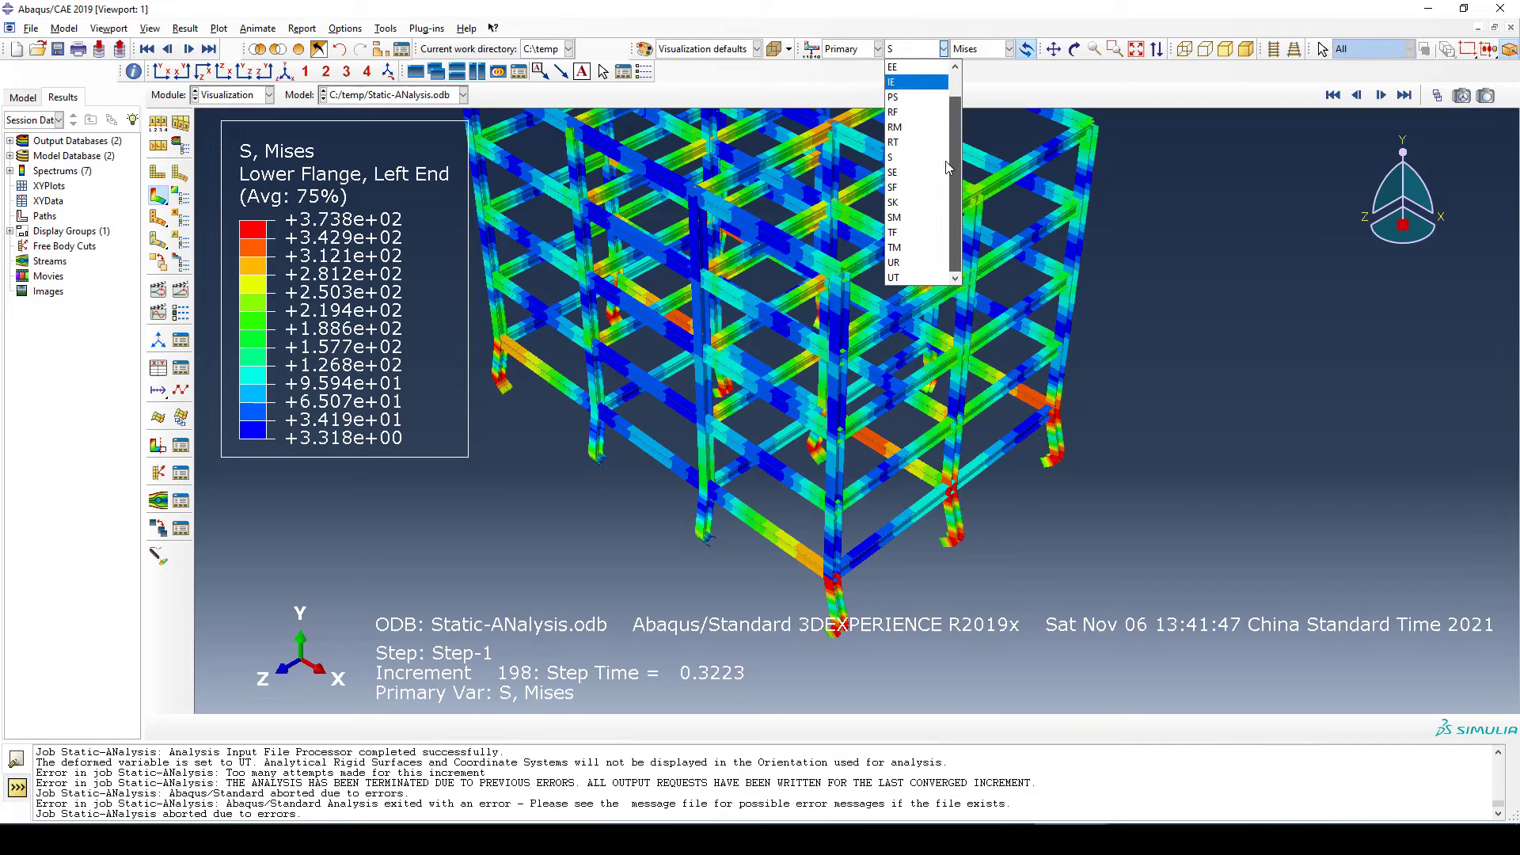
pyautogui.scroll(1, 949, 79)
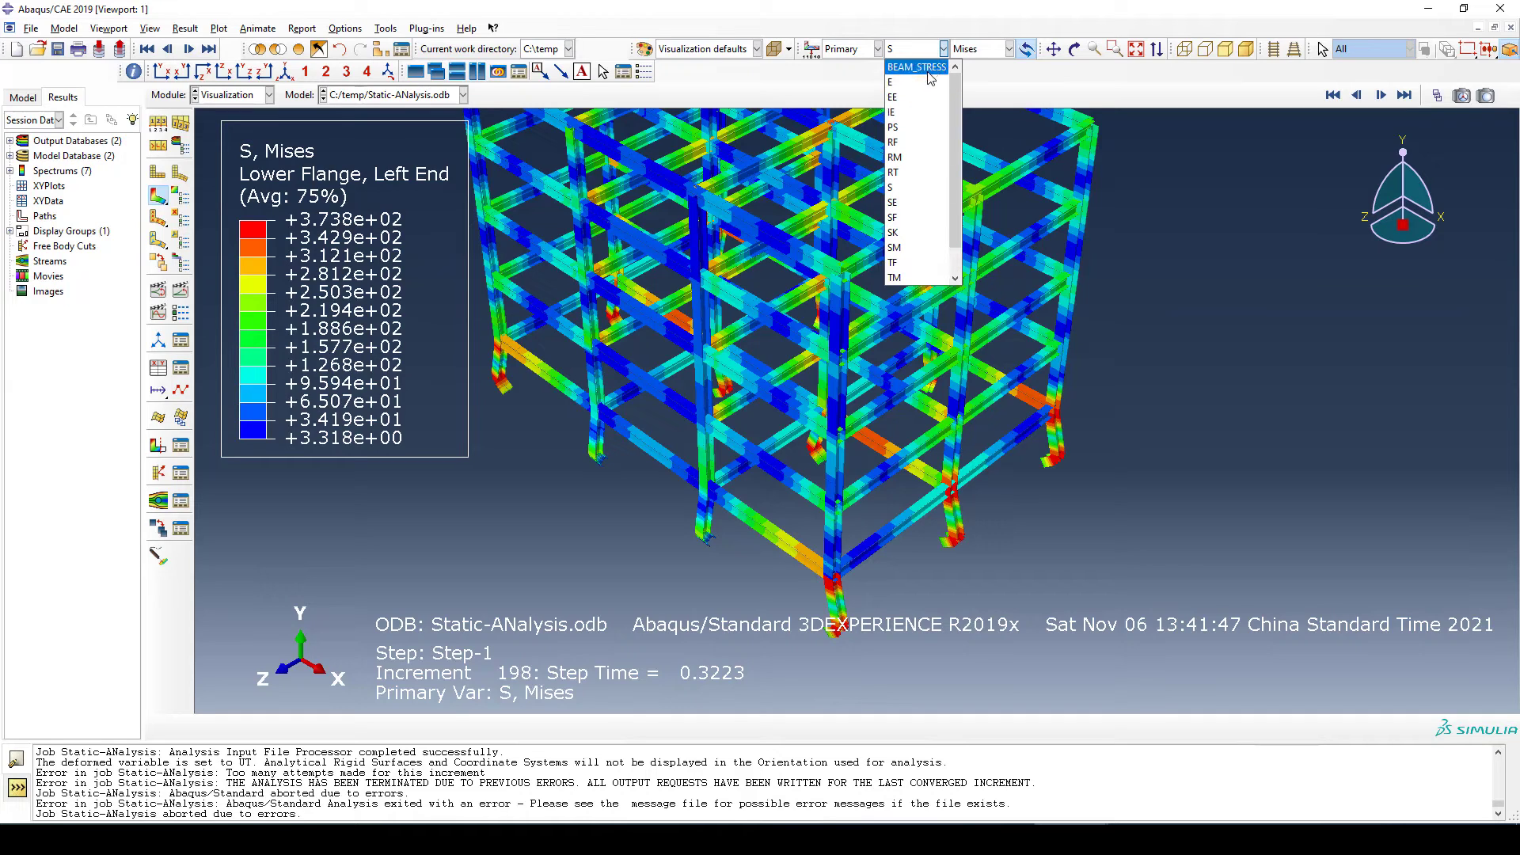
pyautogui.click(911, 141)
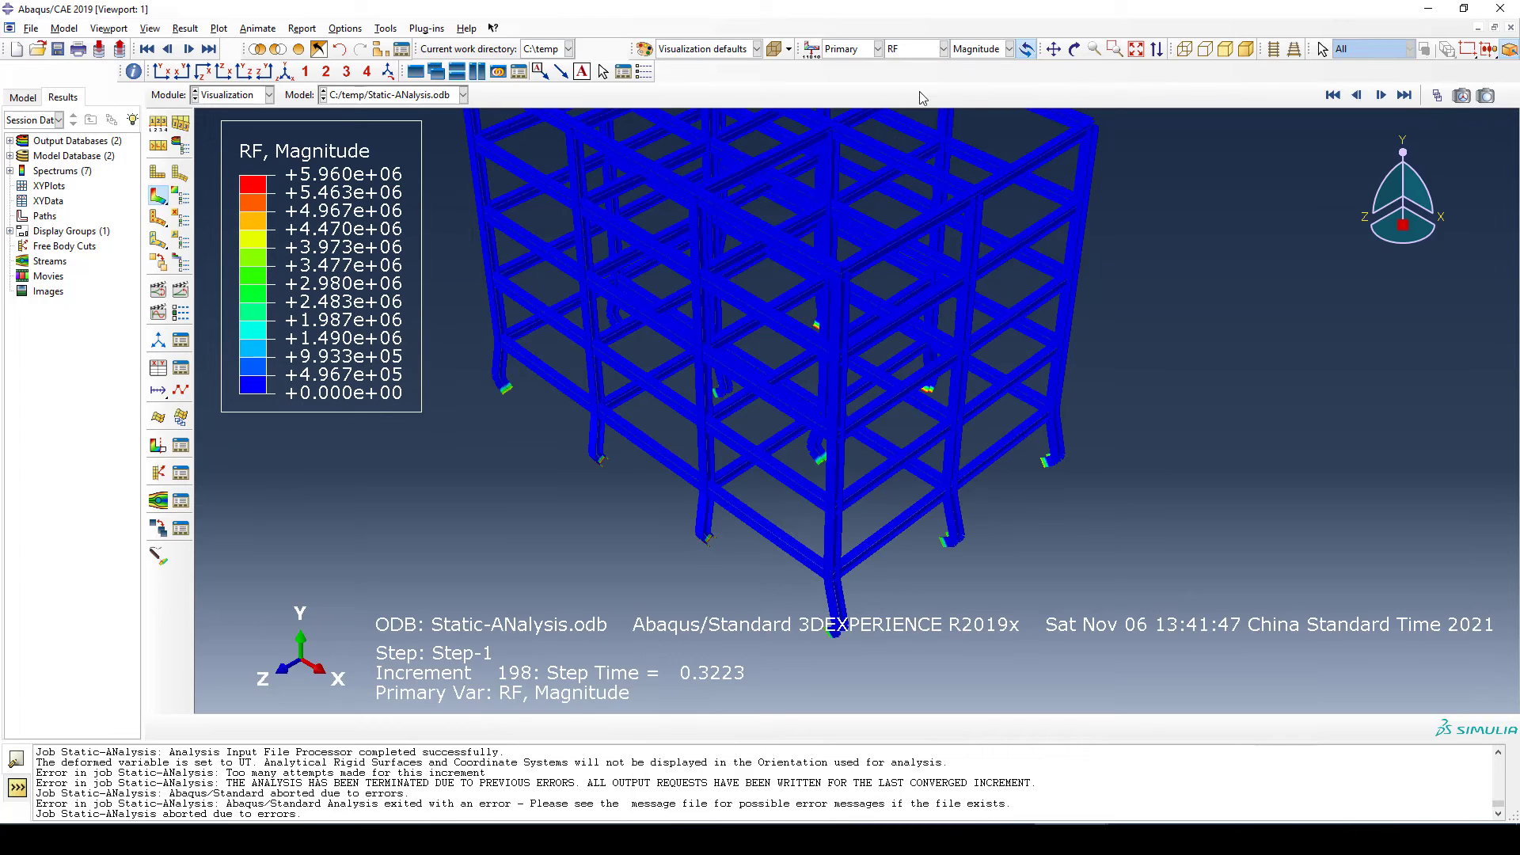
pyautogui.click(912, 53)
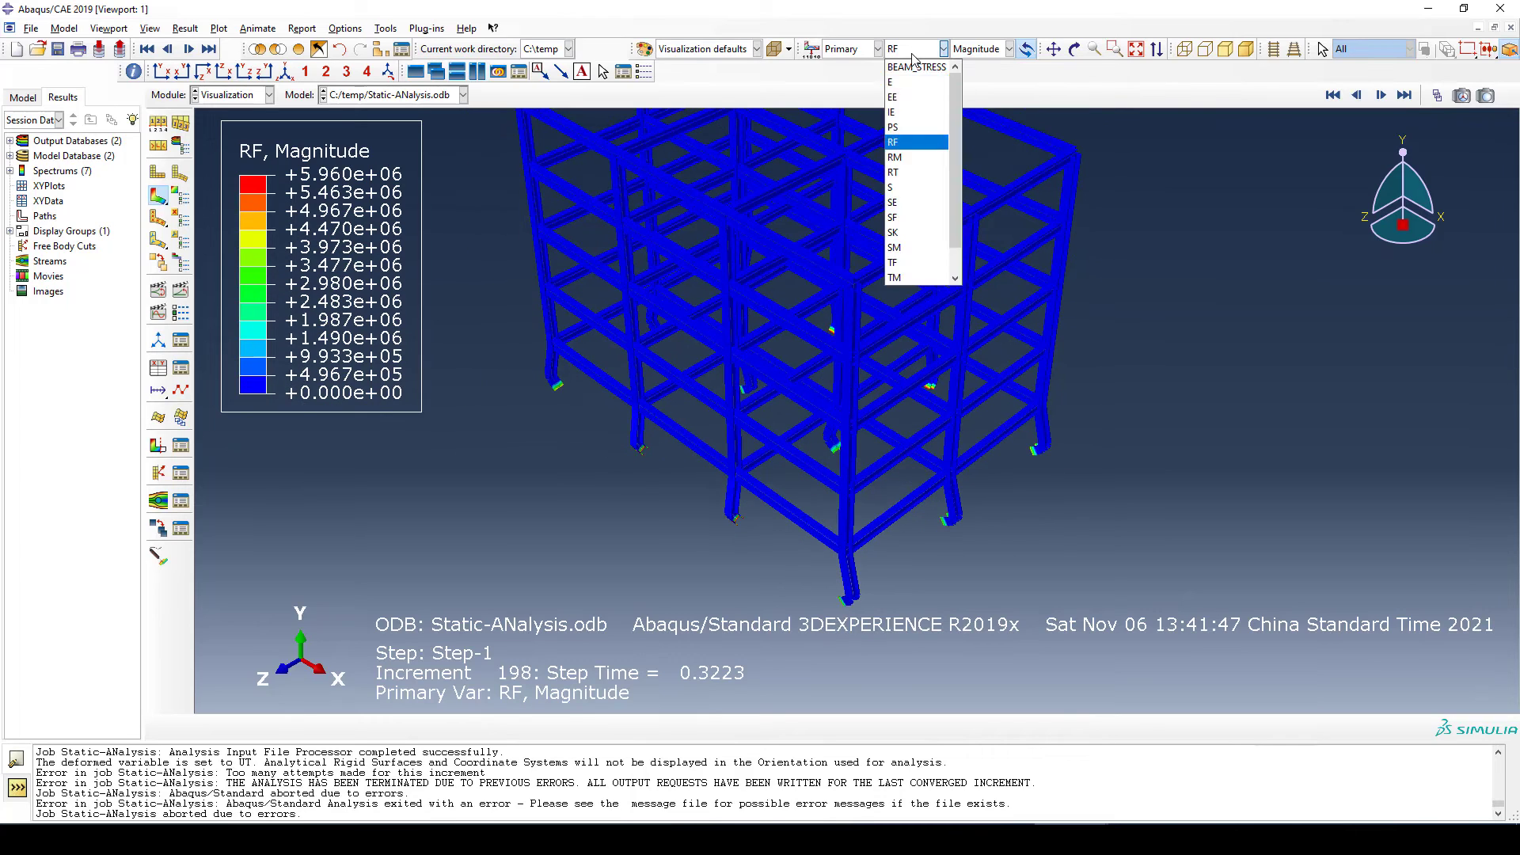
pyautogui.click(914, 97)
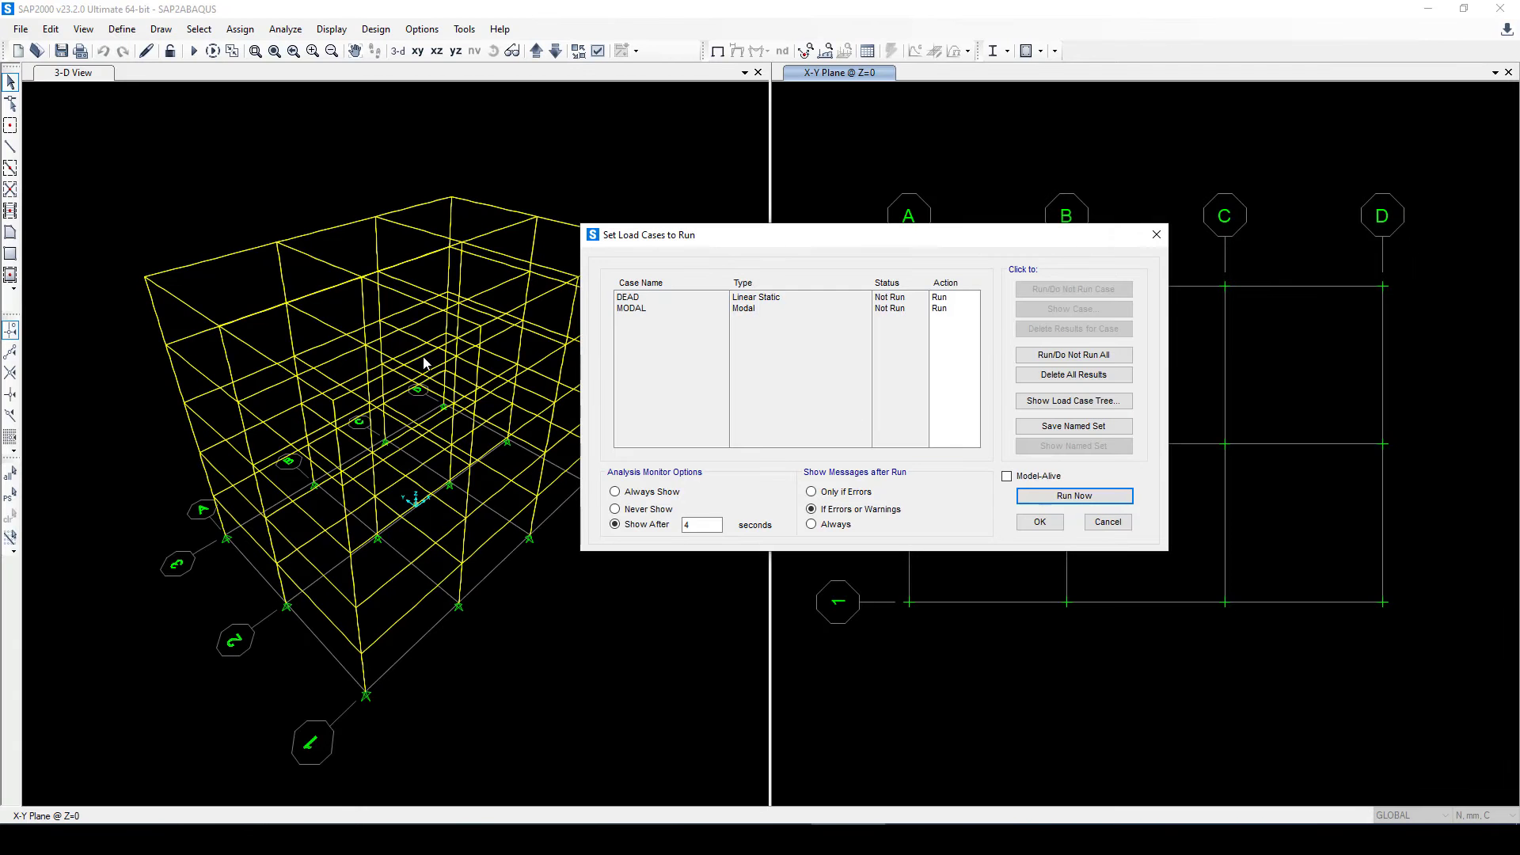
# Step: In SAP2000, highlight the DEAD linear static case among the load cases to run, and return to the Abaqus results viewport
pyautogui.click(648, 298)
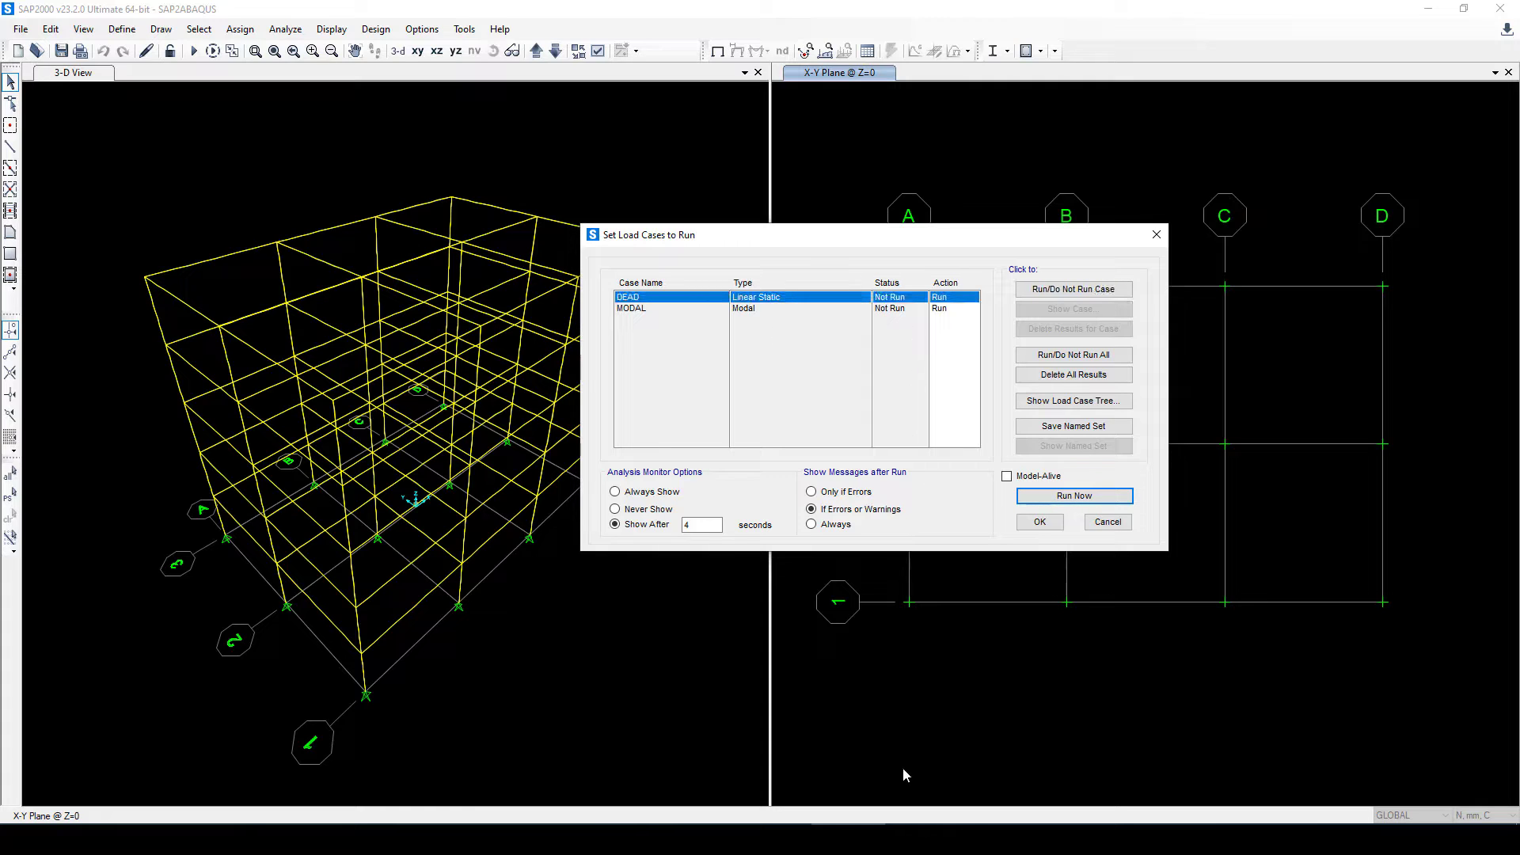
pyautogui.click(1065, 837)
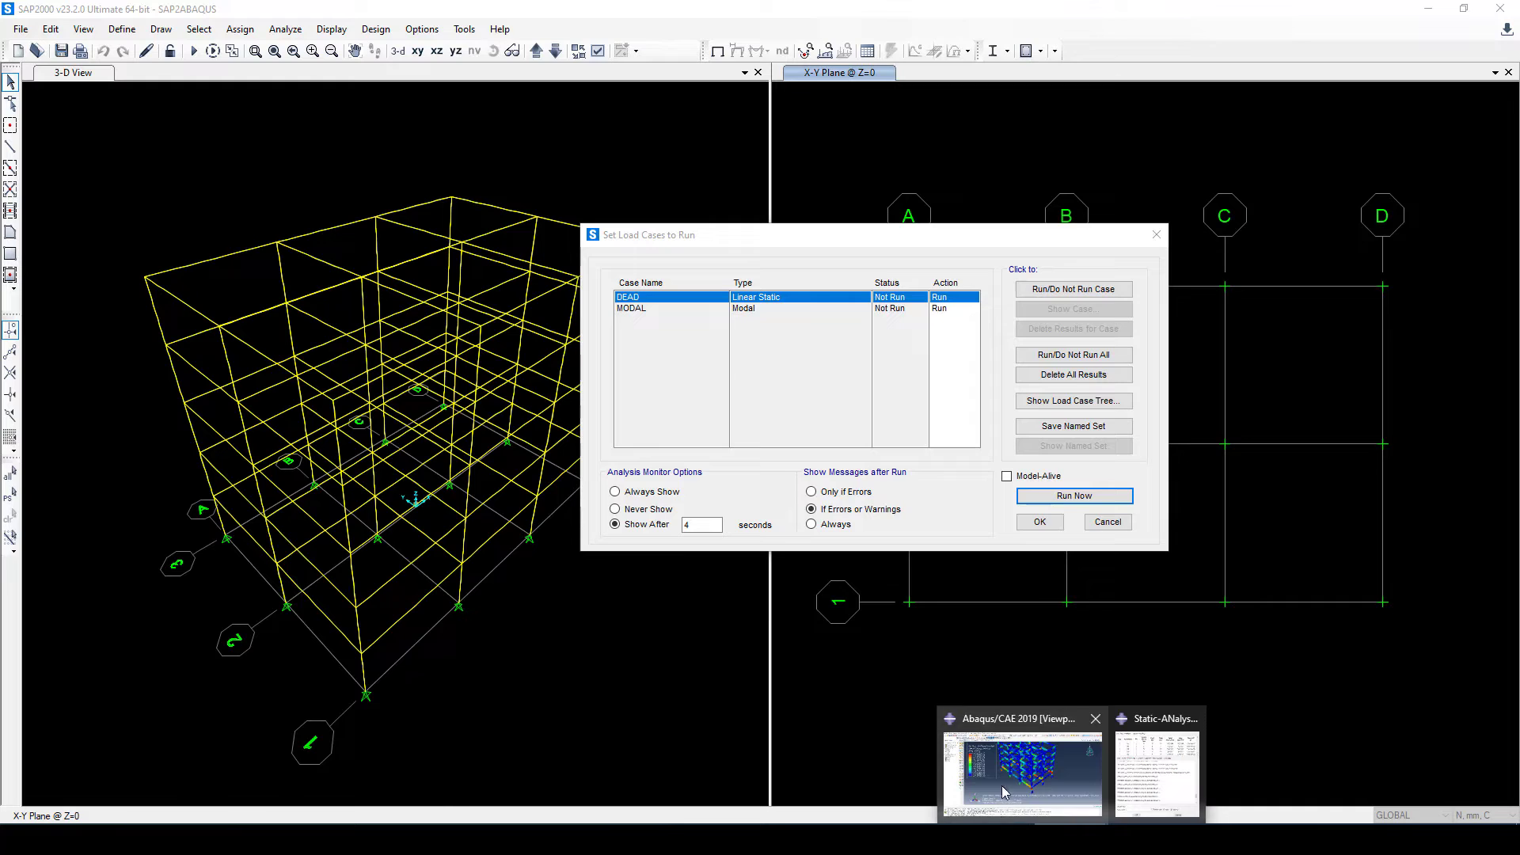
pyautogui.click(1003, 789)
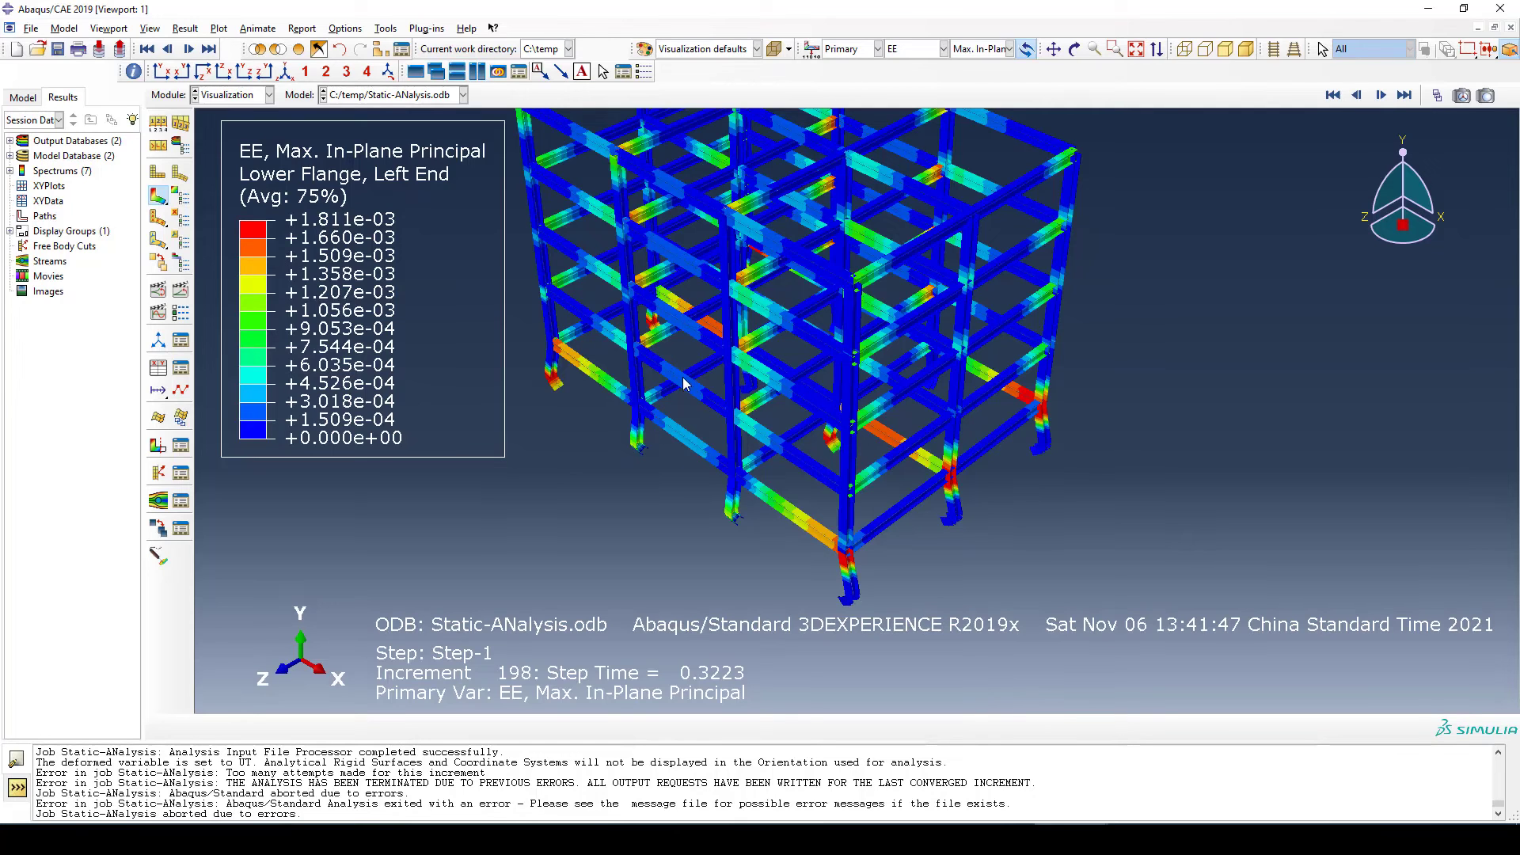